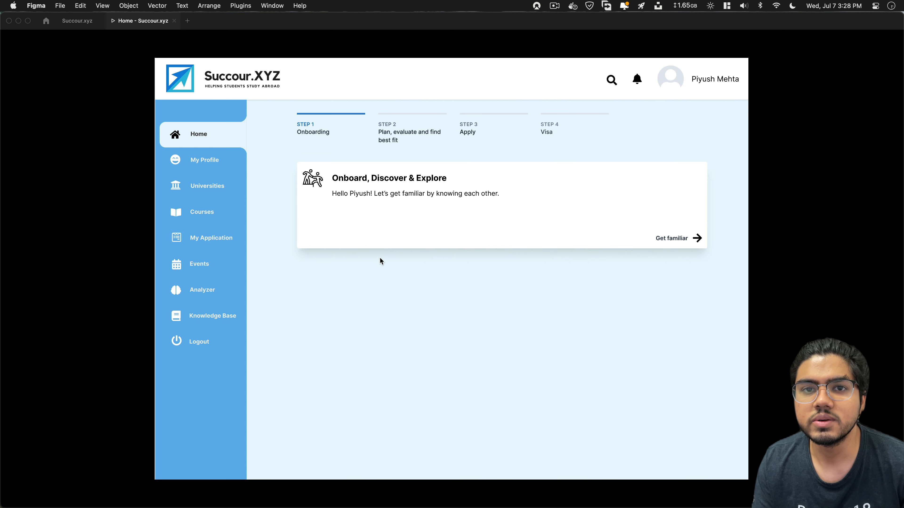
Try out the dashboard prototype by collapsing and expanding the sidebar through its Home item.
key("super+shift+d")
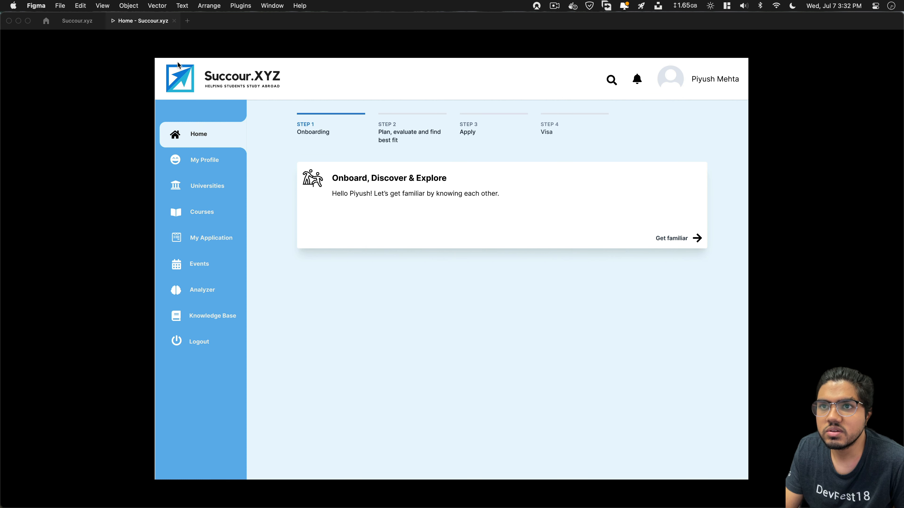
left_click(187, 136)
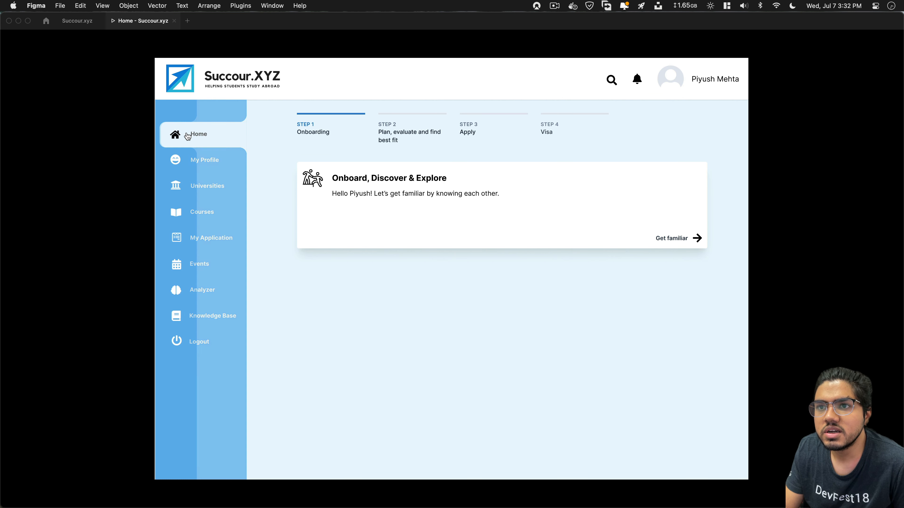
left_click(188, 136)
left_click(188, 136)
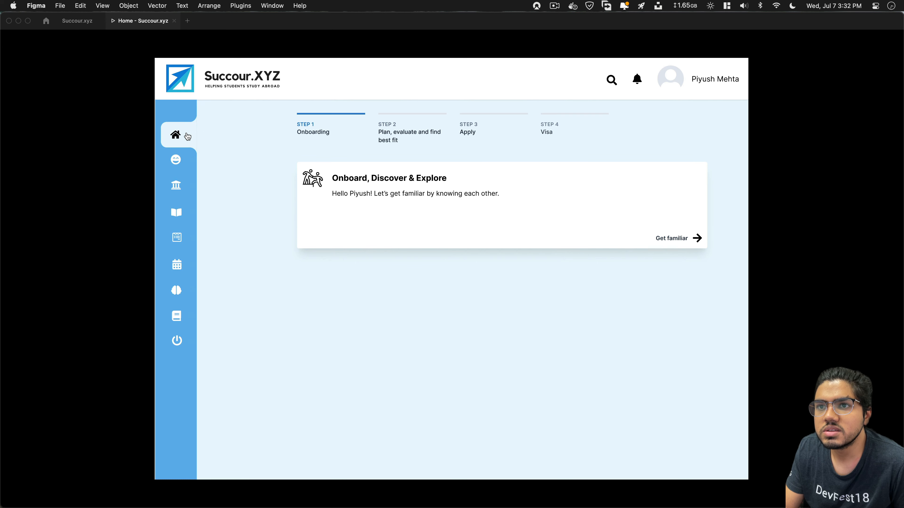
left_click(188, 136)
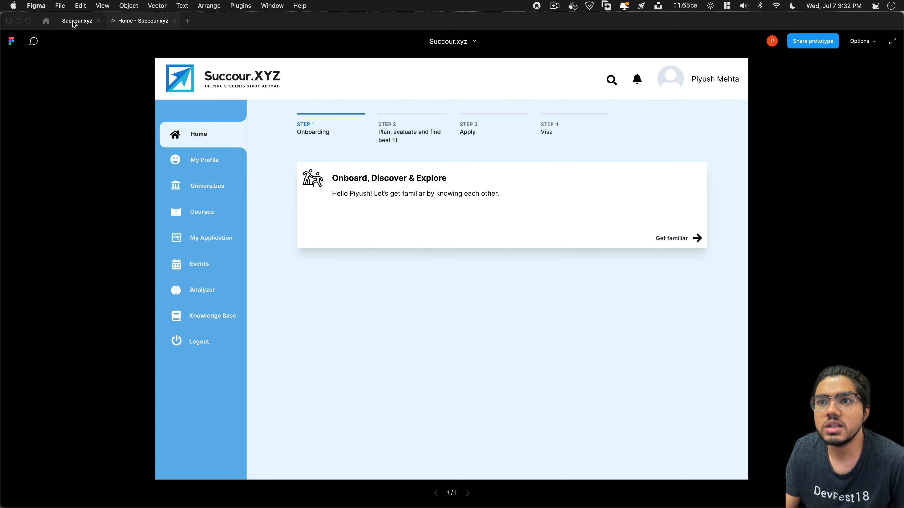
Open the Succour.xyz design file and examine the full and minimized sidebar dashboard frames with their prototype connections.
left_click(87, 22)
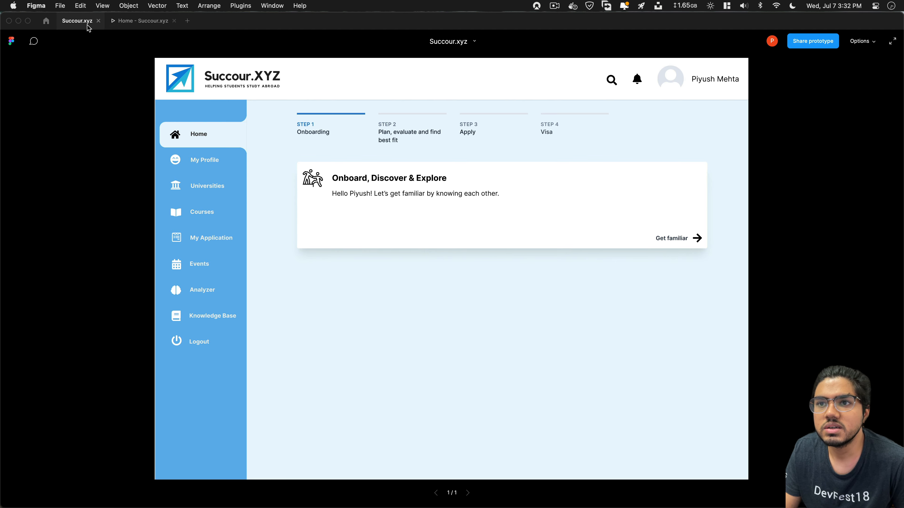
scroll(407, 227, "up", 1)
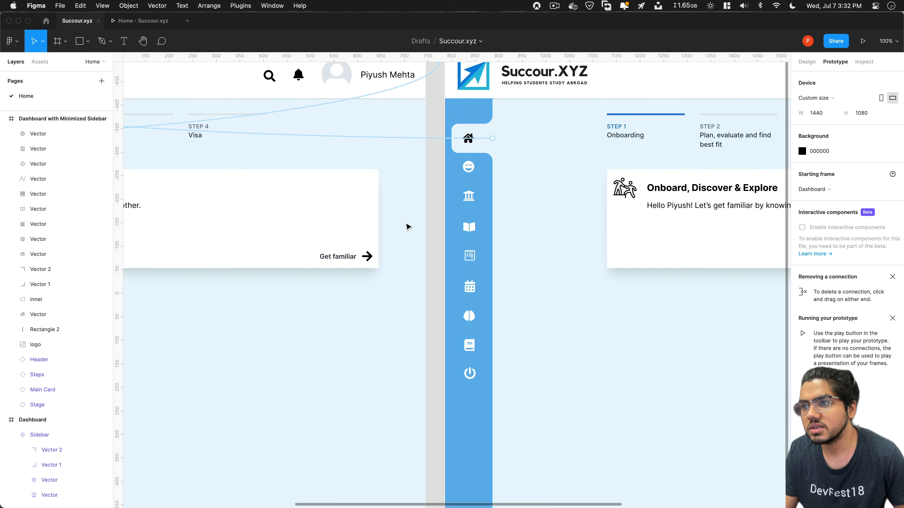
scroll(408, 227, "left", 5)
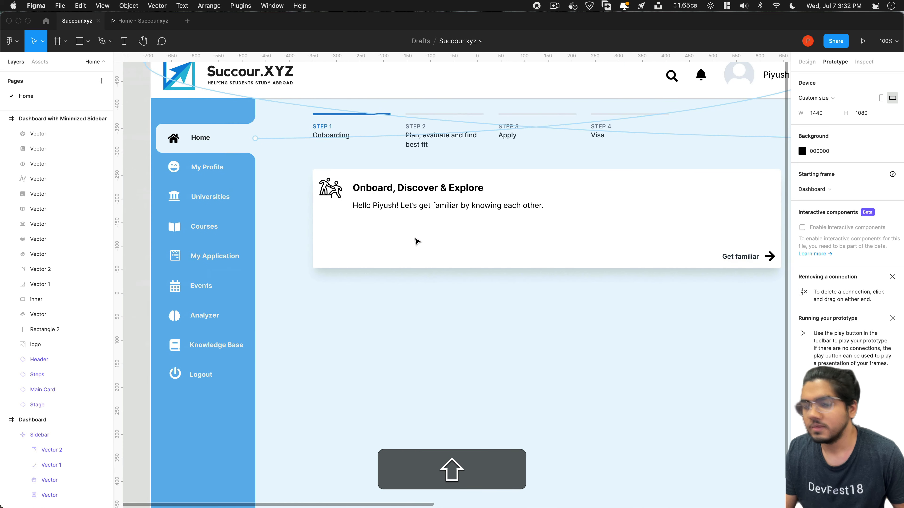
key("shift+super+minus")
scroll(416, 242, "right", 5)
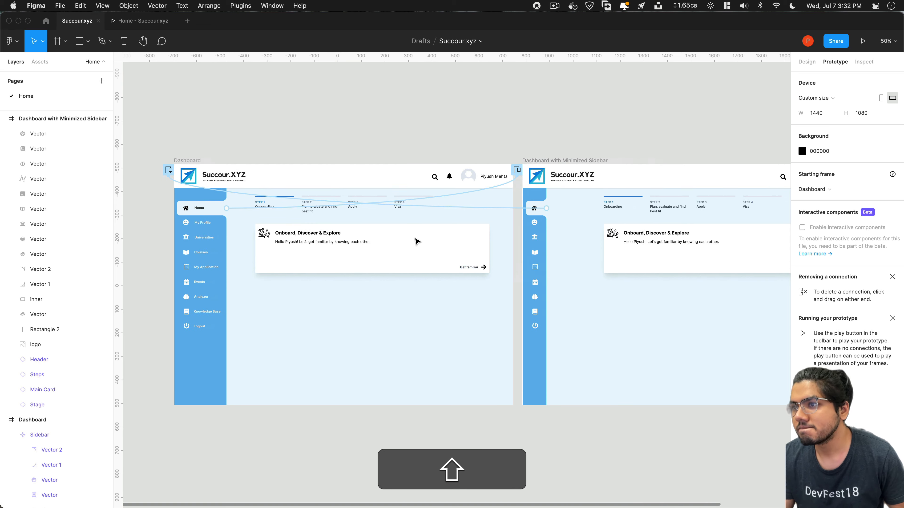
scroll(417, 242, "left", 1)
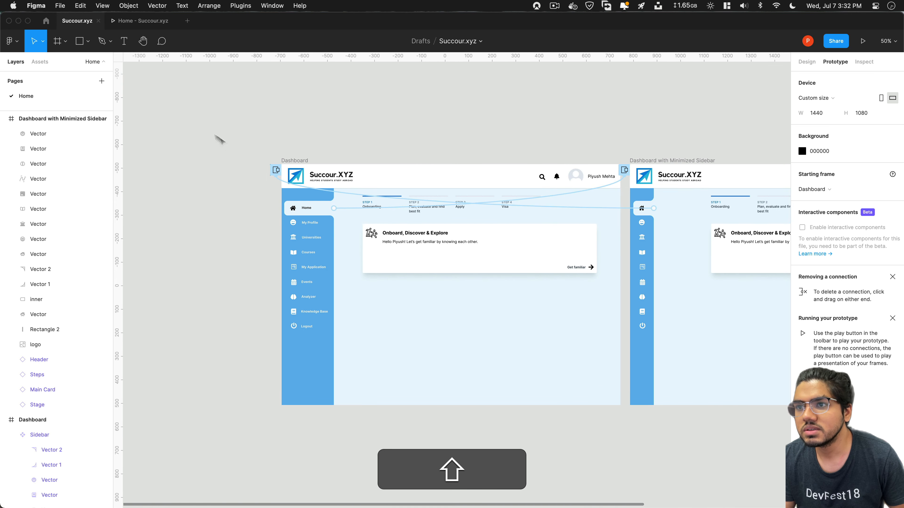
left_click_drag(198, 135, 727, 431)
left_click(727, 430)
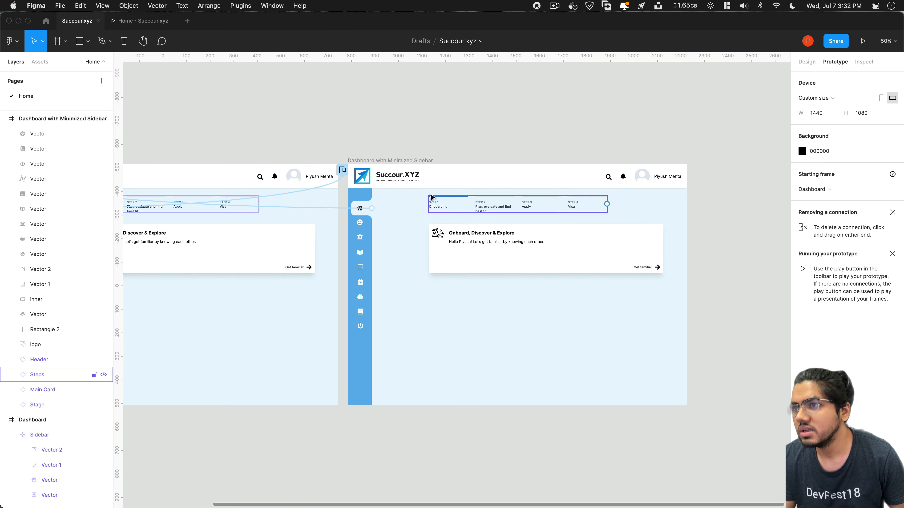
Show the layout grids over both dashboard frames to inspect the column structure, and hide them again.
scroll(429, 195, "left", 4)
key("ctrl+shift+g")
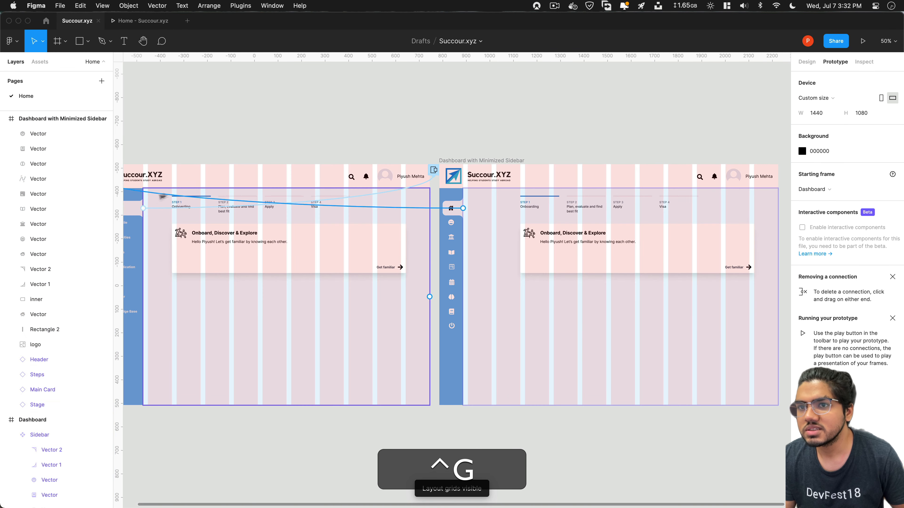
scroll(212, 184, "left", 4)
scroll(211, 185, "right", 1)
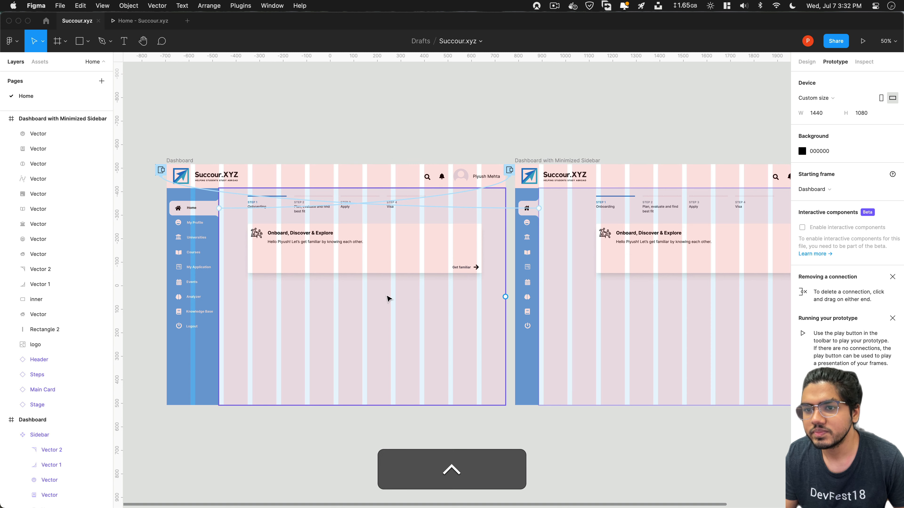
key("ctrl+g")
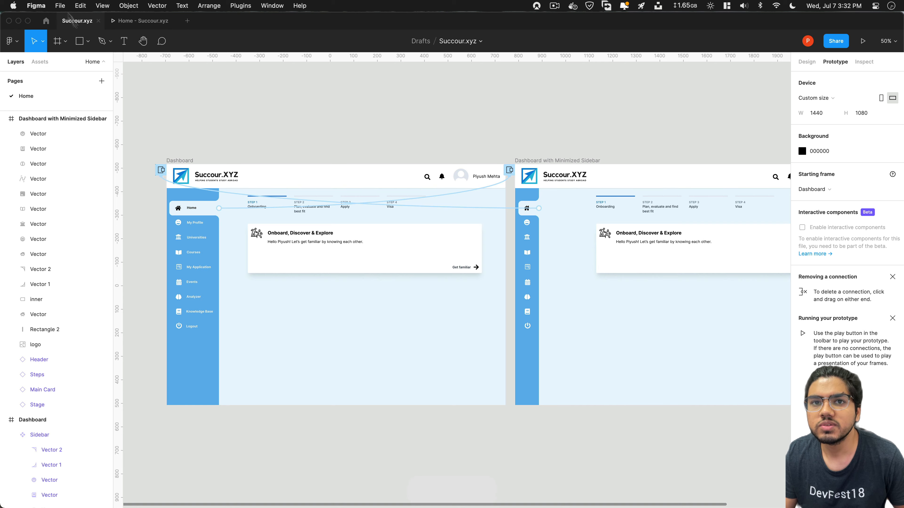
Switch to Safari and open figma.com in a new tab to view the recent files.
key("super+Tab")
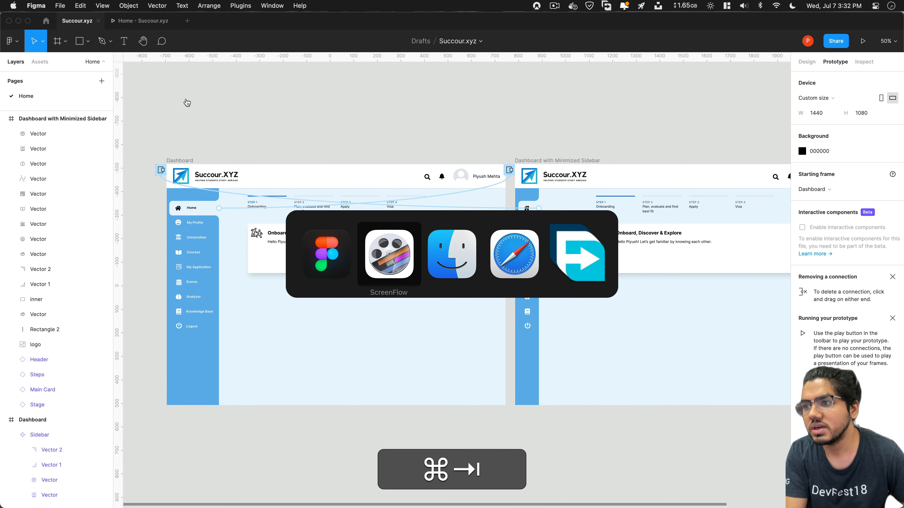
key("super+Tab")
key("super+Tab")
key("super+t")
type("fig")
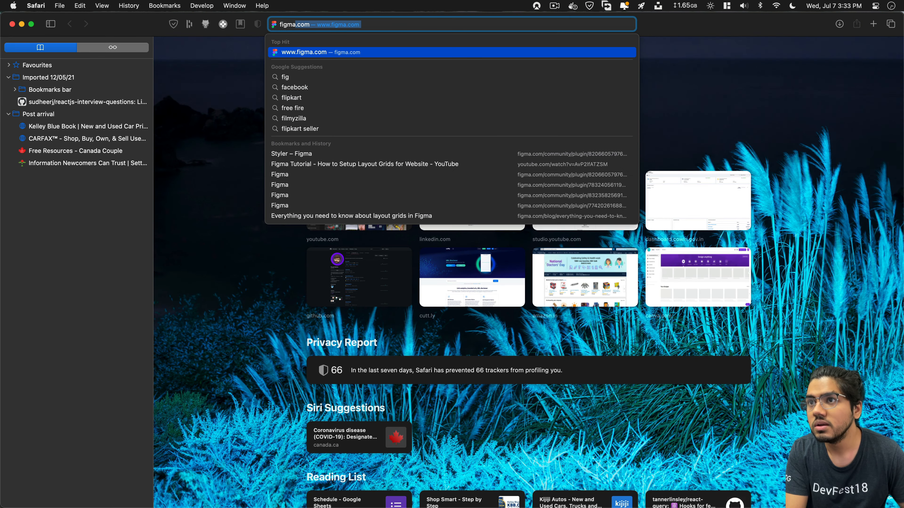
key("Return")
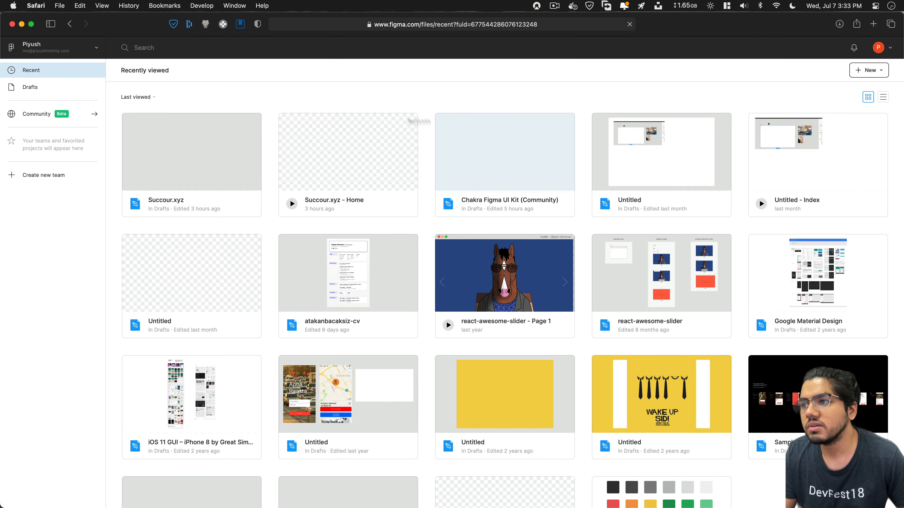
Close the figma.com page and the blank browser tab, and return to the Figma desktop app.
key("super+w")
key("super+t")
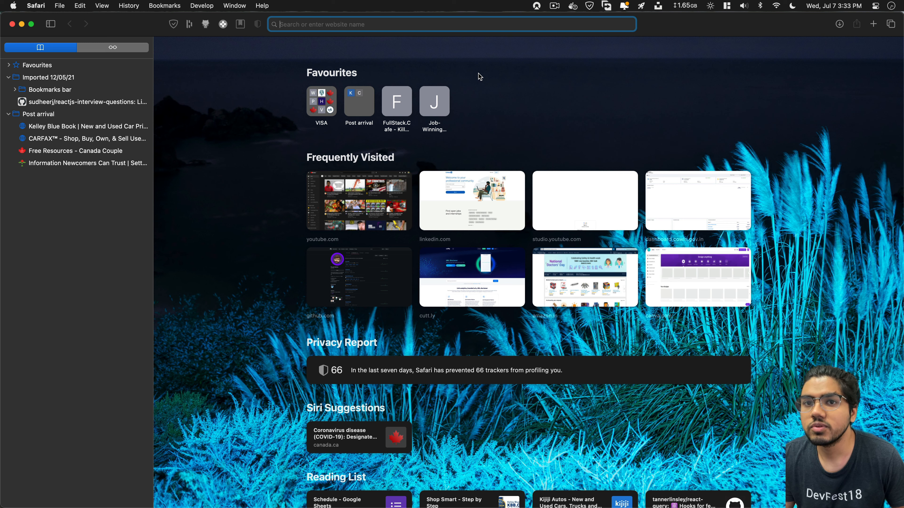
key("super")
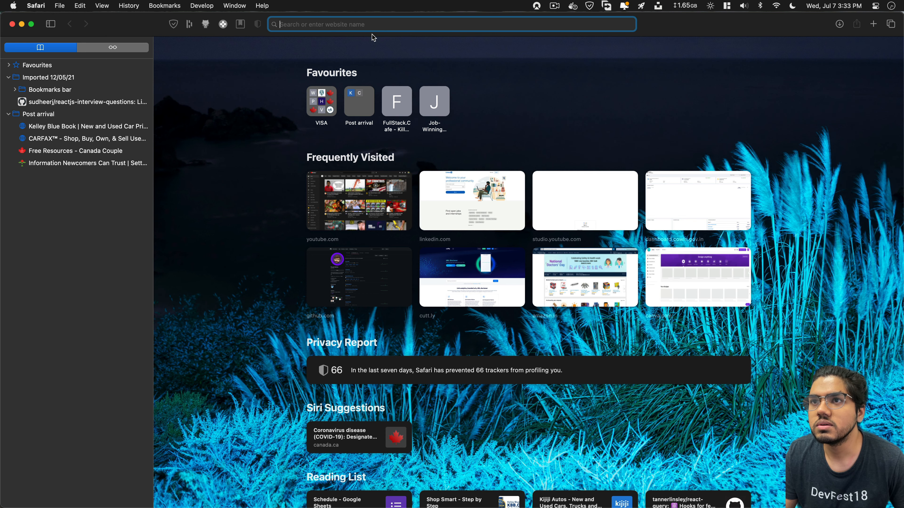
key("super+w")
left_click(353, 61)
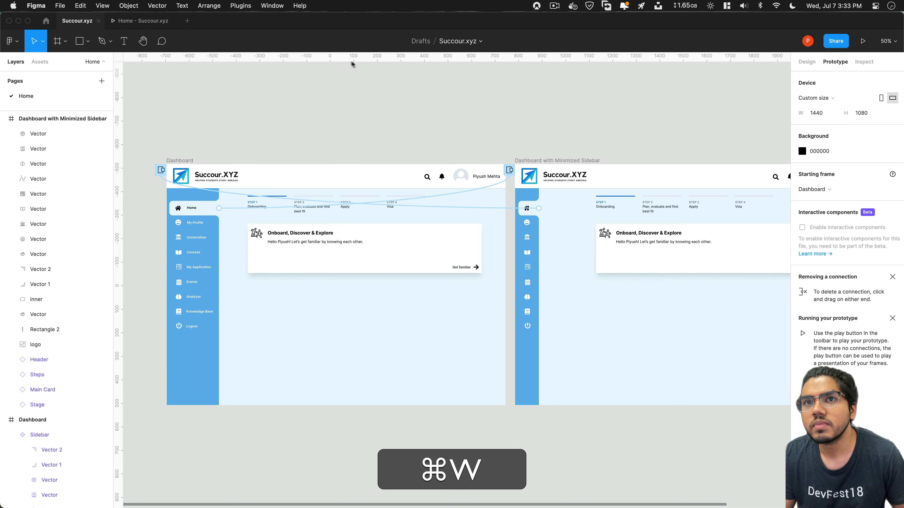
Create a new blank design file.
left_click(60, 6)
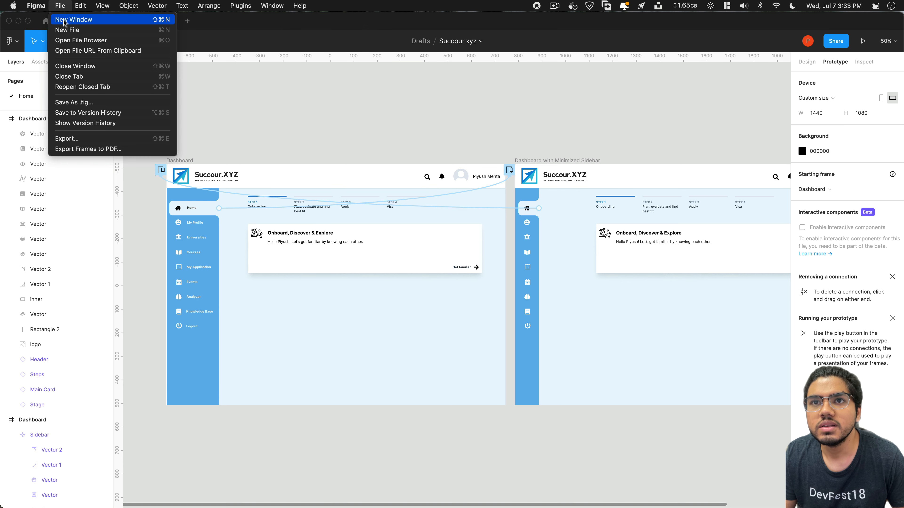
left_click(65, 29)
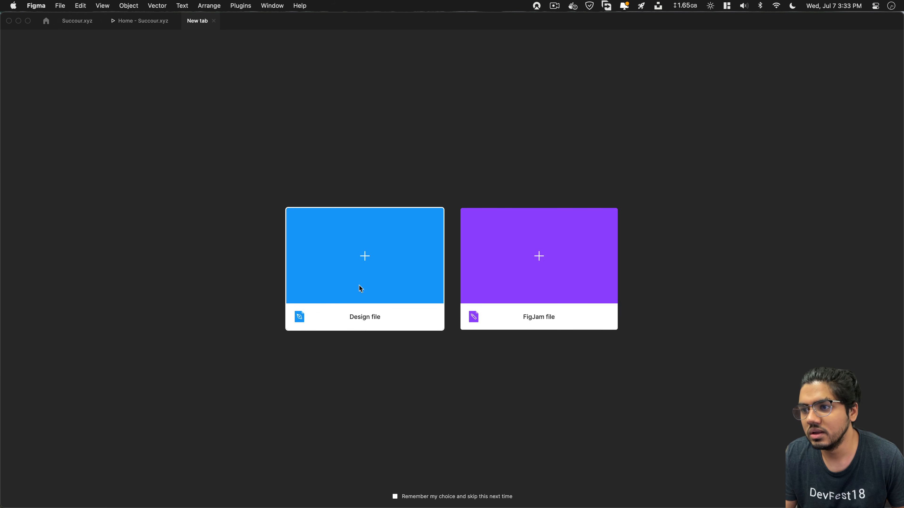
left_click(368, 270)
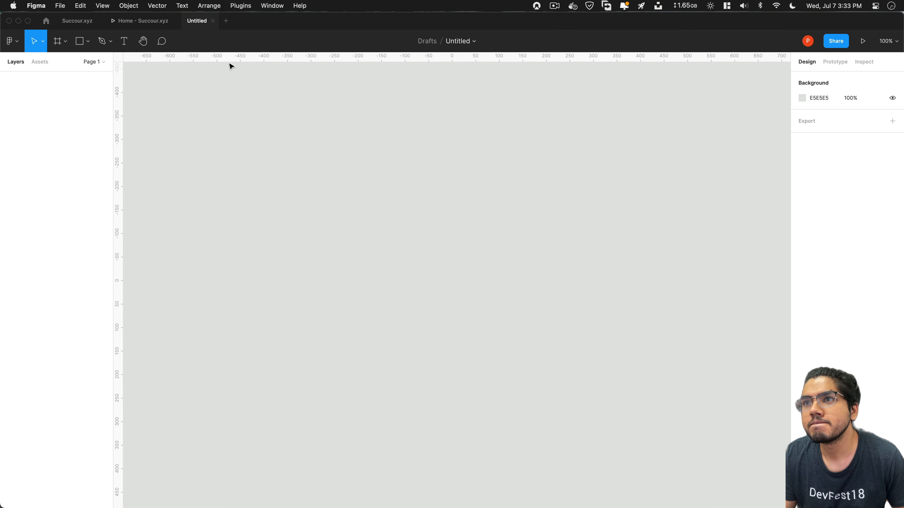
Rename the untitled design file as Saas-Startup.
key("shift")
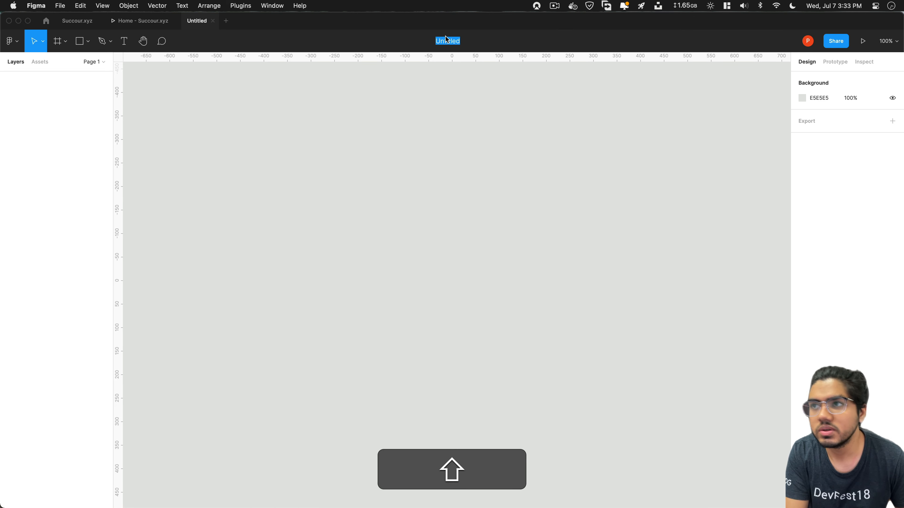
type("Saas- S")
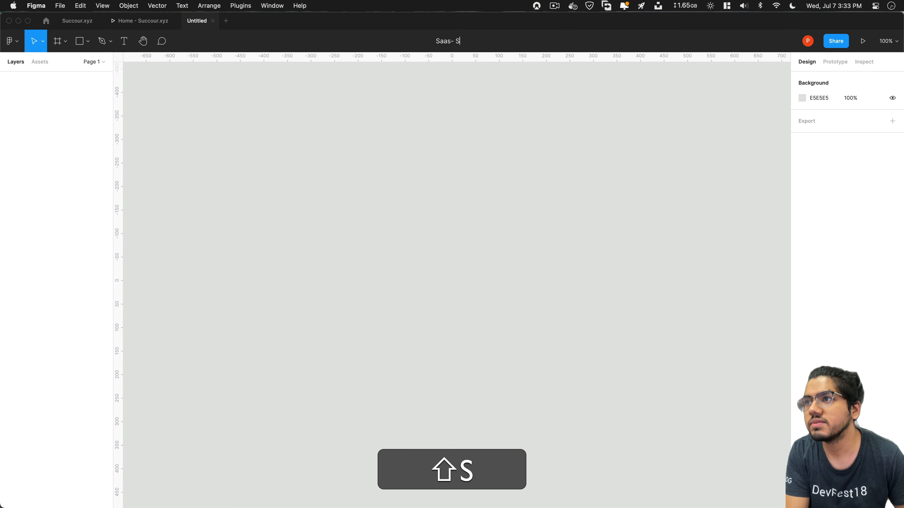
type("tartup")
key("alt+Left")
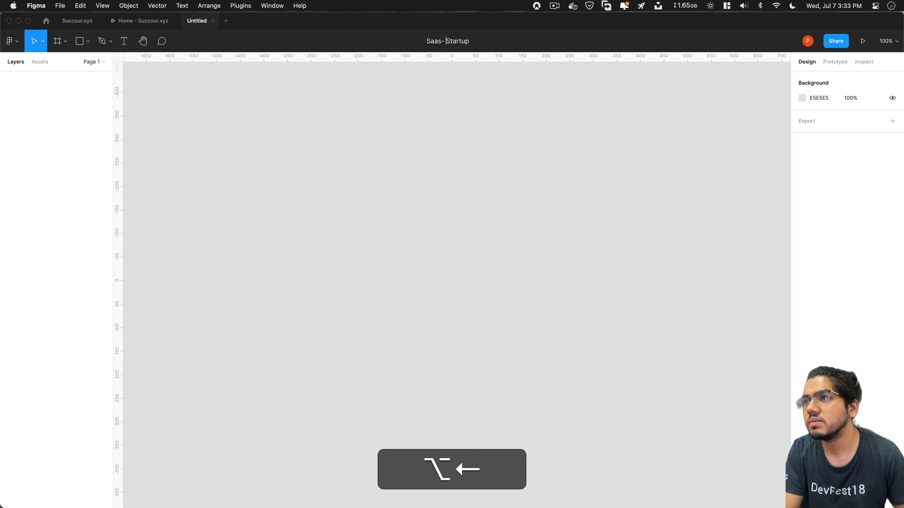
key("alt+BackSpace")
key("Return")
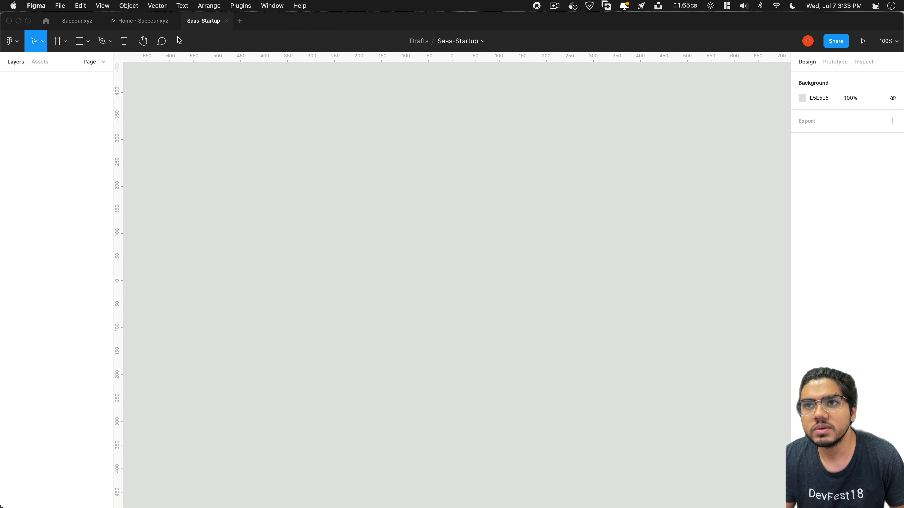
Add a frame to the empty canvas using the 1440×1024 Desktop preset, and deselect it.
left_click(60, 47)
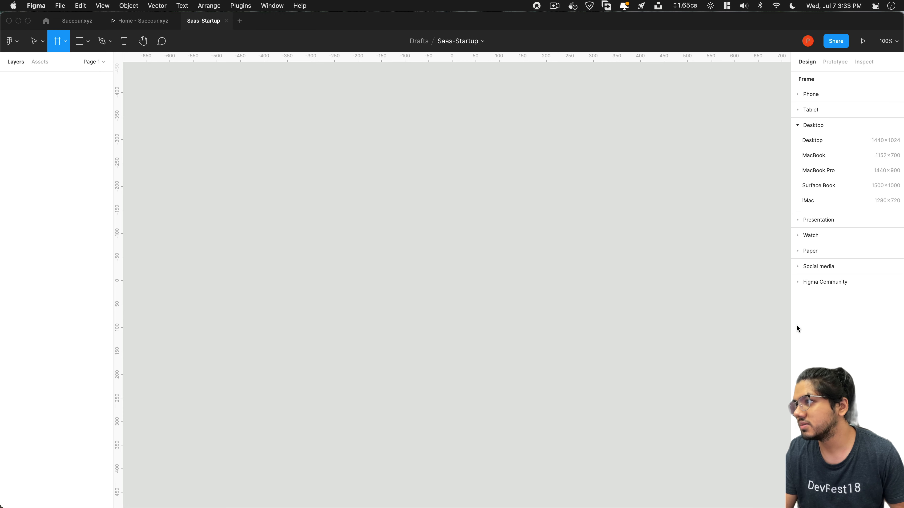
left_click(819, 146)
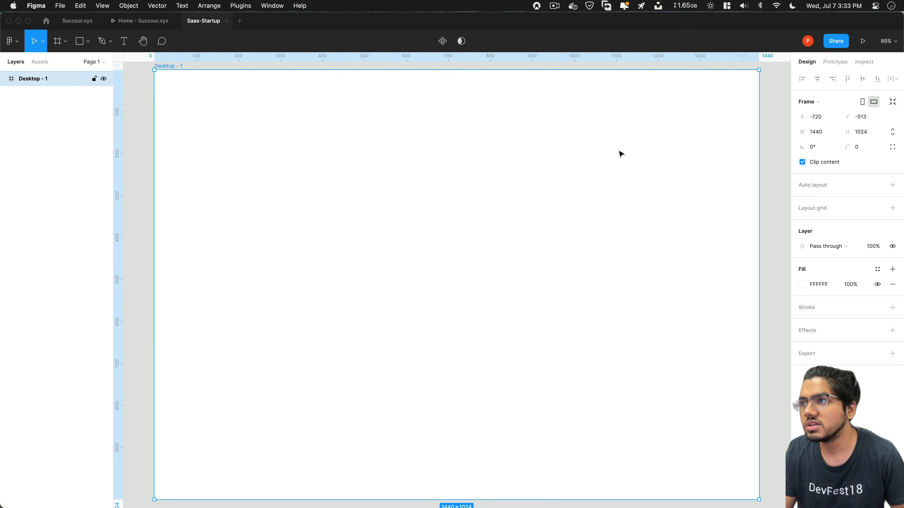
key("super")
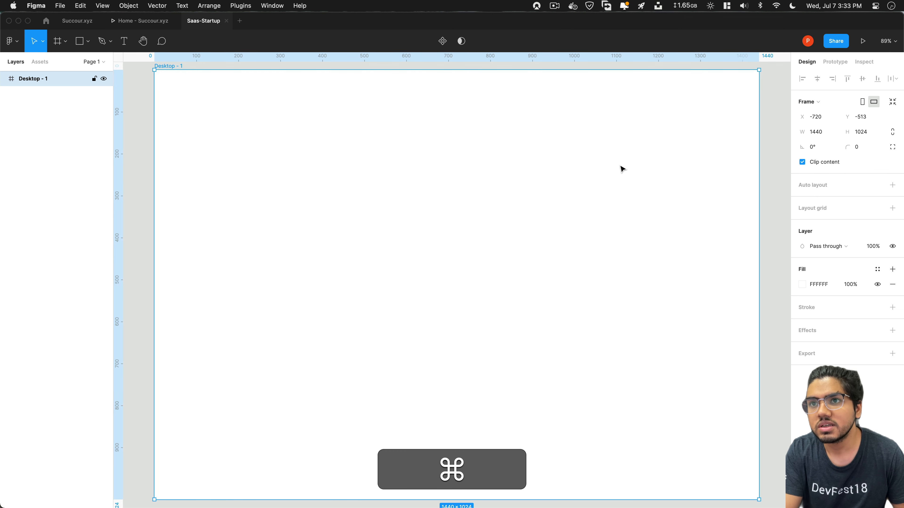
key("super+minus")
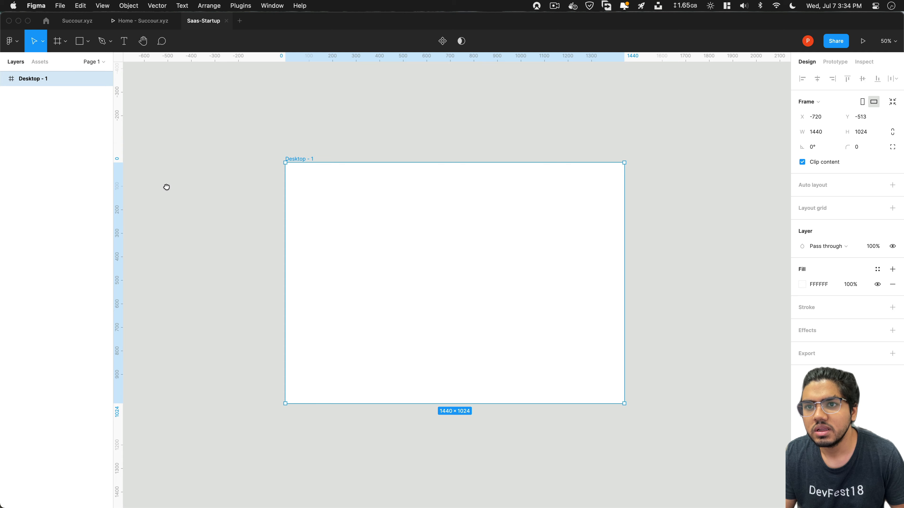
left_click_drag(167, 187, 128, 154)
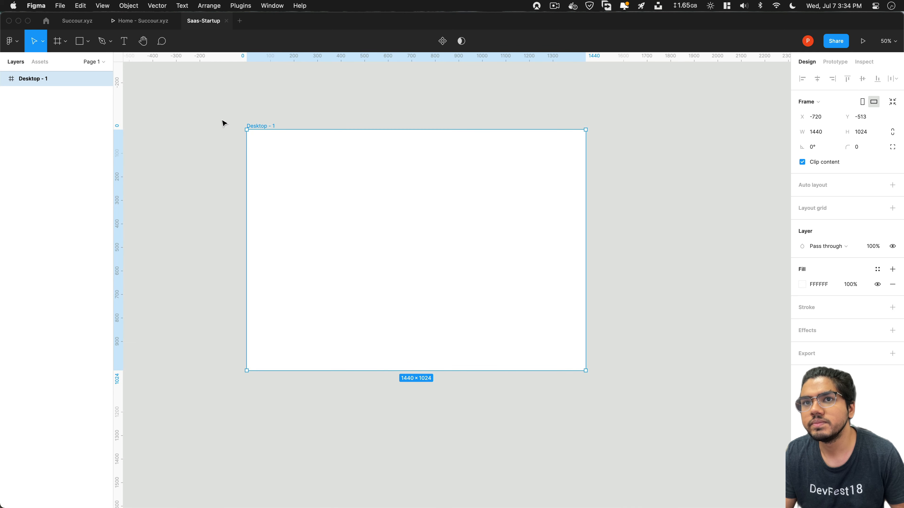
left_click(305, 115)
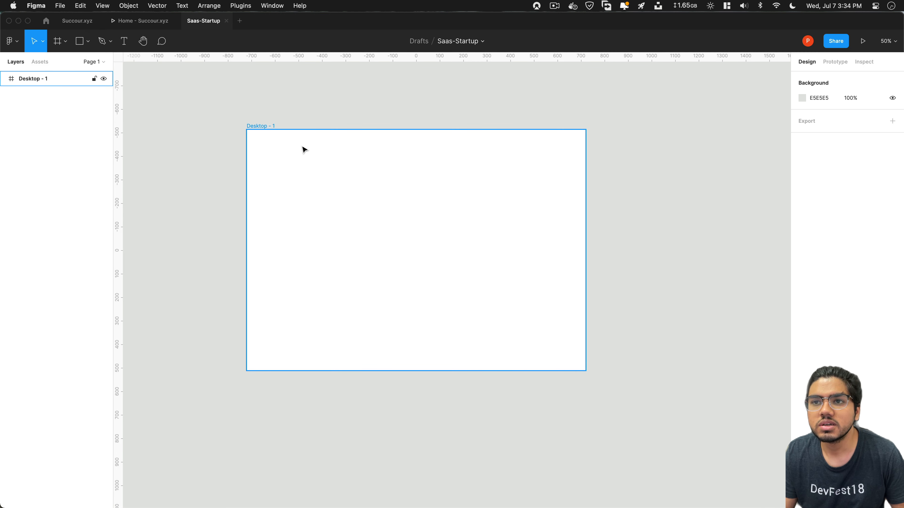
Switch to Safari, look up "chakra ui figma" in a new tab, and open the suggested Chakra Figma UI Kit (Community) file.
key("super+Tab")
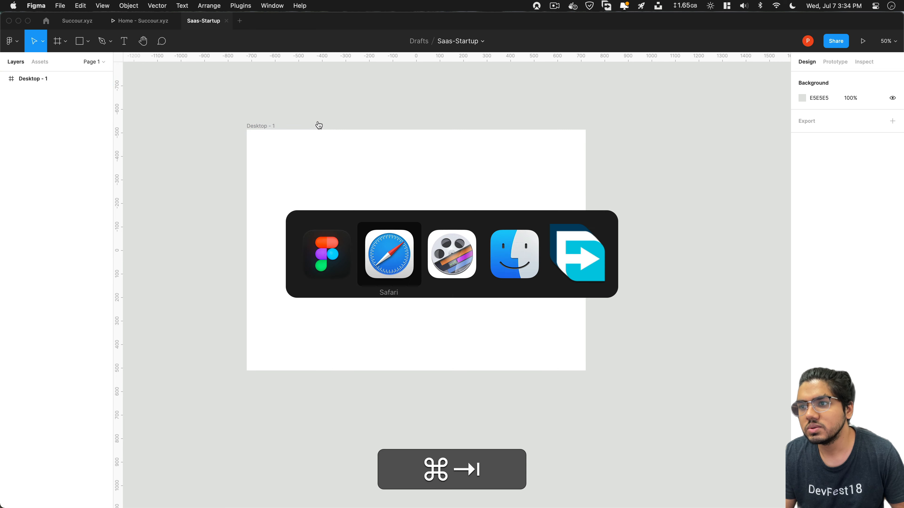
key("super+t")
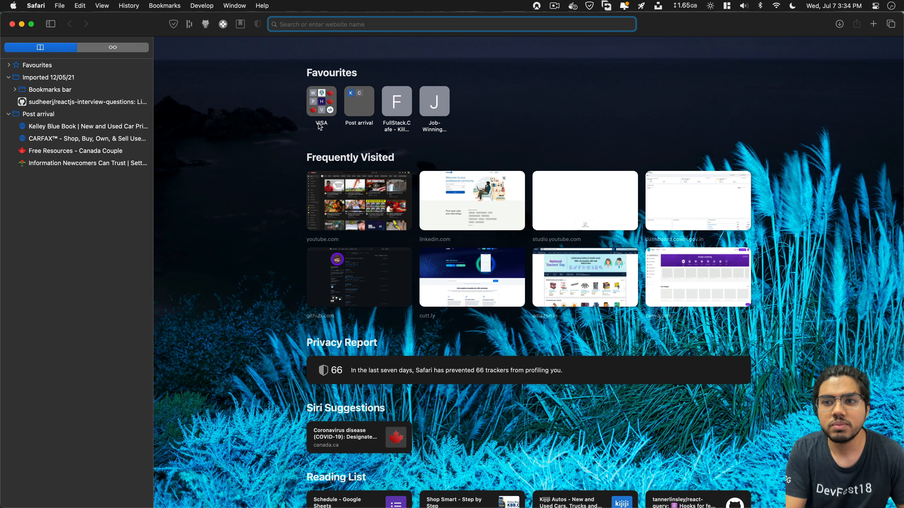
type("chakra")
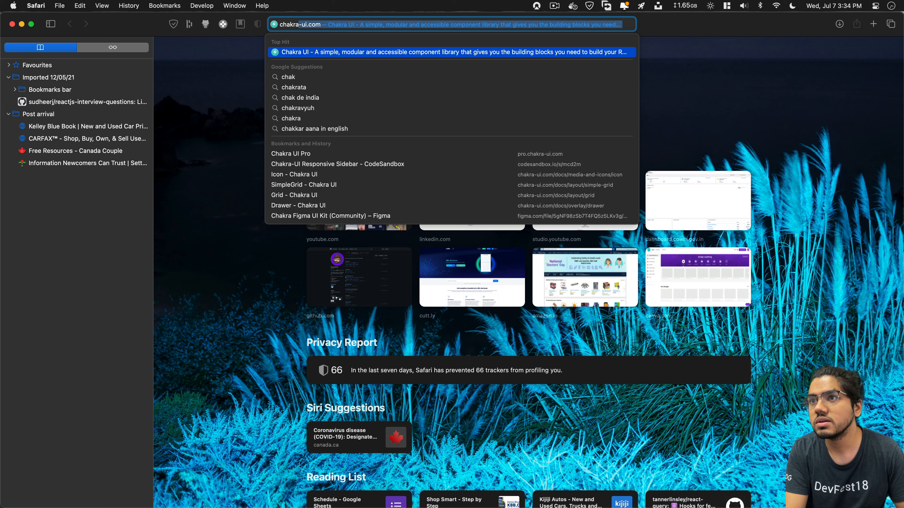
type(" ui figma")
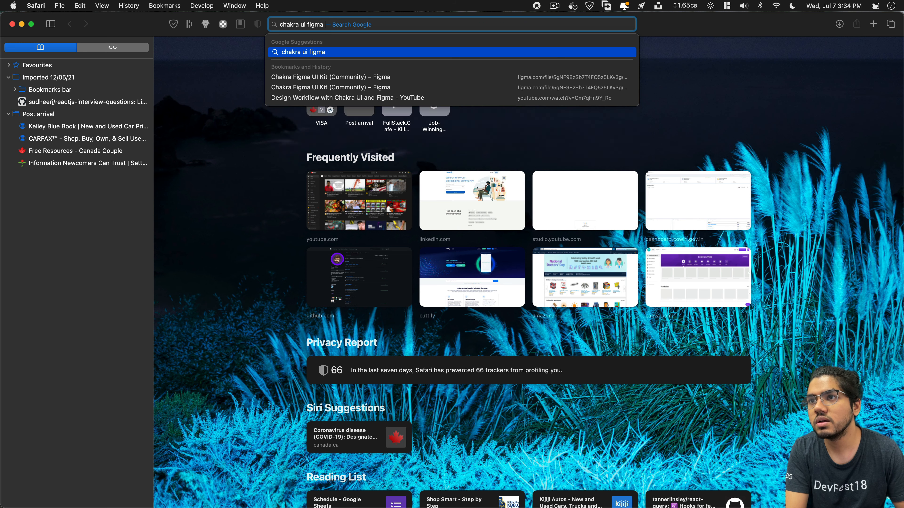
key("Down")
key("Down")
key("Down")
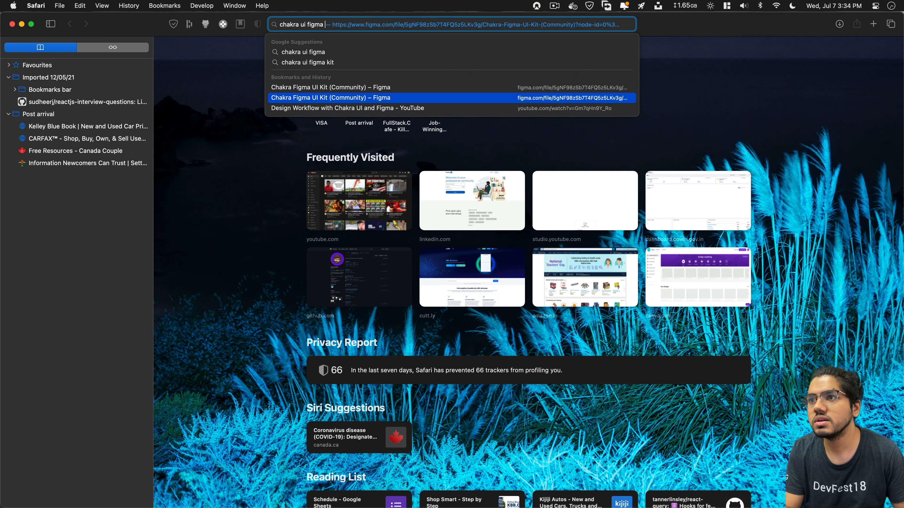
key("Up")
key("Return")
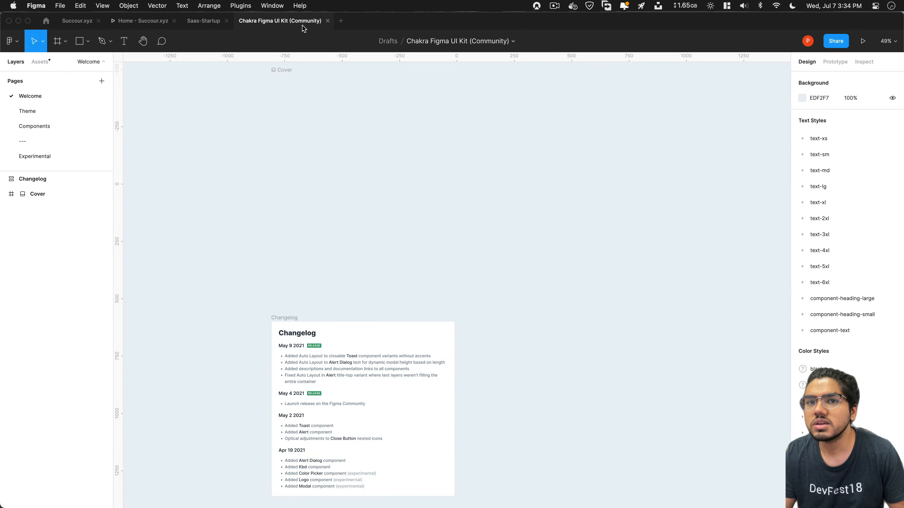
Look over the cover and changelog on the kit's Welcome page and check its list of pages.
scroll(348, 262, "down", 3)
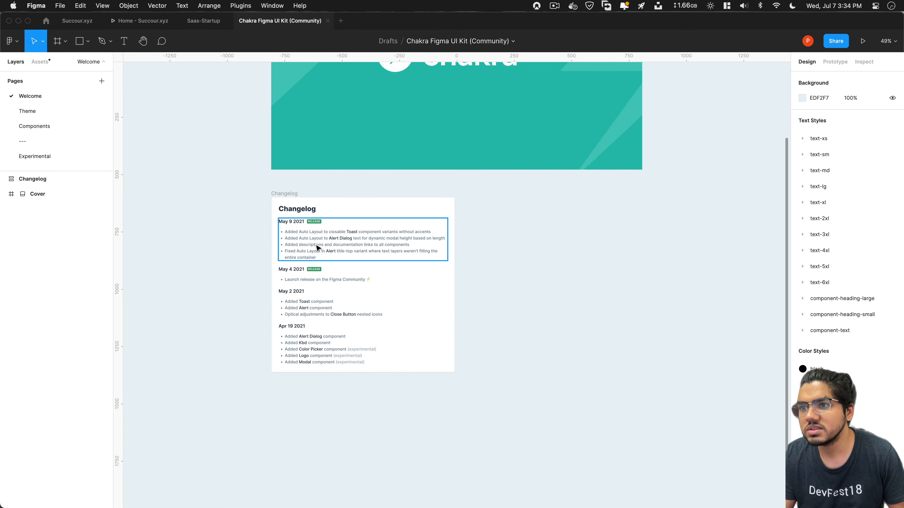
scroll(333, 229, "up", 4)
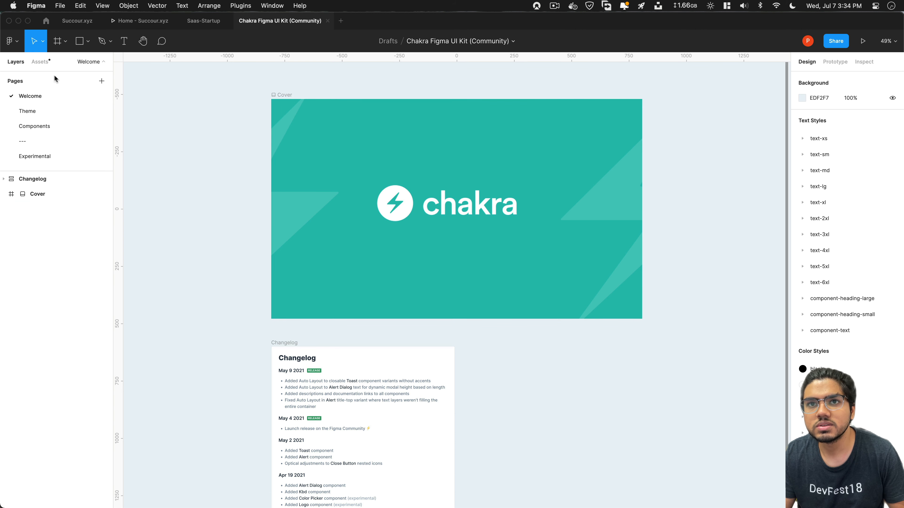
left_click(99, 63)
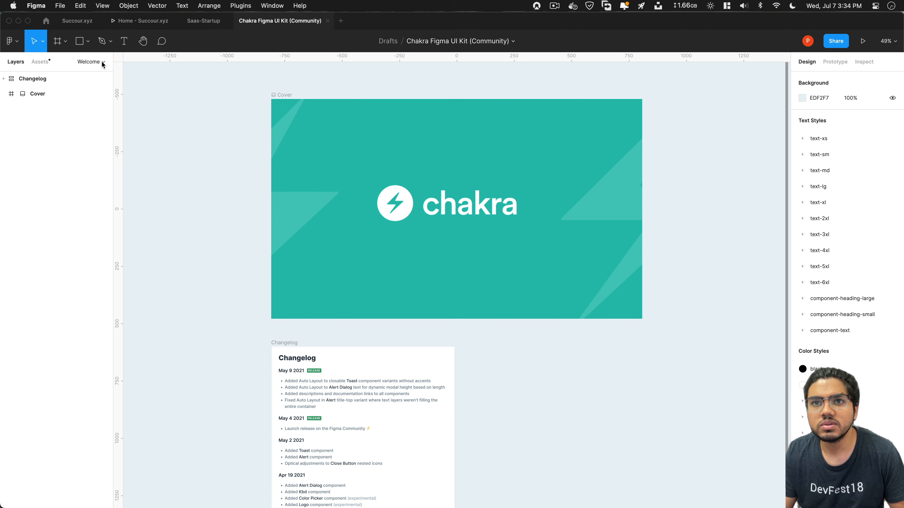
left_click(100, 62)
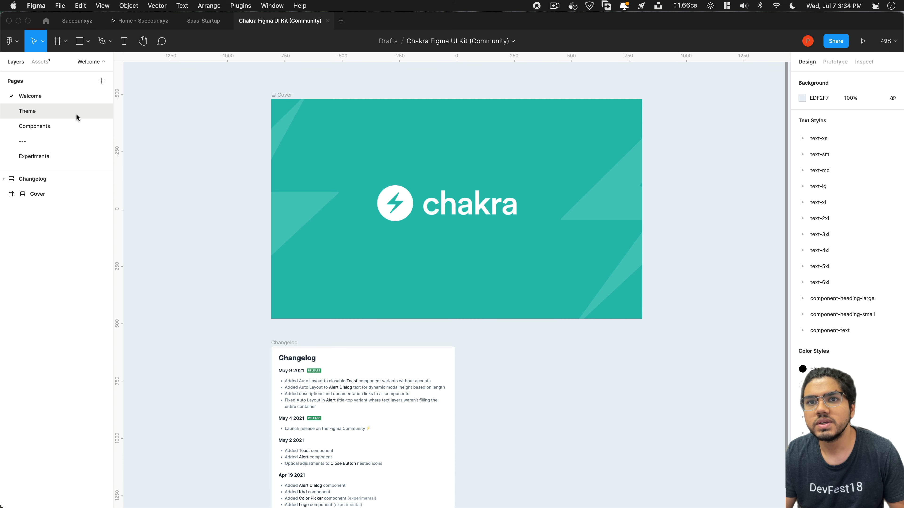
Open the kit's Theme page and examine the swatches in the Colors frame.
left_click(76, 115)
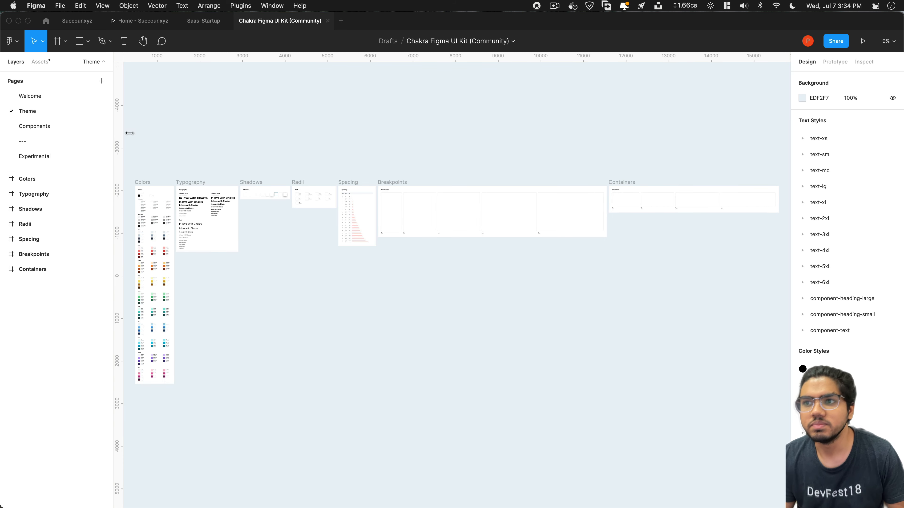
key("shift")
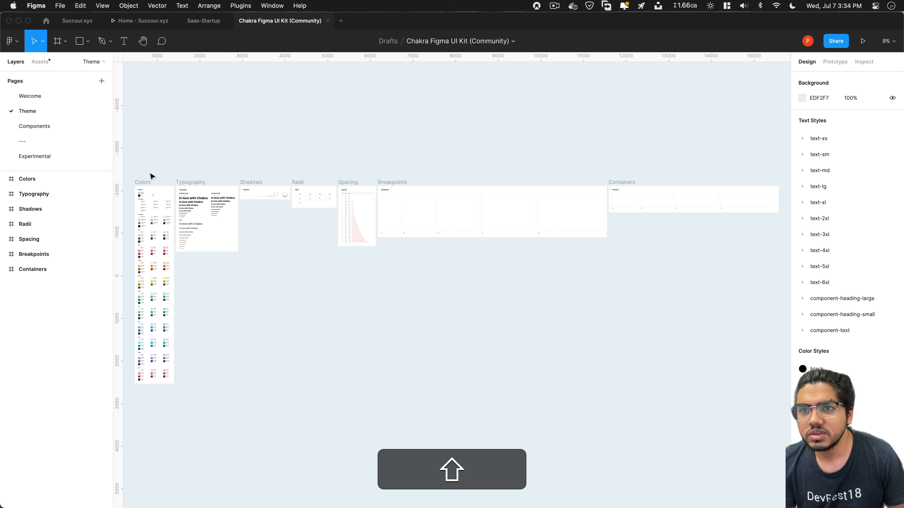
left_click(150, 178)
key("super+equal")
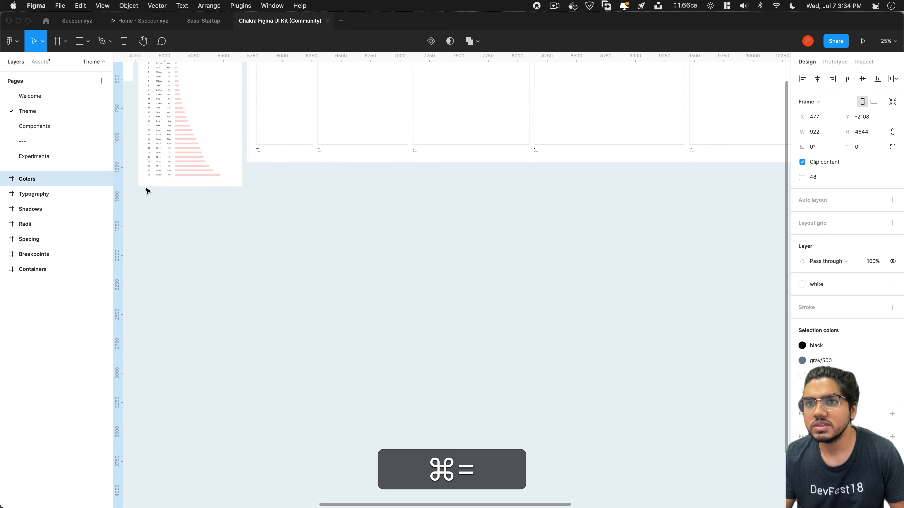
scroll(147, 192, "up", 5)
scroll(147, 191, "left", 15)
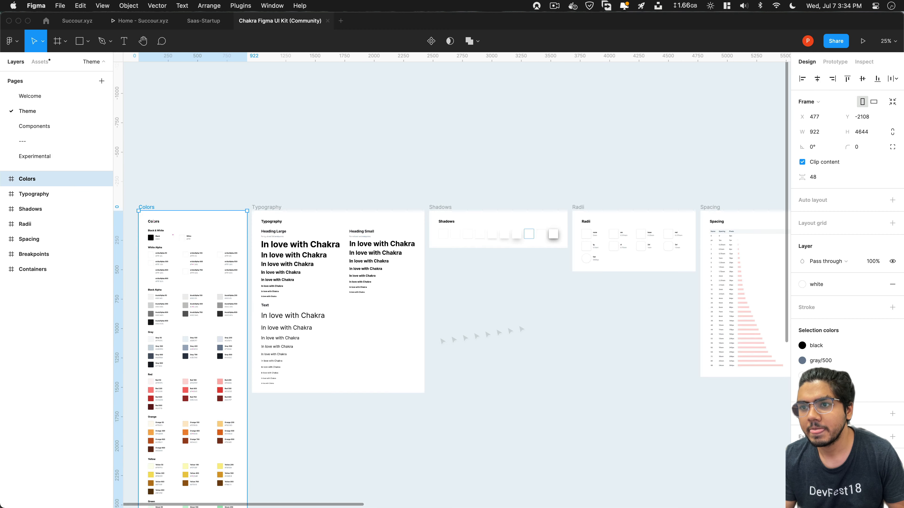
scroll(353, 295, "down", 3)
scroll(353, 294, "left", 6)
scroll(355, 295, "down", 10)
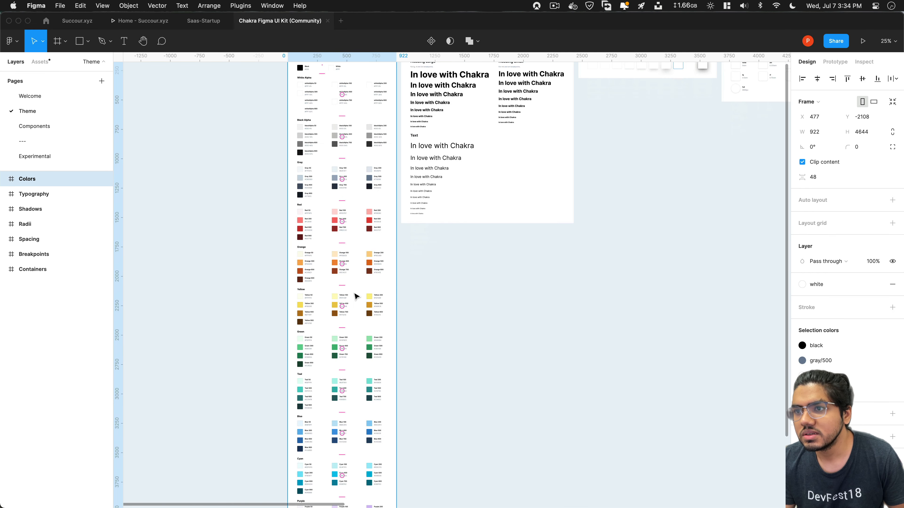
scroll(355, 296, "up", 10)
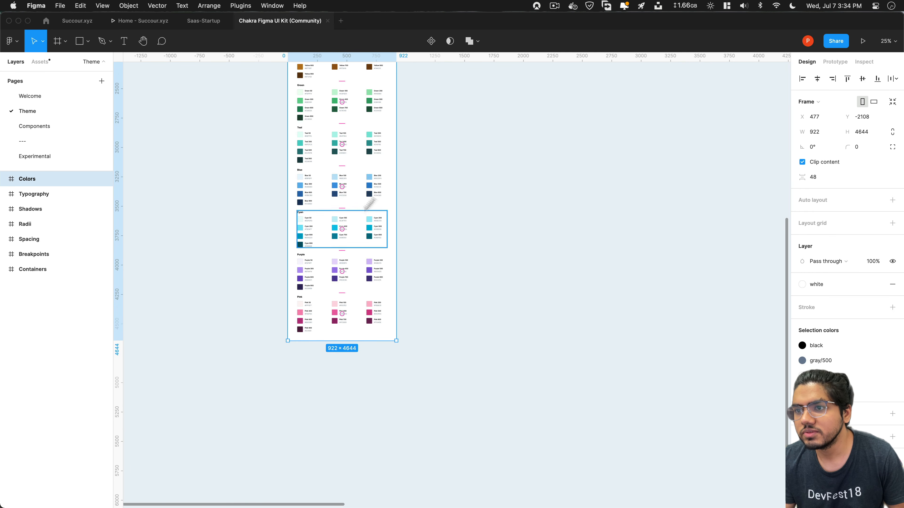
scroll(658, 216, "down", 1)
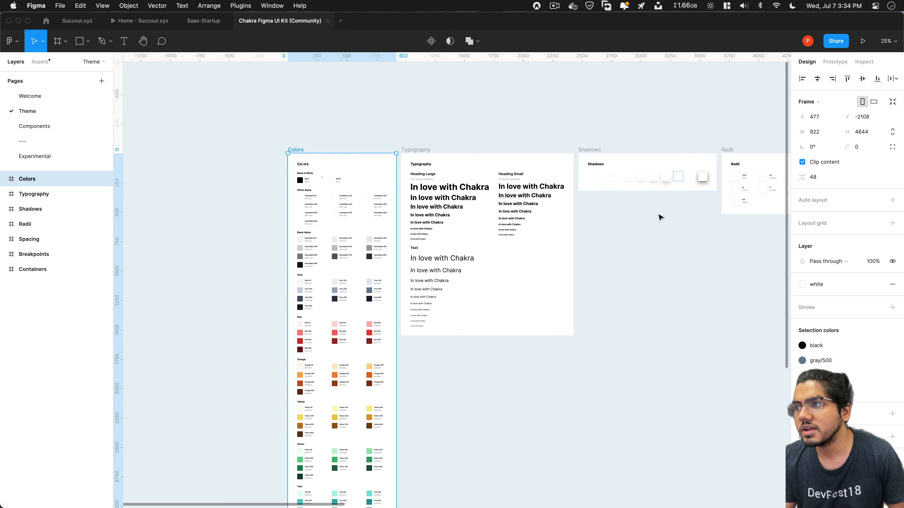
Look across the Theme page's Typography, Shadows, Radii, Spacing, Breakpoints and Containers frames.
scroll(656, 218, "right", 7)
scroll(526, 197, "right", 11)
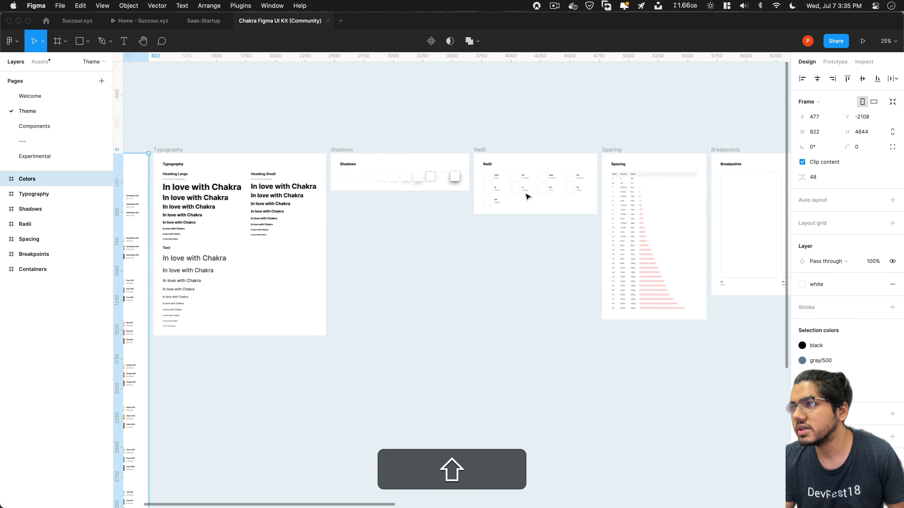
scroll(528, 196, "right", 20)
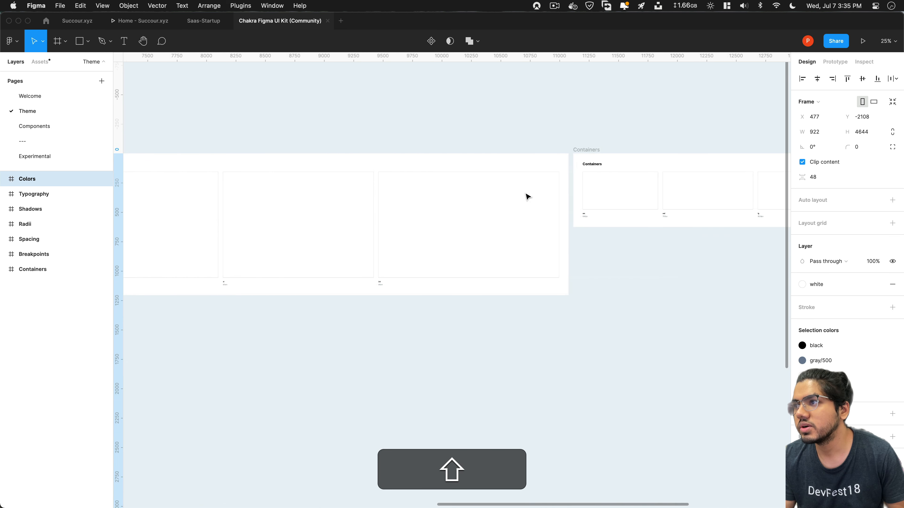
scroll(528, 196, "left", 20)
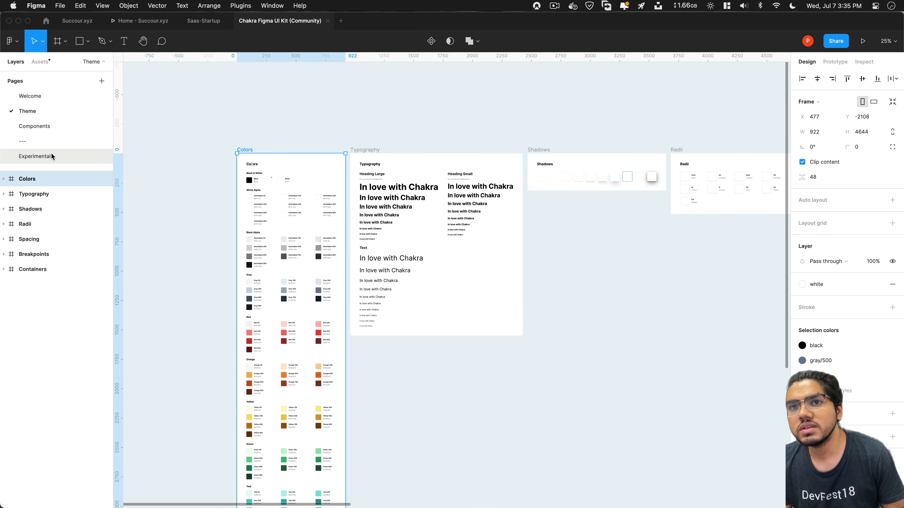
Open the Experimental page and look over its Modal, Color Input, Logo, Steps and Table frames.
left_click(51, 155)
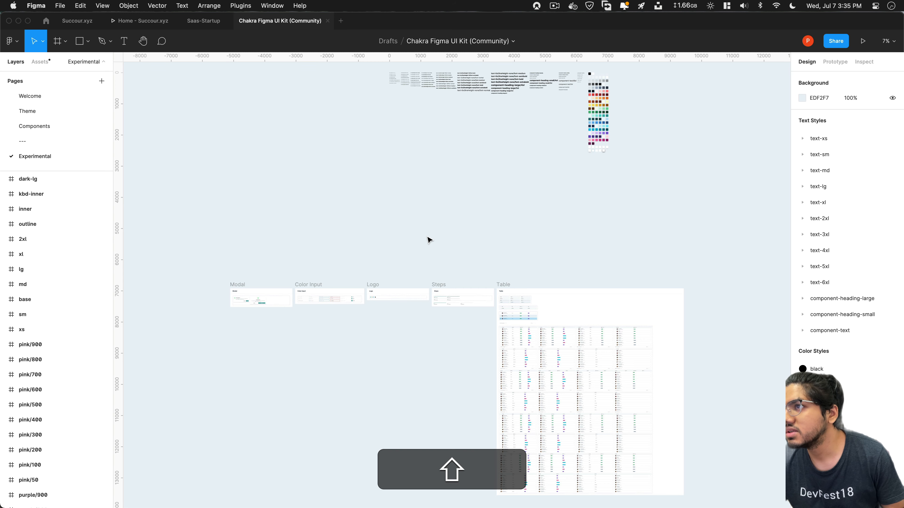
scroll(498, 246, "up", 3)
scroll(542, 252, "down", 8)
scroll(543, 253, "left", 5)
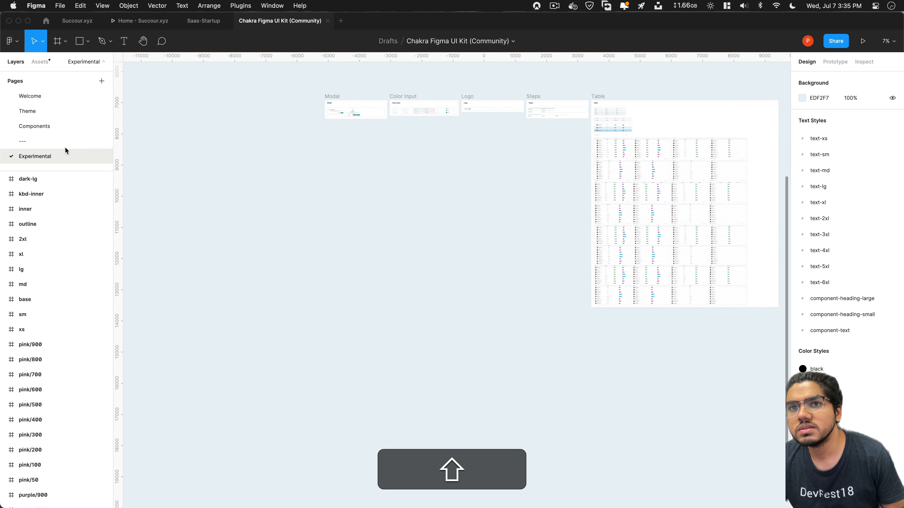
Open the Components page and examine the Media and Icons, Navigation and Overlay groups, selecting the Avatar frame.
left_click(69, 127)
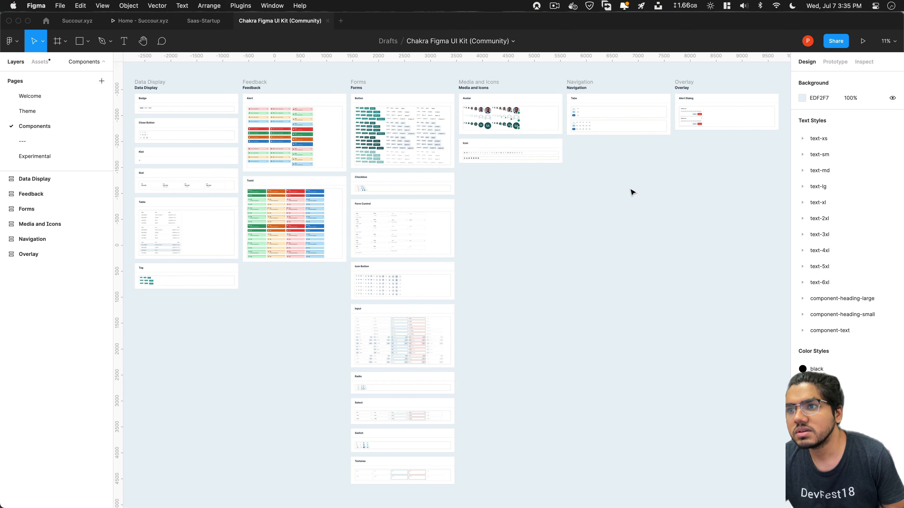
left_click_drag(632, 192, 507, 212)
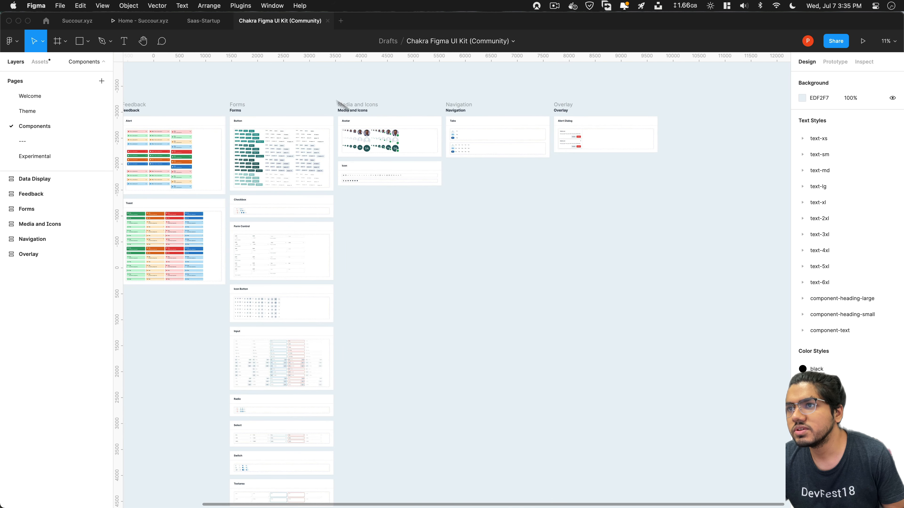
left_click_drag(326, 93, 470, 182)
key("super+equal")
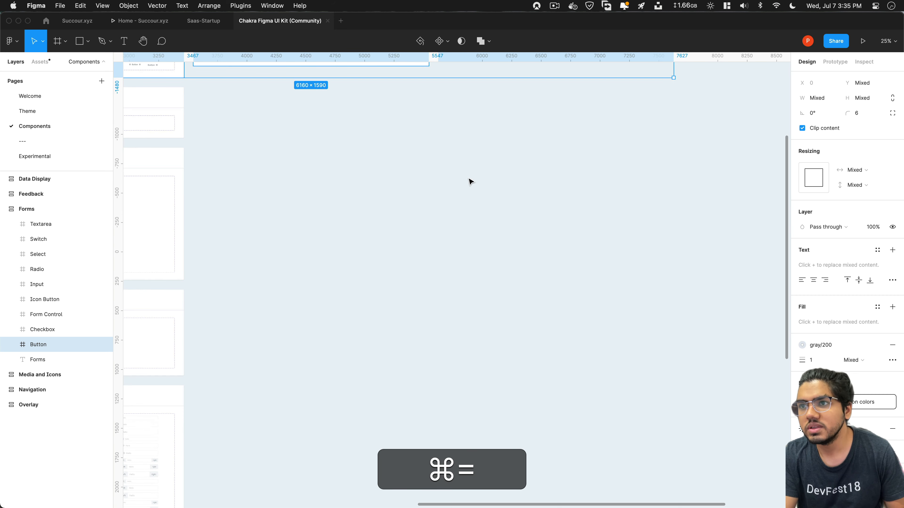
left_click_drag(416, 224, 389, 465)
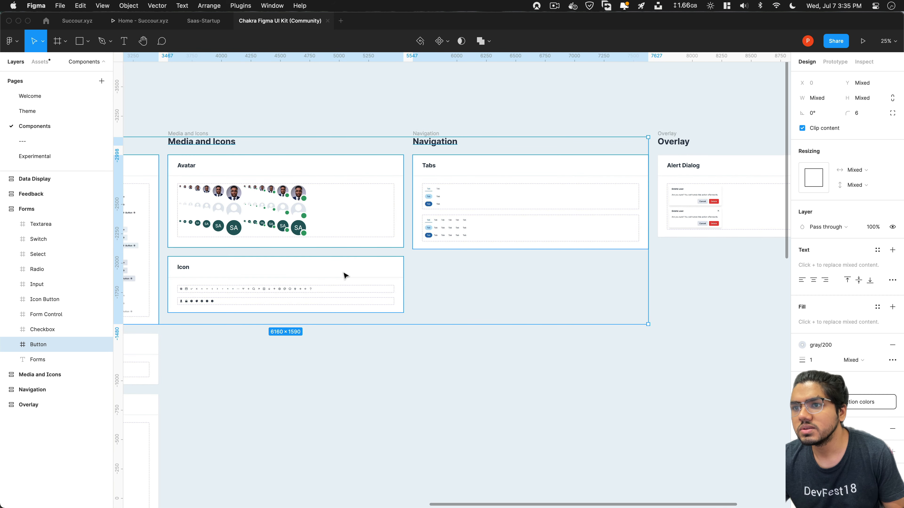
left_click(220, 214)
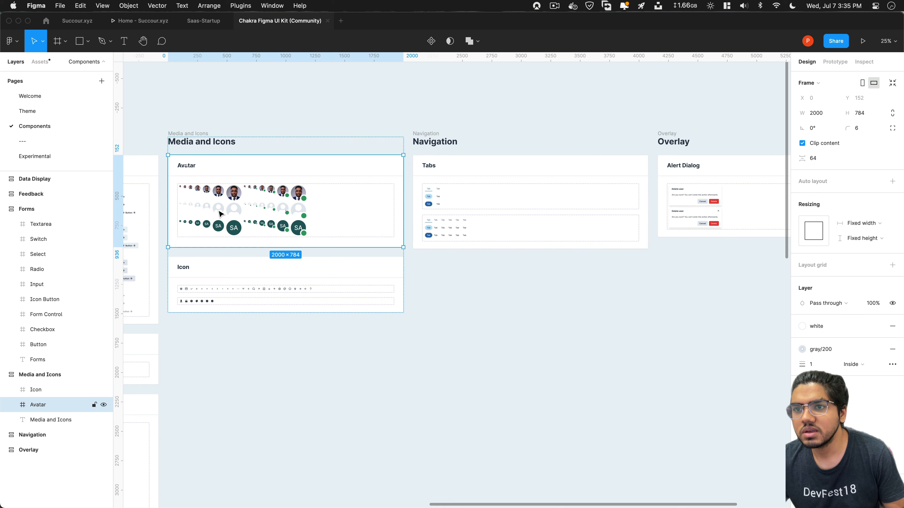
Review the Succour.xyz prototype and design file alongside the Chakra kit, and return to the Saas-Startup file.
left_click(126, 21)
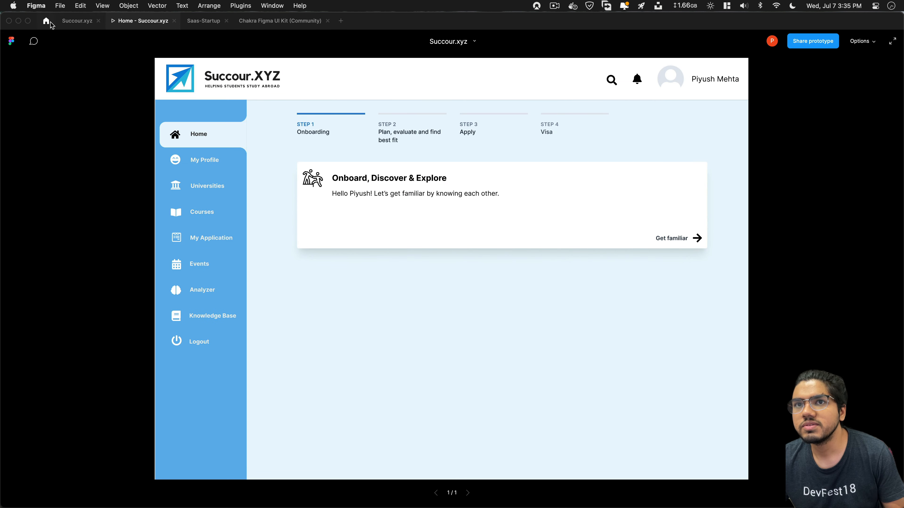
left_click(77, 21)
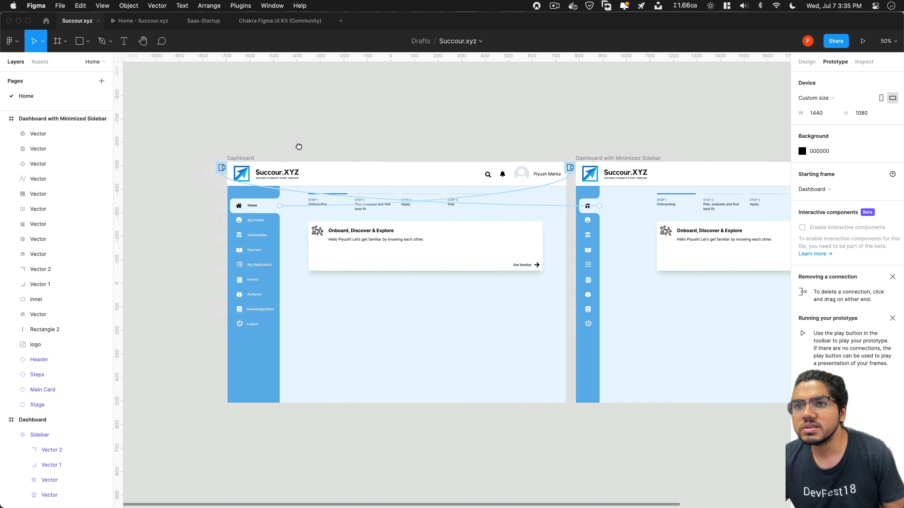
left_click(202, 21)
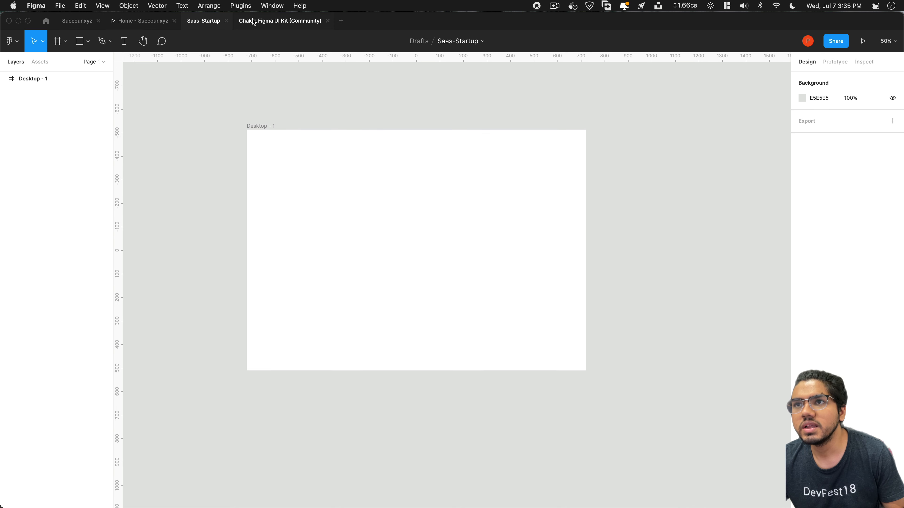
left_click(245, 21)
scroll(242, 107, "left", 5)
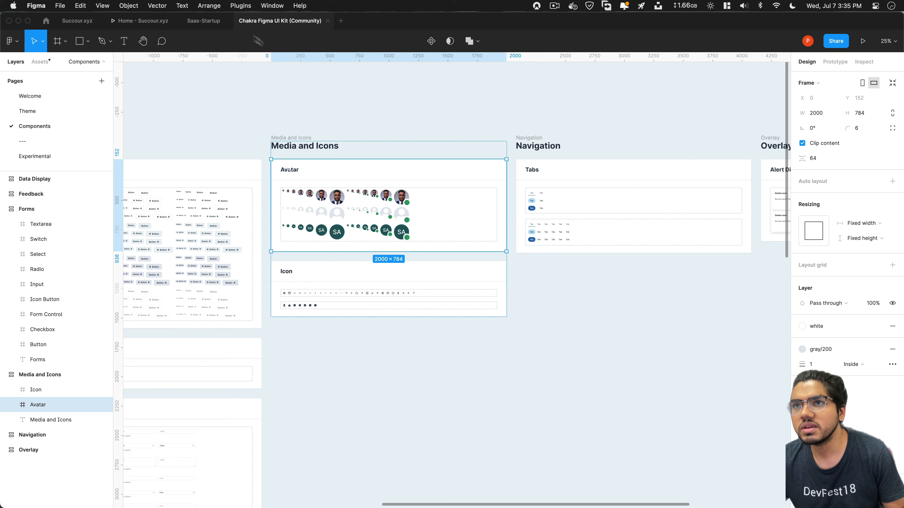
left_click(190, 22)
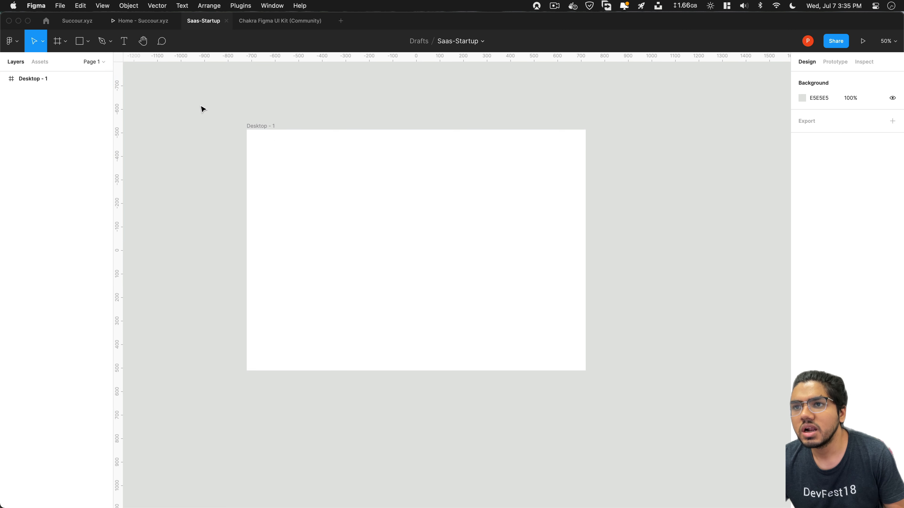
left_click_drag(208, 108, 661, 420)
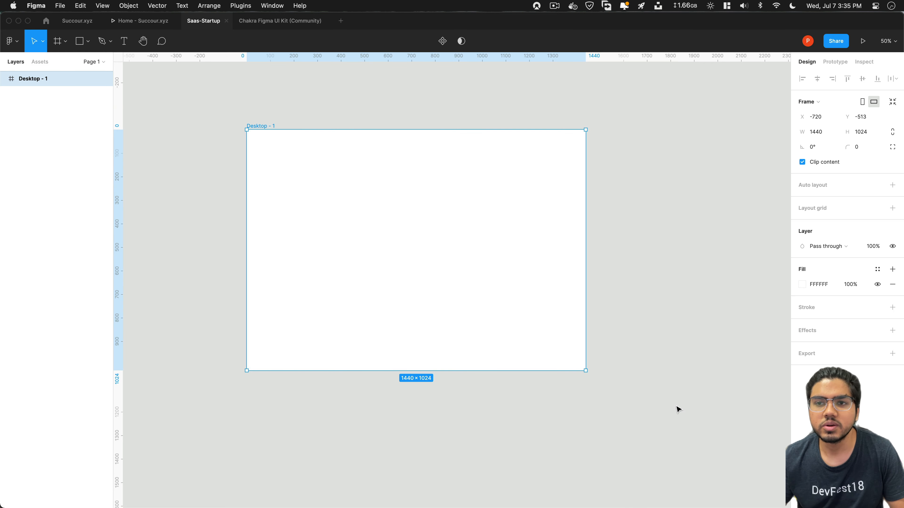
left_click(766, 415)
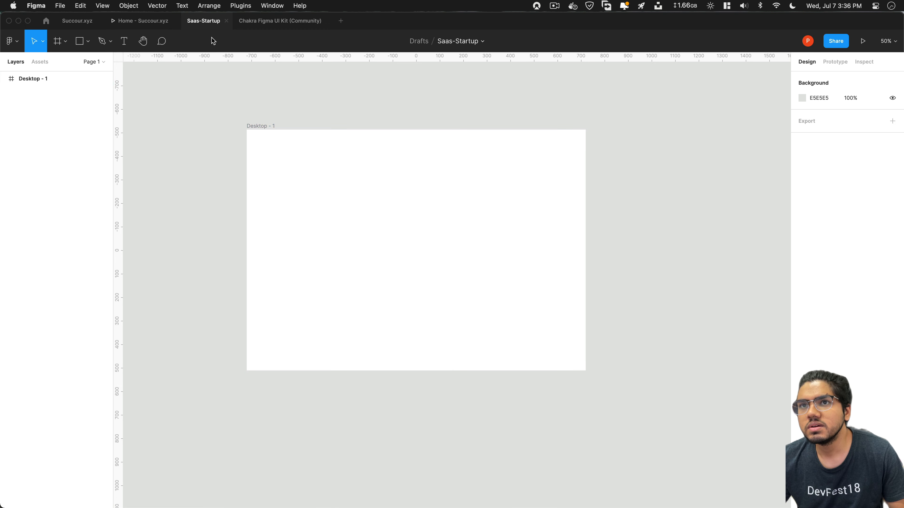
Check the Succour.xyz prototype's layout and draw a sidebar rectangle about 208 × 947 along the left edge of the Desktop - 1 frame.
left_click(144, 20)
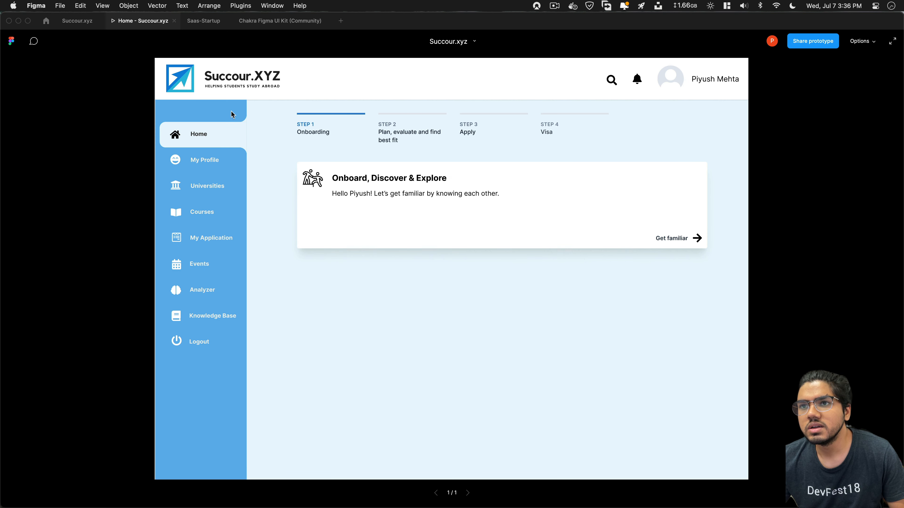
left_click(204, 20)
left_click(82, 41)
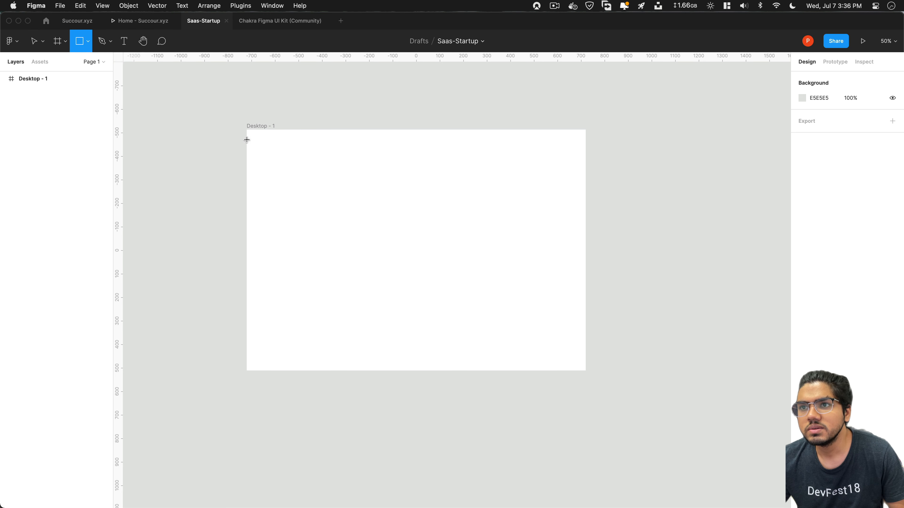
left_click_drag(247, 147, 296, 372)
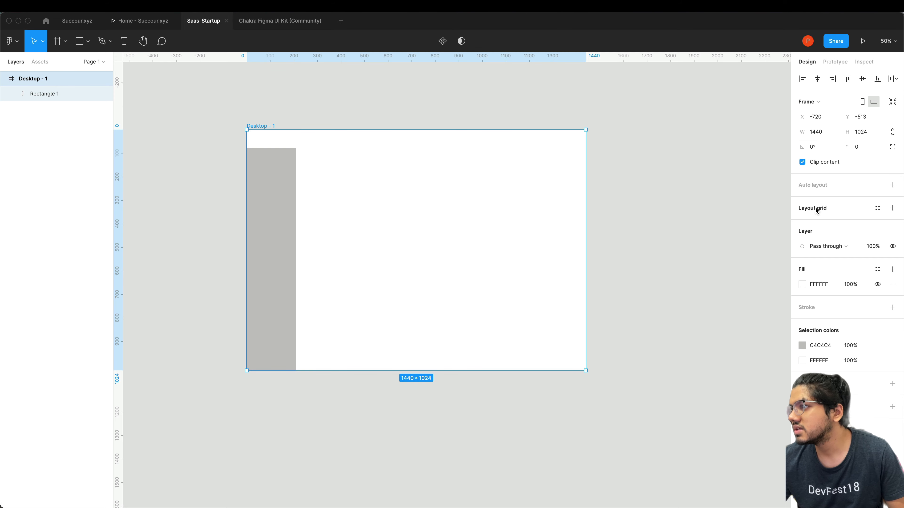
Add a layout grid to the Desktop - 1 frame and set it to 12 columns.
left_click(817, 210)
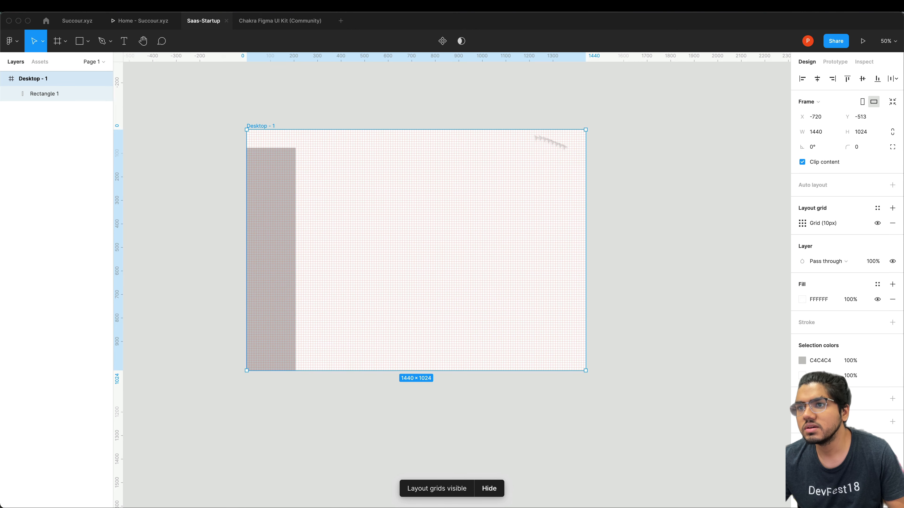
left_click(803, 227)
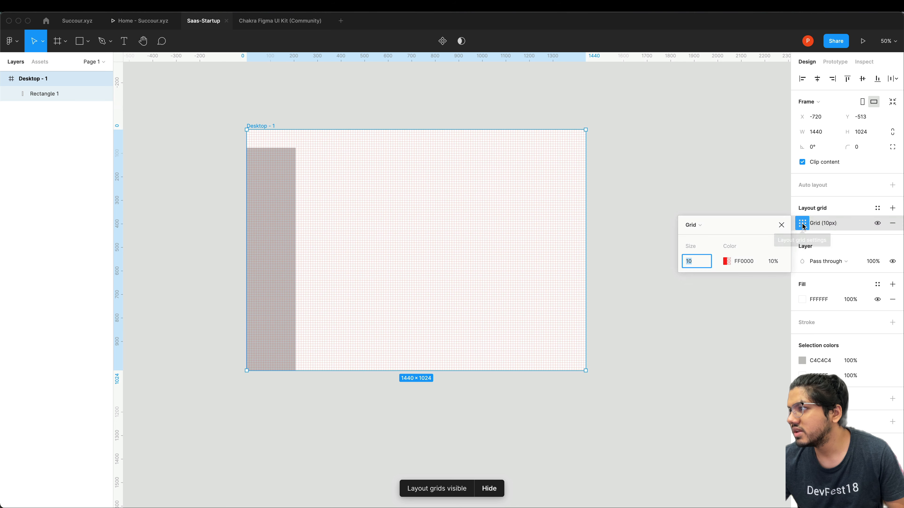
left_click(693, 225)
left_click(702, 237)
left_click(699, 266)
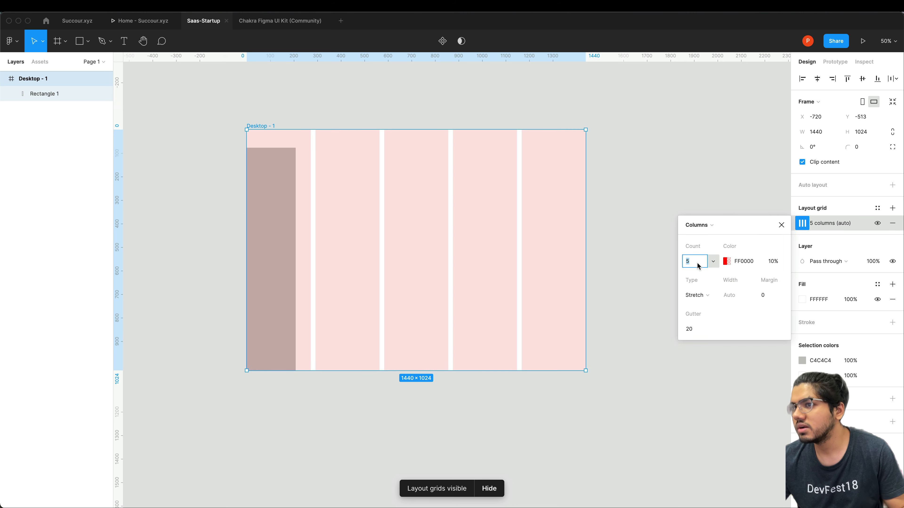
type("12")
key("Return")
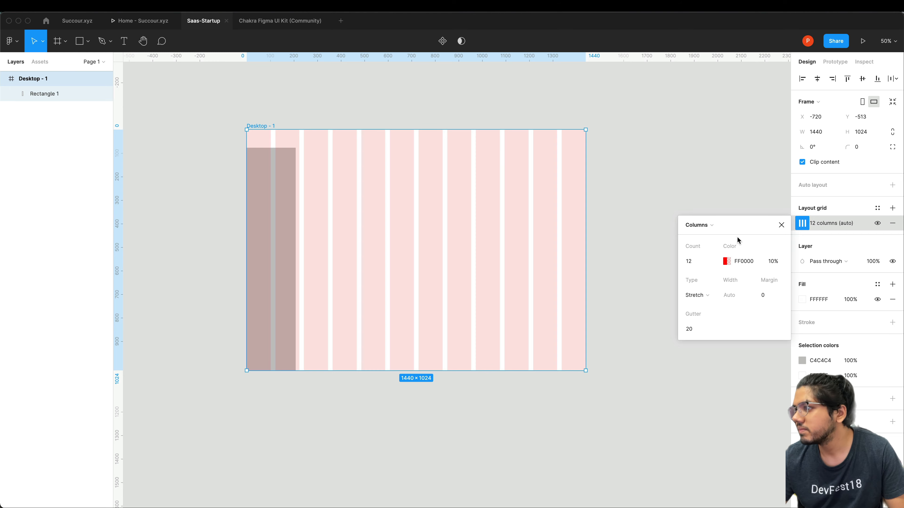
left_click(781, 225)
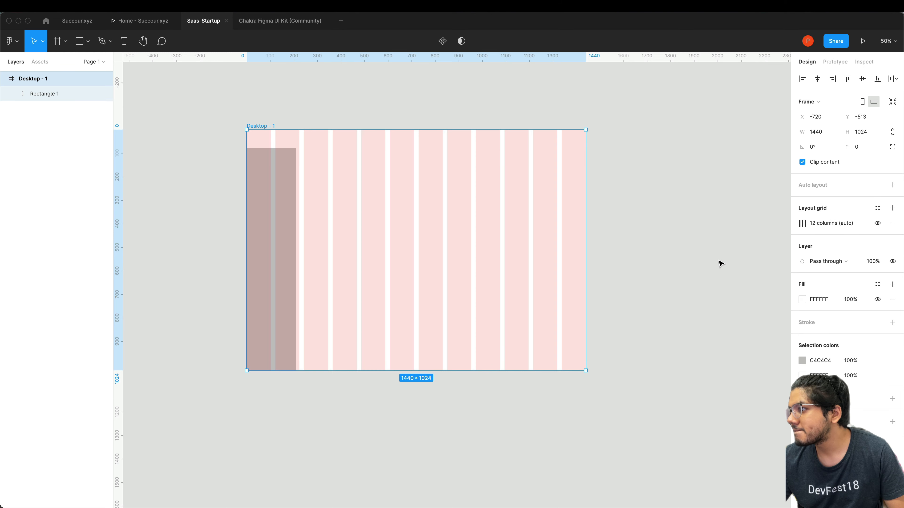
Resize the sidebar rectangle to 223 × 909, spanning two grid columns and leaving header space above it.
left_click(719, 263)
left_click(272, 191)
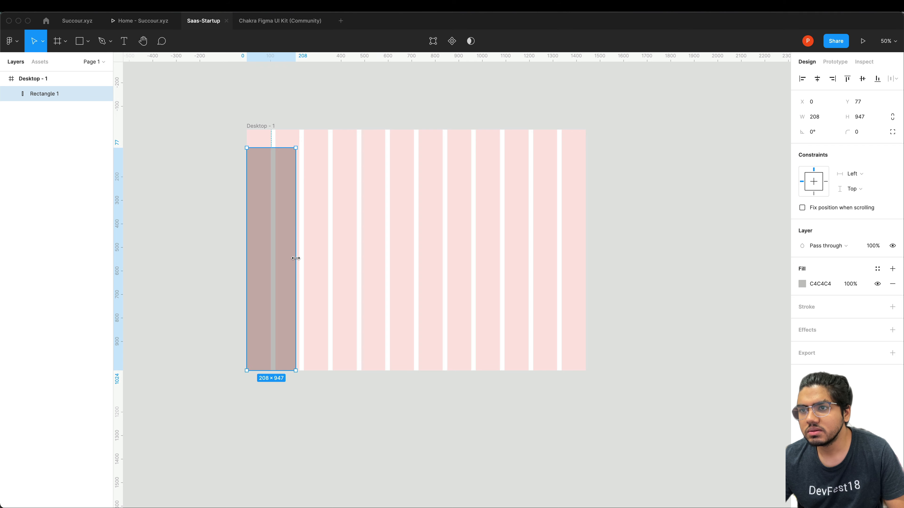
left_click_drag(296, 259, 298, 258)
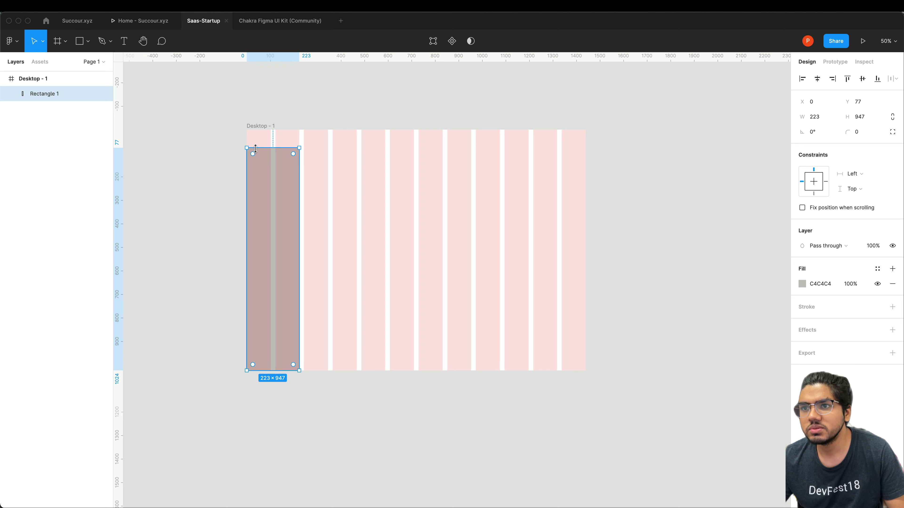
left_click_drag(257, 147, 257, 157)
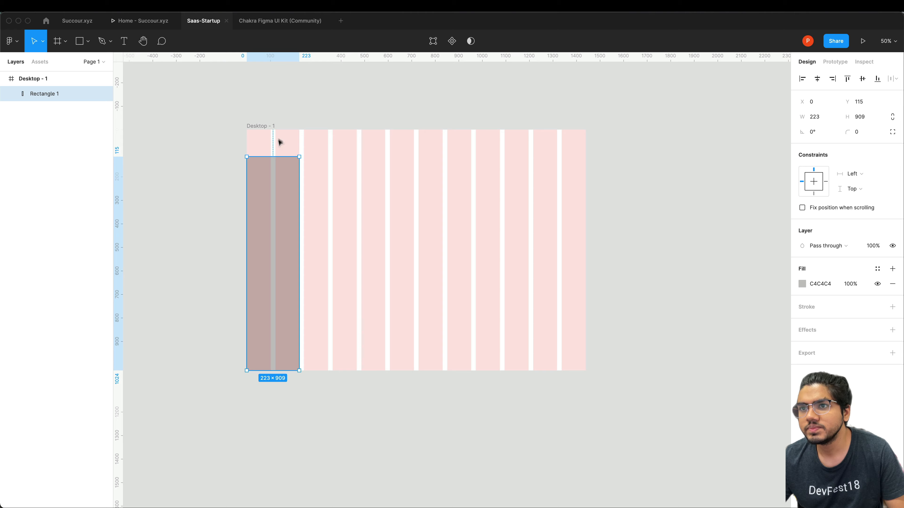
left_click(284, 111)
left_click(278, 228)
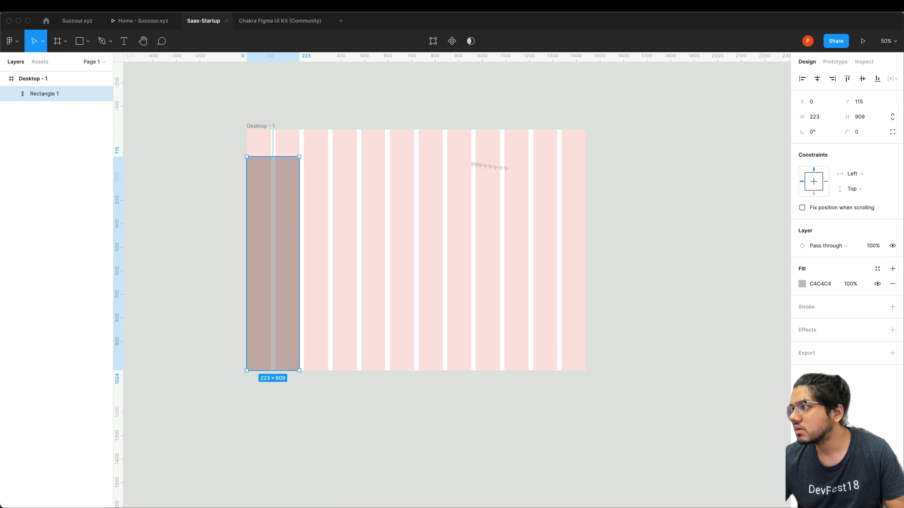
left_click(390, 92)
left_click(295, 203)
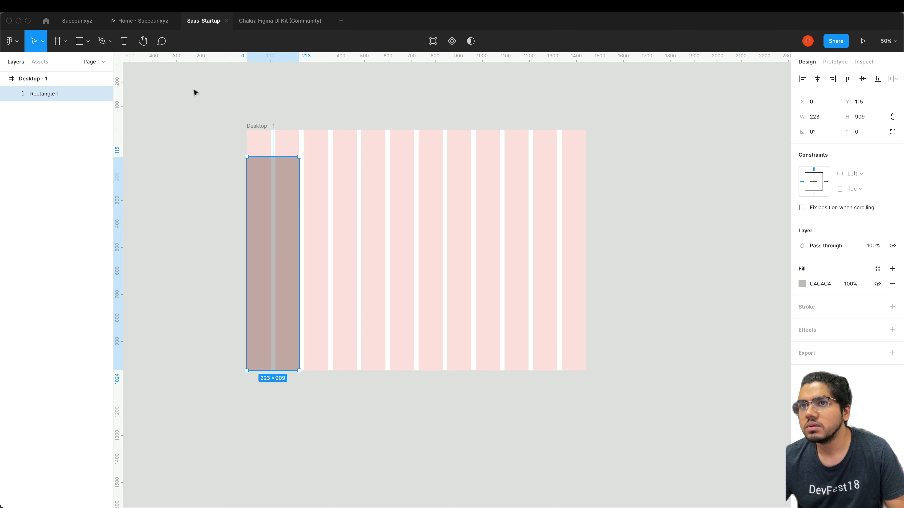
left_click(329, 104)
left_click(283, 168)
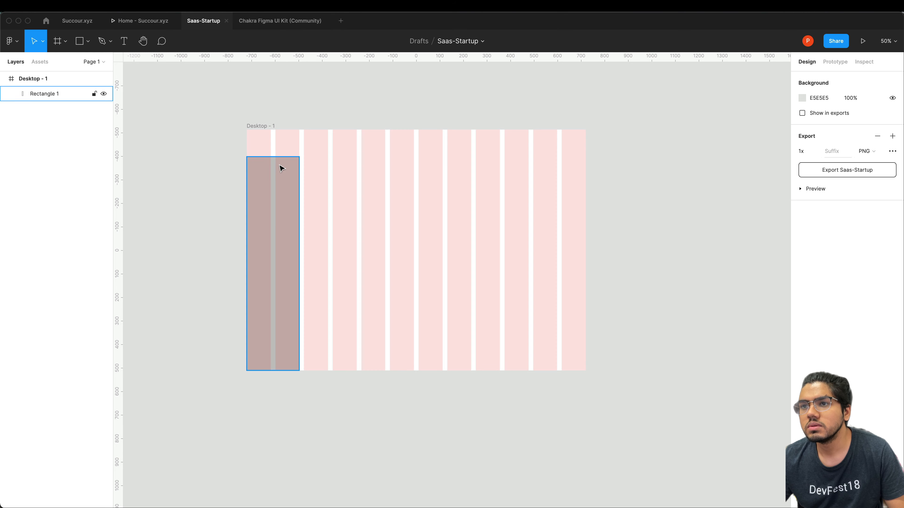
left_click(263, 89)
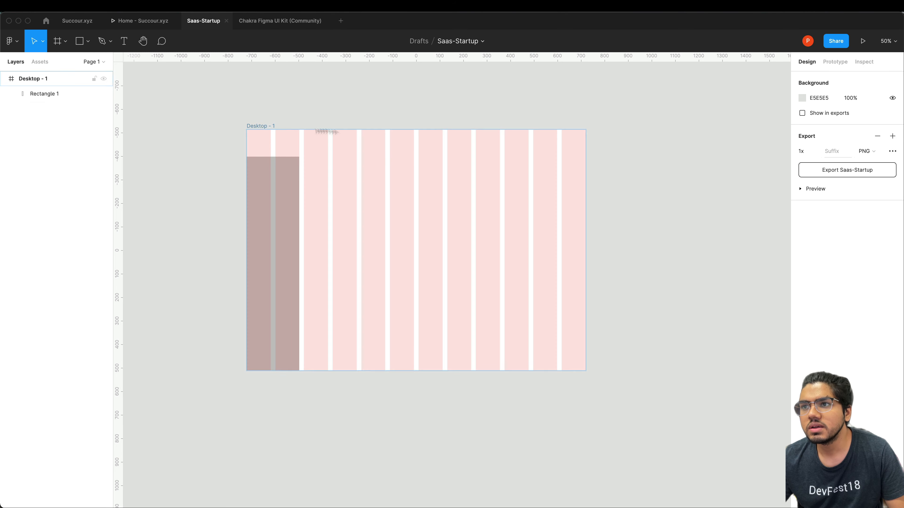
Look across the component groups in the Chakra Figma UI Kit, from Overlay back to Data Display.
left_click(267, 22)
scroll(525, 252, "right", 5)
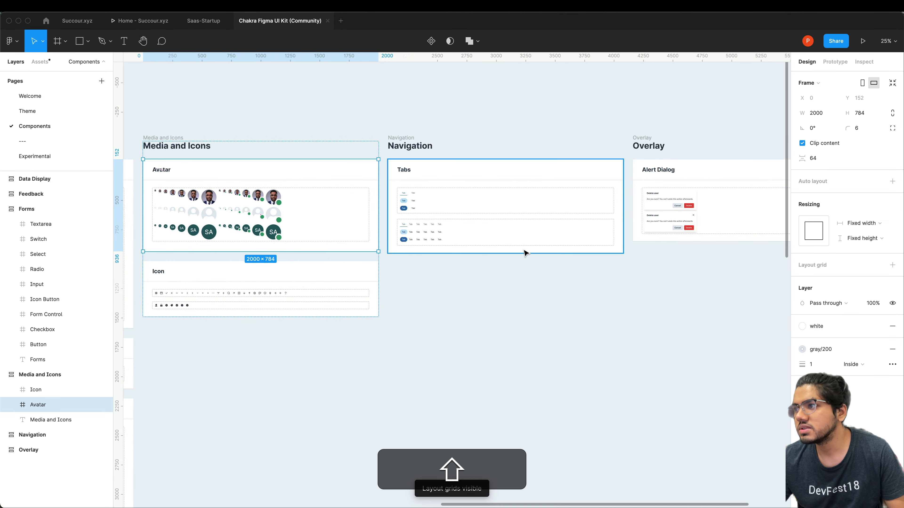
scroll(525, 252, "right", 3)
scroll(527, 249, "left", 20)
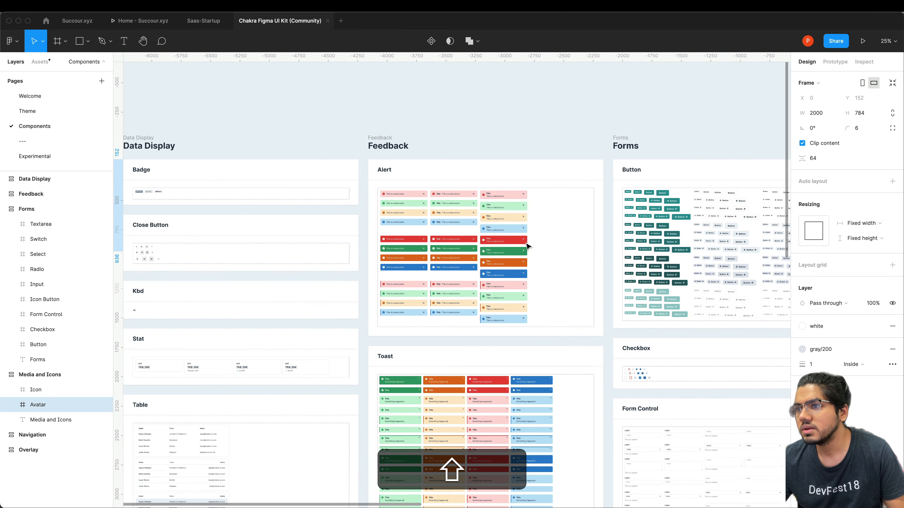
scroll(526, 245, "left", 7)
scroll(526, 245, "right", 3)
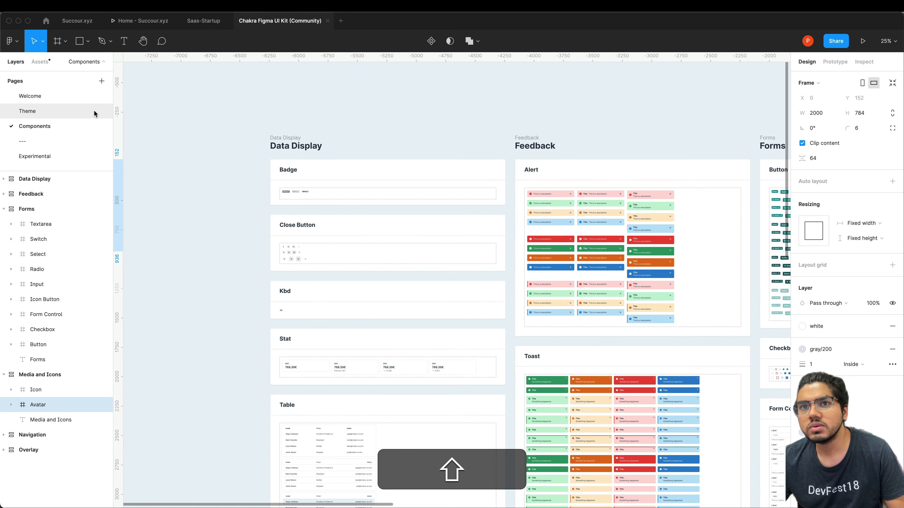
Copy the base shadow sample from the Shadows frame on the Chakra kit's Theme page.
left_click(54, 114)
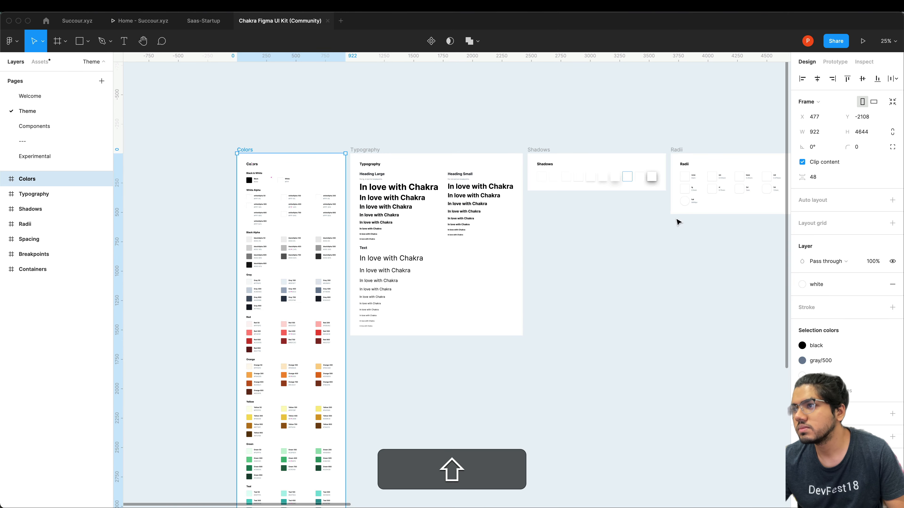
scroll(602, 210, "left", 5)
scroll(593, 205, "right", 6)
left_click(580, 202)
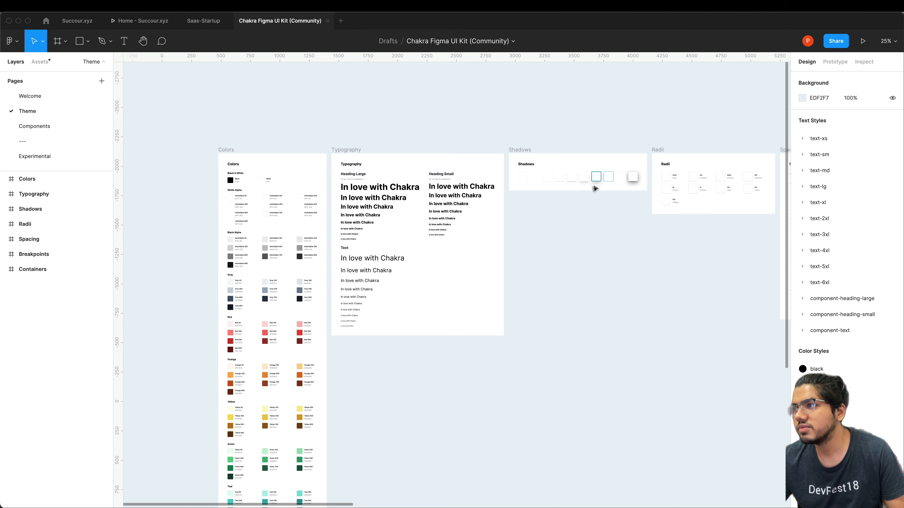
key("super+equal")
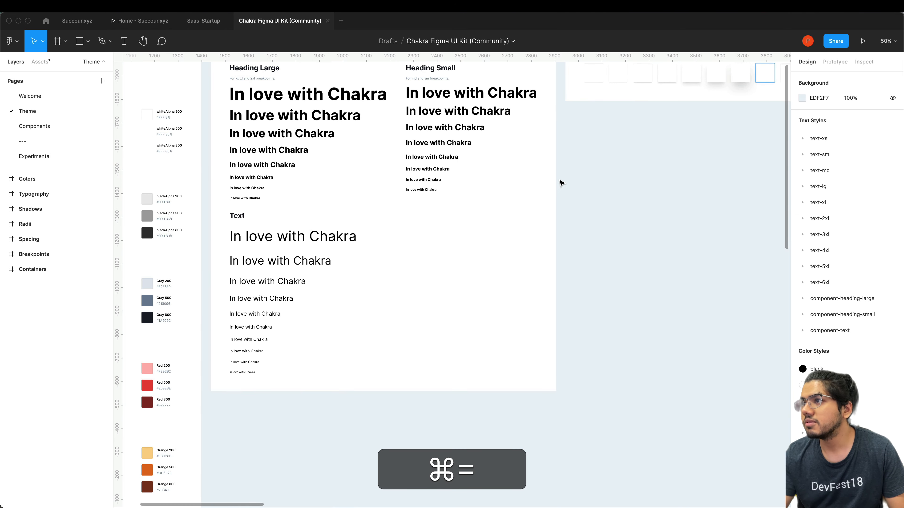
left_click_drag(611, 212, 450, 389)
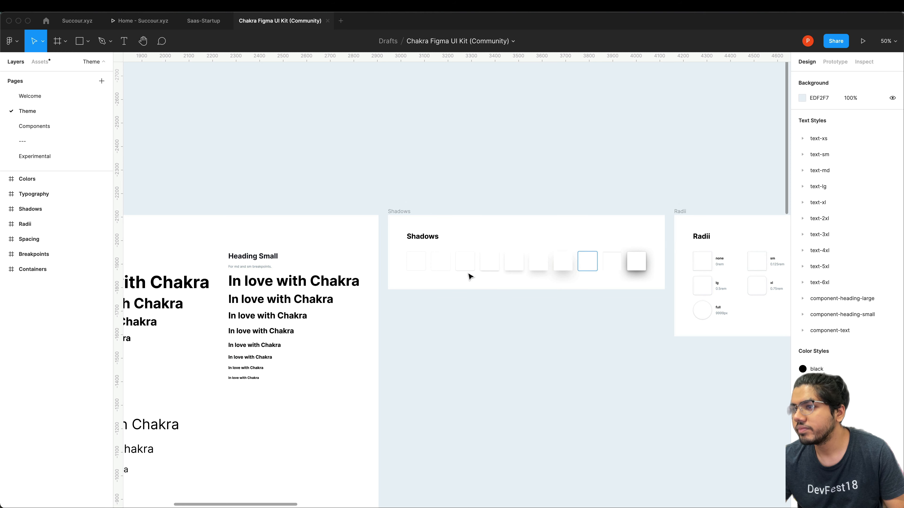
left_click(465, 262)
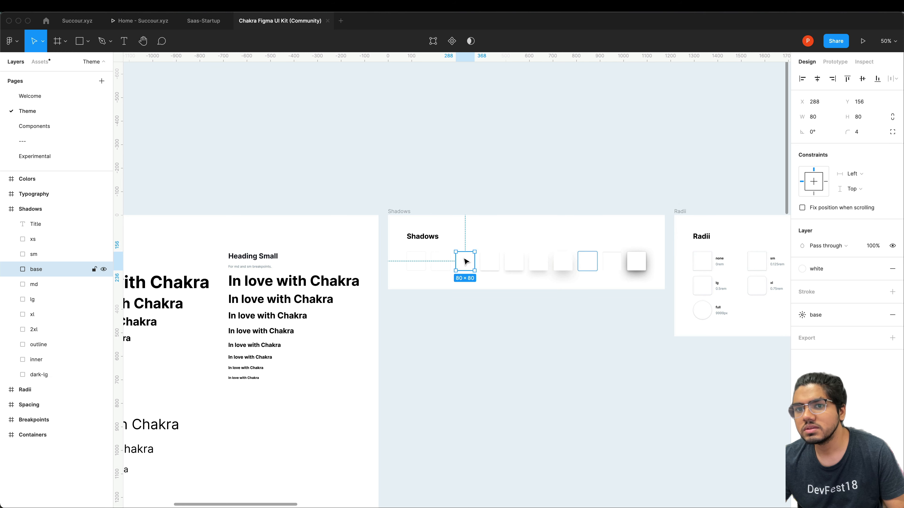
key("super+c")
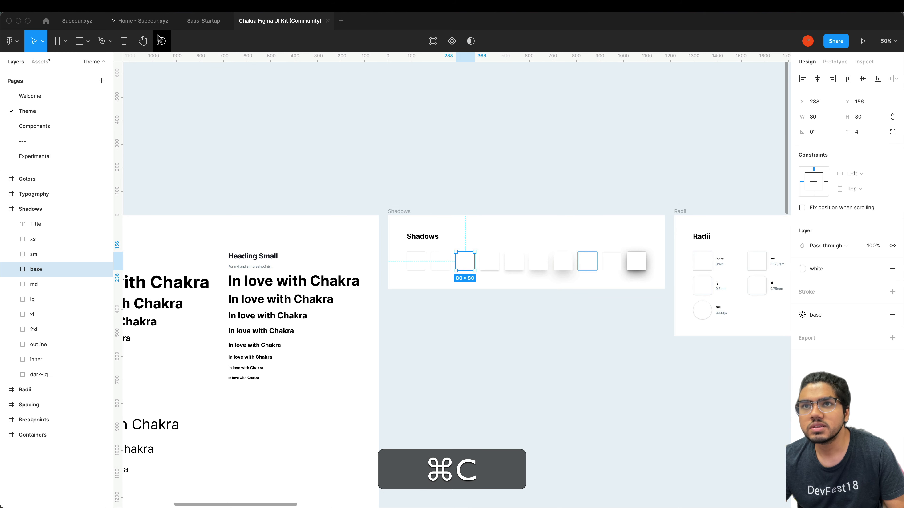
Paste the base shadow shape into the Saas-Startup file and place it at X 0, Y 0 of the Desktop - 1 frame.
left_click(148, 24)
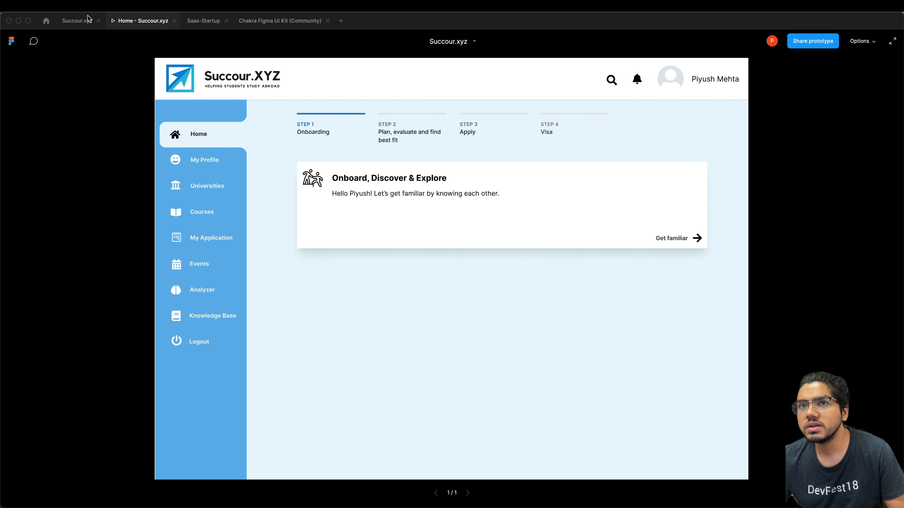
left_click(201, 20)
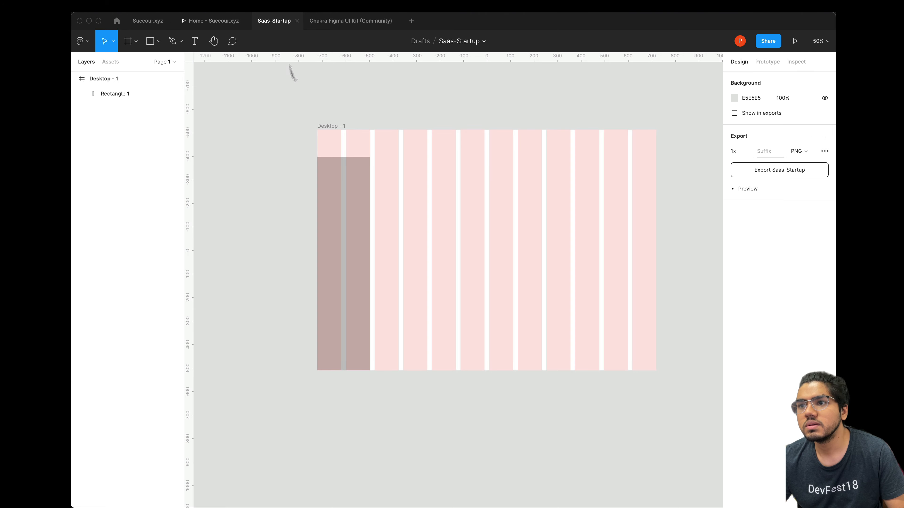
key("super+v")
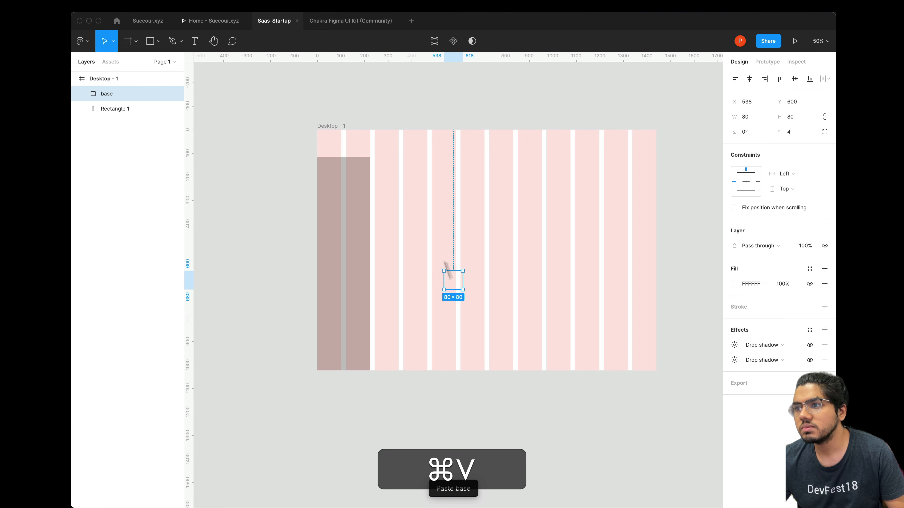
left_click_drag(453, 278, 326, 140)
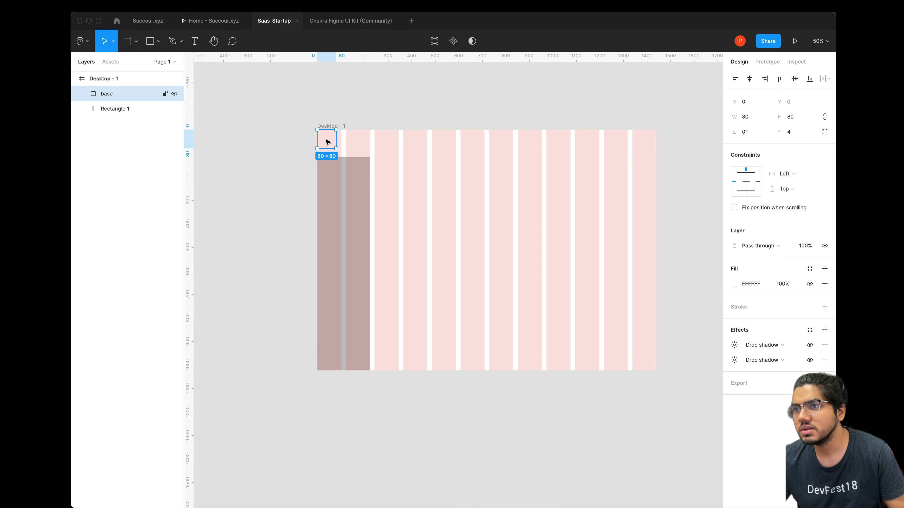
Hide the layout grids and stretch the base shape to 1440 × 115 as a full-width header above the sidebar.
key("super")
key("ctrl+super+g")
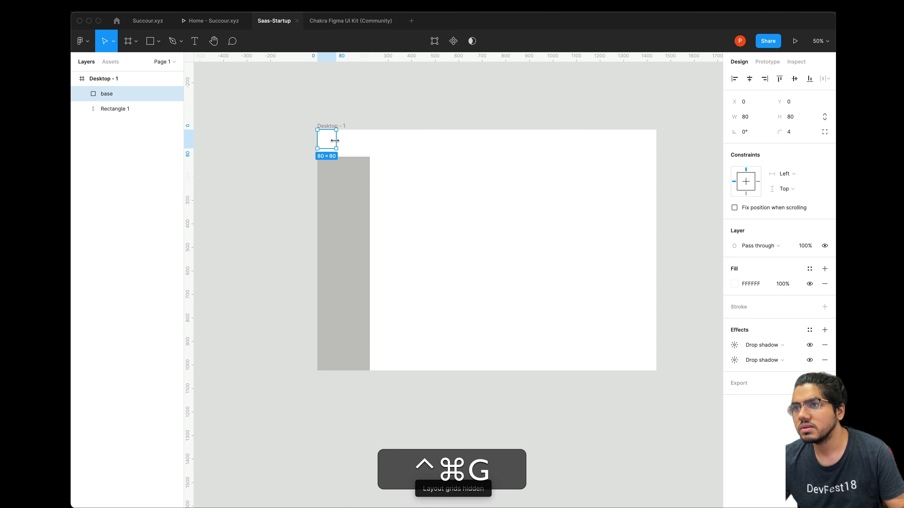
left_click_drag(336, 149, 655, 157)
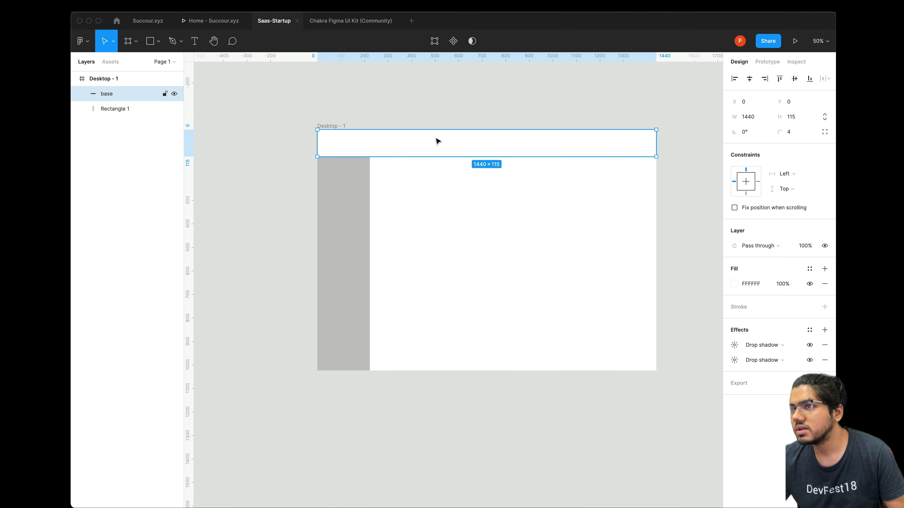
left_click(288, 137)
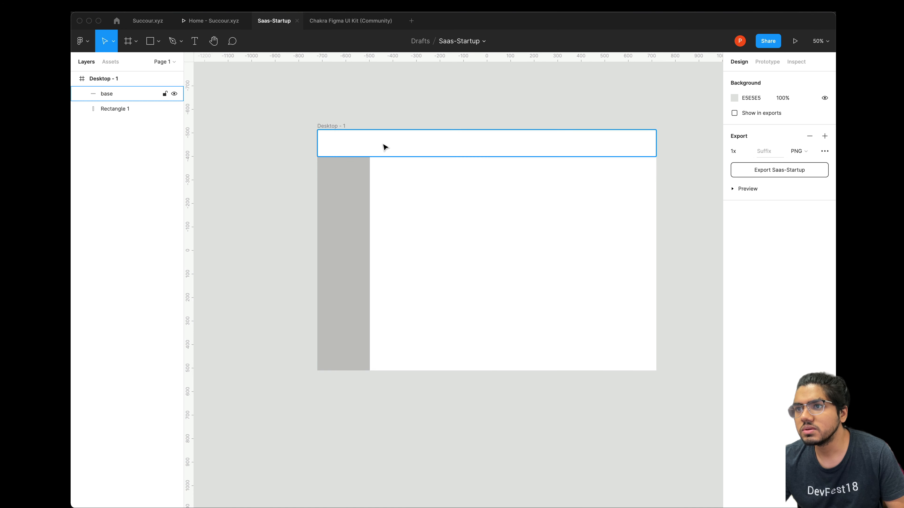
left_click(385, 146)
left_click(248, 208)
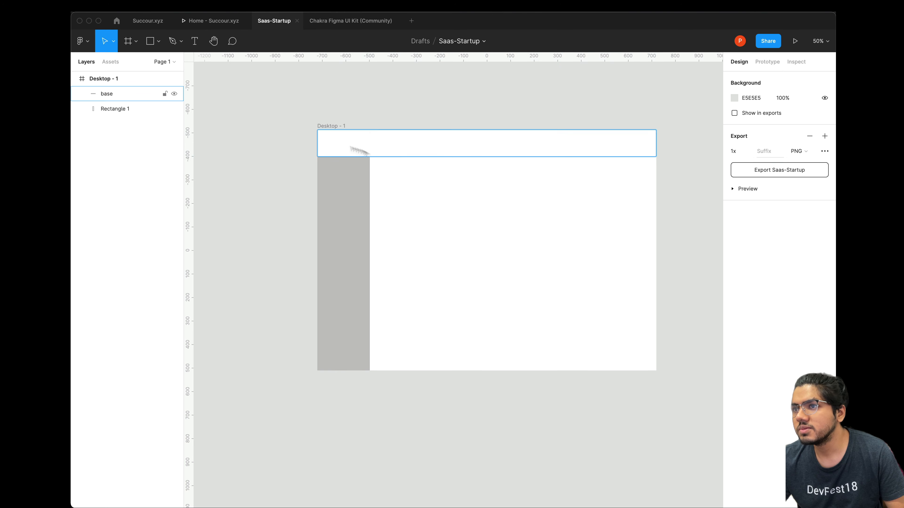
left_click(341, 193)
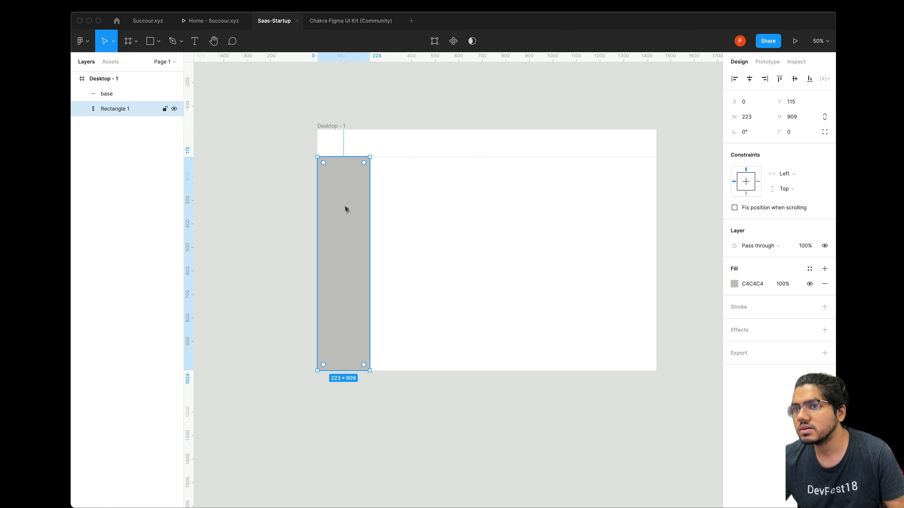
left_click(567, 432)
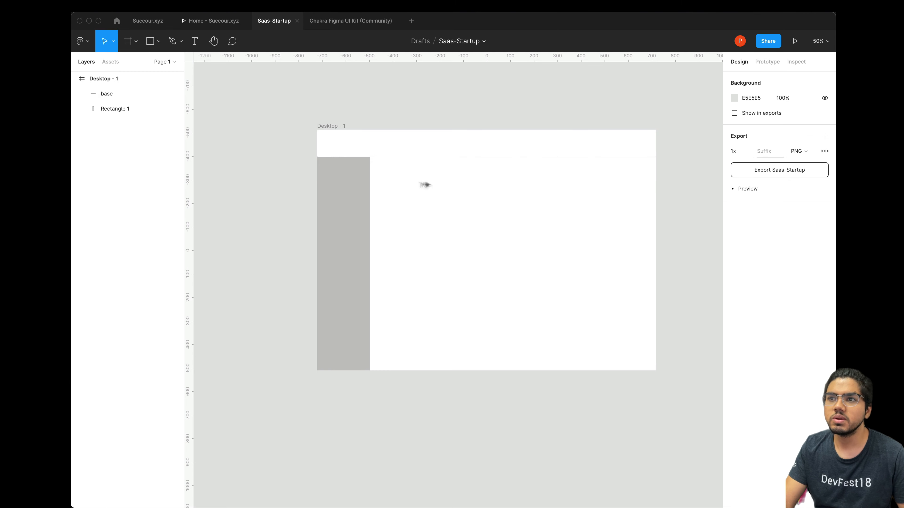
left_click(741, 98)
left_click(735, 98)
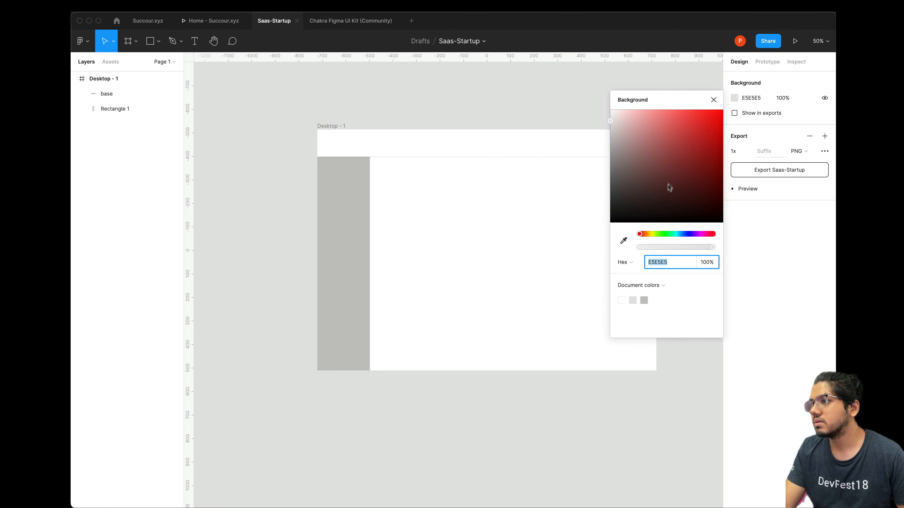
left_click(676, 234)
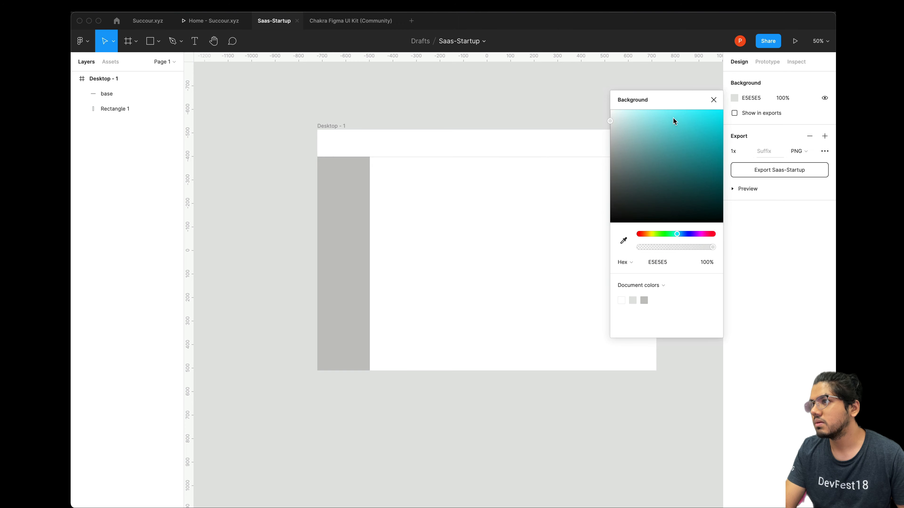
left_click(658, 113)
key("super+z")
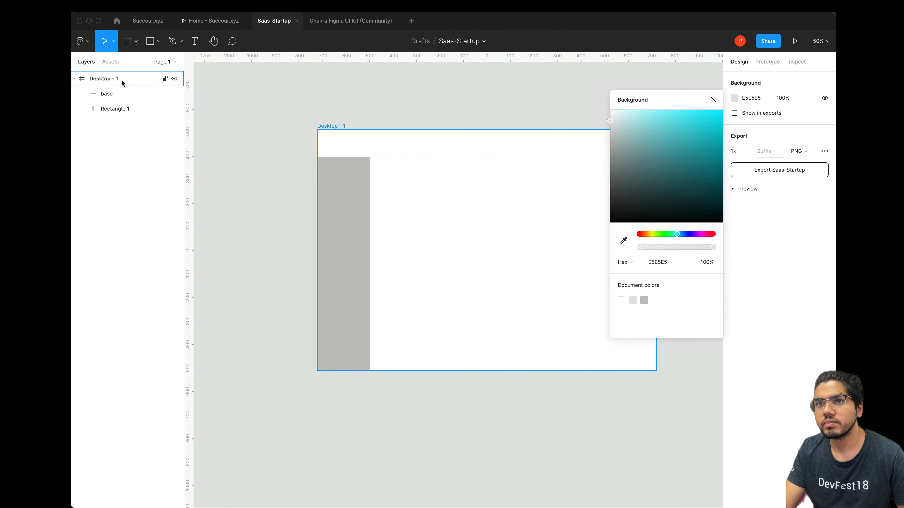
Draw a rectangle about 1217 × 907 over the content area beside the sidebar and fill it with pale cyan EBF9FA.
left_click(149, 42)
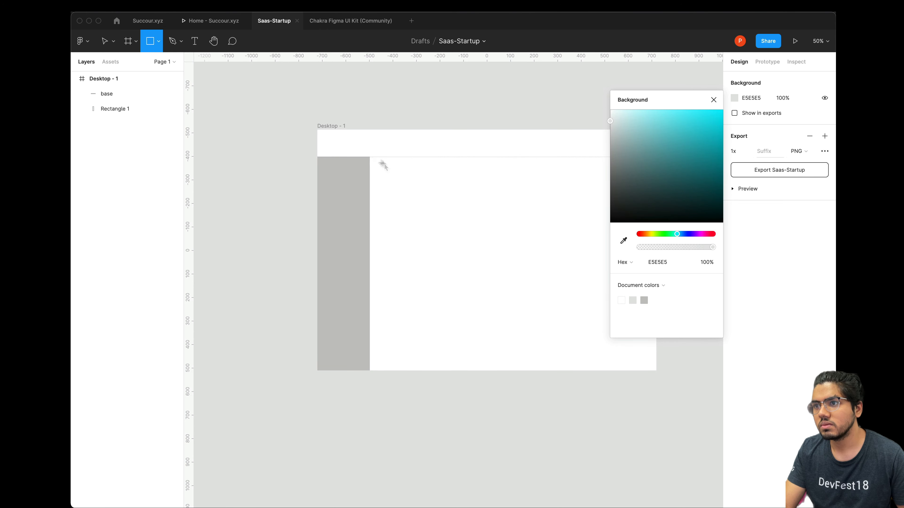
left_click_drag(370, 158, 655, 371)
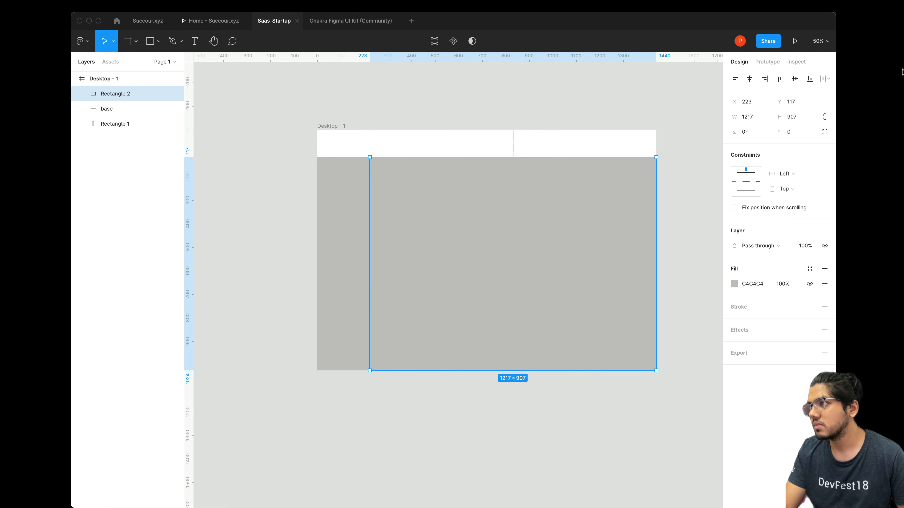
left_click(738, 285)
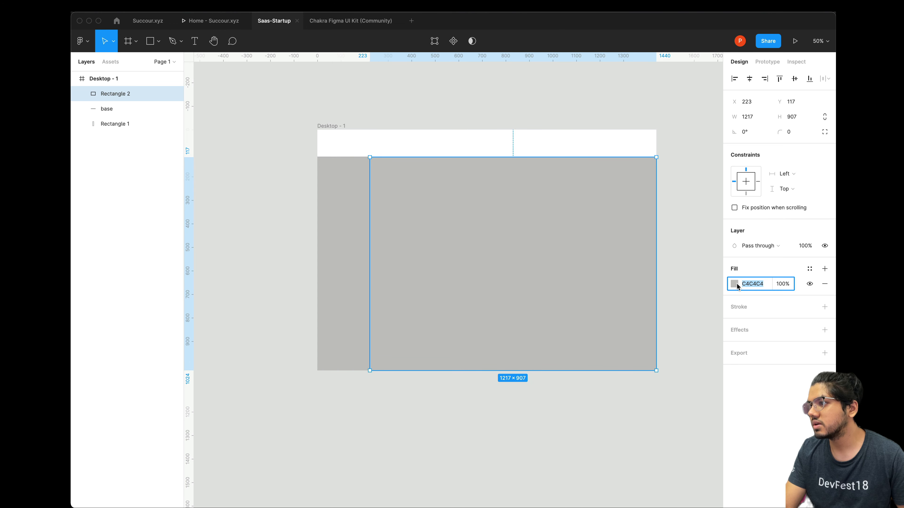
left_click(735, 285)
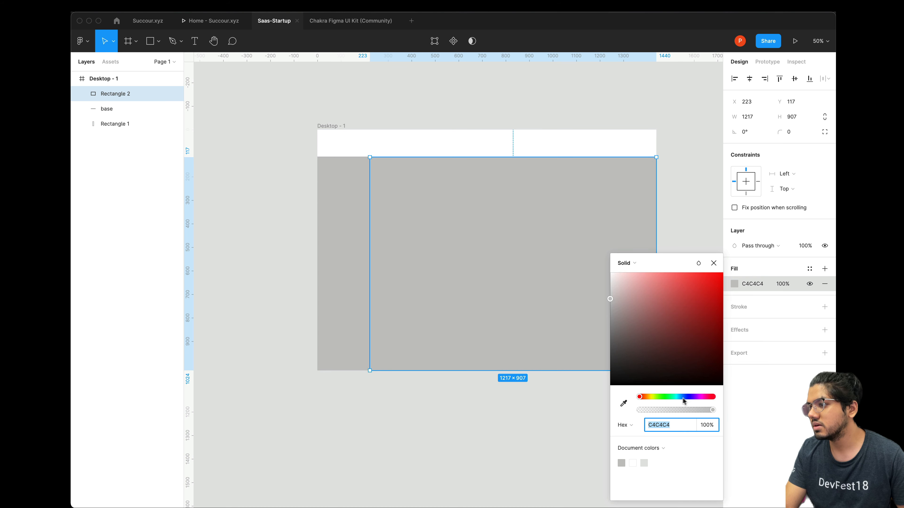
left_click(675, 397)
left_click(627, 279)
left_click_drag(627, 280, 616, 277)
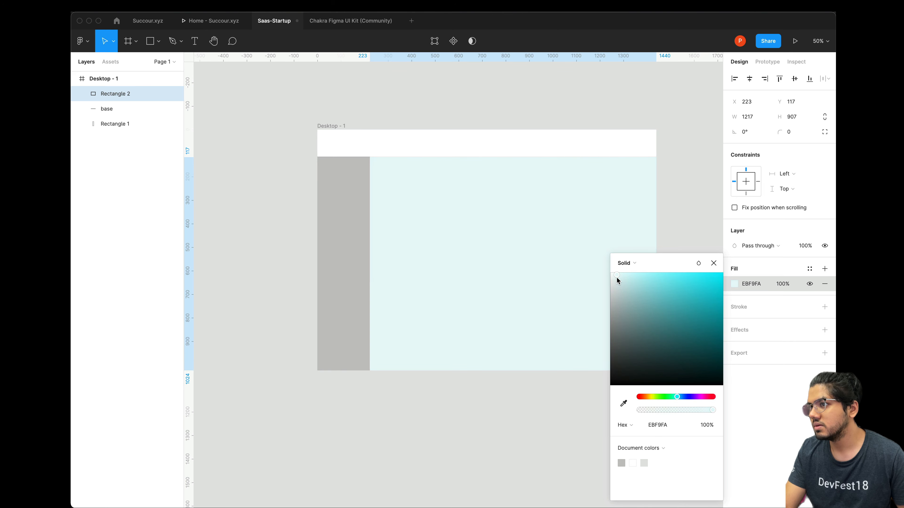
left_click(679, 128)
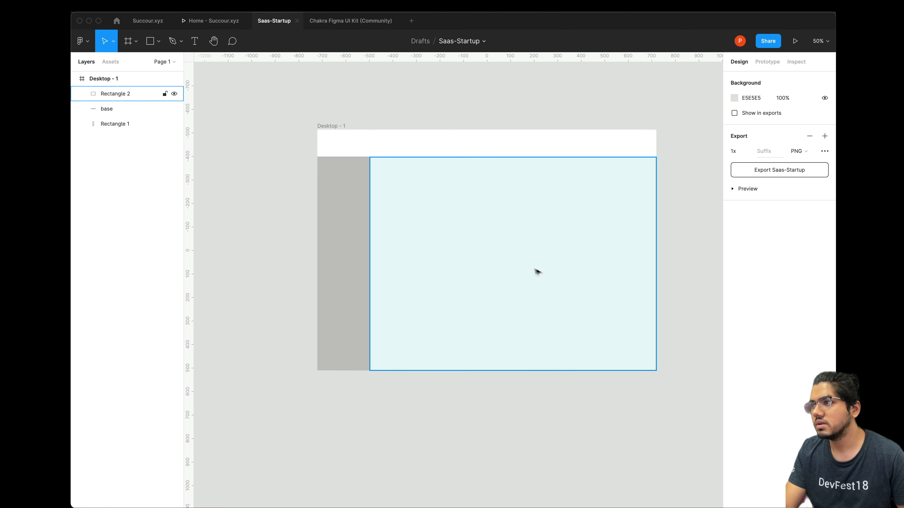
Set the sidebar rectangle's fill to purple 8051E2.
left_click(363, 194)
left_click(734, 283)
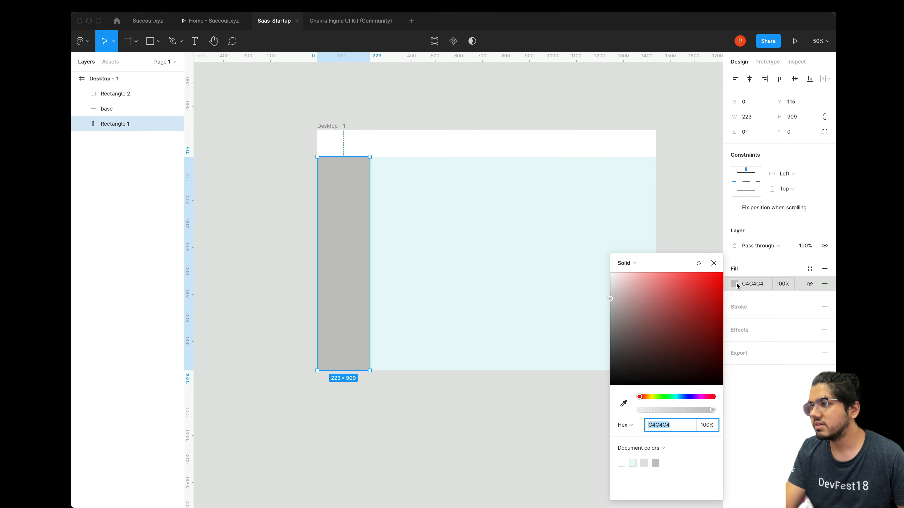
left_click_drag(682, 398, 691, 401)
mouse_move(687, 296)
left_mouse_down()
mouse_move(688, 270)
mouse_move(682, 290)
left_mouse_up()
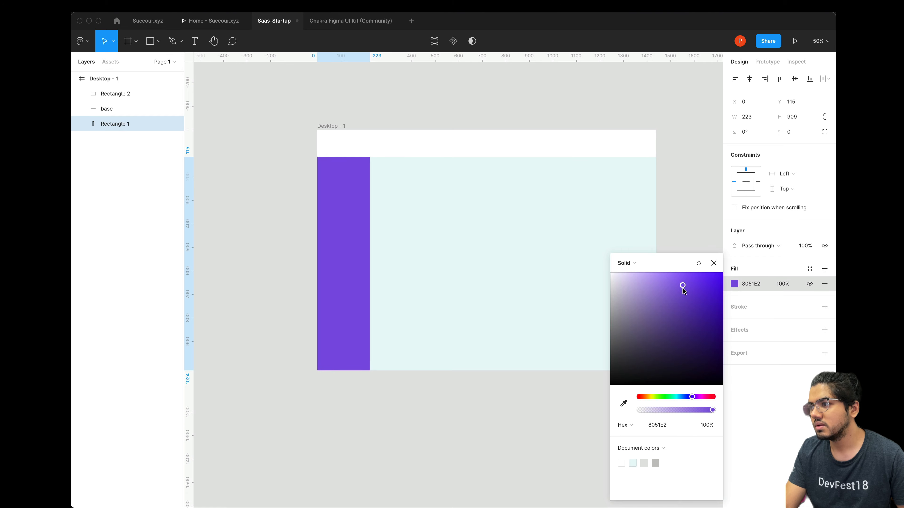
left_click(305, 197)
In the Chakra Figma UI Kit file, detach the Cyan 600 swatch's colour style and copy its hex code 00A3C4.
left_click(333, 21)
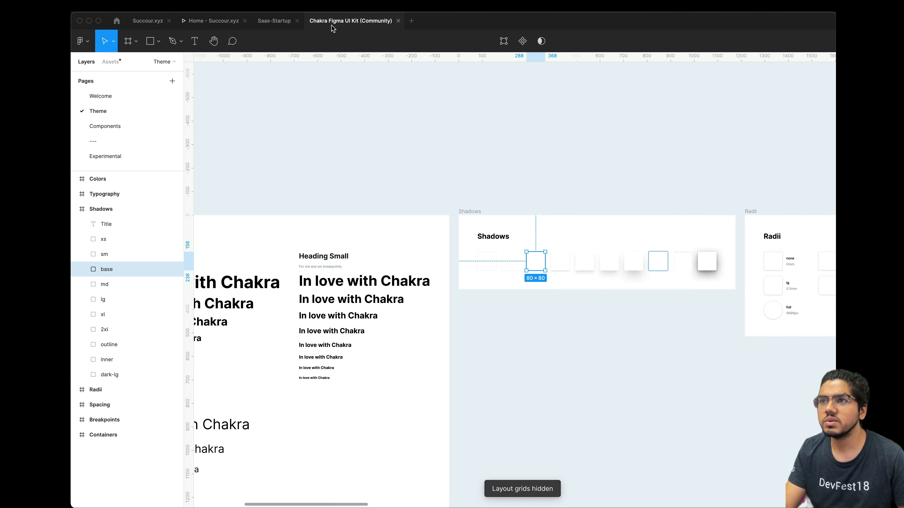
scroll(375, 226, "left", 15)
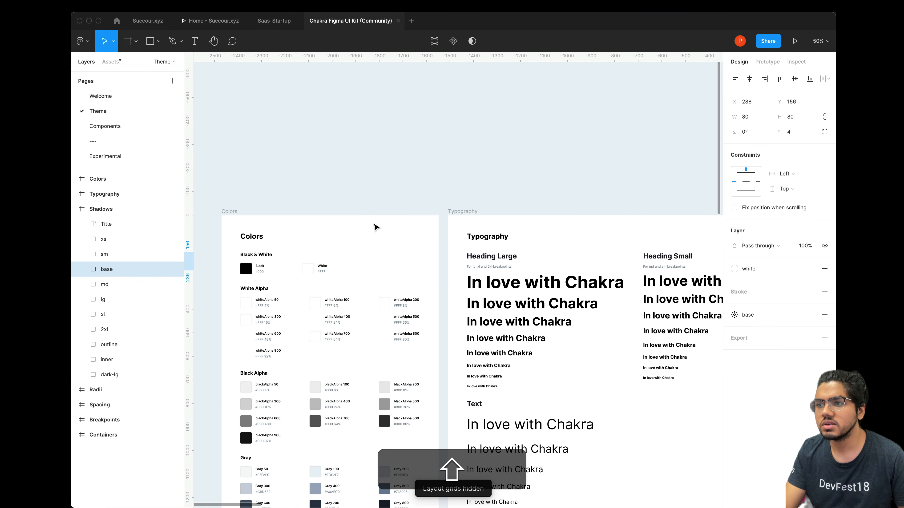
scroll(376, 227, "down", 15)
scroll(356, 227, "down", 15)
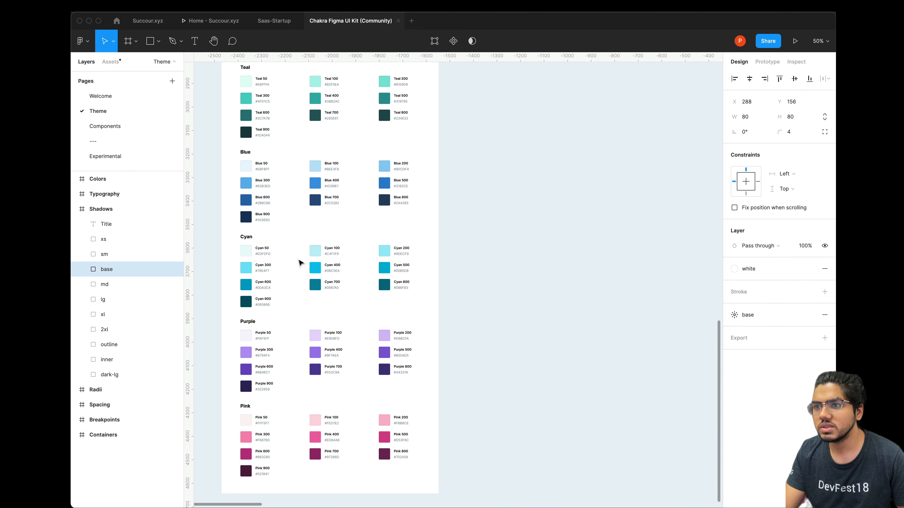
scroll(300, 271, "down", 2)
double_click(268, 246)
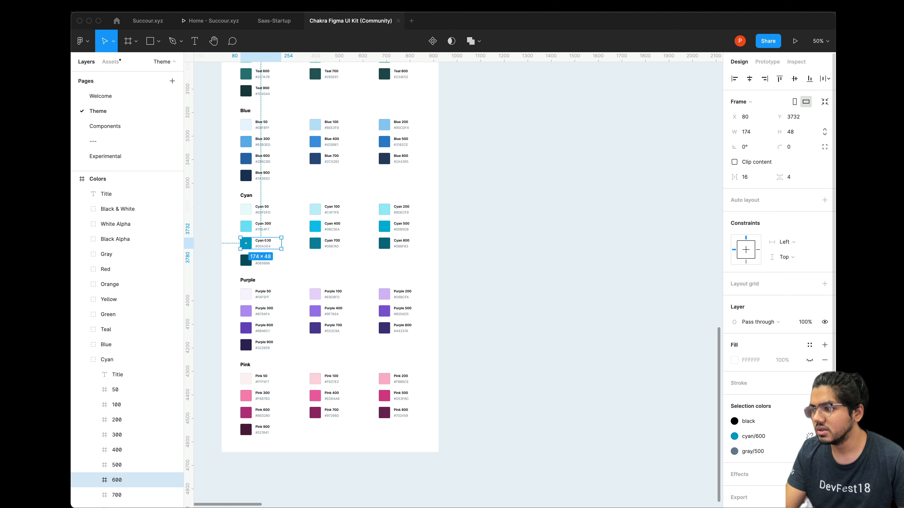
left_click(809, 435)
left_click(751, 451)
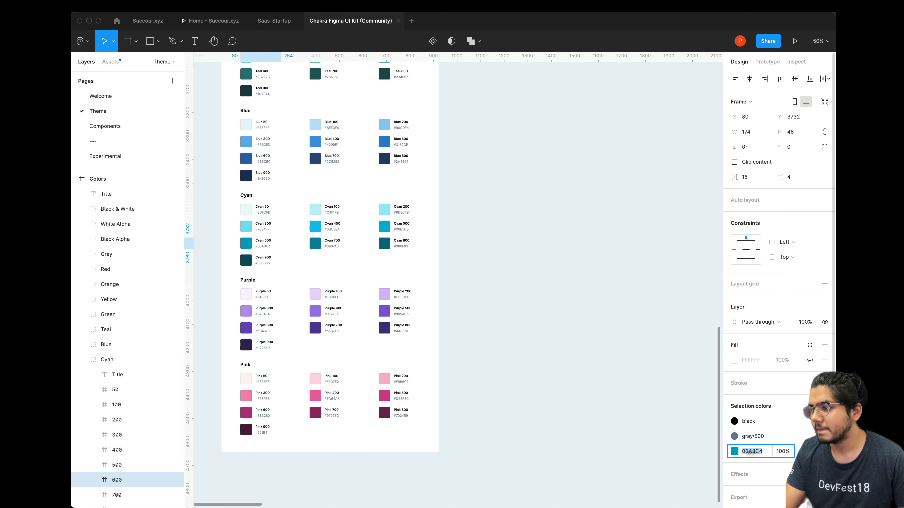
key("super+c")
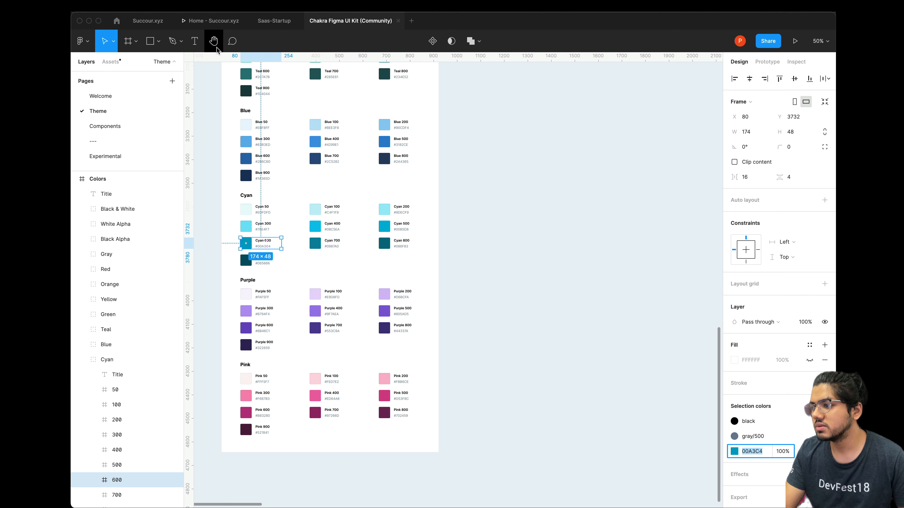
Return to the Saas-Startup file and set the sidebar rectangle's fill to the copied colour 00A3C4.
left_click(267, 23)
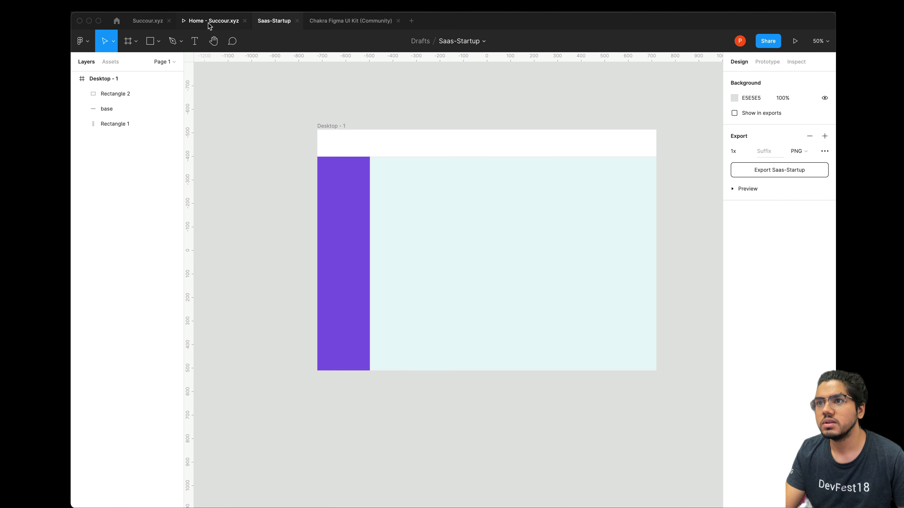
left_click(348, 214)
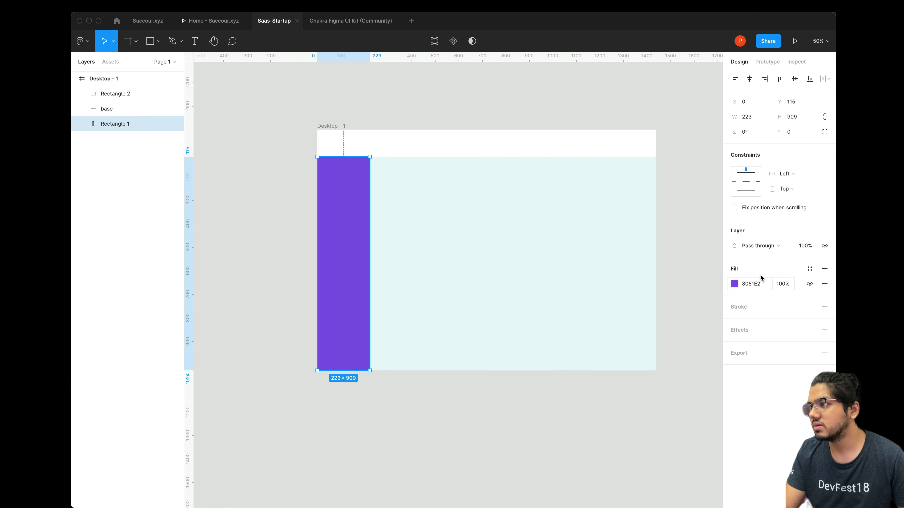
left_click(754, 286)
key("super+v")
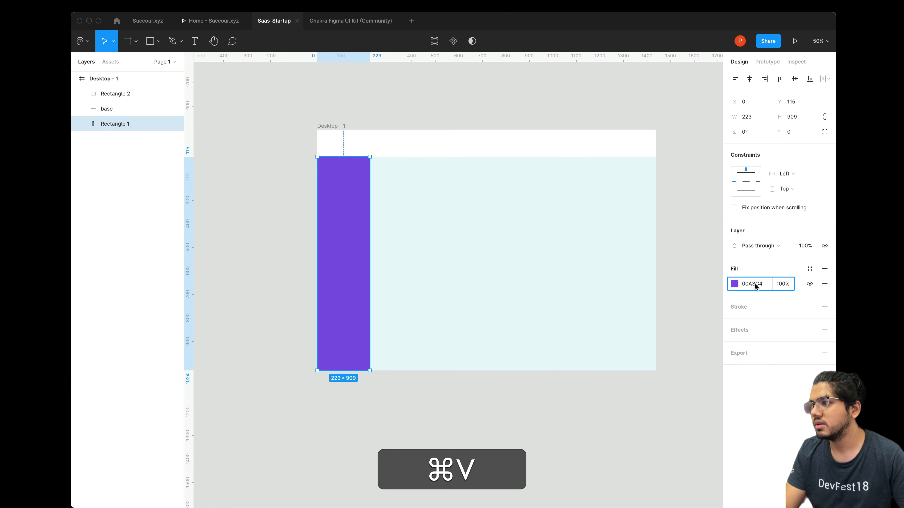
key("Return")
left_click(666, 299)
Select the content area rectangle, then detach the Cyan 100 swatch's colour style in the Chakra kit and copy its hex code C4F1F9.
left_click(557, 367)
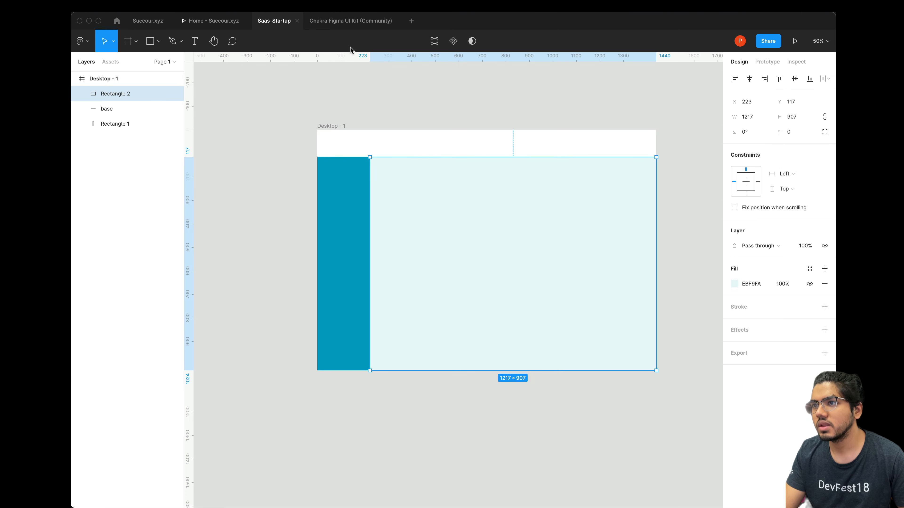
left_click(344, 25)
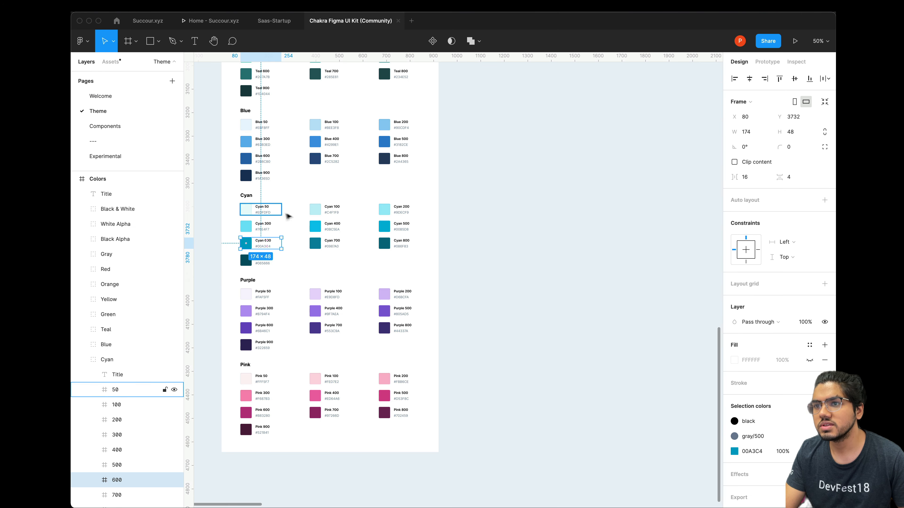
double_click(334, 213)
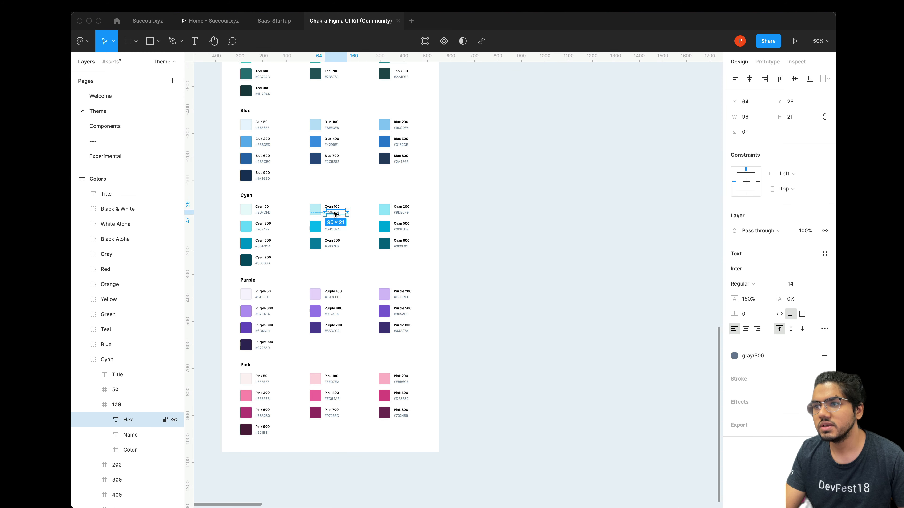
left_click(315, 208)
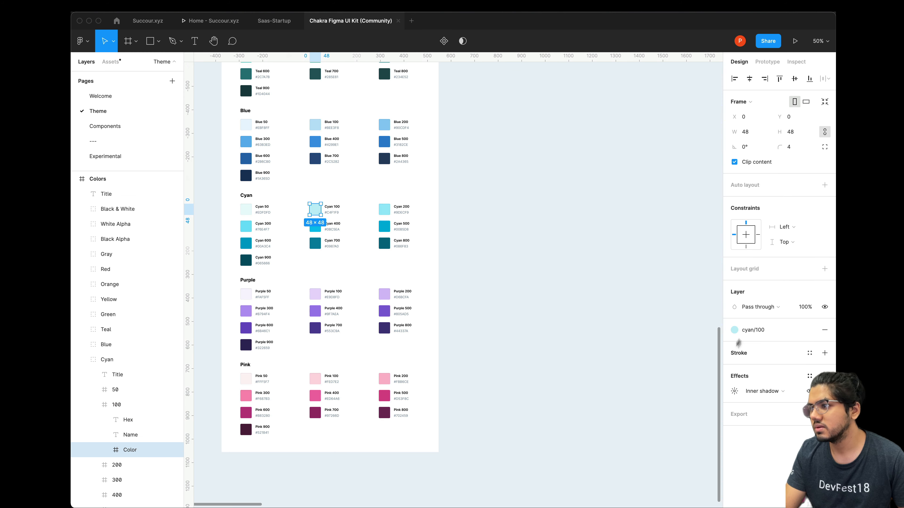
left_click(809, 330)
left_click(751, 345)
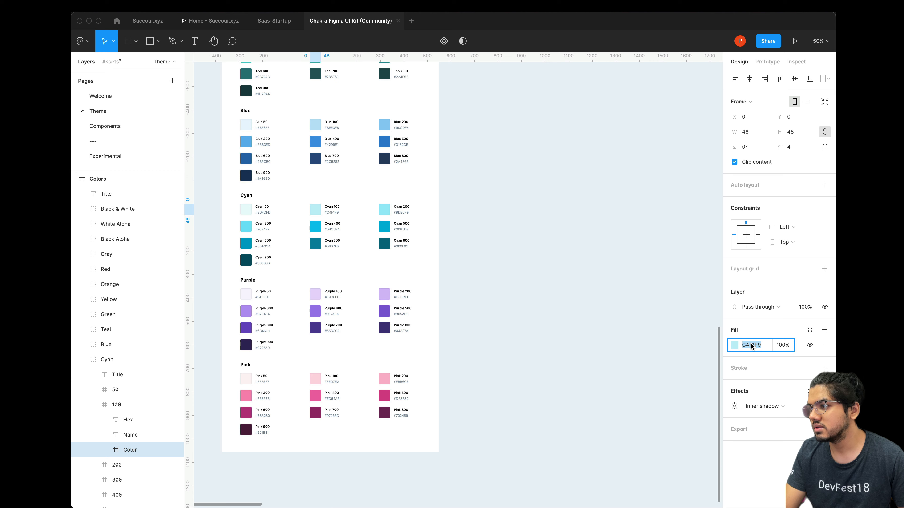
key("super+c")
Back in the Saas-Startup file, set the content area rectangle's fill to the copied colour C4F1F9.
left_click(271, 24)
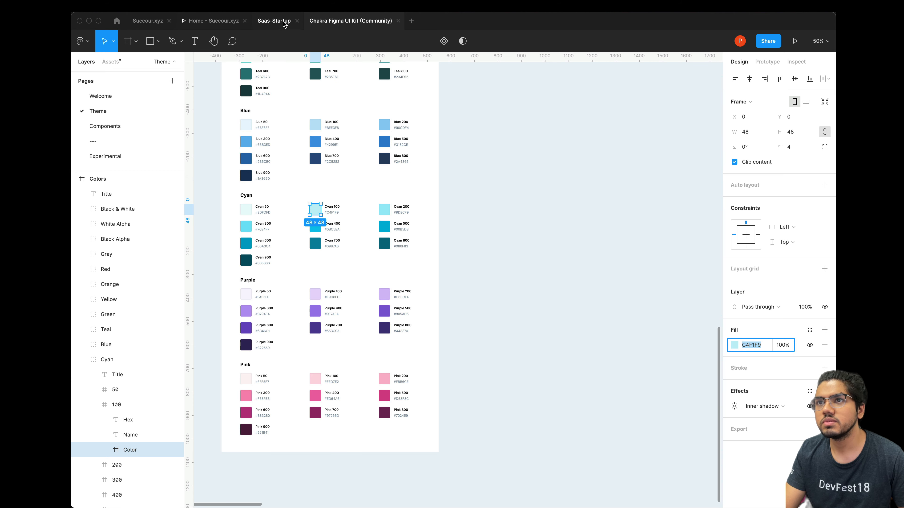
left_click(750, 284)
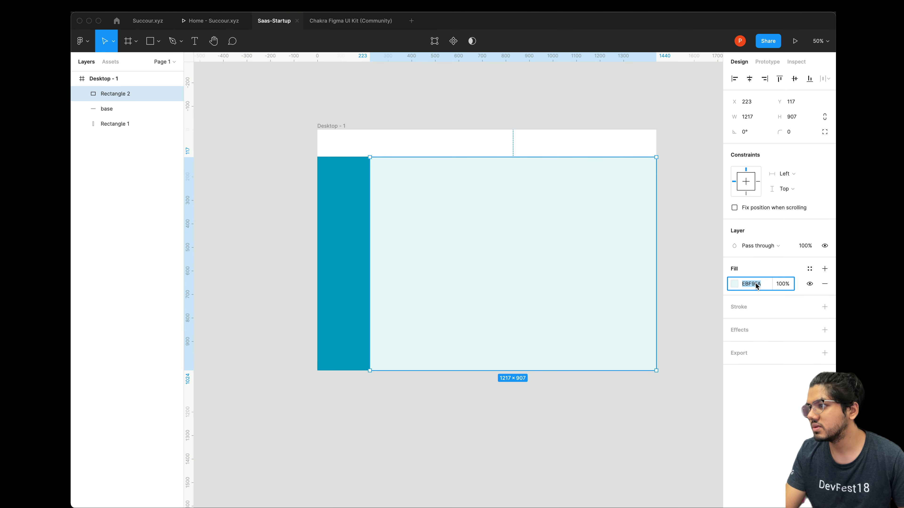
key("super+v")
left_click(592, 452)
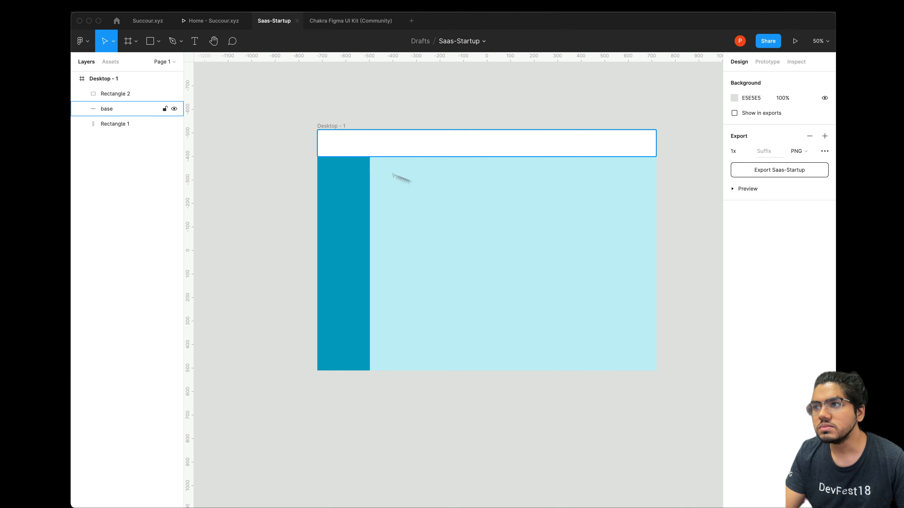
left_click(212, 23)
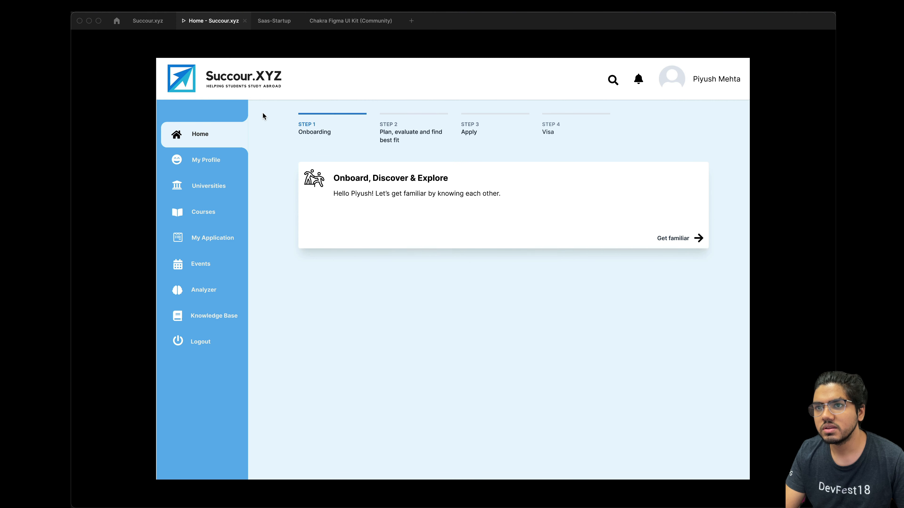
left_click(281, 25)
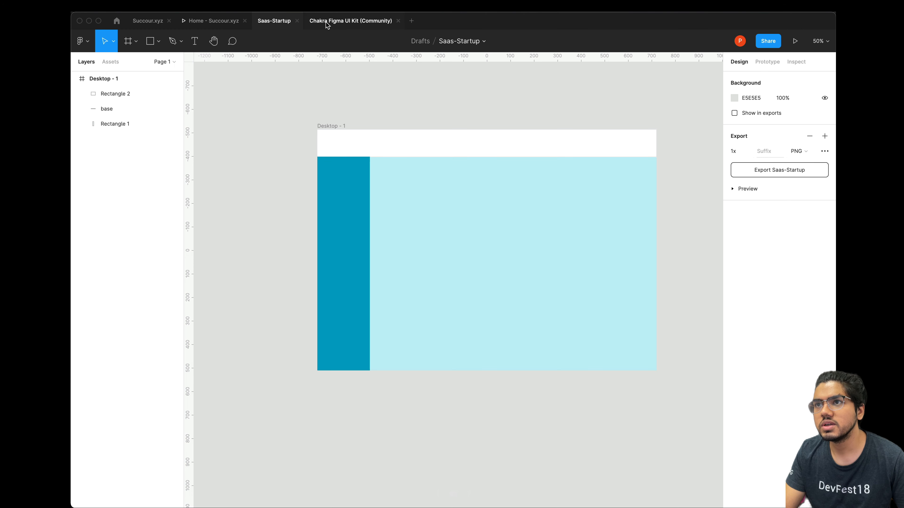
left_click(401, 145)
key("super+c")
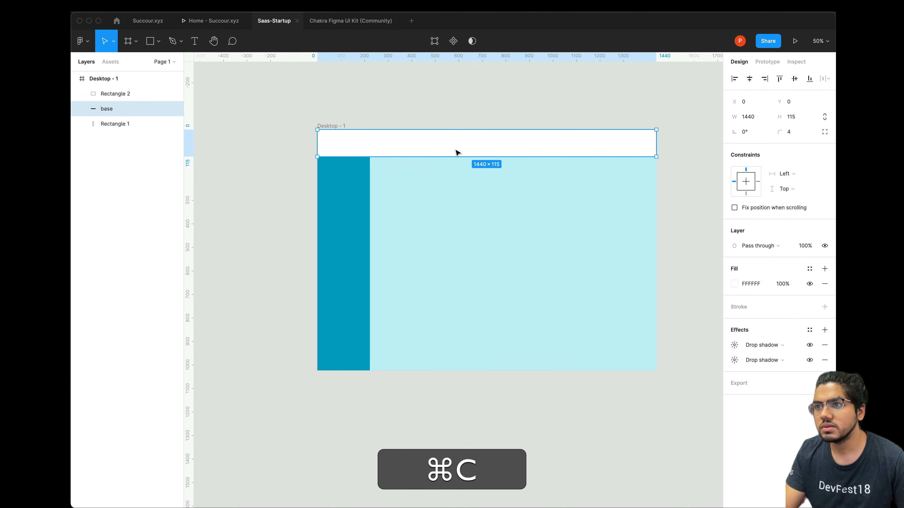
key("super+v")
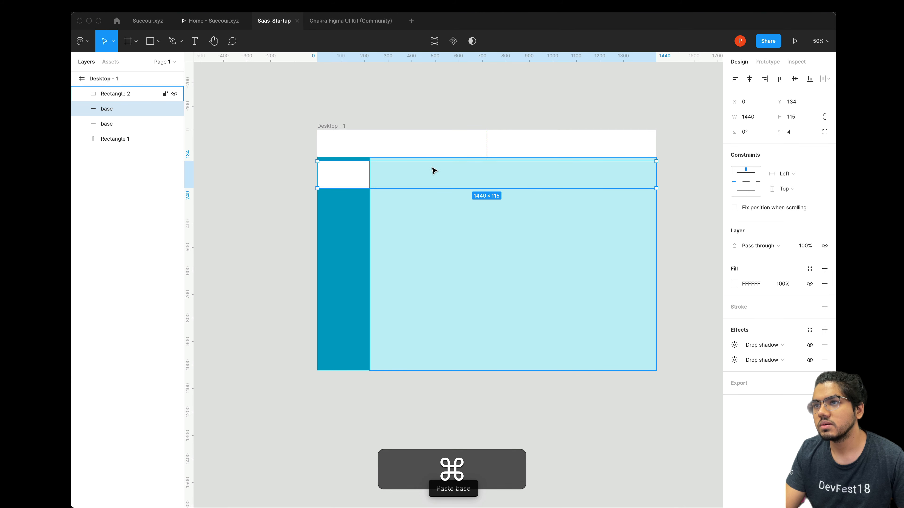
key("super+z")
key("super+z")
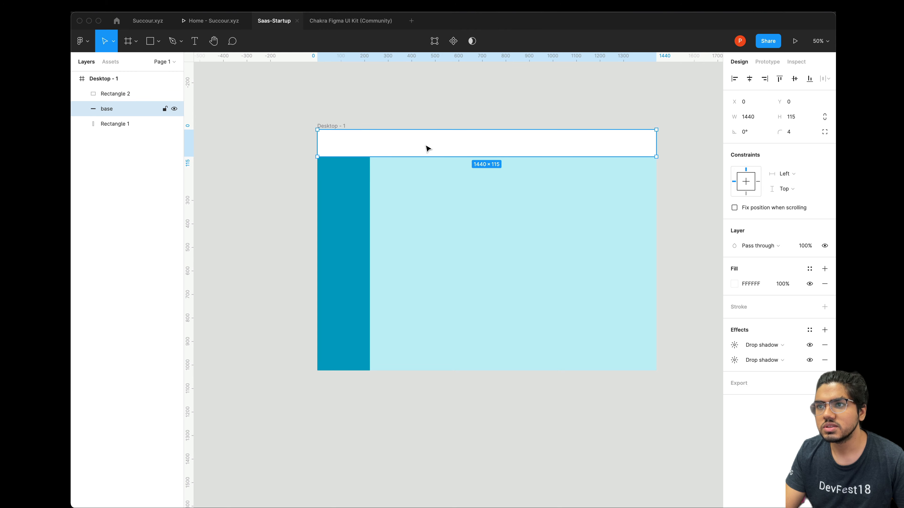
Duplicate the header shape down to Y 174 and narrow the copy to 223 × 115 to match the sidebar's width.
key("alt")
left_click_drag(429, 147, 426, 188)
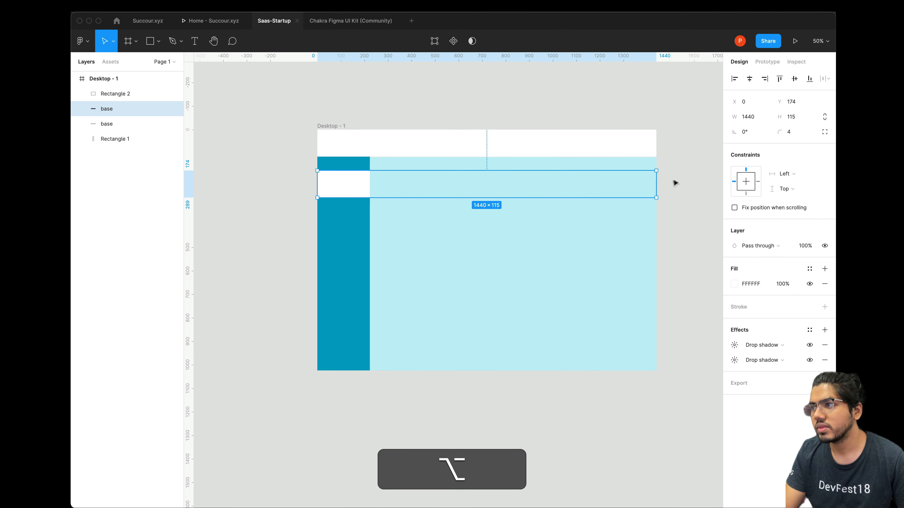
left_click_drag(649, 194, 372, 194)
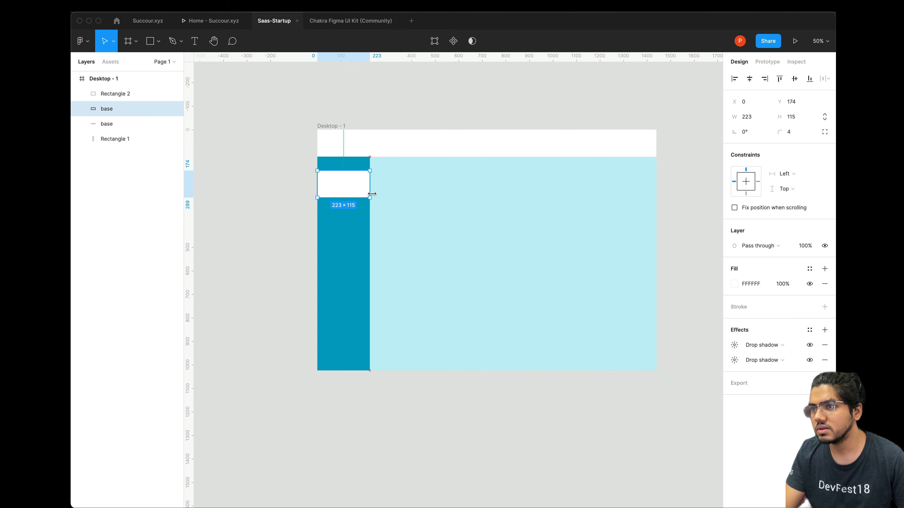
Resize the white shape in the sidebar to 187 × 59, with its left edge at X 36.
left_click_drag(317, 181, 325, 182)
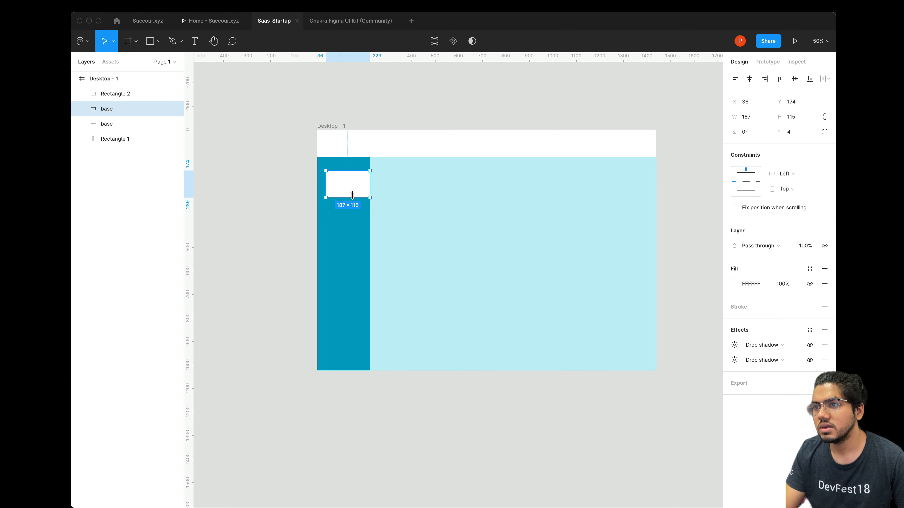
left_click_drag(353, 195, 352, 184)
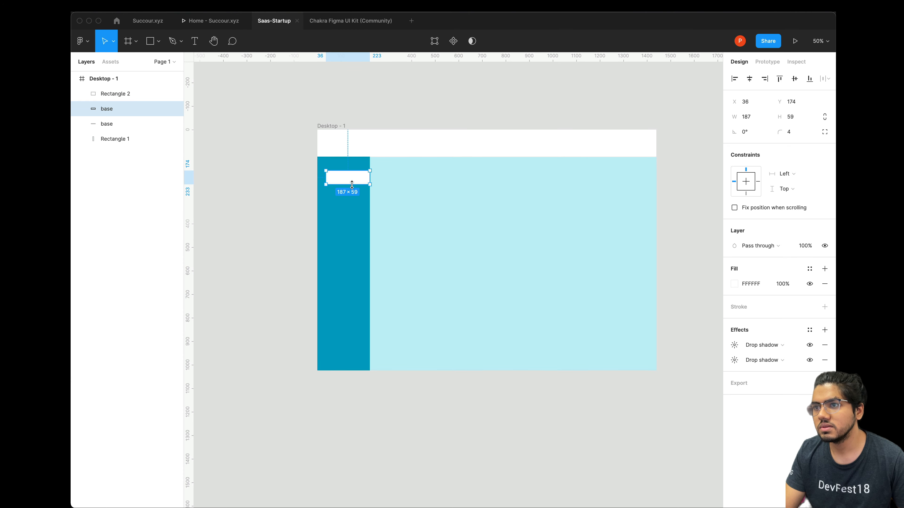
key("super+equal")
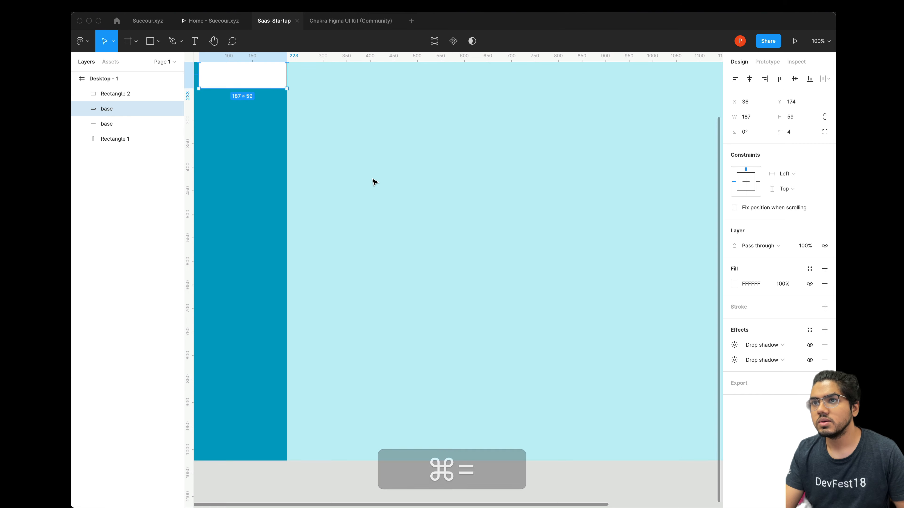
scroll(373, 180, "up", 6)
scroll(391, 193, "left", 5)
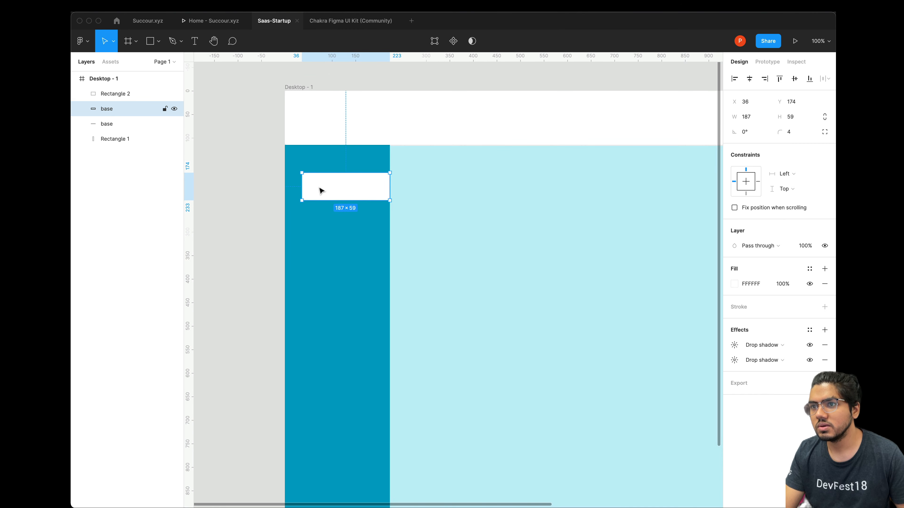
Enable independent corner radii for the white sidebar shape and set its top-left radius to 25.
left_click(393, 153)
left_click(382, 187)
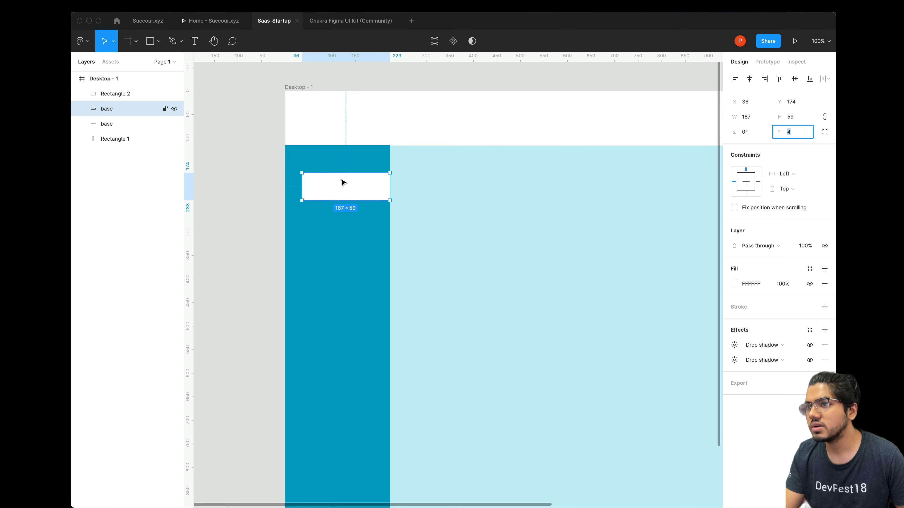
left_click(825, 132)
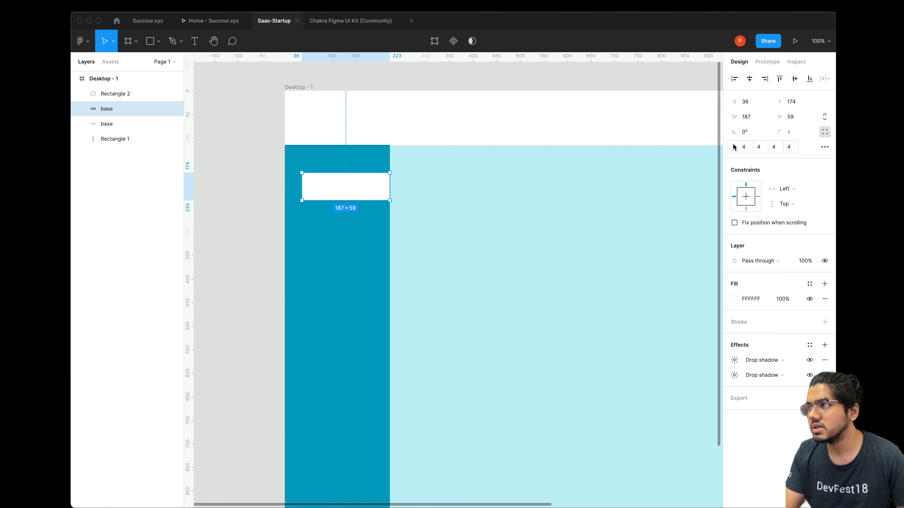
left_click(744, 147)
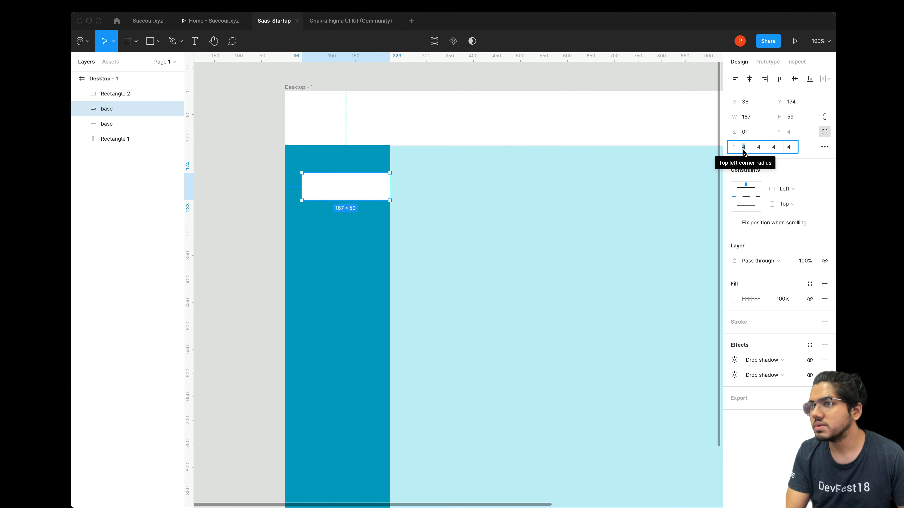
type("25")
key("Return")
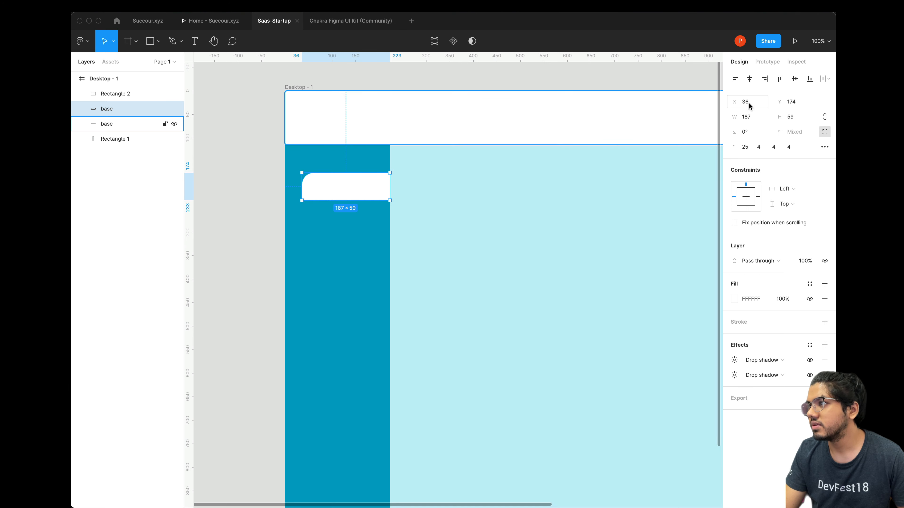
Set the white shape's bottom-right and bottom-left corner radii to 25.
left_click(773, 148)
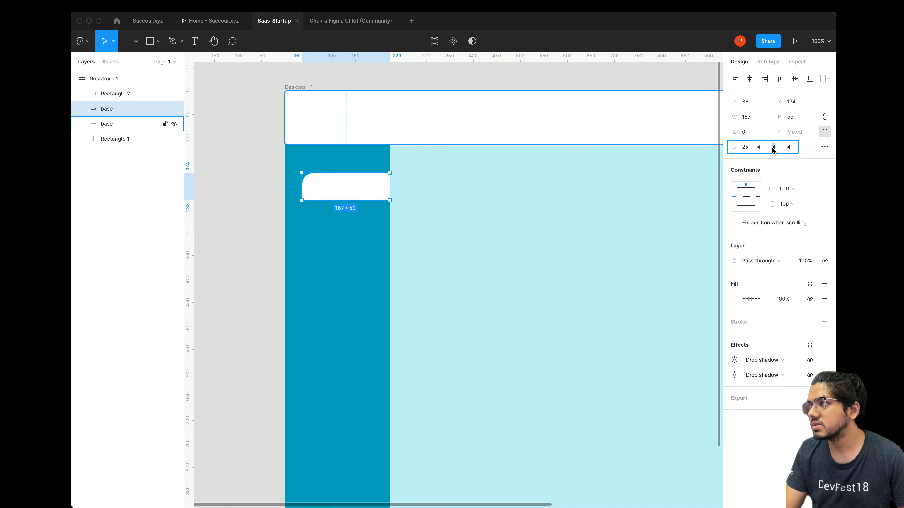
type("25")
key("Return")
left_click(774, 147)
left_click(788, 147)
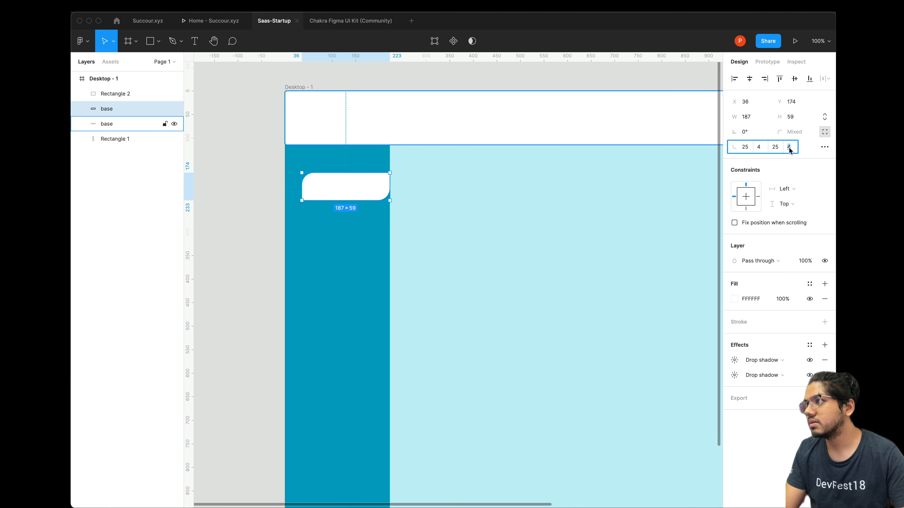
type("25")
key("Return")
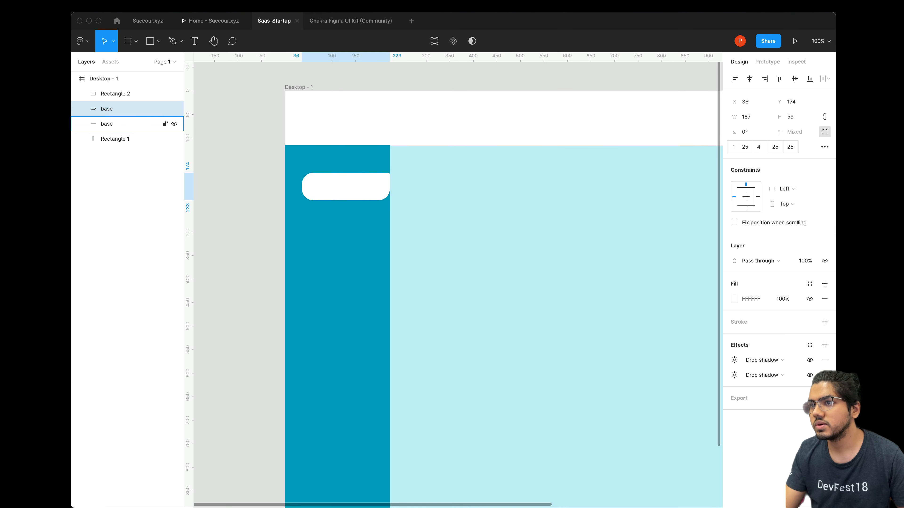
Square off the white shape's right side by setting its bottom-right and top-right corner radii to 0.
left_click(778, 147)
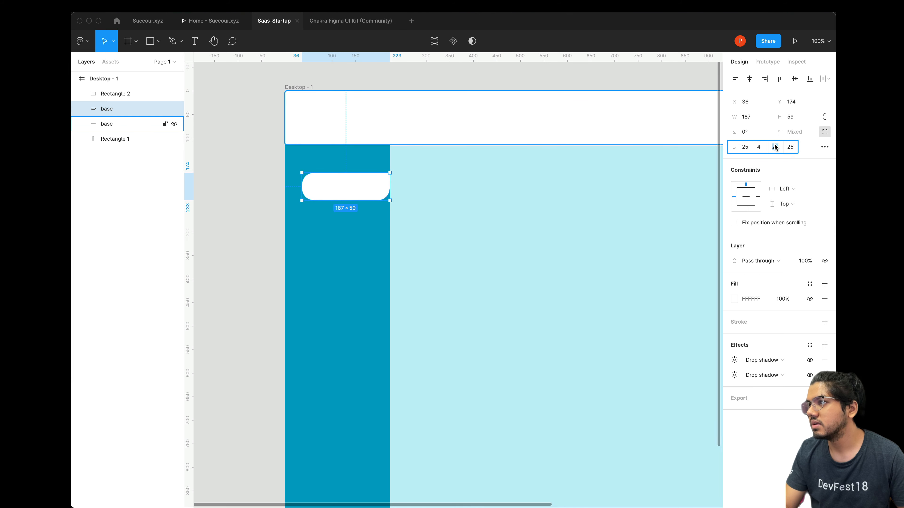
type("0")
key("Return")
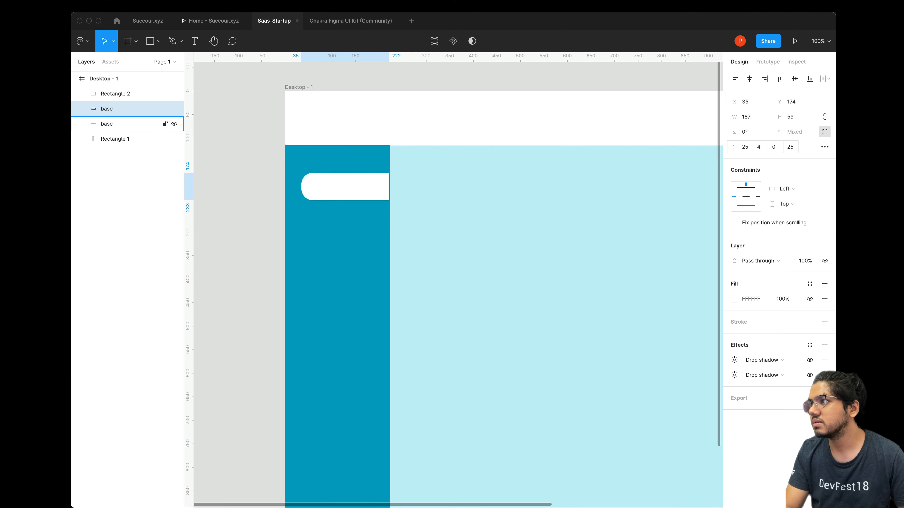
left_click(758, 148)
type("0")
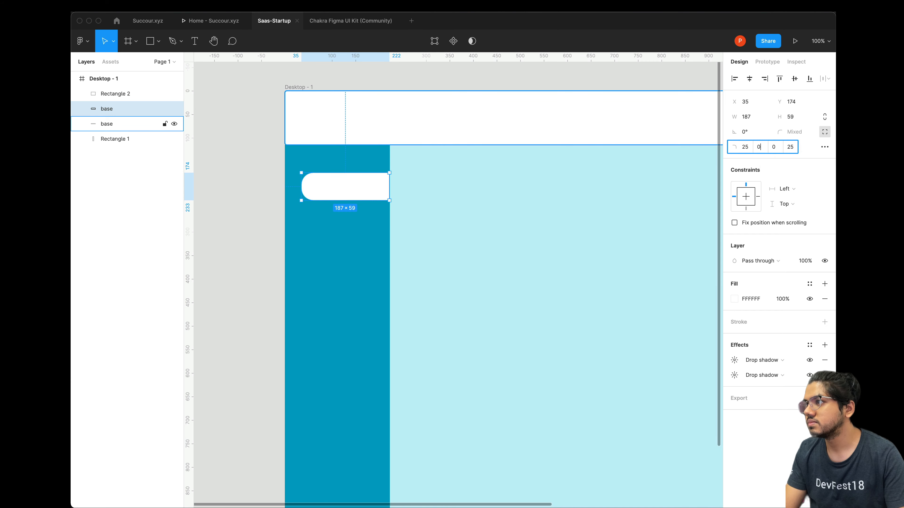
key("Return")
left_click(554, 189)
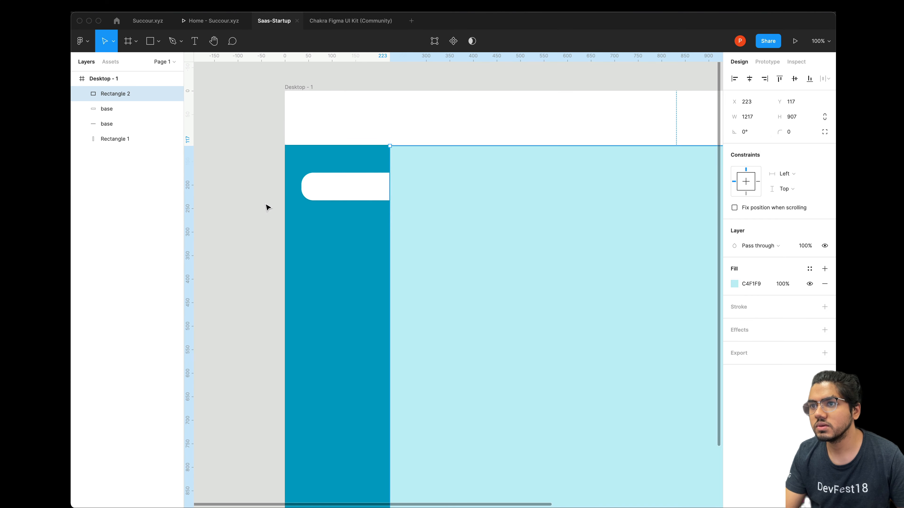
Remove both drop shadow effects from the white sidebar shape.
left_click(353, 191)
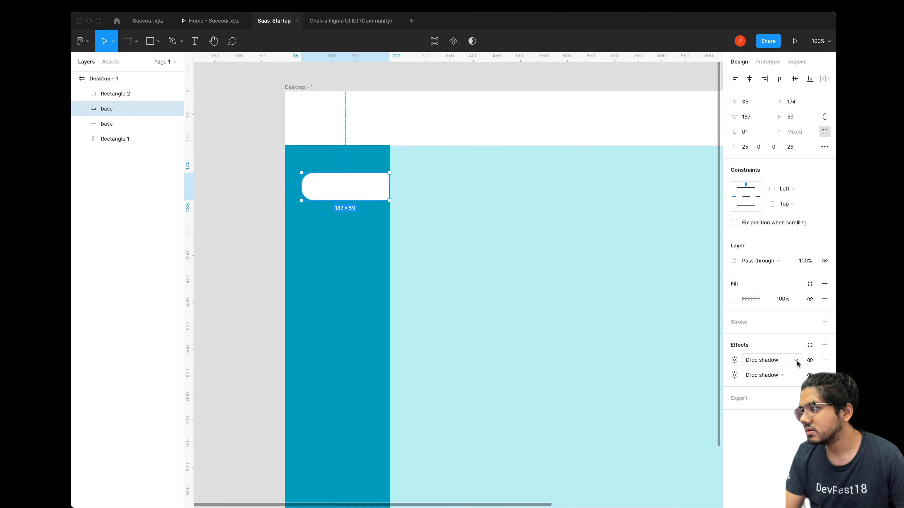
left_click(822, 363)
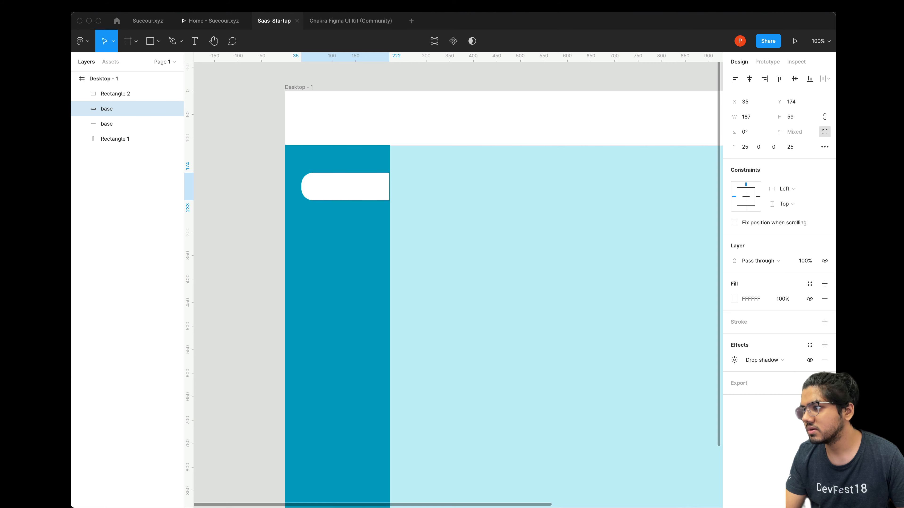
left_click(824, 360)
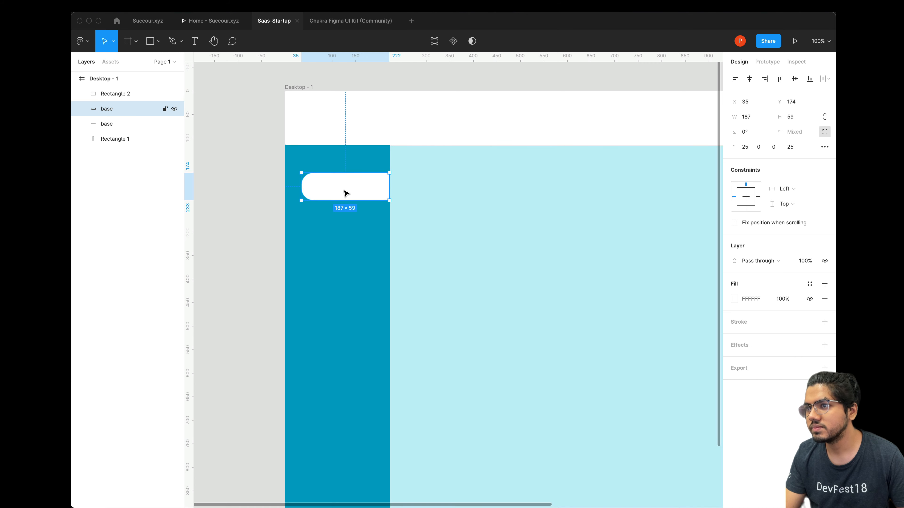
Move the white shape slightly right to X 42, Y 173 so it runs under the content area's edge.
left_click_drag(345, 192, 348, 191)
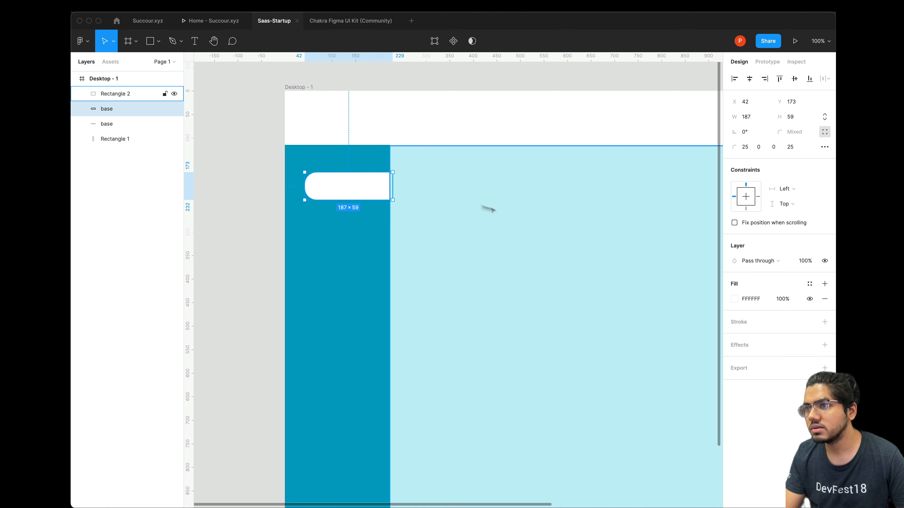
left_click(486, 208)
left_click(335, 213)
left_click(447, 111)
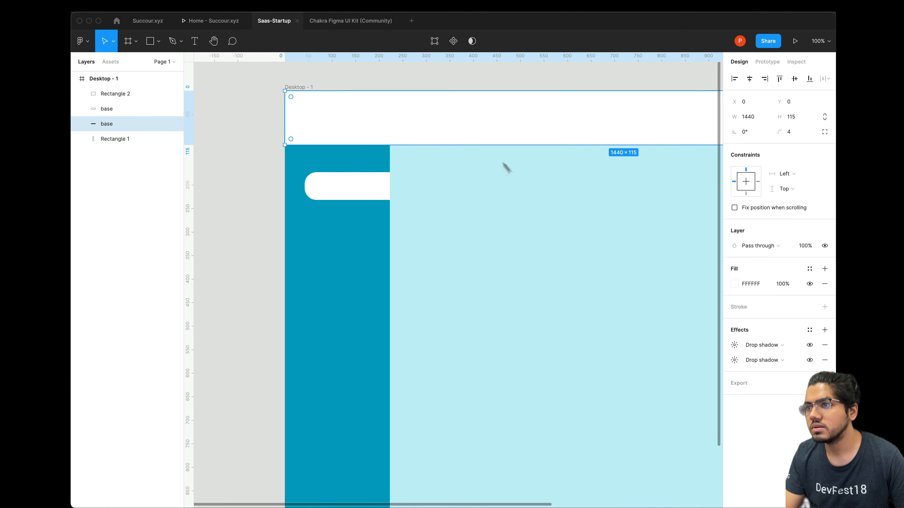
left_click(317, 182)
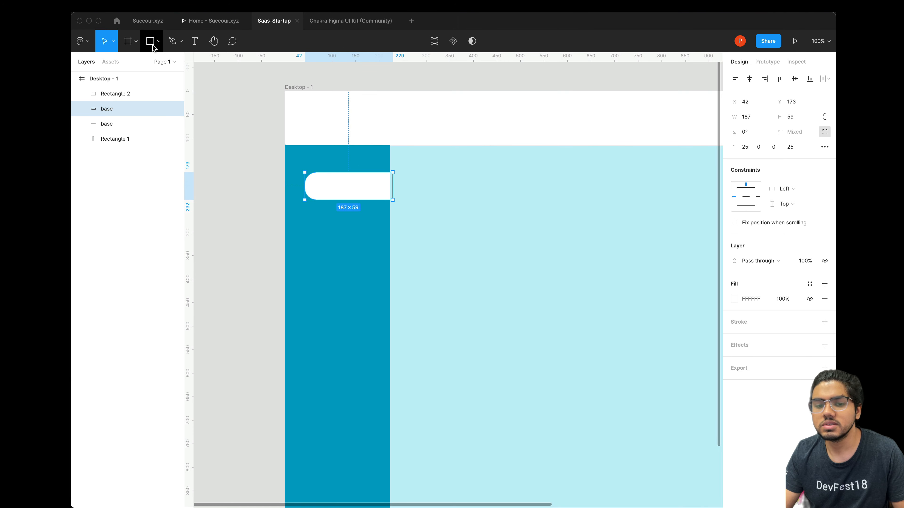
Draw an ellipse about 28 × 27 at X 195, Y 146, just above the white shape at the sidebar's right edge.
key("o")
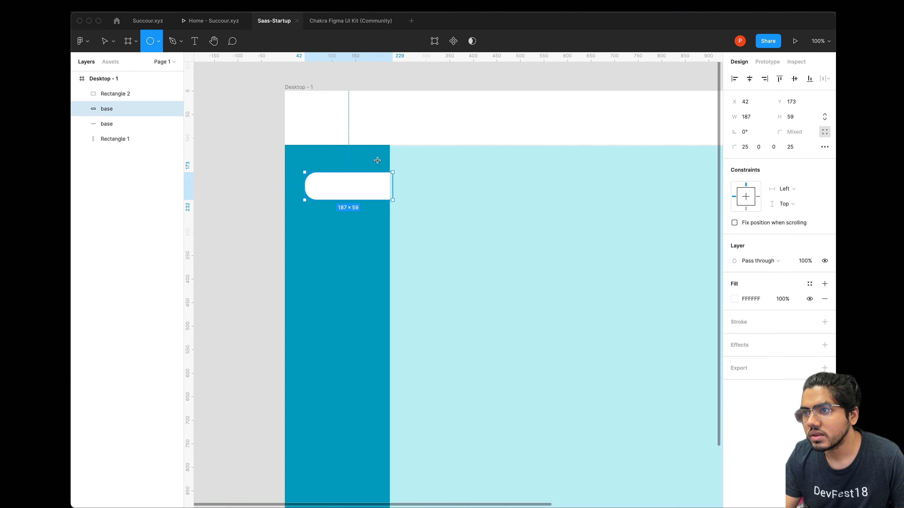
left_click_drag(376, 160, 390, 174)
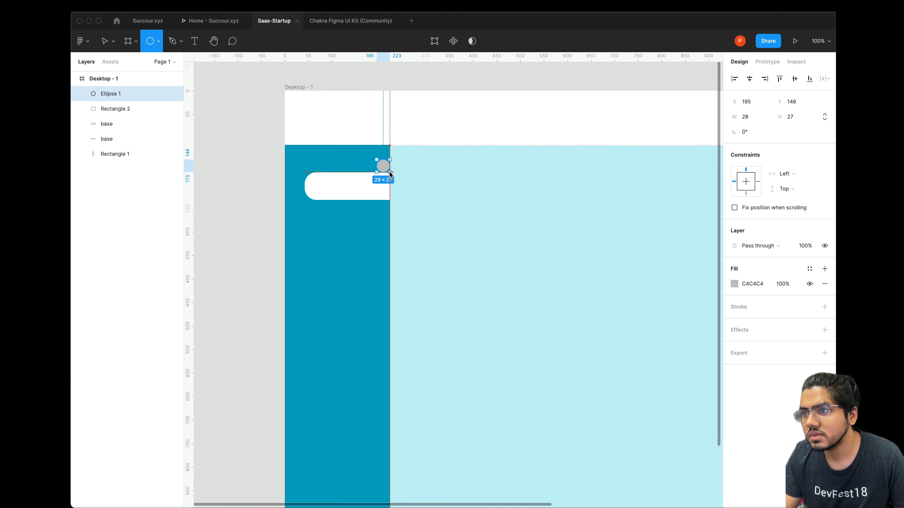
key("super+equal")
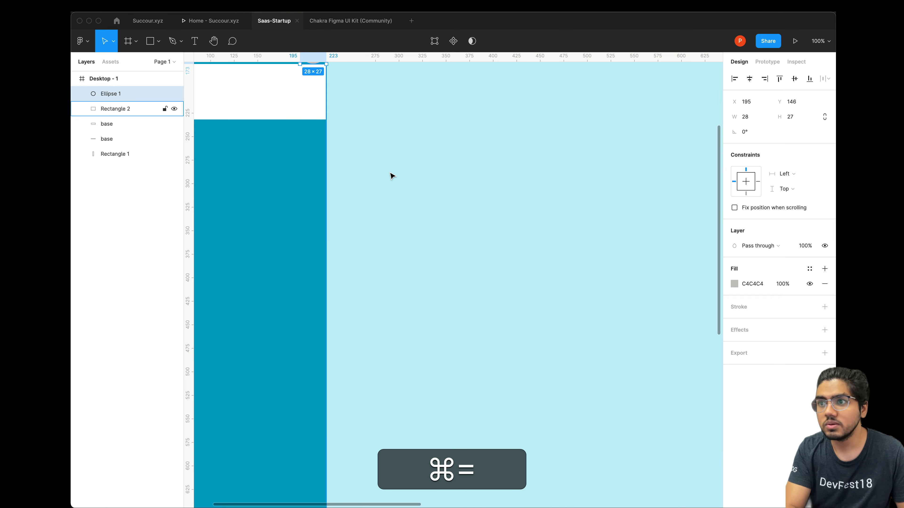
left_click_drag(385, 169, 385, 320)
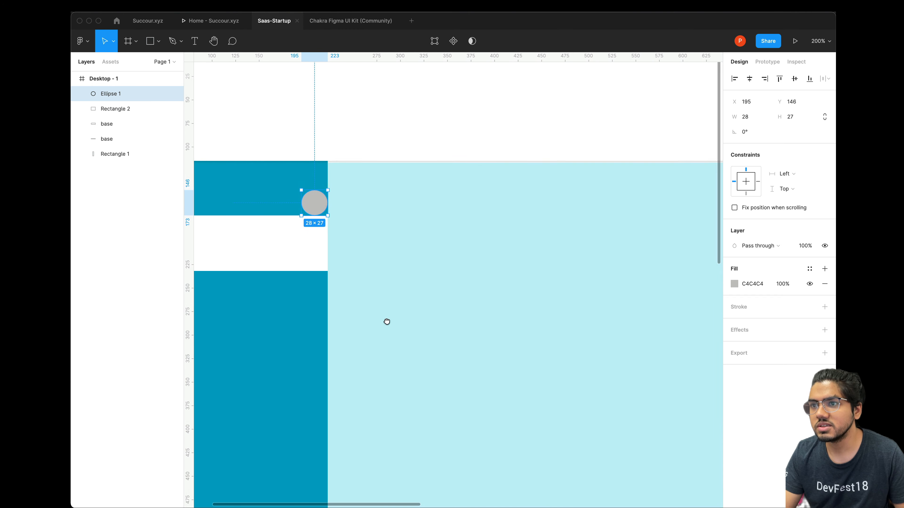
key("super+equal")
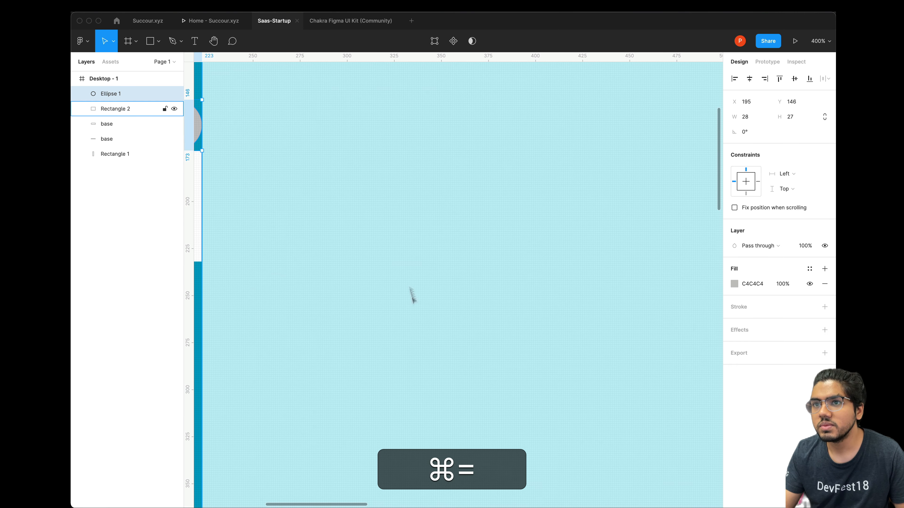
left_click_drag(219, 117, 374, 170)
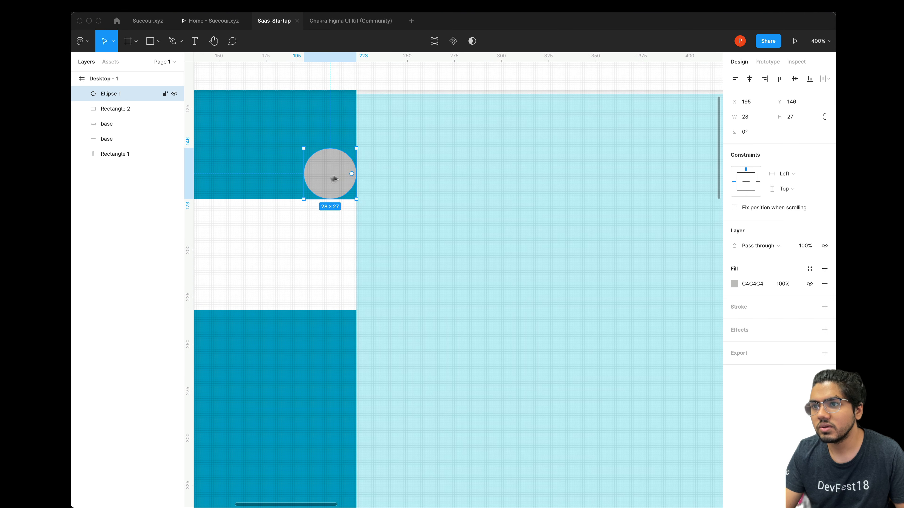
Duplicate the ellipse straight down to Y 232, just below the white shape.
key("super+c")
key("super+v")
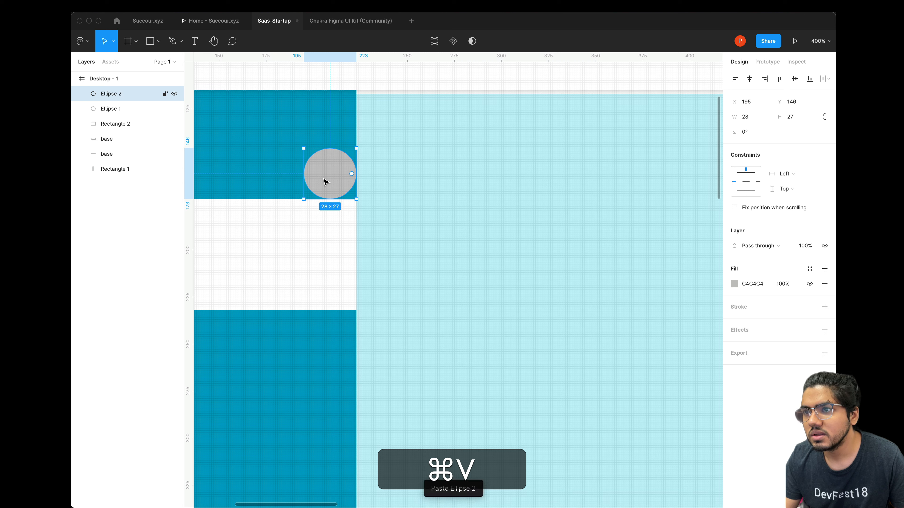
key("super+z")
left_click_drag(325, 182, 329, 343)
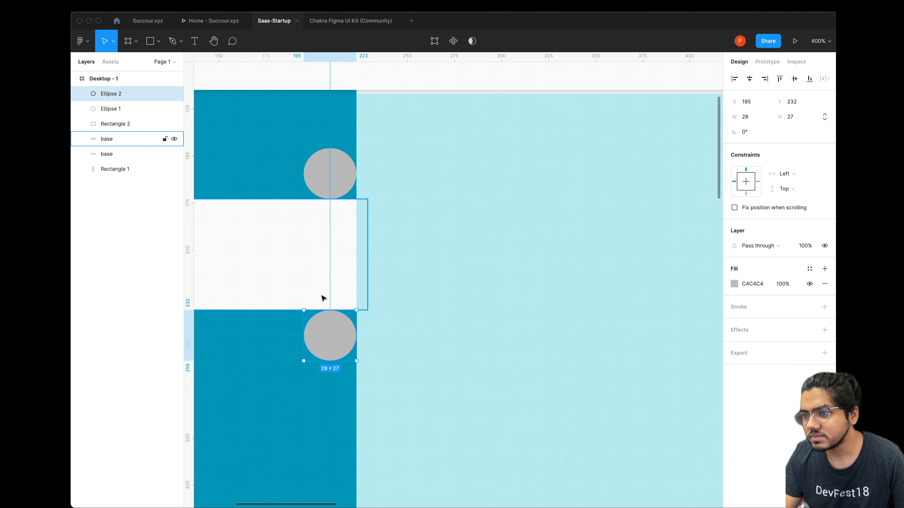
Start a Pen path at the upper ellipse's lowest point, X 209, Y 173, and extend it horizontally to X 211.
key("super+equal")
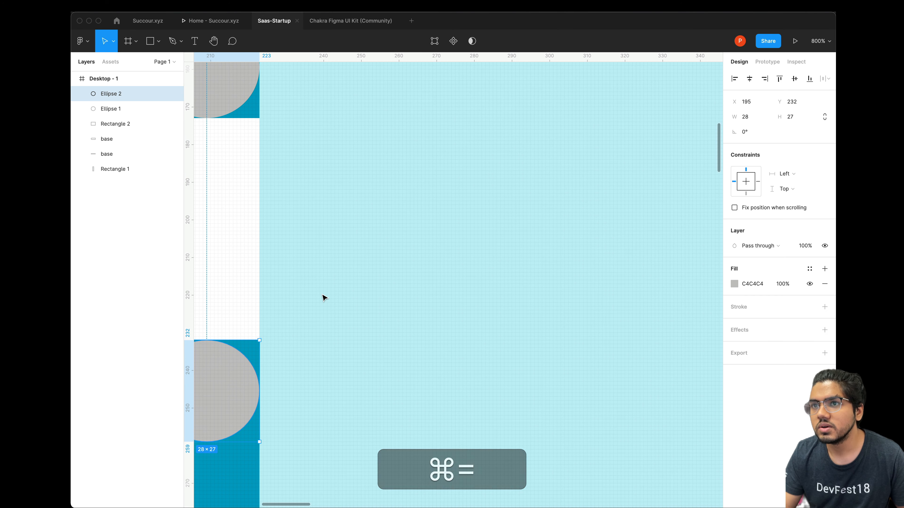
key("super+equal")
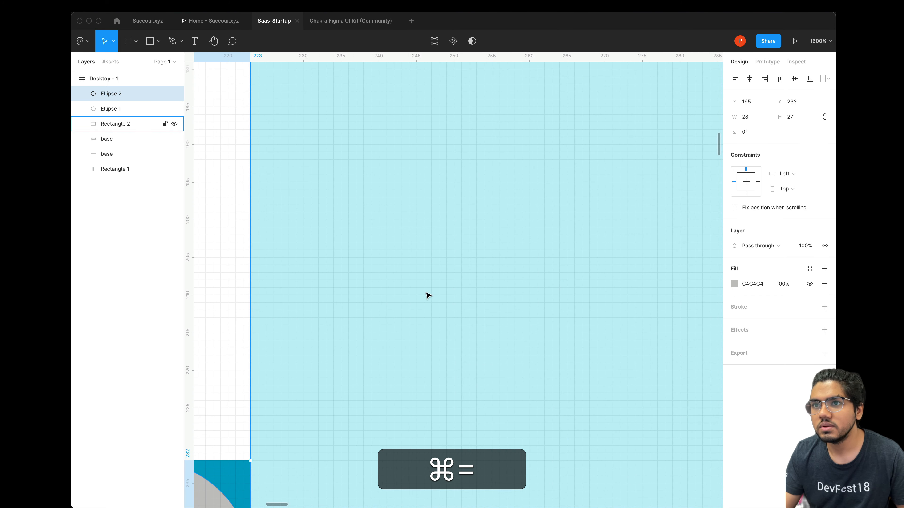
left_click_drag(432, 270, 522, 453)
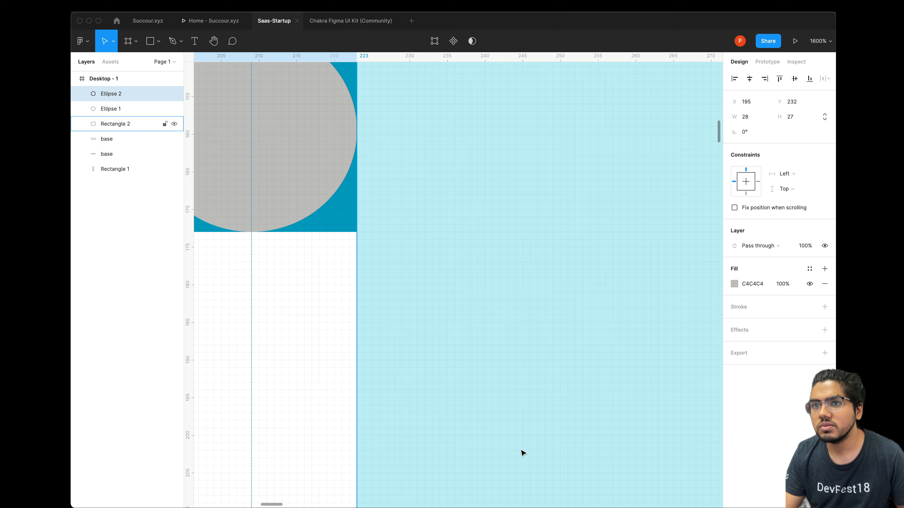
left_click(175, 40)
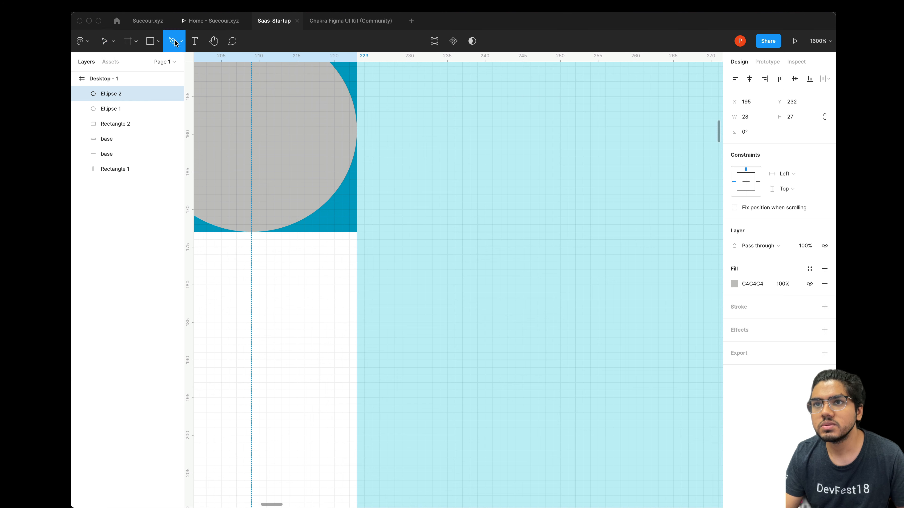
left_click(181, 42)
left_click(182, 44)
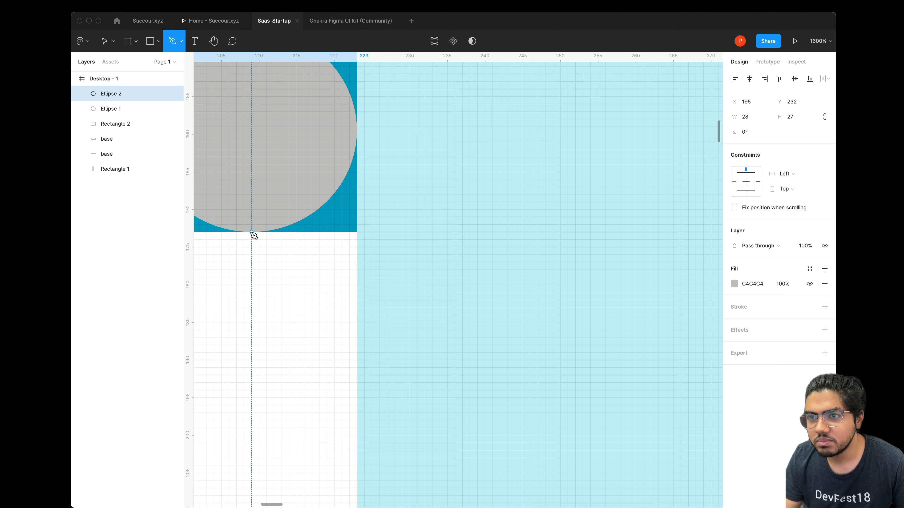
left_click(251, 232)
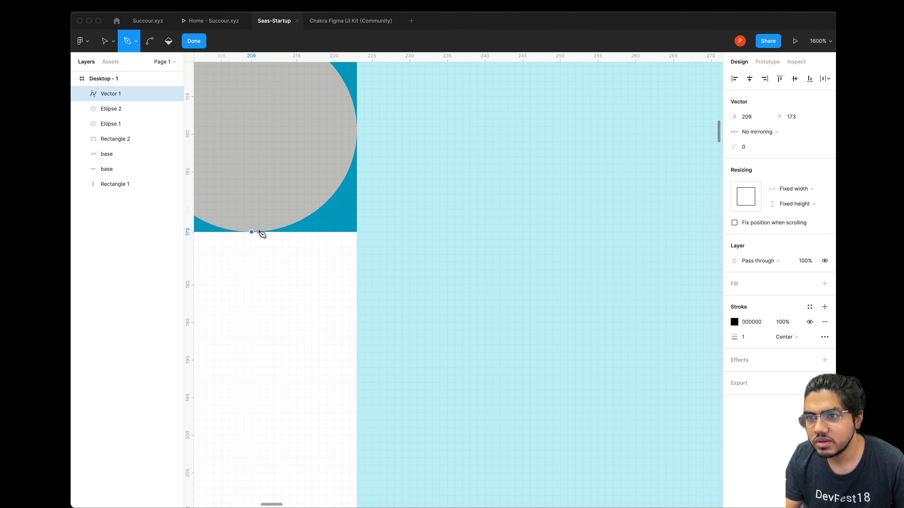
left_click(259, 232)
left_click(266, 232)
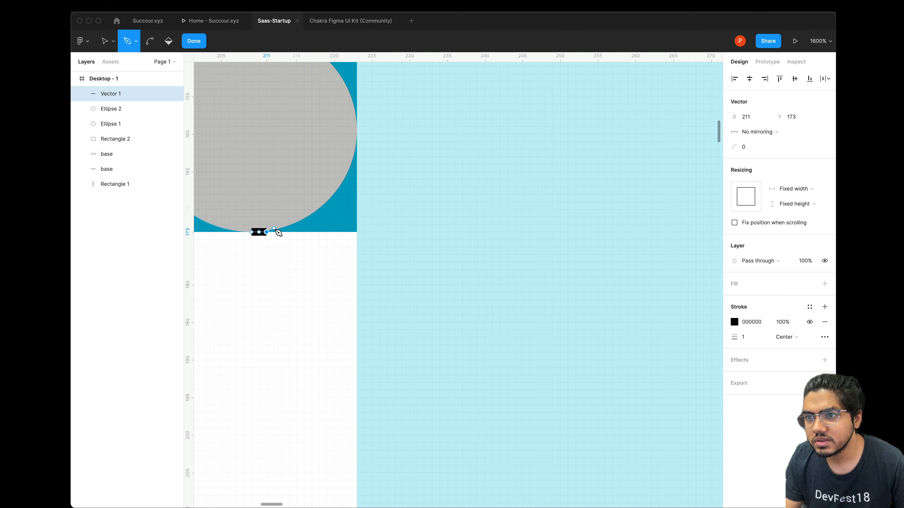
left_click(275, 229)
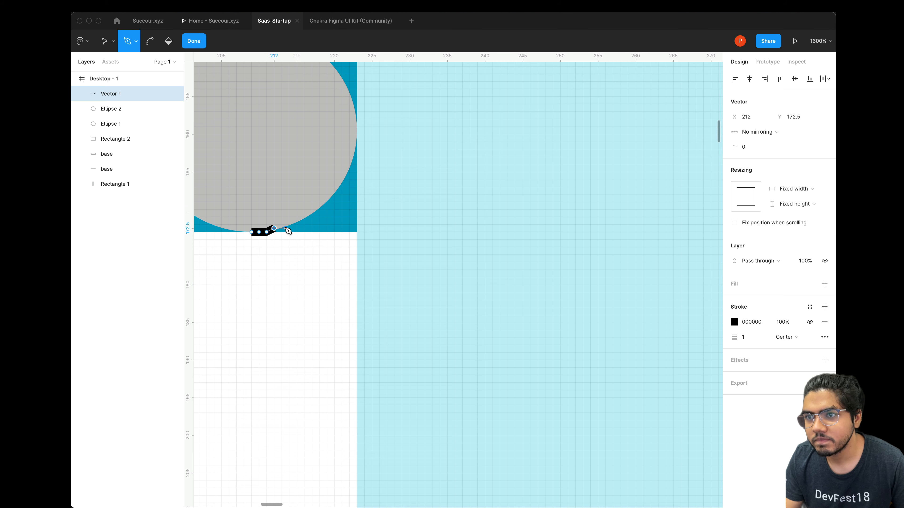
key("super+z")
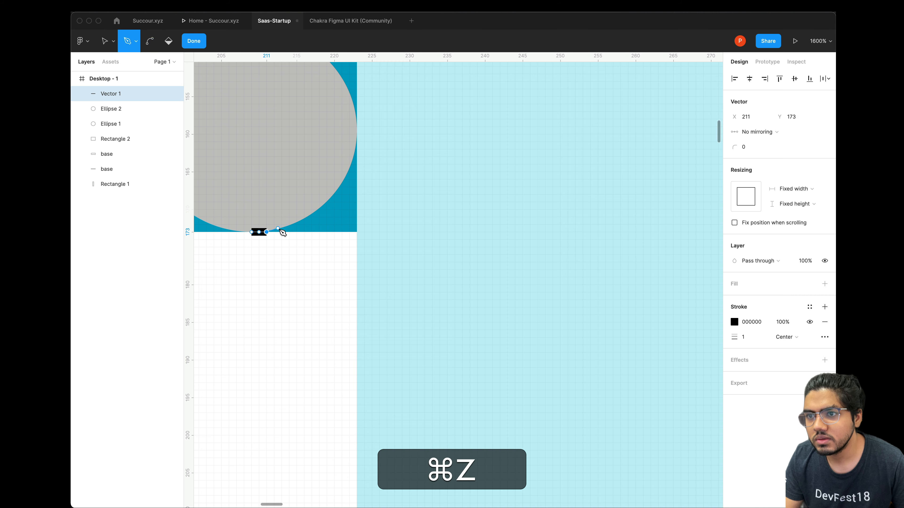
Continue the path point by point along the upper ellipse's lower-right curve, ending at X 223, Y 159.5.
left_click(278, 228)
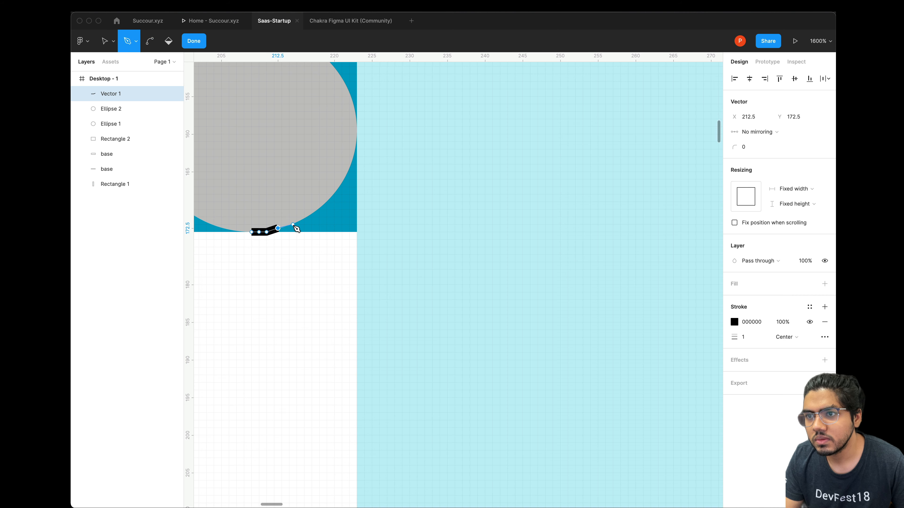
left_click(292, 224)
left_click(300, 220)
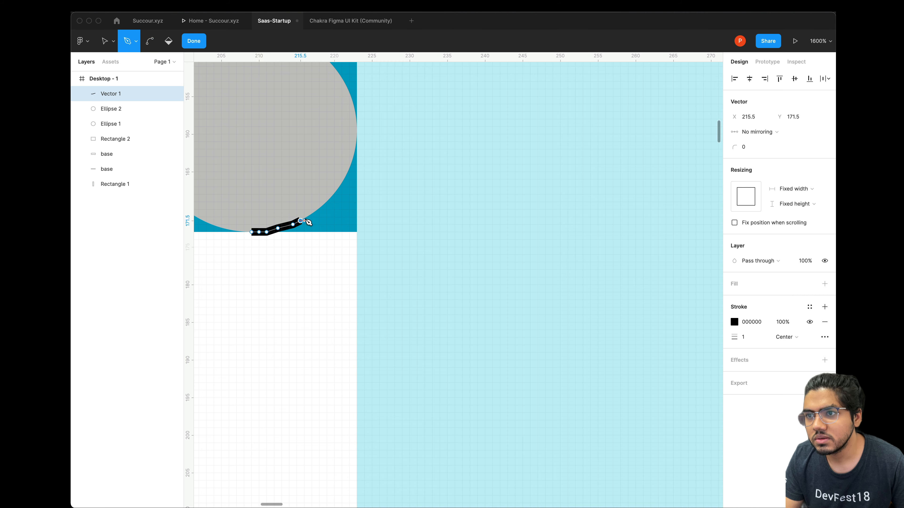
left_click(312, 214)
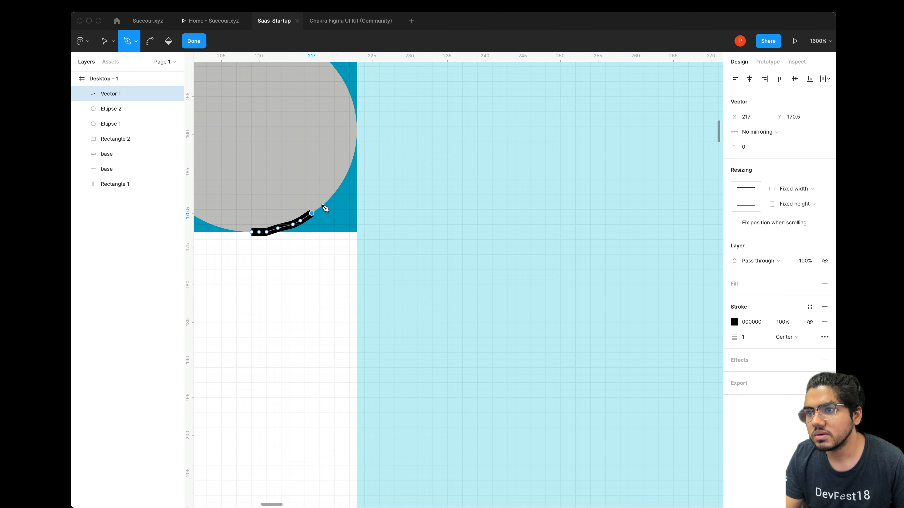
left_click(323, 206)
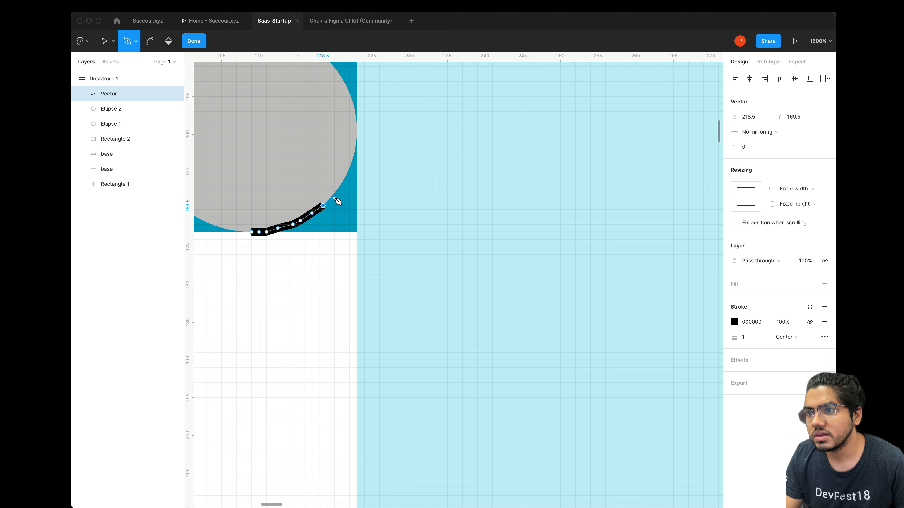
left_click(335, 194)
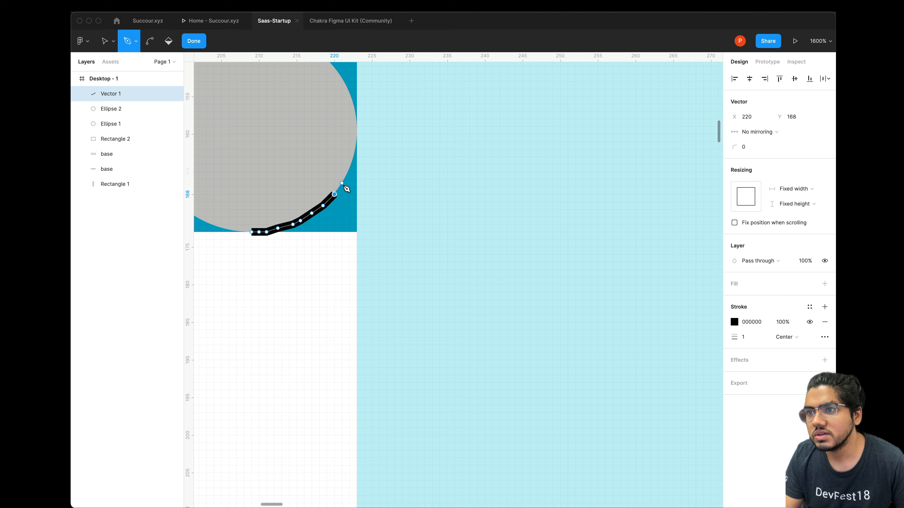
left_click(342, 184)
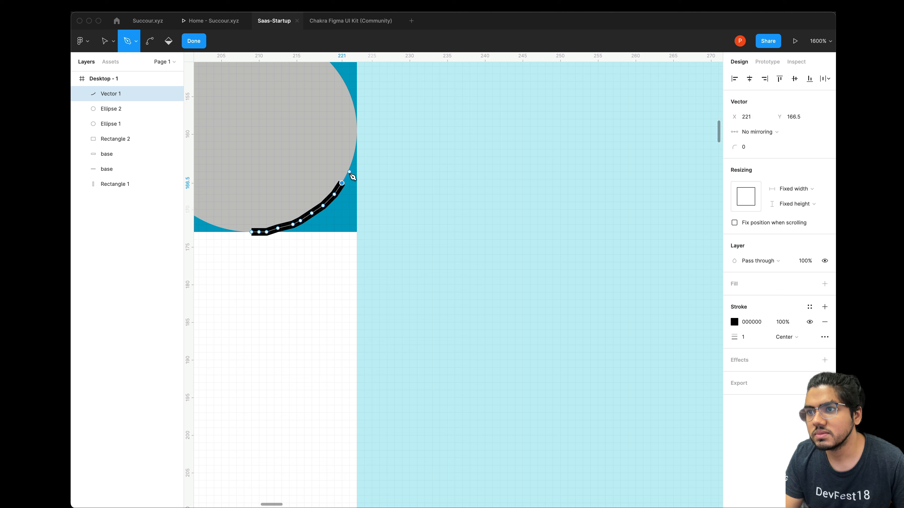
left_click(349, 172)
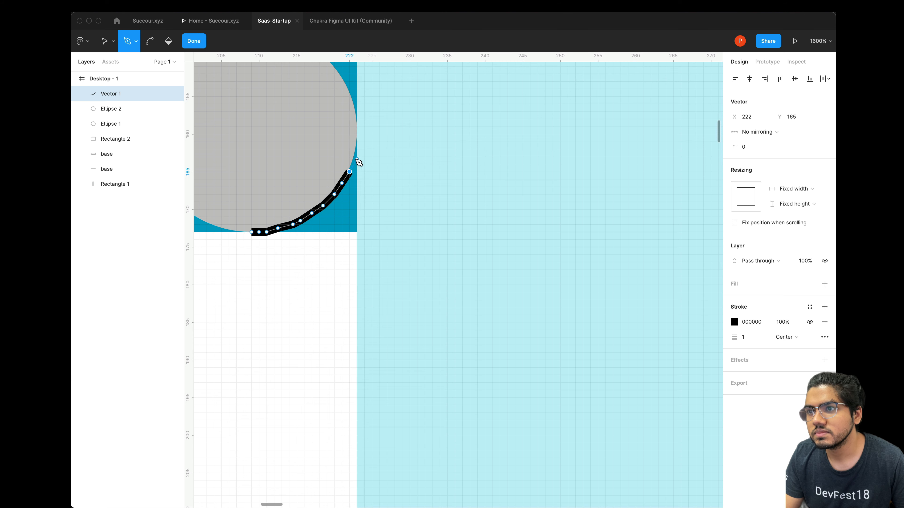
left_click(353, 157)
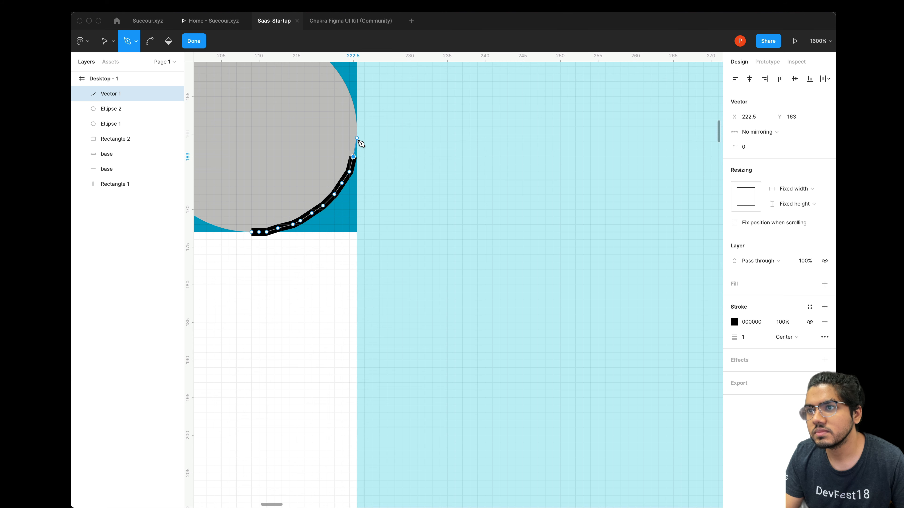
left_click(357, 138)
left_click(356, 131)
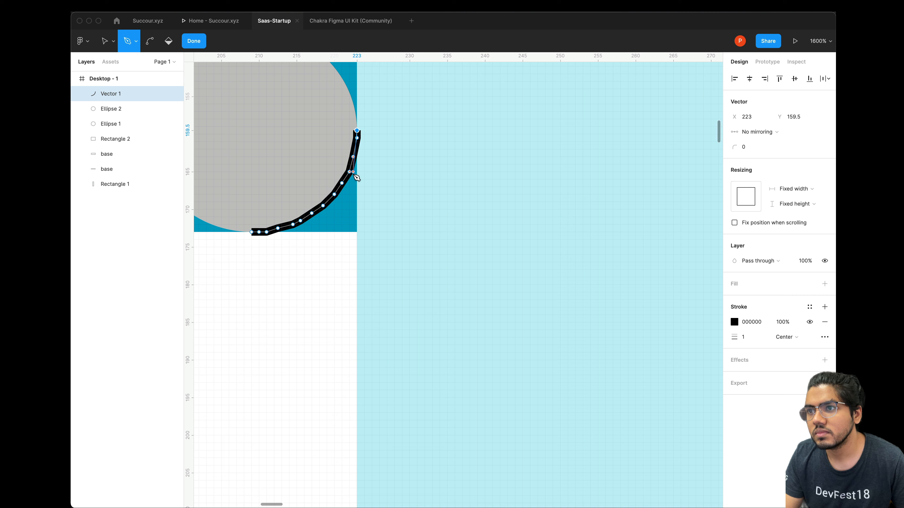
Close the path through the corner at X 223, Y 173 back to its starting point and finish the vector.
left_click(356, 232)
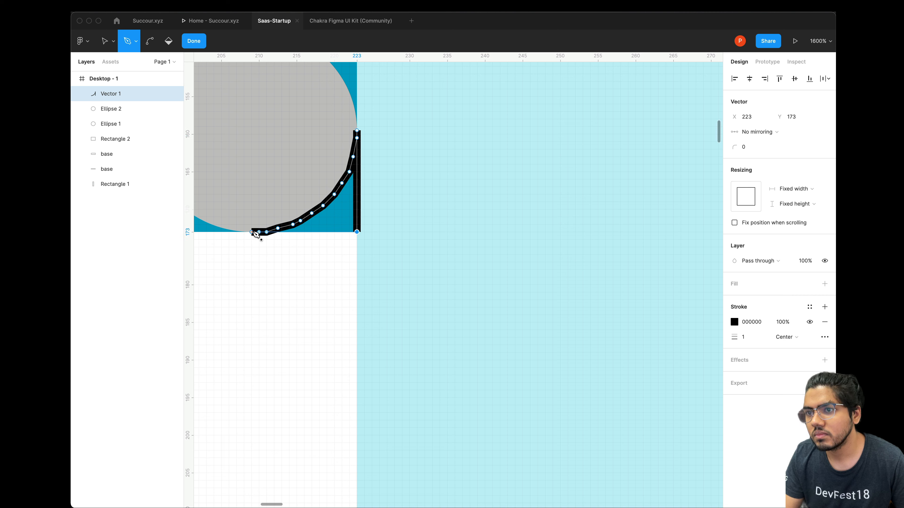
left_click(252, 233)
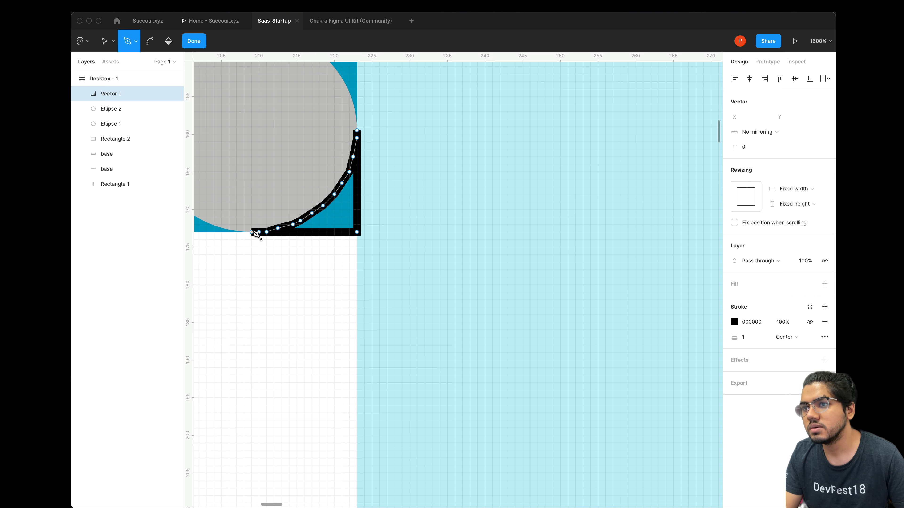
key("Escape")
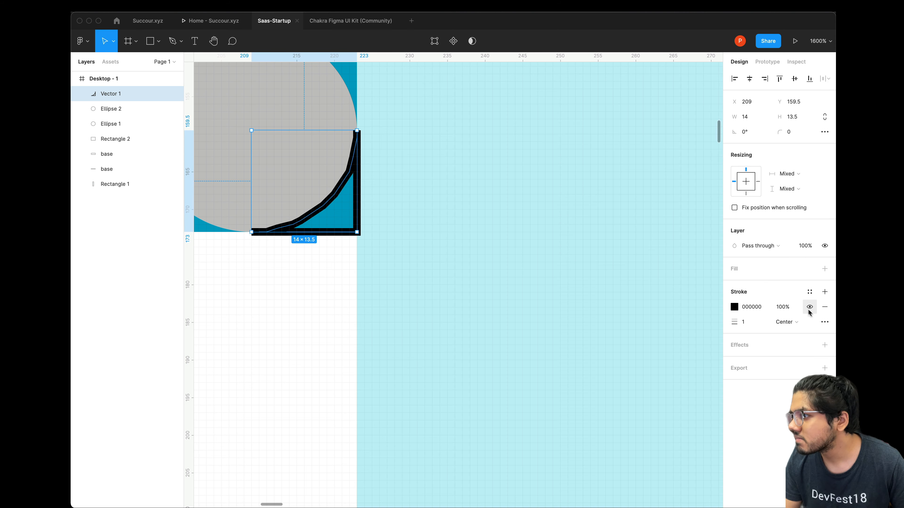
Remove the corner vector's stroke and give it a white FFFFFF fill.
left_click(754, 309)
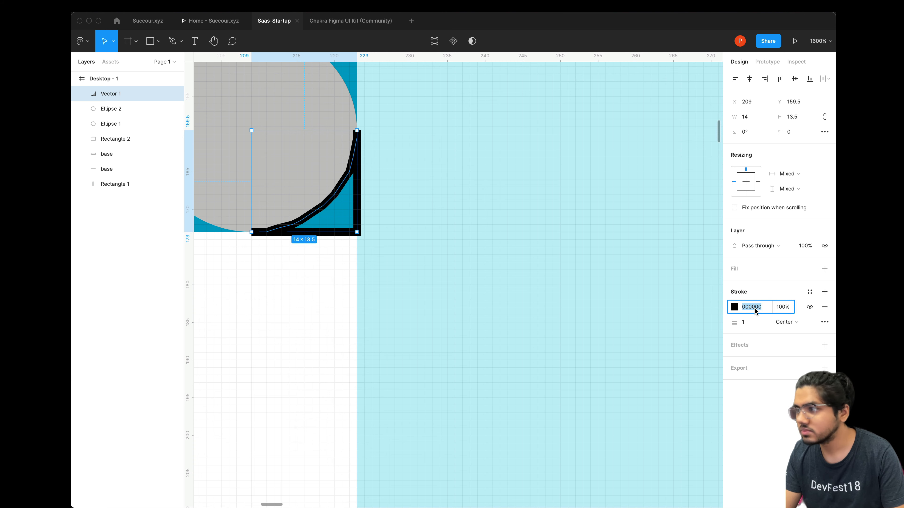
left_click(825, 307)
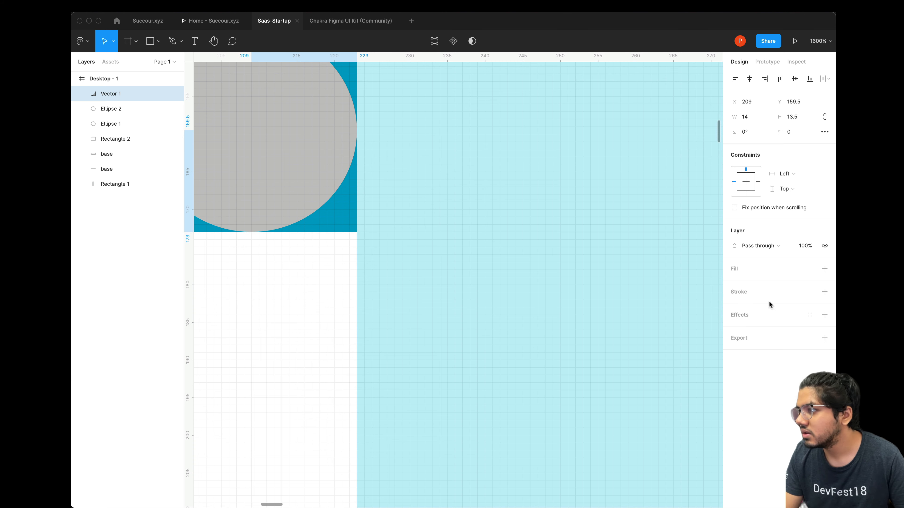
left_click(824, 270)
left_click(761, 288)
type("fff")
key("Return")
Delete the upper grey ellipse beside the white corner vector.
scroll(267, 281, "up", 3)
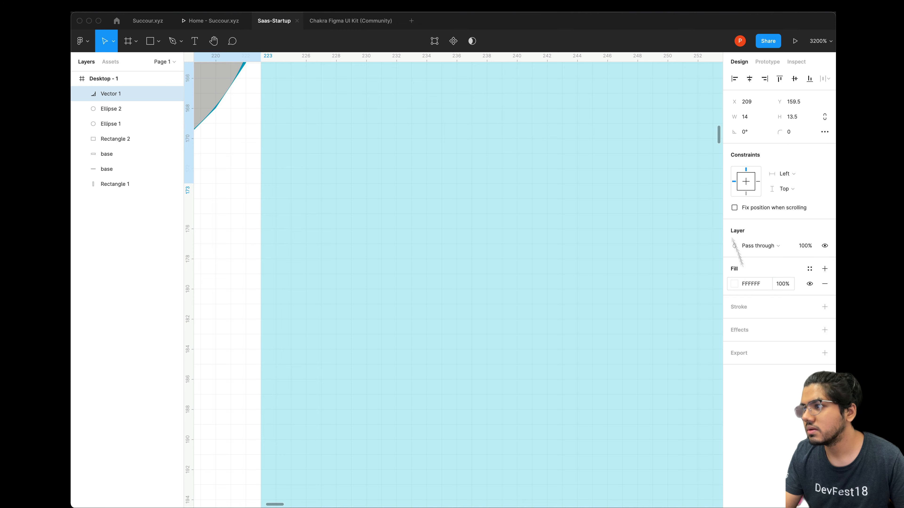
scroll(579, 182, "left", 5)
scroll(579, 182, "up", 2)
left_click(317, 281)
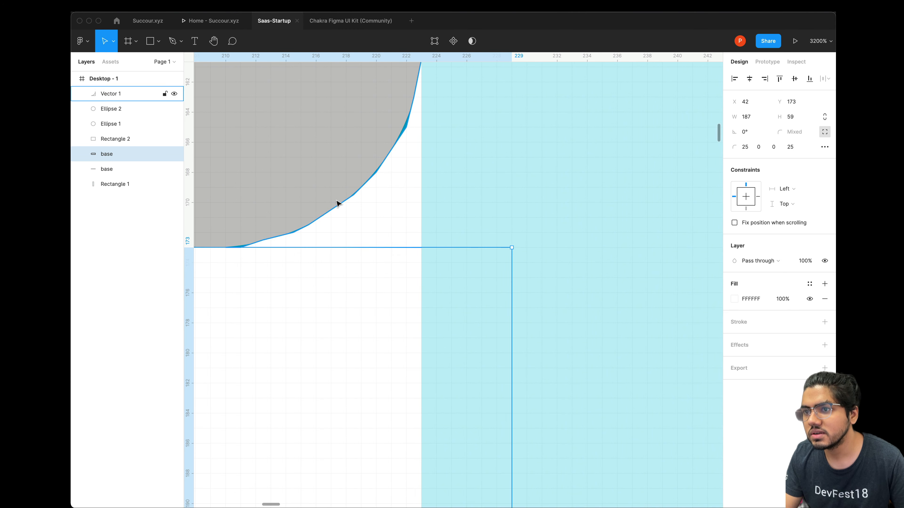
left_click(318, 182)
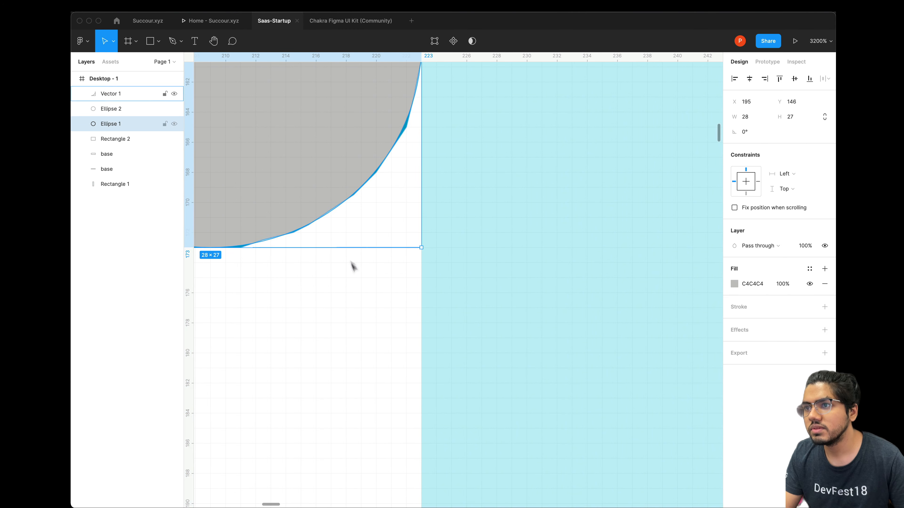
key("Delete")
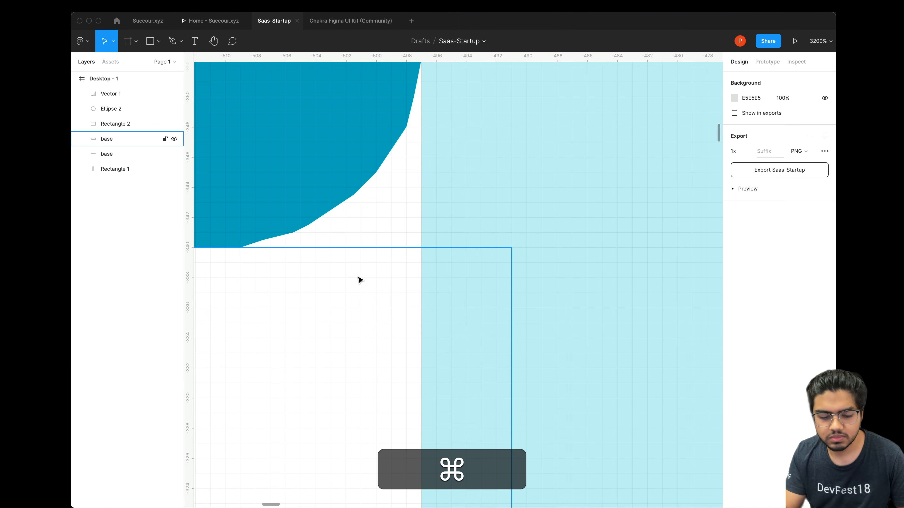
Start a Pen path at the top of the lower grey ellipse, from X 209, Y 232 to X 213, Y 232.5.
key("super+minus")
key("super+minus")
key("super+minus")
key("super+minus")
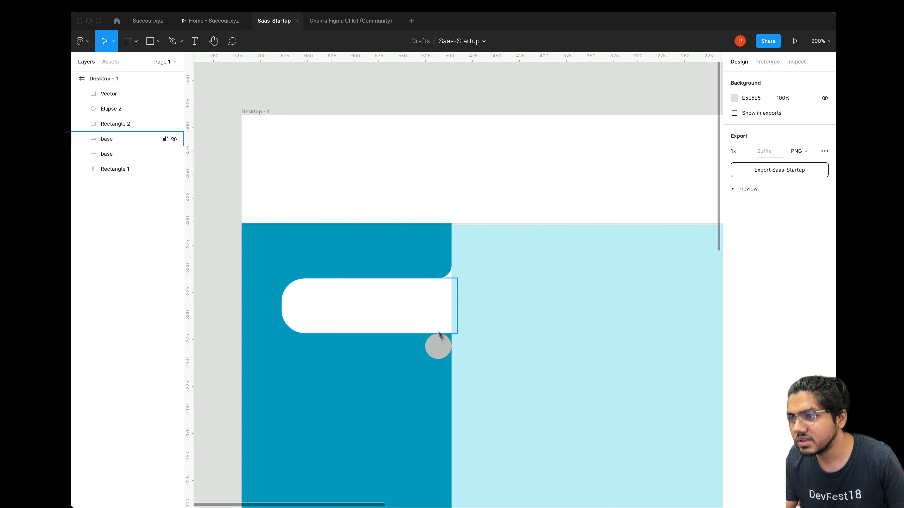
key("super+equal")
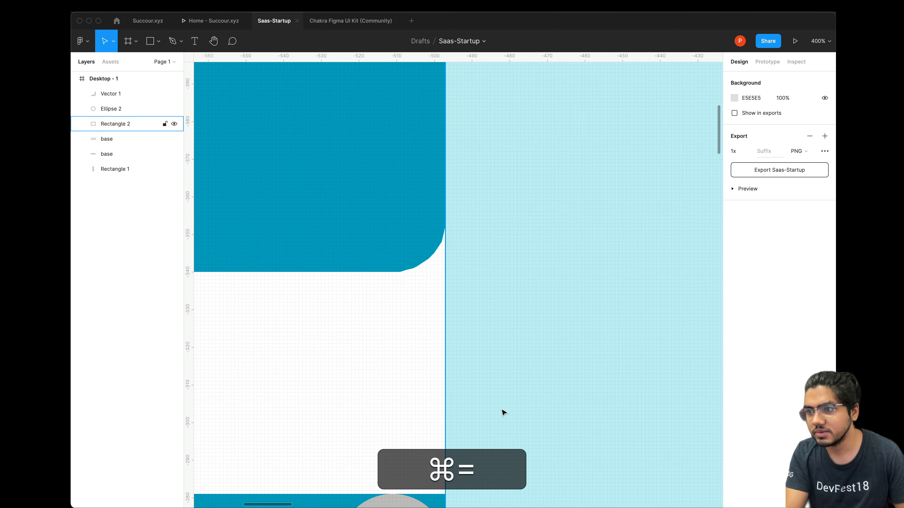
scroll(404, 363, "down", 5)
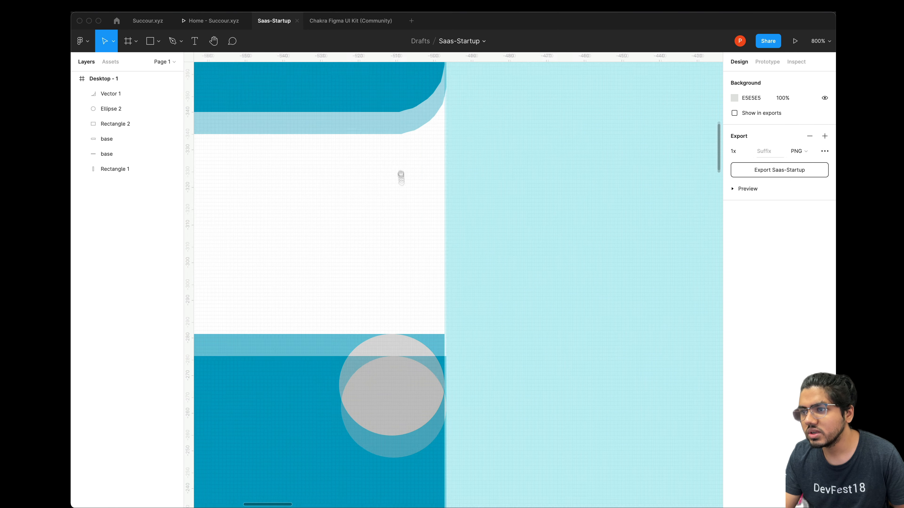
key("super+equal")
key("super+equal")
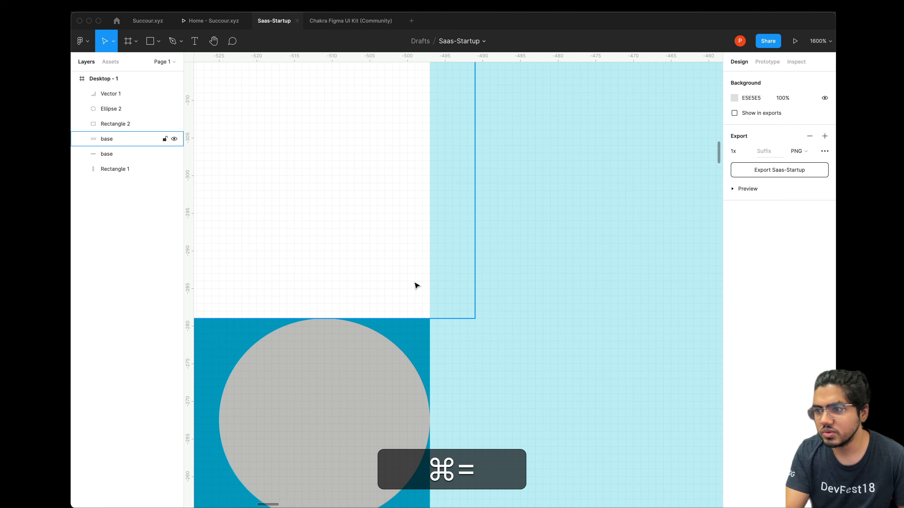
scroll(355, 242, "down", 8)
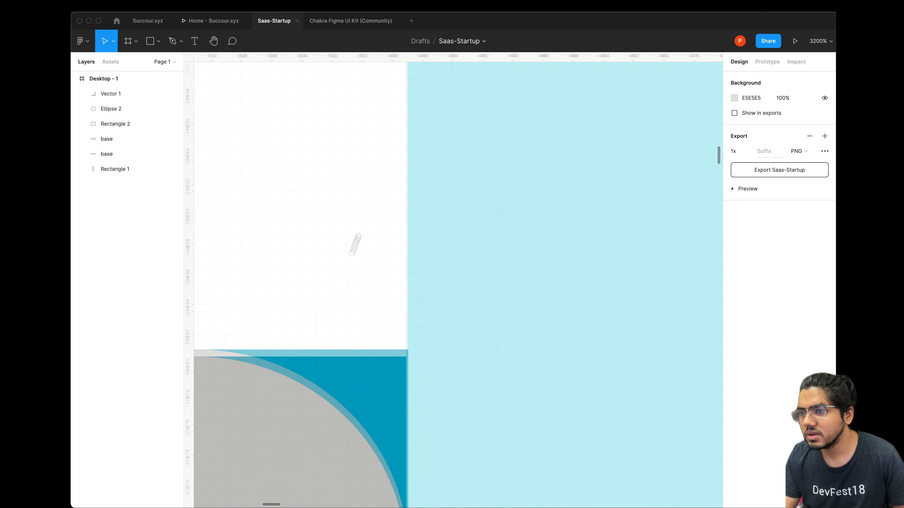
scroll(394, 181, "left", 2)
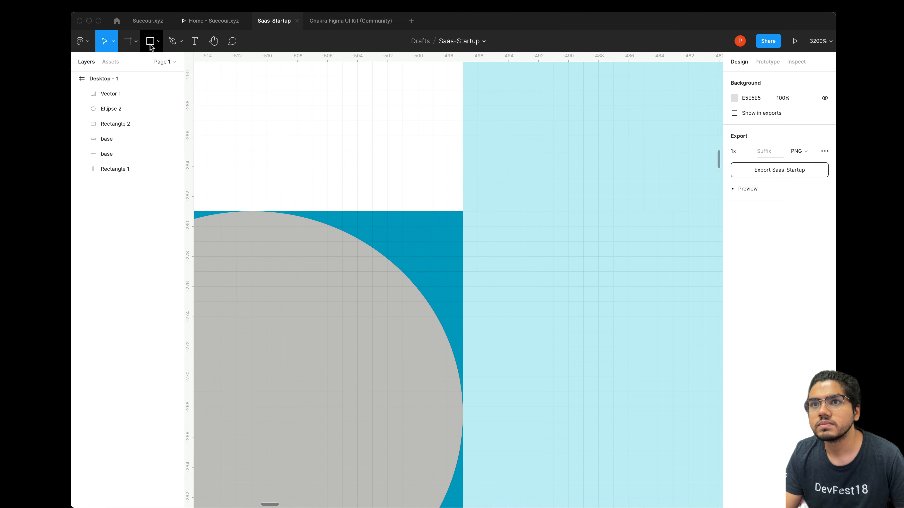
left_click(172, 41)
key("super+equal")
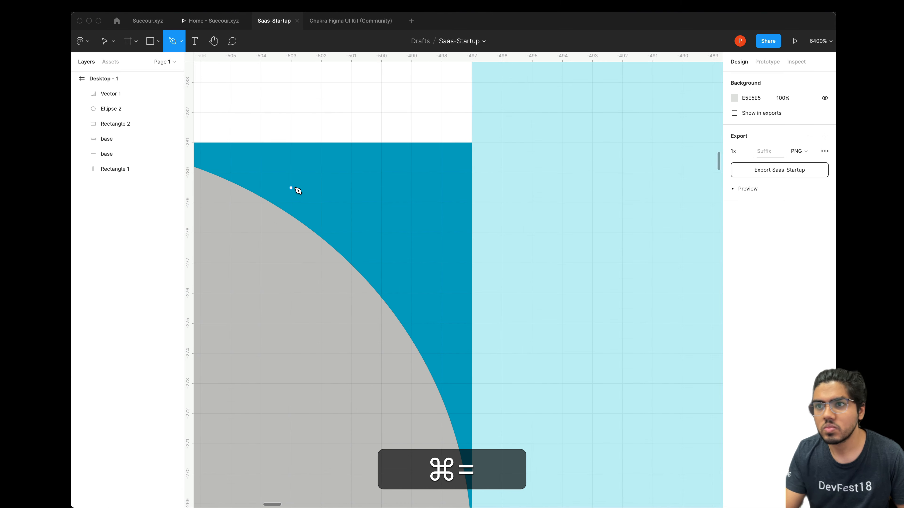
scroll(414, 161, "left", 8)
scroll(414, 161, "up", 2)
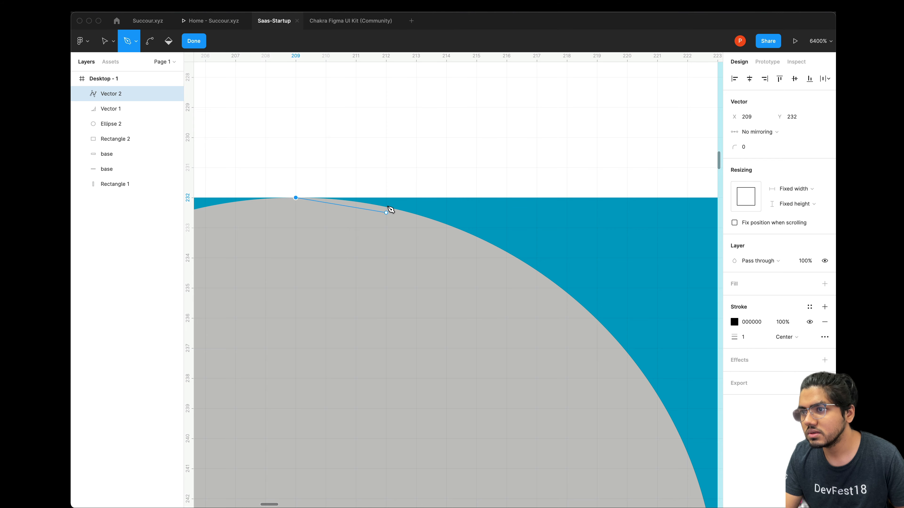
left_click(415, 213)
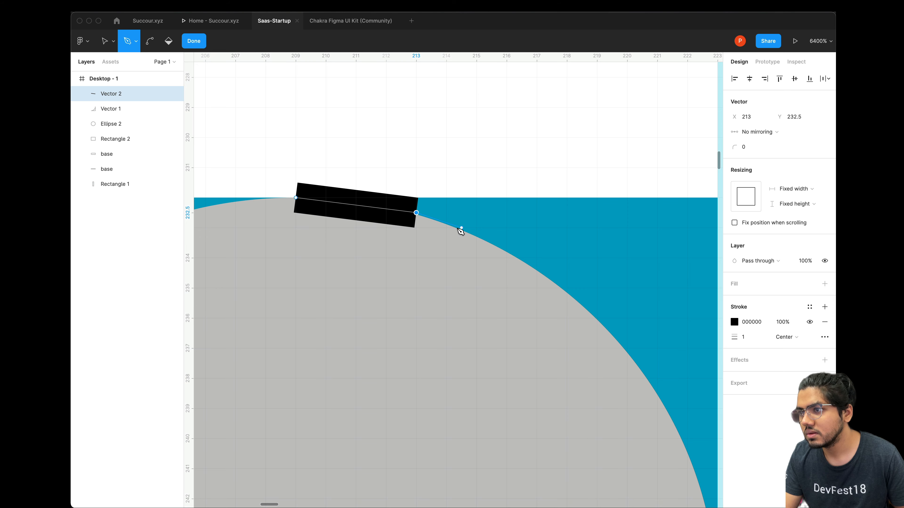
Continue the path point by point along the lower ellipse's upper-right curve to X 218.5, Y 235.5.
left_click(461, 228)
left_click(491, 243)
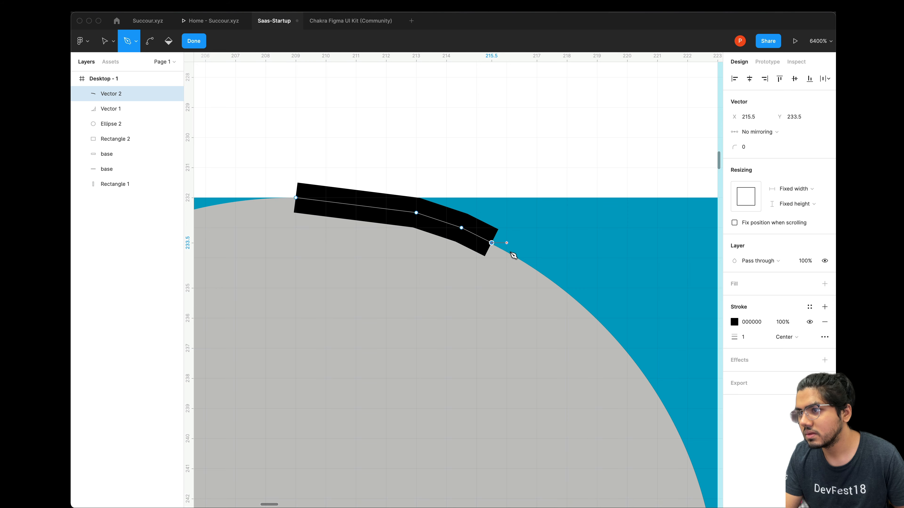
left_click(521, 257)
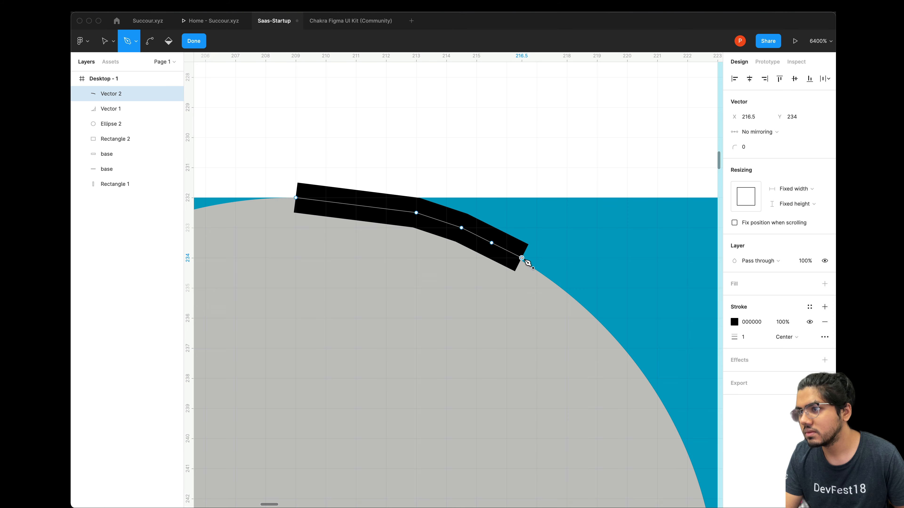
left_click(537, 273)
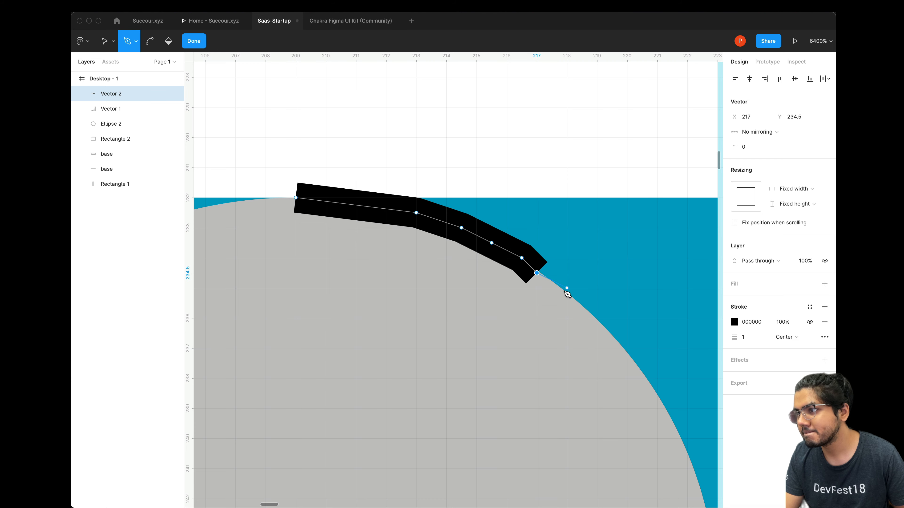
left_click(567, 288)
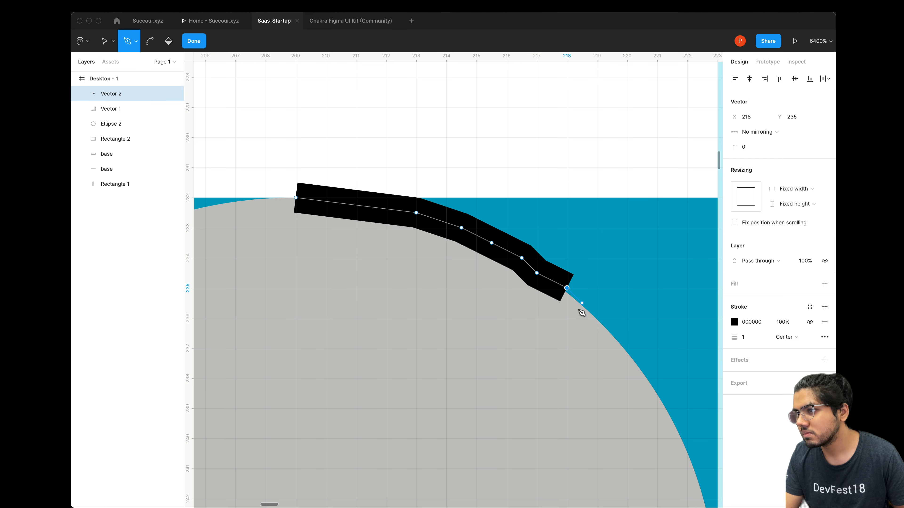
left_click(590, 311)
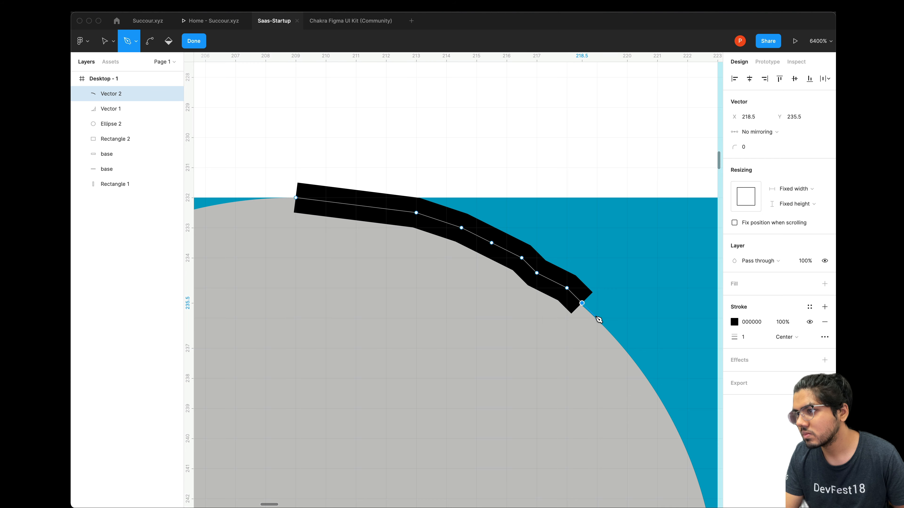
Extend the path further down the lower ellipse's right-hand curve, reaching X 222, Y 240.
left_click(596, 318)
left_click(612, 334)
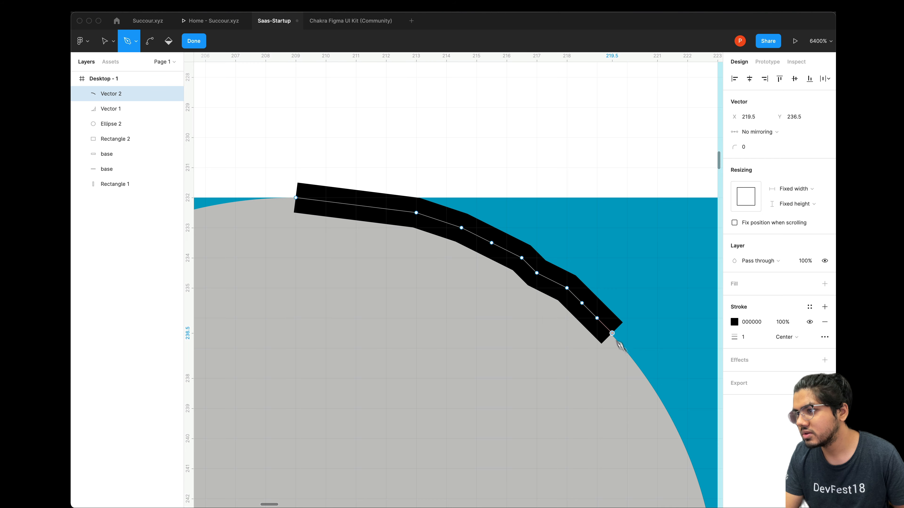
left_click(627, 348)
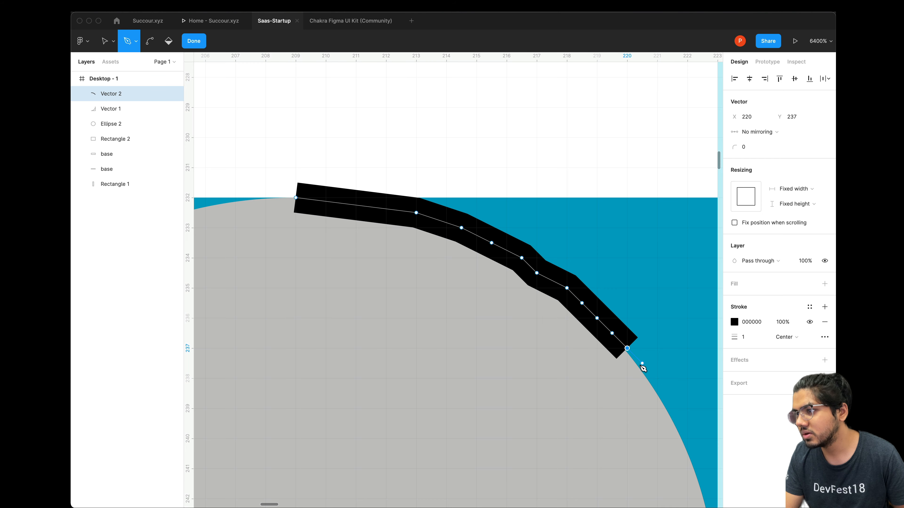
left_click(641, 363)
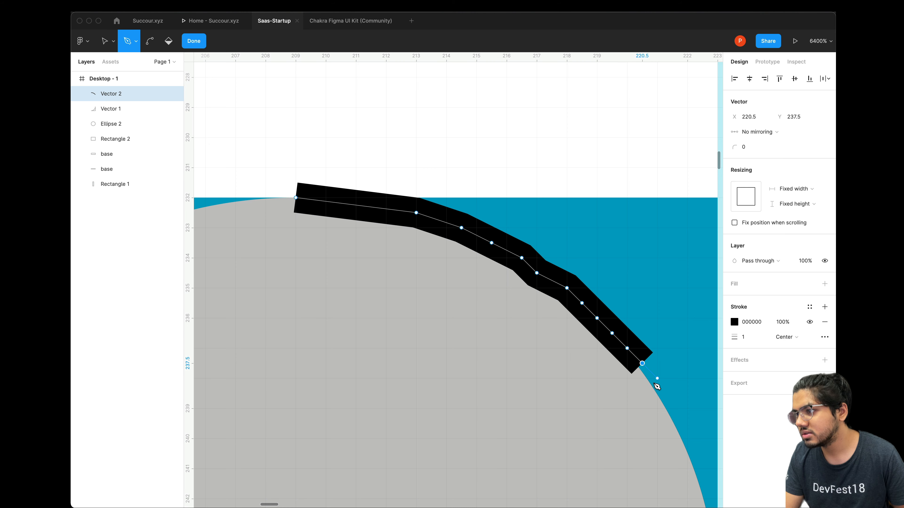
left_click(657, 378)
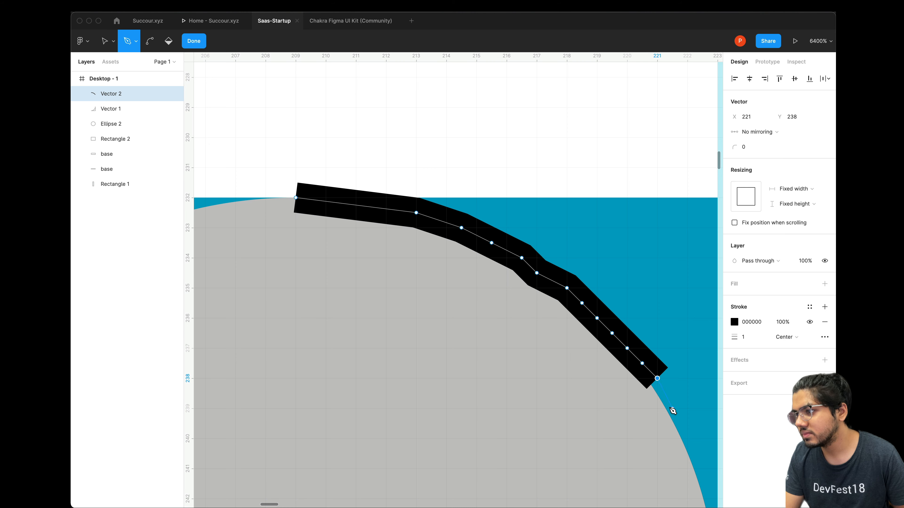
left_click(672, 408)
left_click(685, 439)
Bring the path down to the sidebar's right edge with points at X 222.5, Y 241.5, X 223, Y 244 and X 223, Y 245.
scroll(682, 435, "down", 5)
left_click_drag(676, 419, 526, 371)
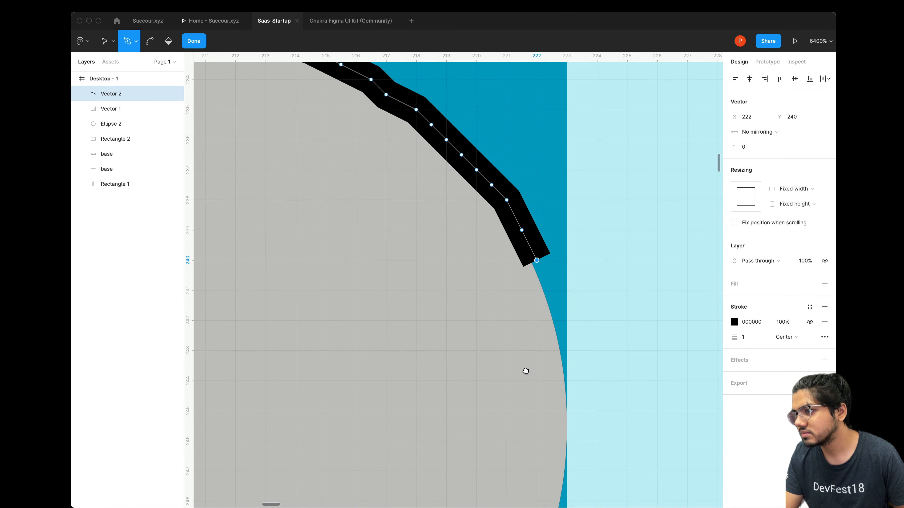
left_click(552, 305)
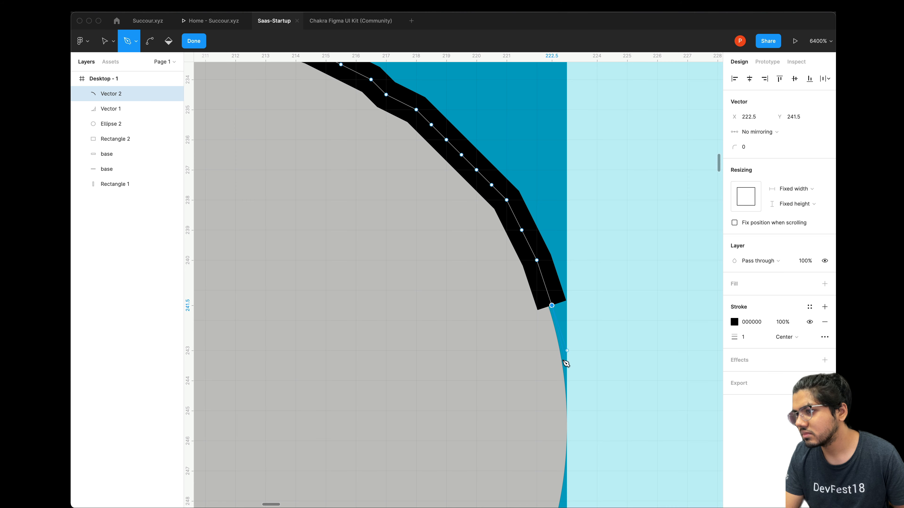
left_click(566, 380)
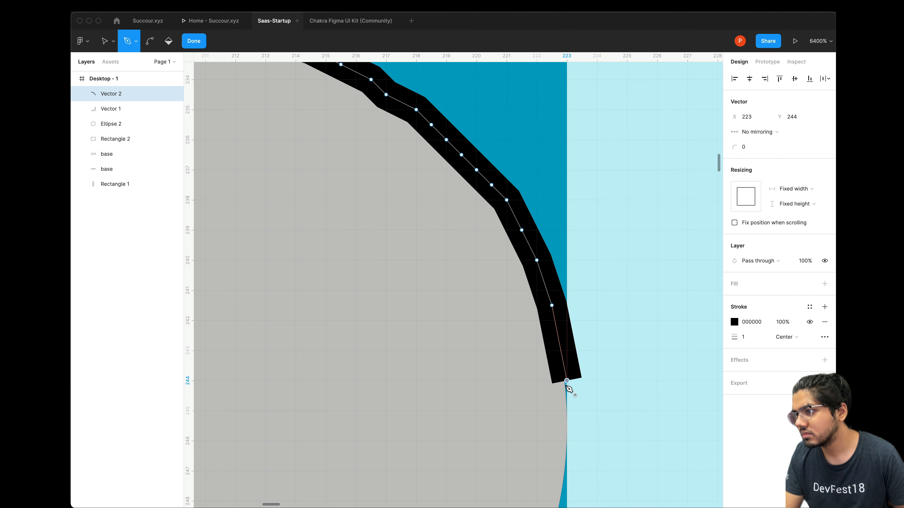
left_click(566, 411)
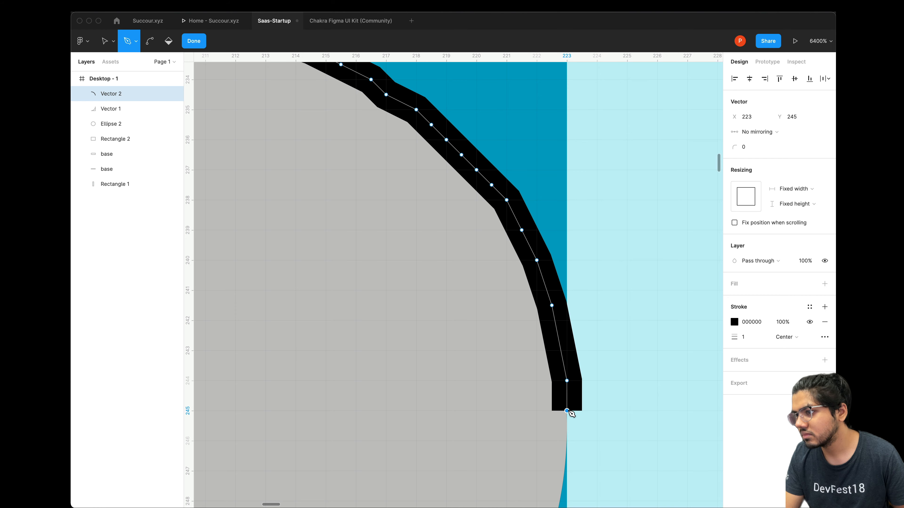
Close the path through the corner at X 223, Y 232 back to its start at X 209, Y 232 and finish the vector.
scroll(564, 361, "up", 5)
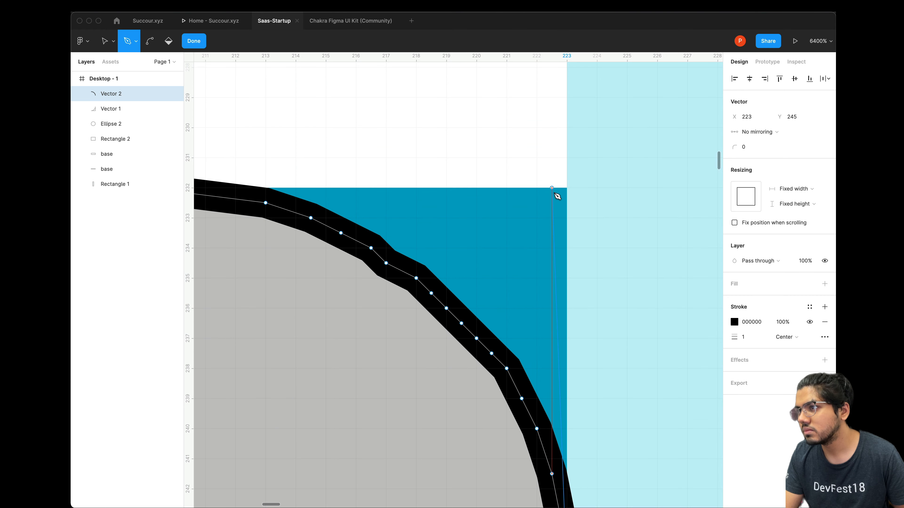
left_click(567, 188)
scroll(499, 200, "left", 5)
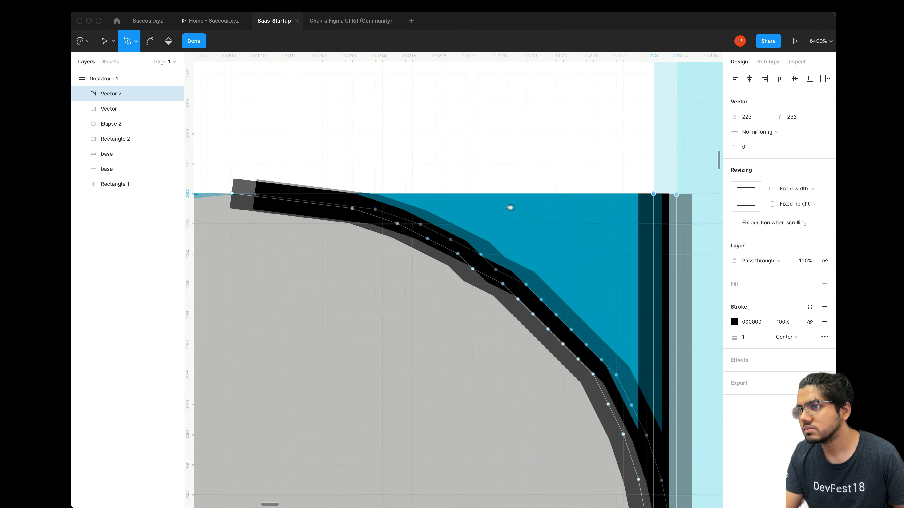
left_click(398, 207)
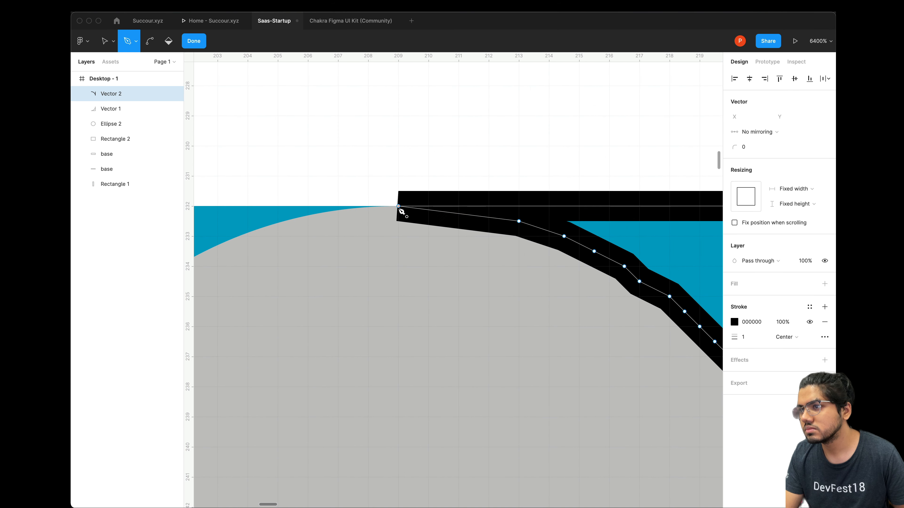
key("Escape")
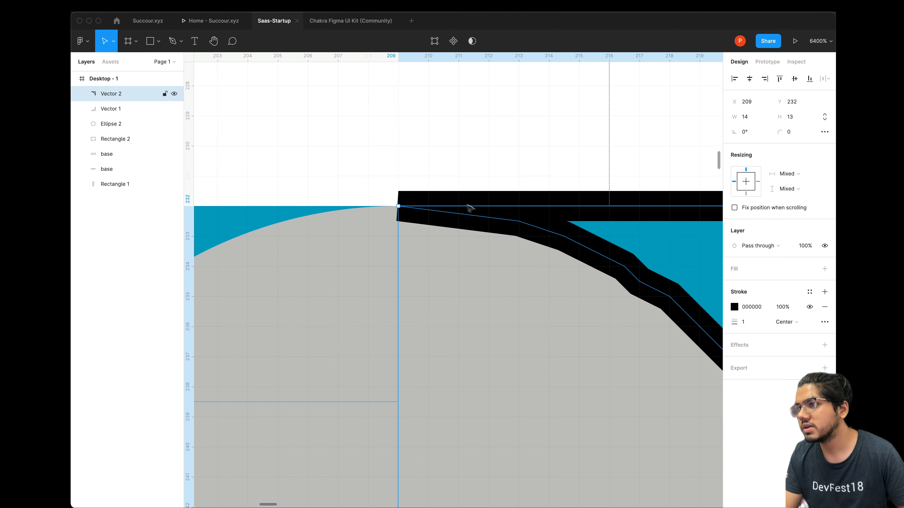
Remove the lower corner vector's stroke and give it a white FFF fill.
scroll(356, 217, "right", 6)
left_click(484, 236)
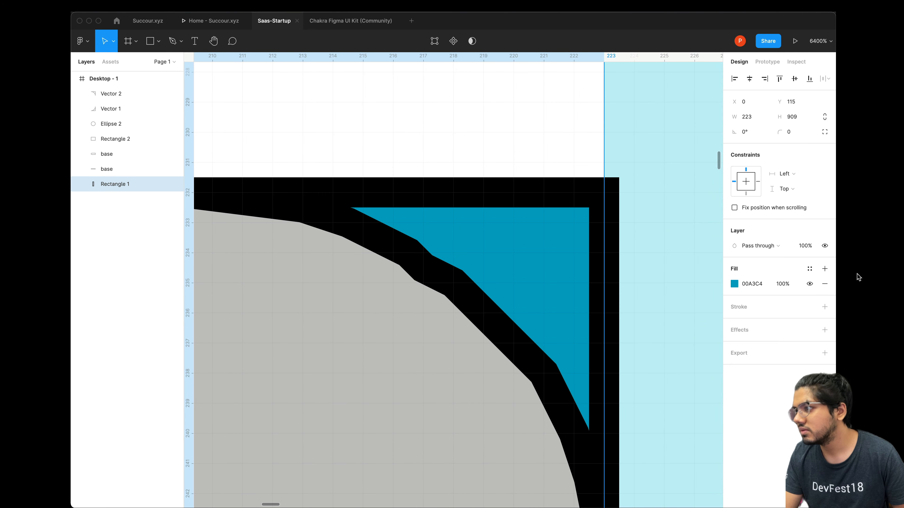
left_click(603, 206)
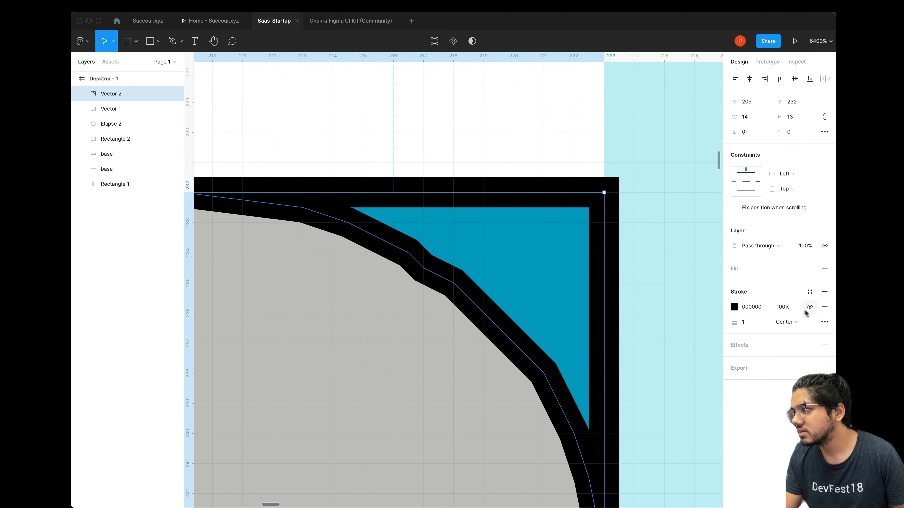
left_click(824, 307)
left_click(825, 269)
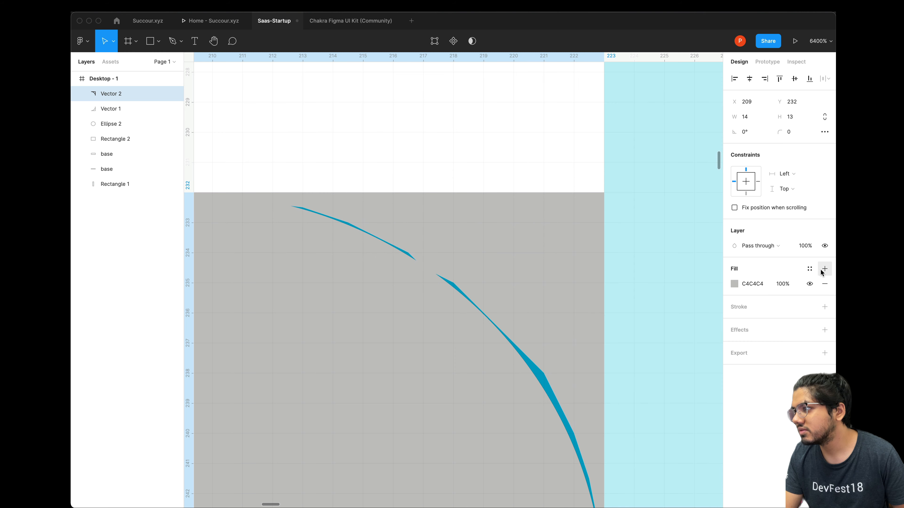
left_click(751, 284)
type("fff")
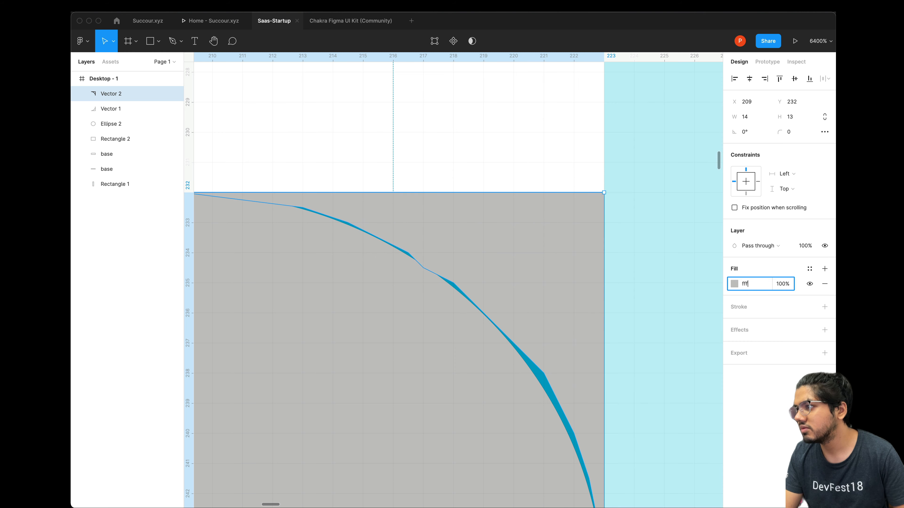
key("Return")
Delete the remaining grey ellipse beneath the lower white corner vector.
left_click(436, 368)
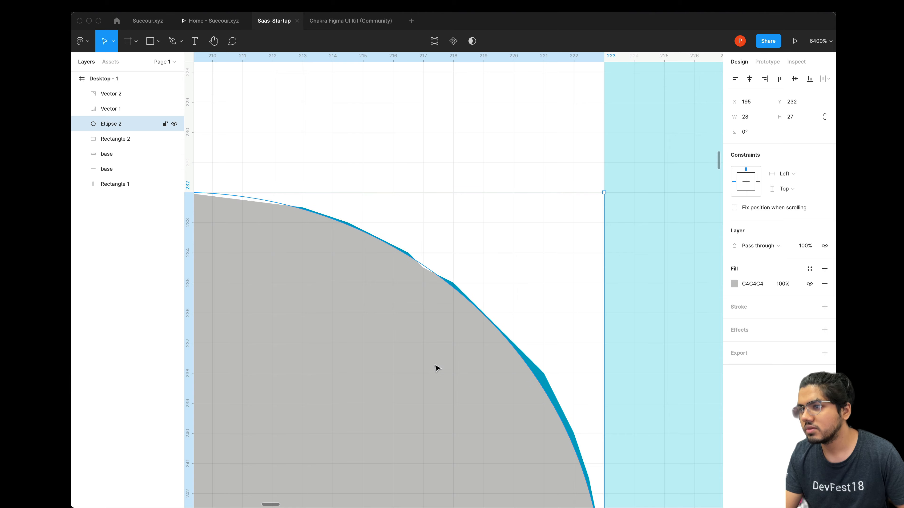
key("super+BackSpace")
key("super+minus")
key("super+minus")
key("super+minus")
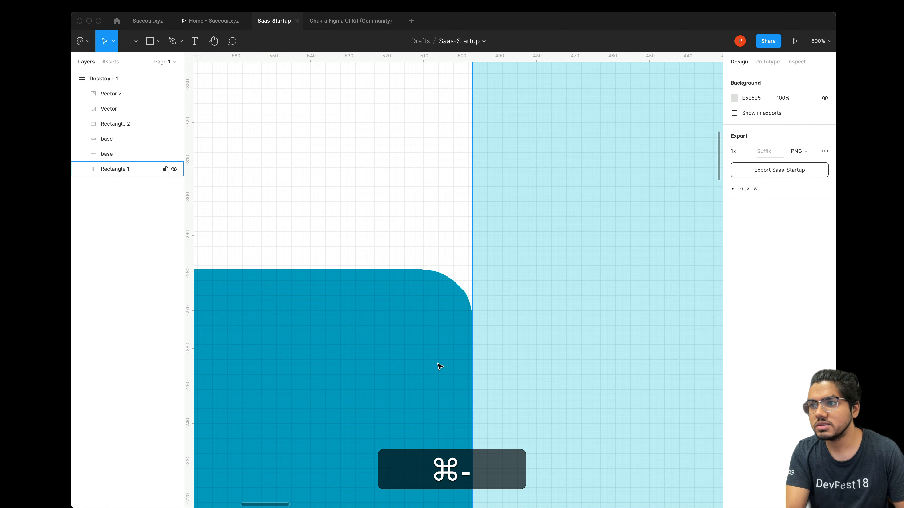
key("super+minus")
key("super+minus")
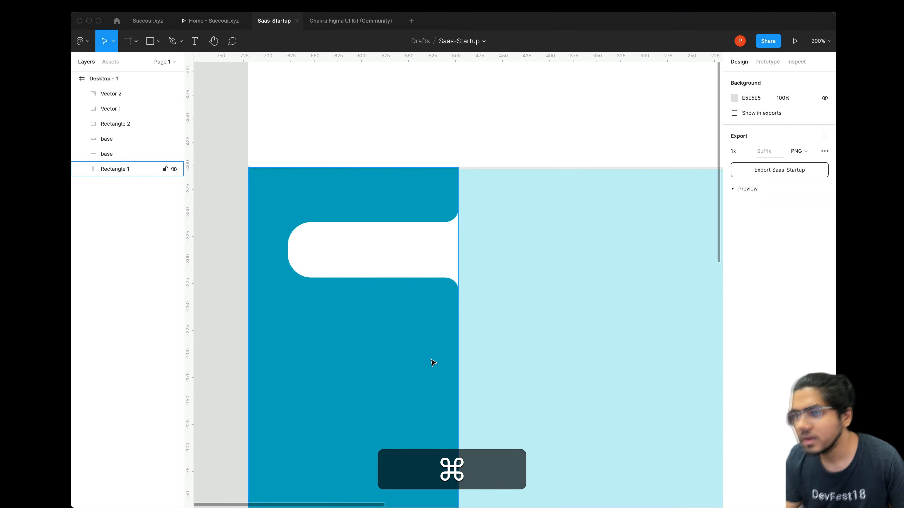
left_click(356, 273)
scroll(356, 273, "down", 3)
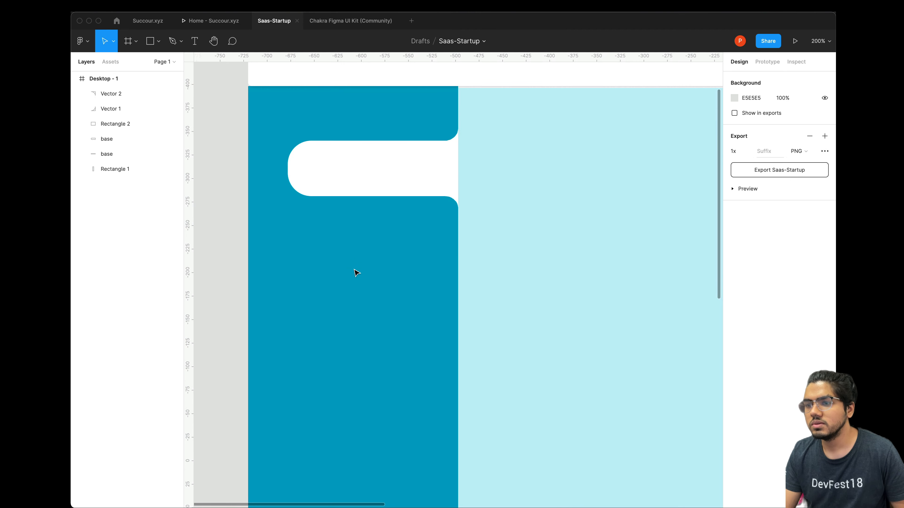
left_click(356, 273)
key("super+minus")
key("super+minus")
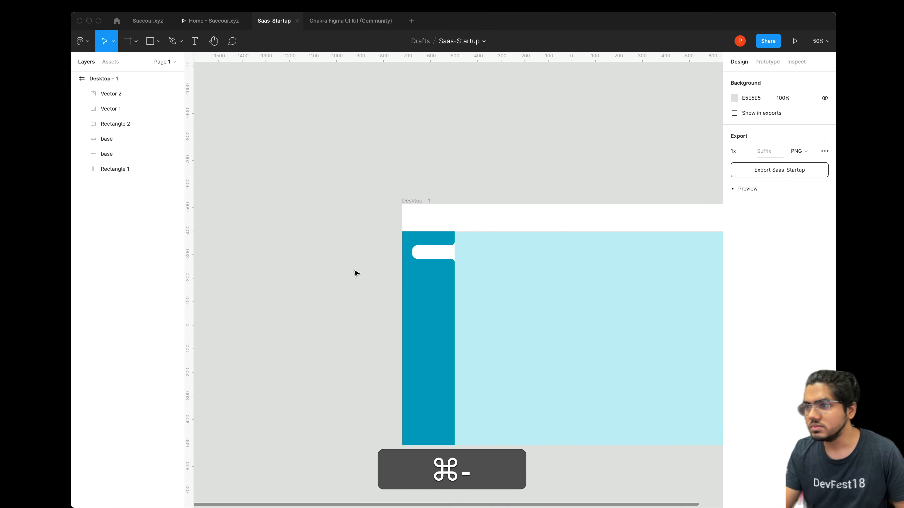
Check the sidebar highlight in the Home - Succour.xyz prototype against the dashboard, ending back in the Saas-Startup file.
scroll(498, 288, "down", 2)
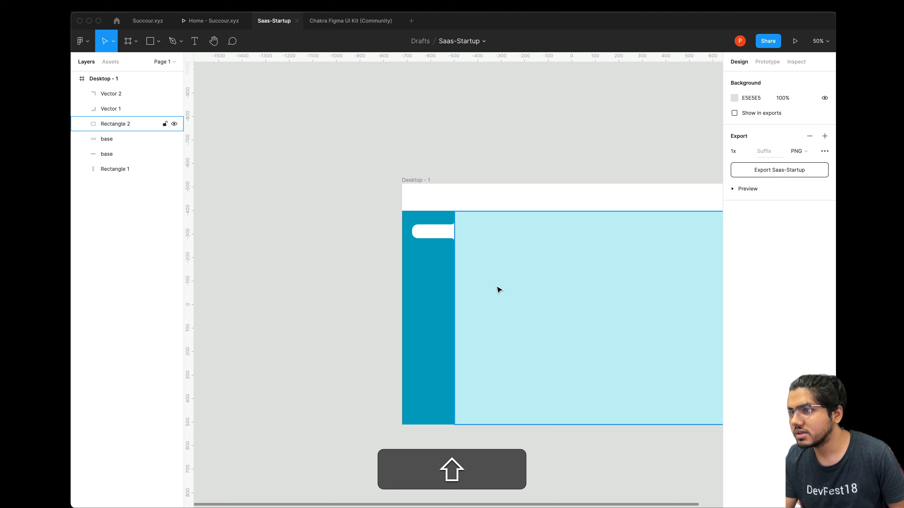
scroll(498, 290, "right", 3)
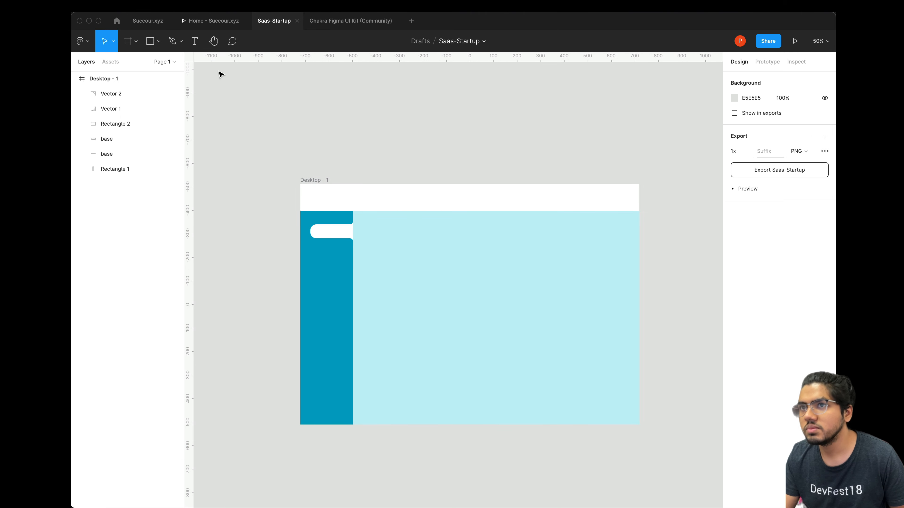
left_click(215, 22)
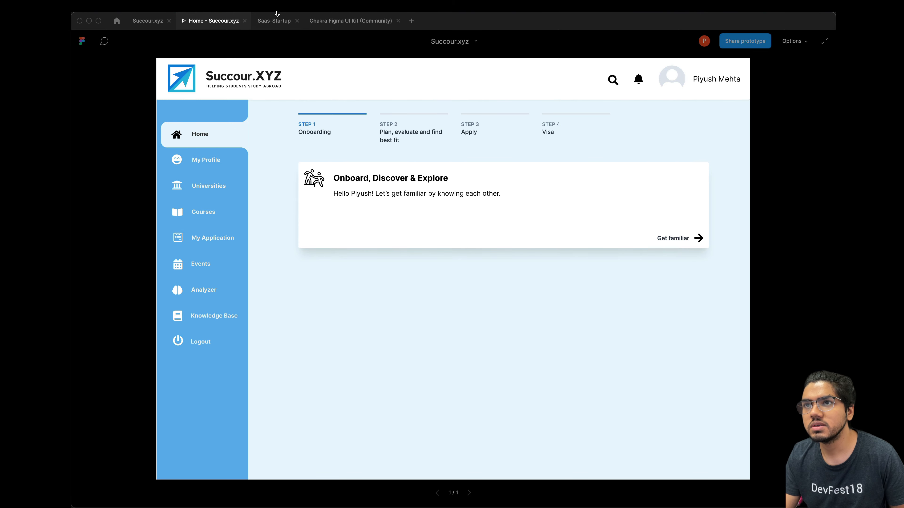
left_click(278, 24)
left_click(374, 235)
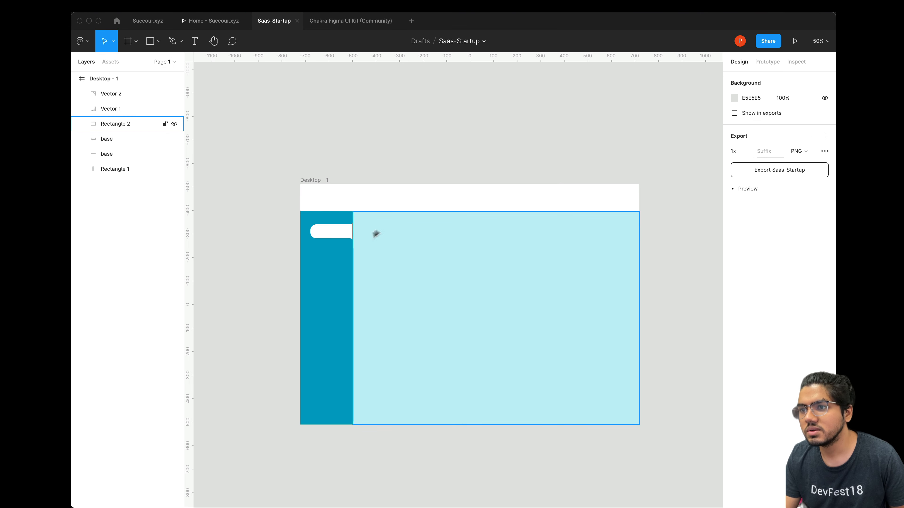
left_click(751, 284)
key("super+c")
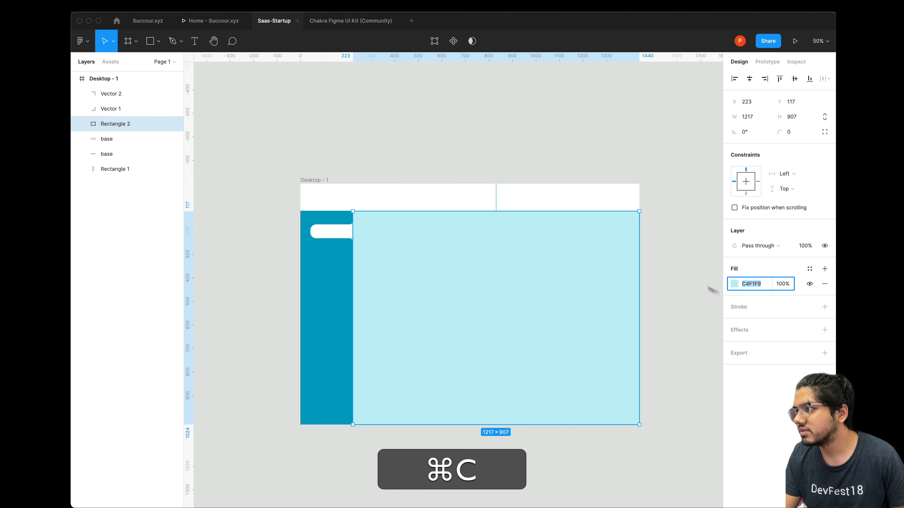
left_click(317, 232)
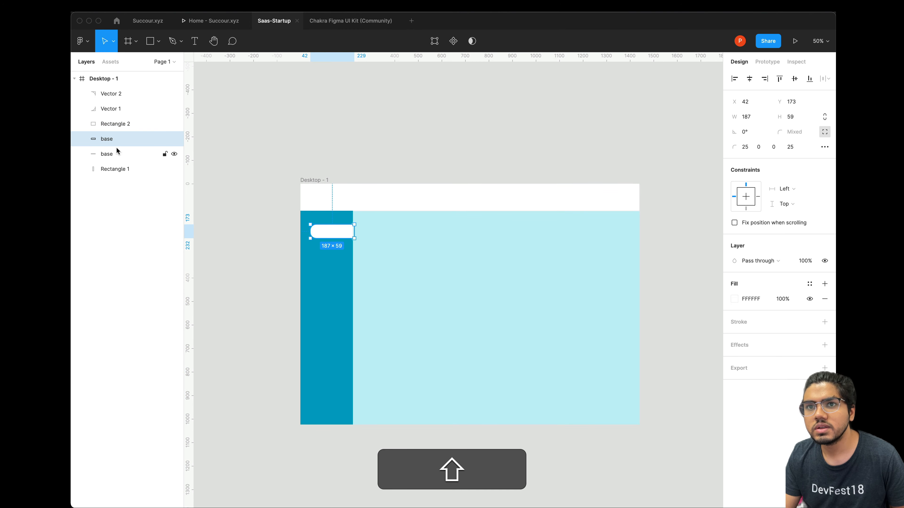
left_click(267, 189)
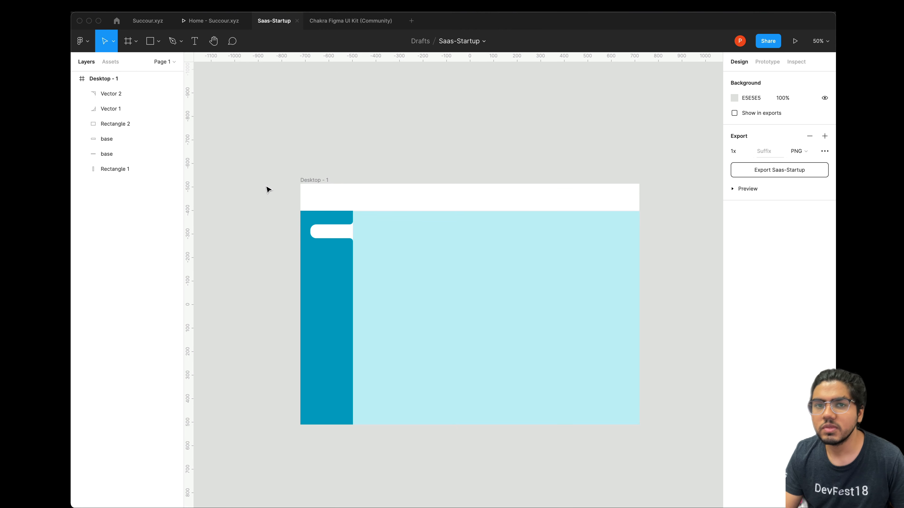
Turn the white header rectangle into a component and rename it Navbar.
left_click(310, 208)
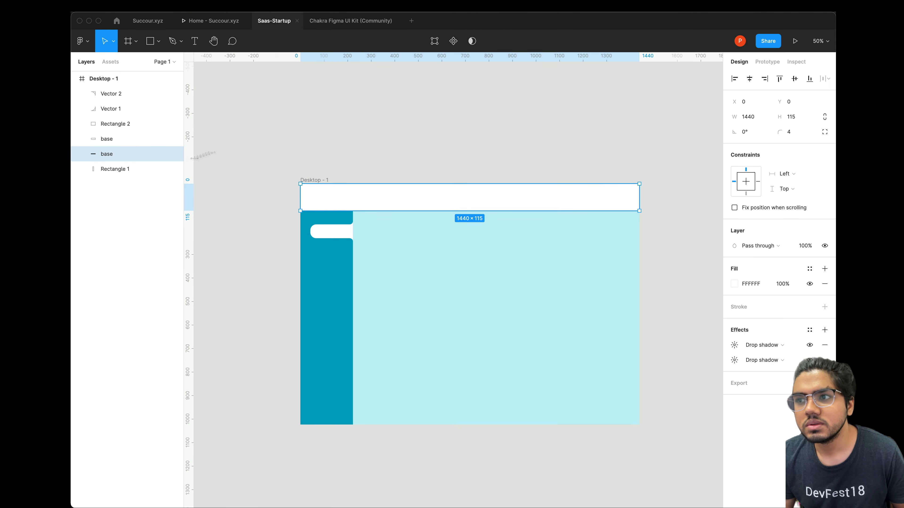
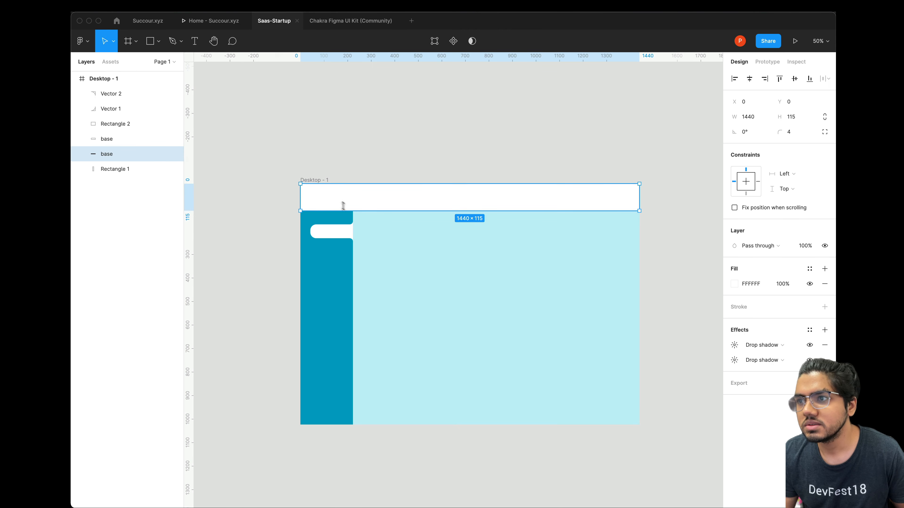
left_click(453, 42)
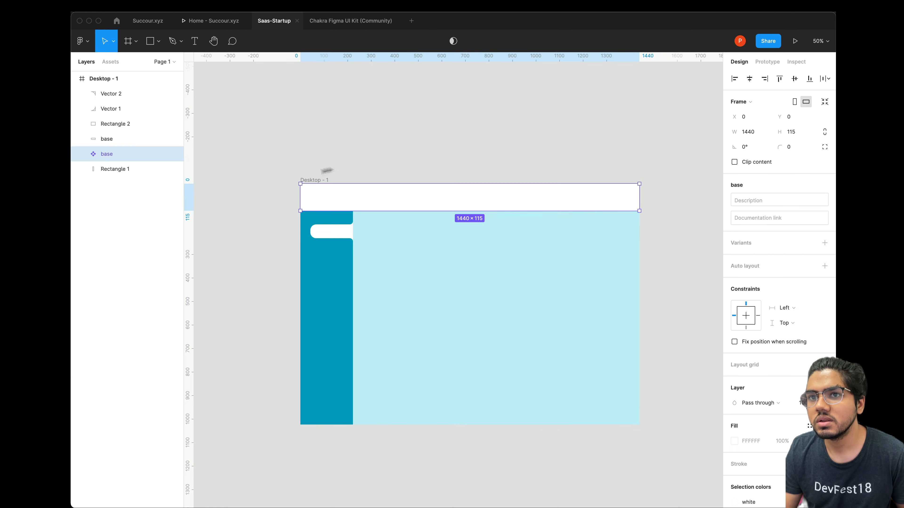
double_click(106, 153)
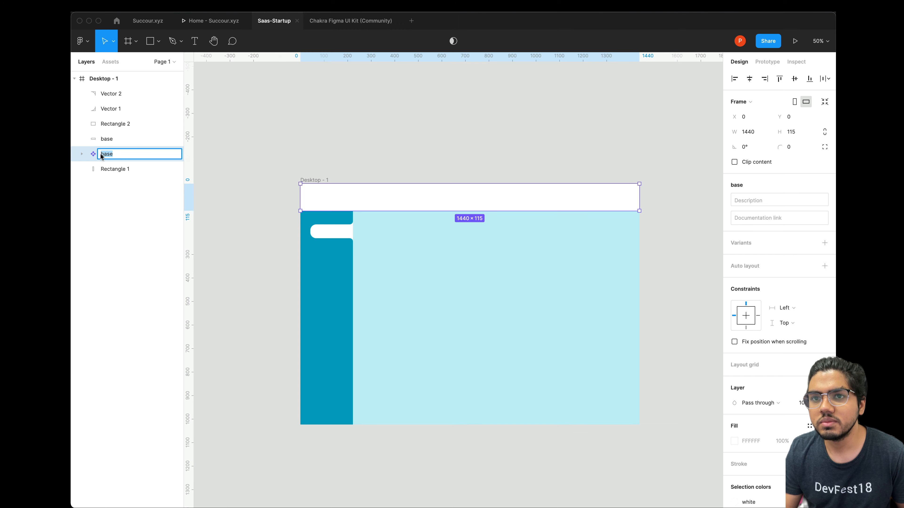
type("Navbar")
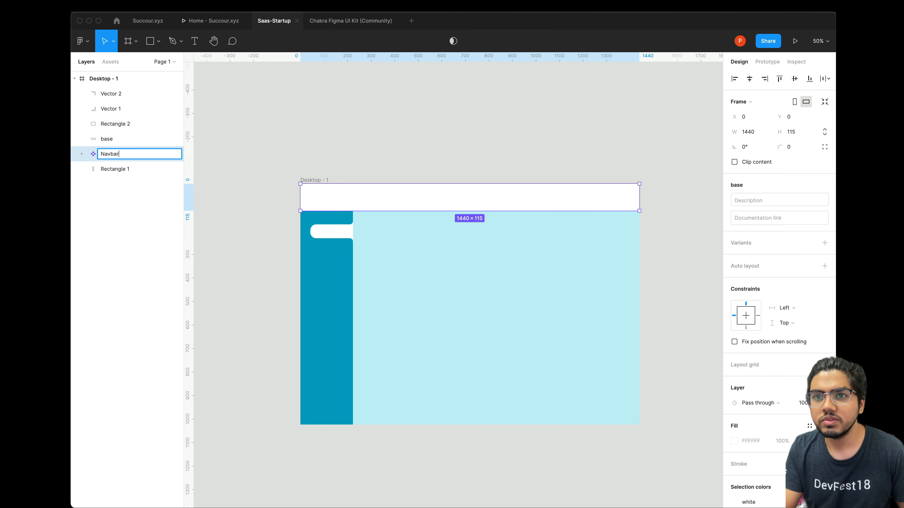
key("Return")
Create a component from the dark cyan sidebar rectangle and name it Sidebar.
left_click(106, 174)
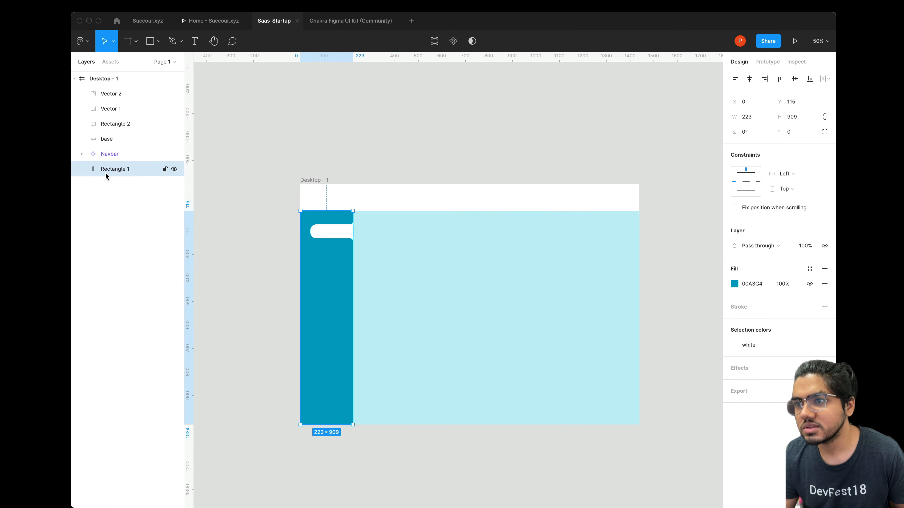
key("super")
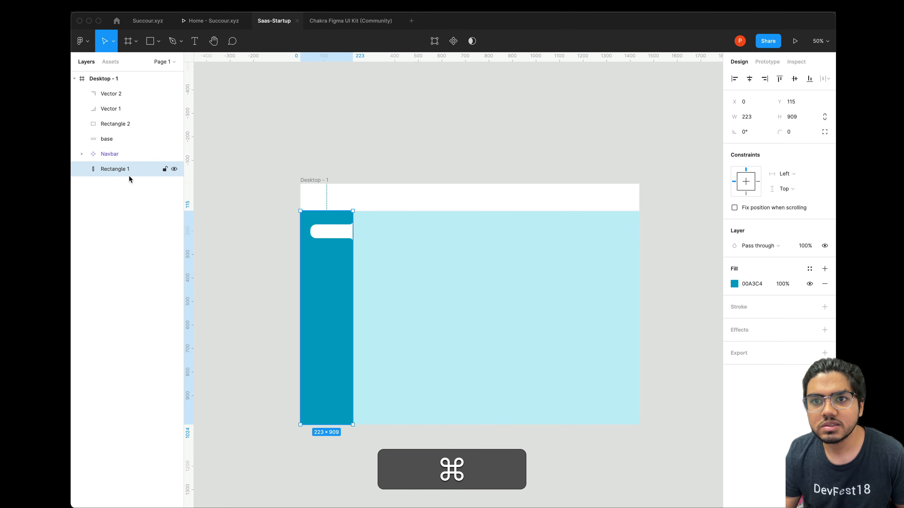
left_click(454, 41)
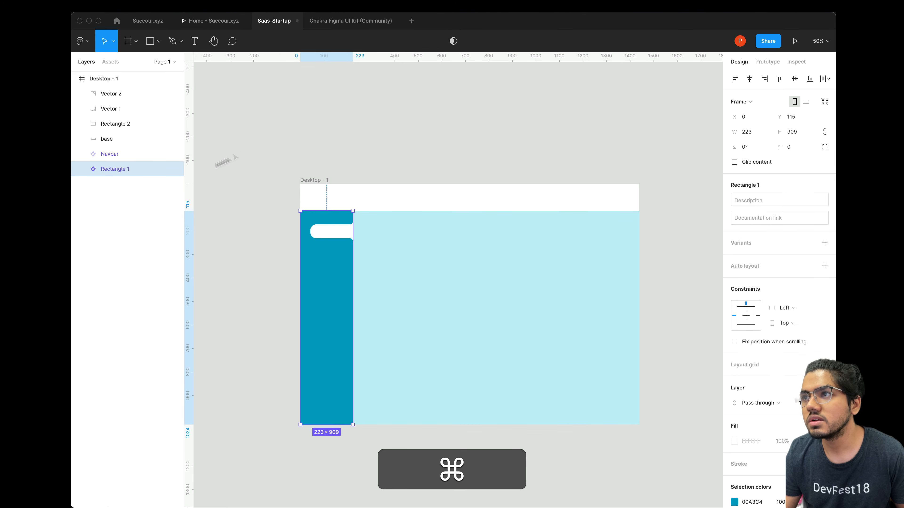
double_click(146, 170)
type("Side")
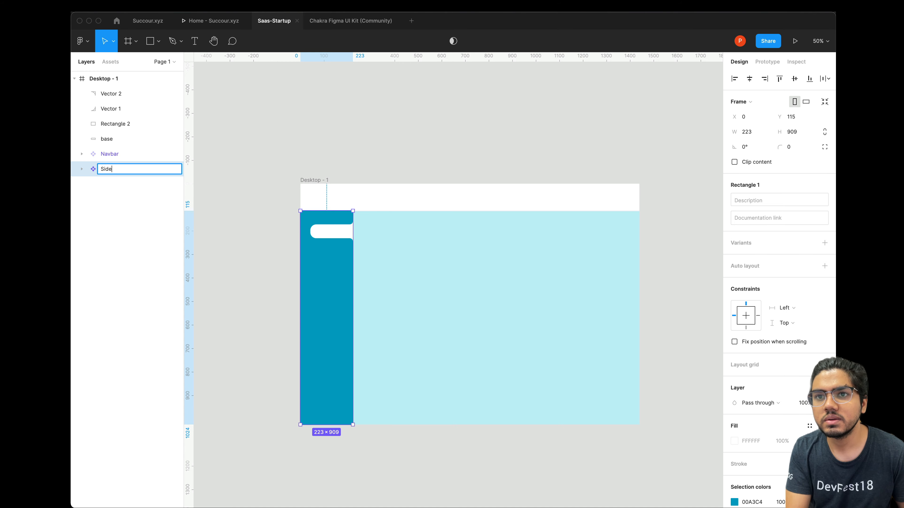
type("bar")
key("Return")
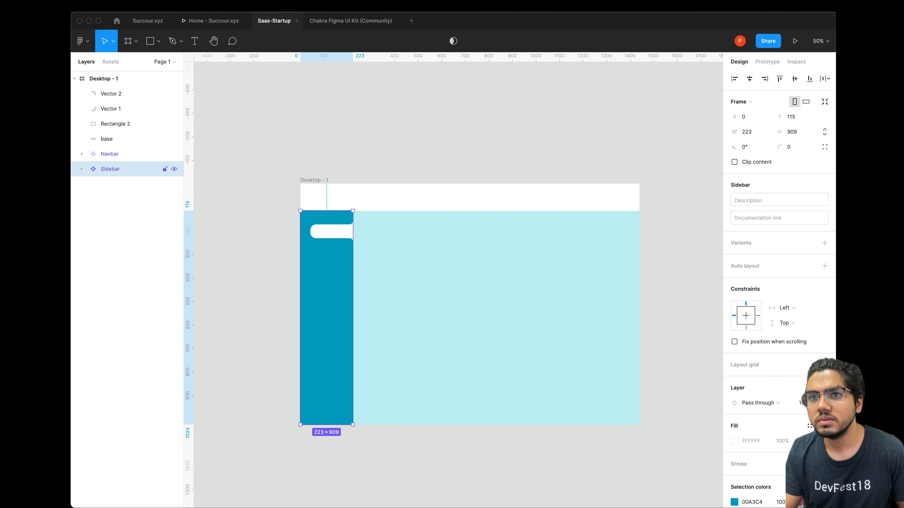
Move the layers Vector 2, Vector 1, Rectangle 2 and base into the Sidebar component.
left_click(116, 138)
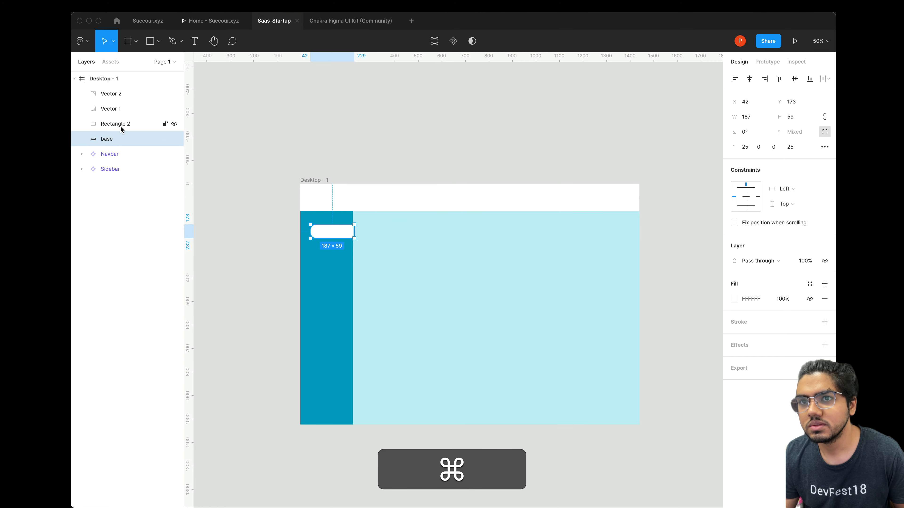
left_click(119, 125, "super")
left_click(124, 109, "super")
left_click(127, 93, "super")
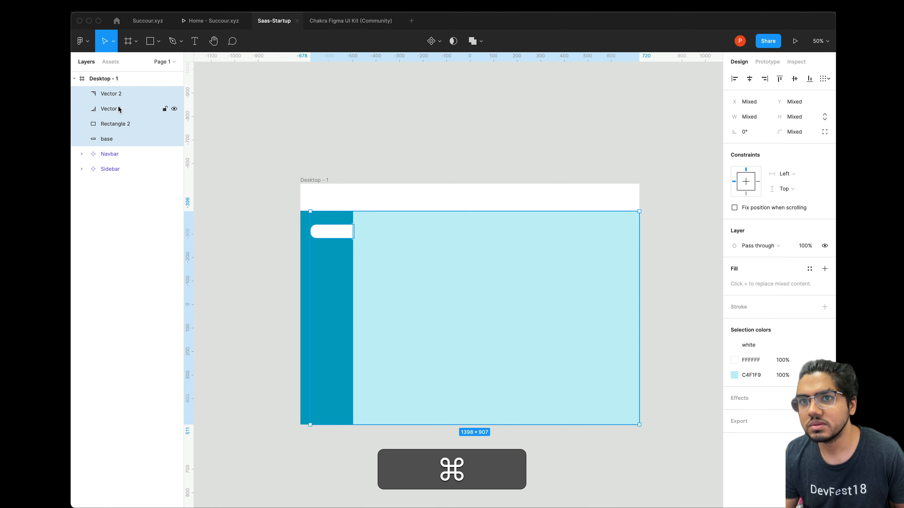
left_click_drag(119, 109, 121, 169)
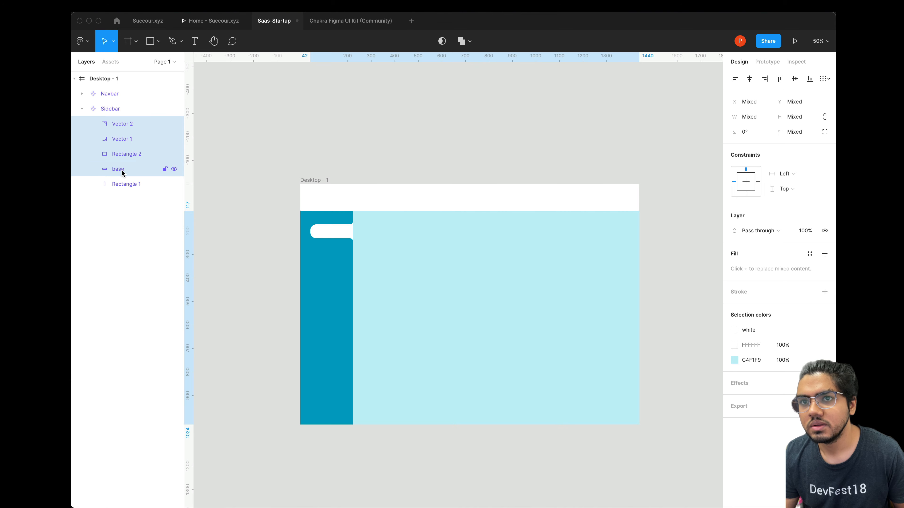
Copy the content area's fill colour C4F1F9 and apply it to the base shape of the sidebar highlight.
left_click(344, 236)
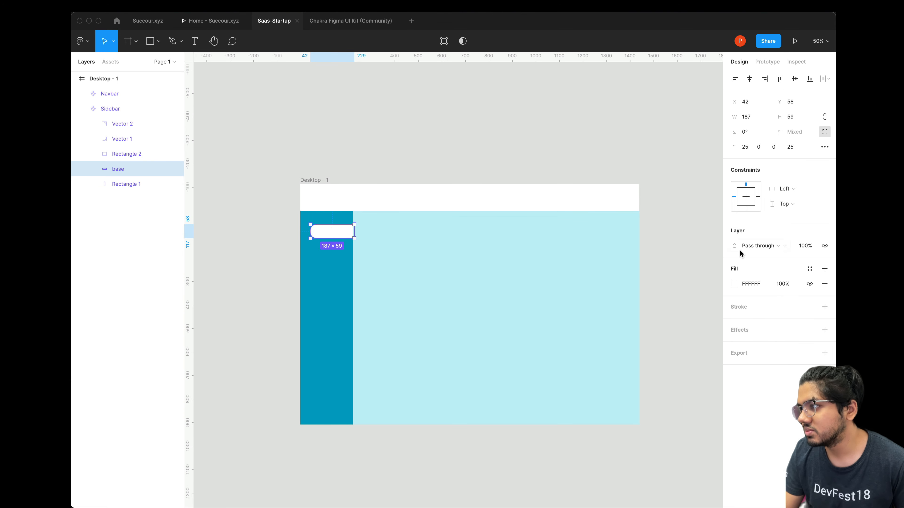
left_click(499, 256)
left_click(751, 269)
key("super+c")
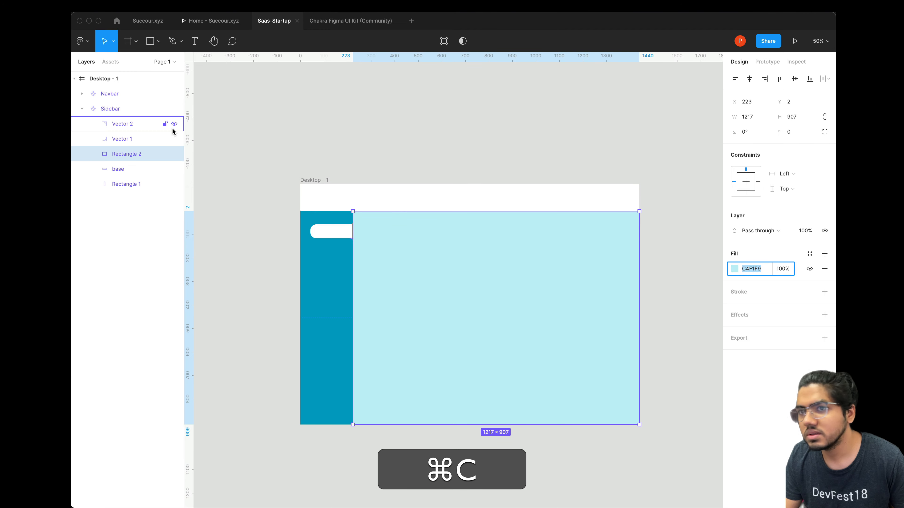
left_click(133, 172)
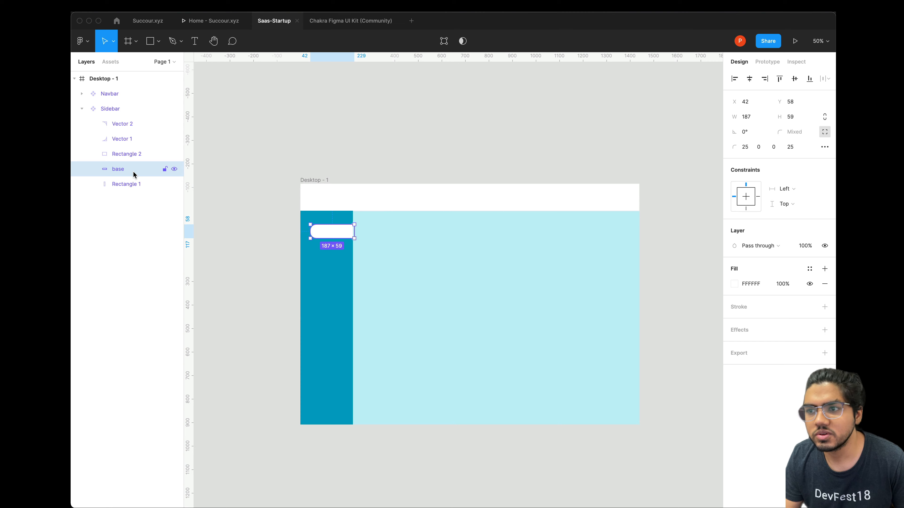
left_click(132, 184)
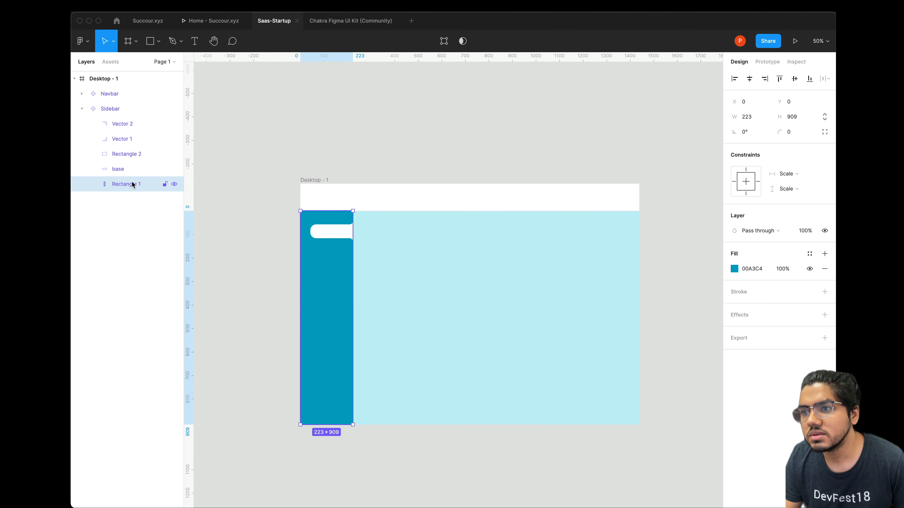
left_click(133, 170)
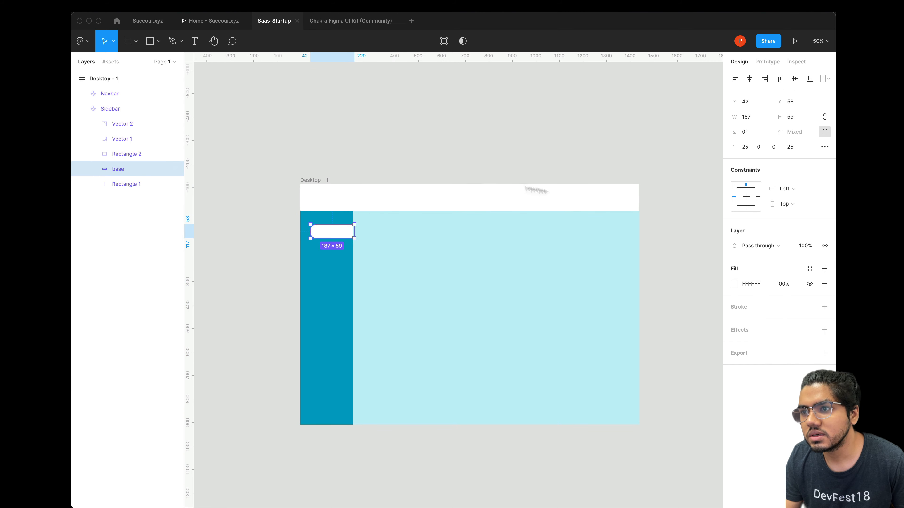
left_click(745, 283)
key("super+v")
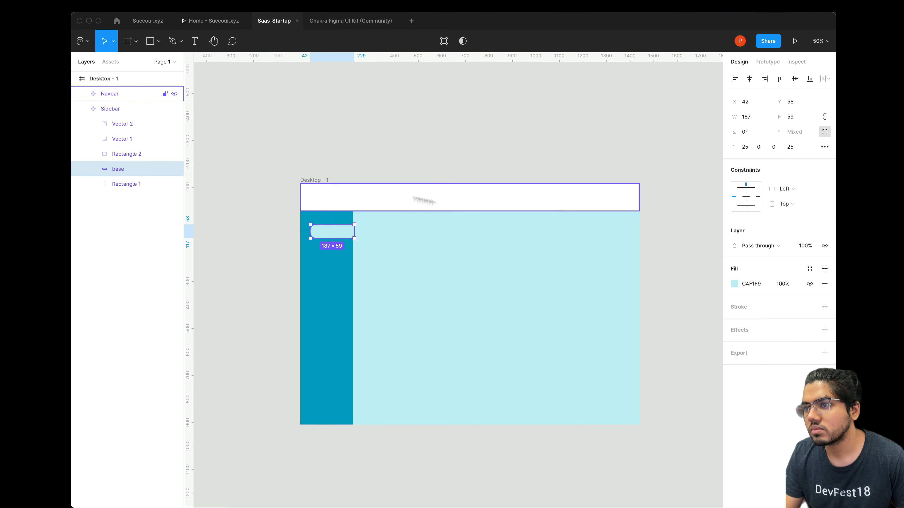
Change the fill of both corner vectors, Vector 1 and Vector 2, to C4F1F9.
left_click(137, 139)
left_click(760, 268)
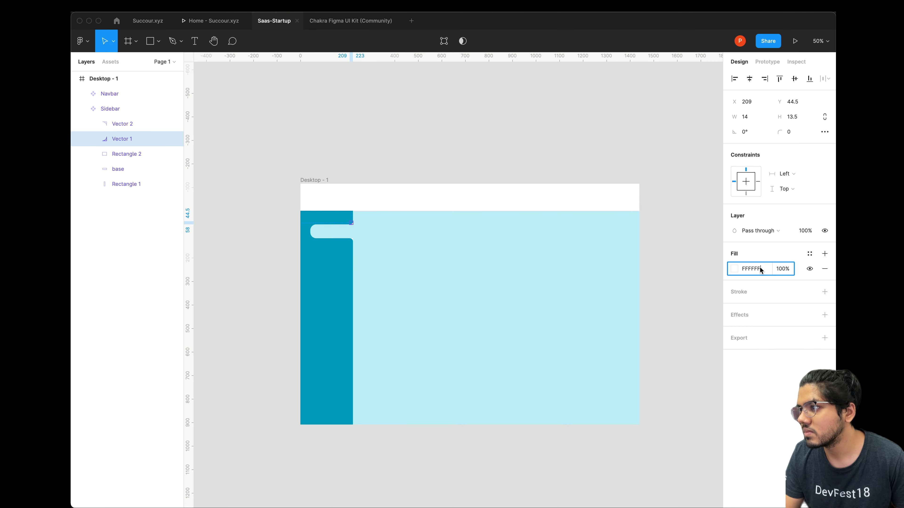
key("super+v")
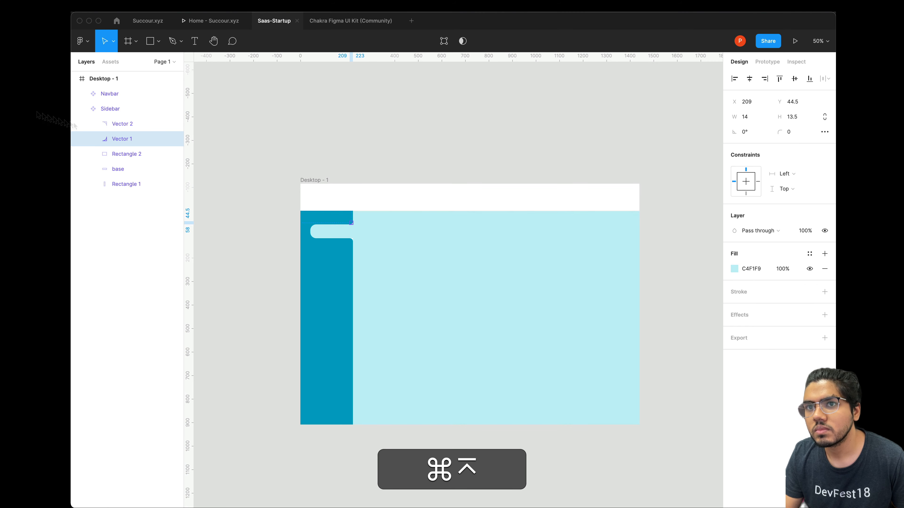
left_click(141, 123)
left_click(756, 269)
key("super+v")
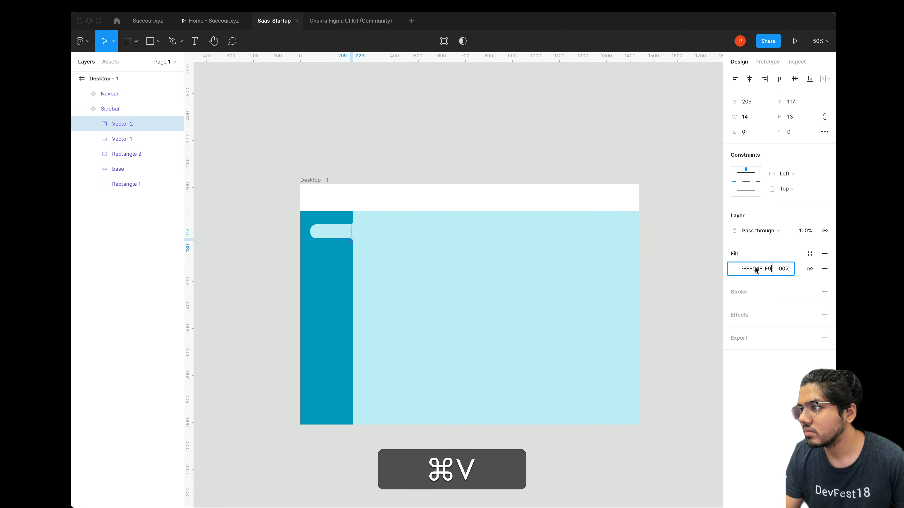
key("super+a")
key("Return")
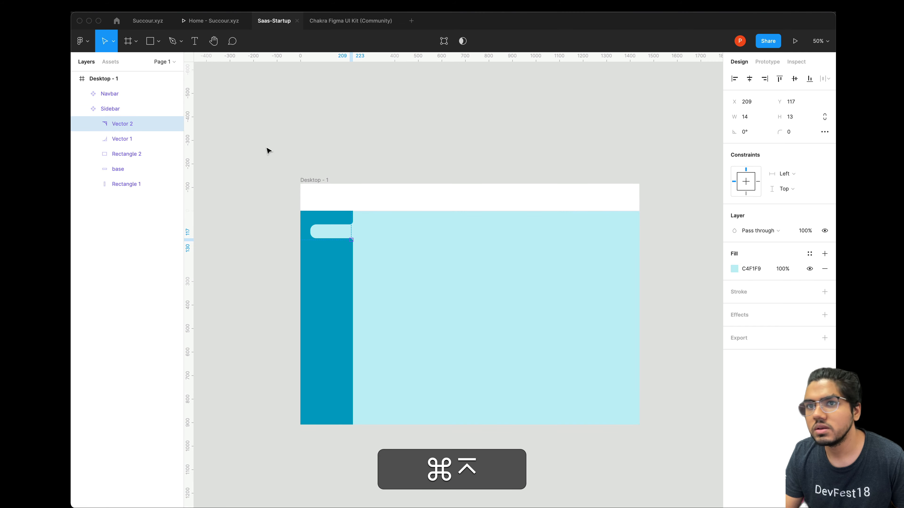
Group Vector 1, Vector 2 and base inside the Sidebar component, leaving Rectangle 2 out of the group.
left_click(140, 139, "shift")
left_click(131, 157, "shift")
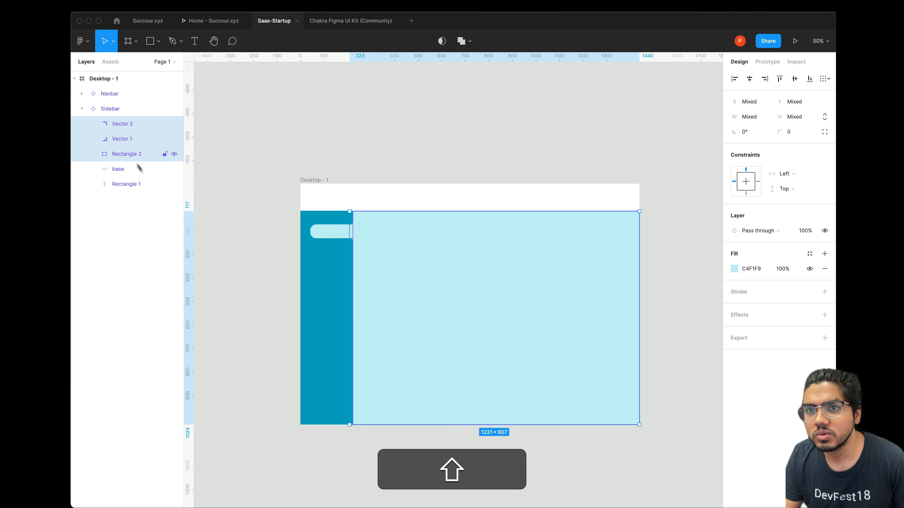
left_click(127, 153, "shift+super")
left_click(124, 169, "super")
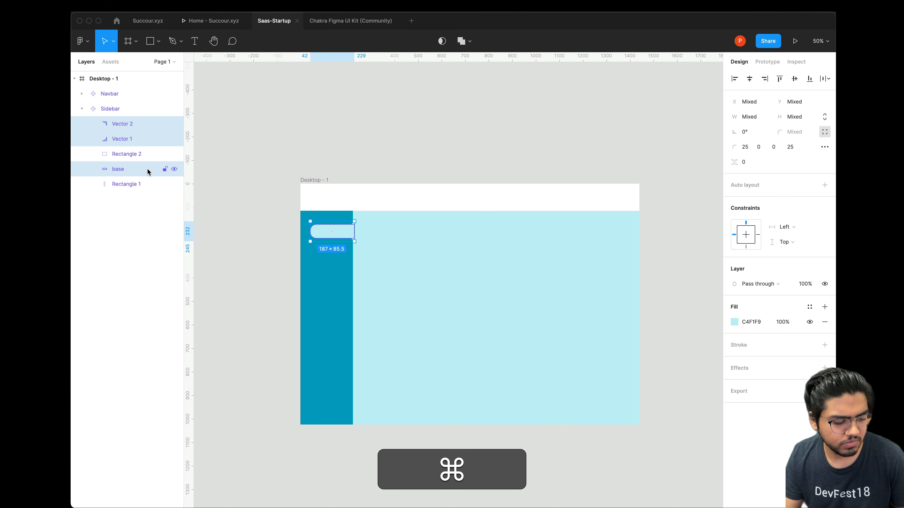
key("super+g")
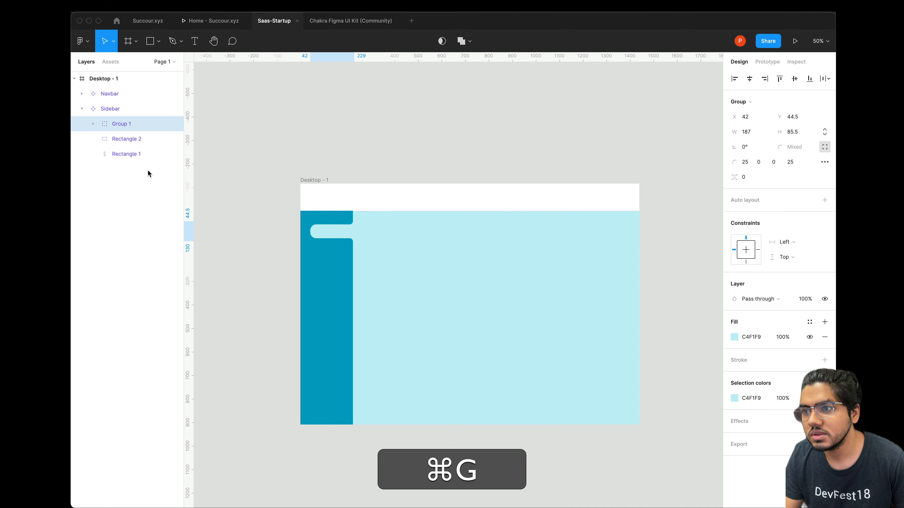
left_click(361, 149)
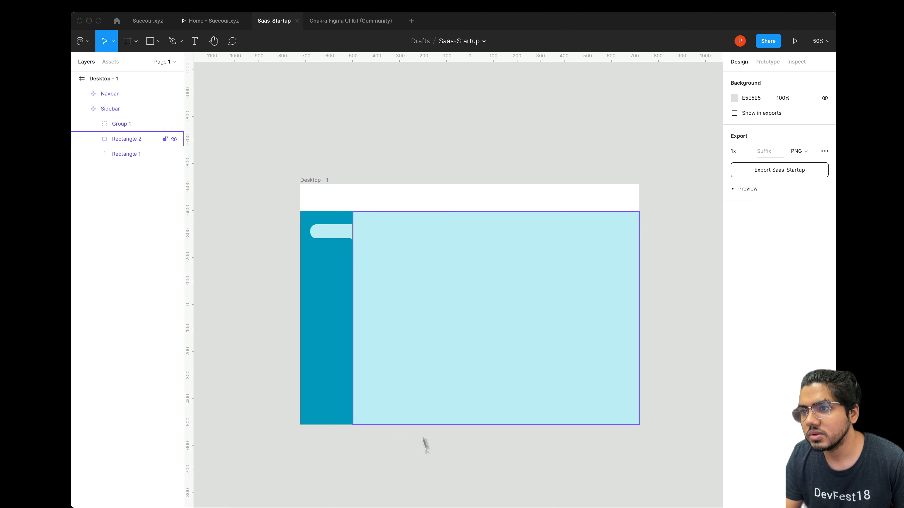
mouse_move(377, 506)
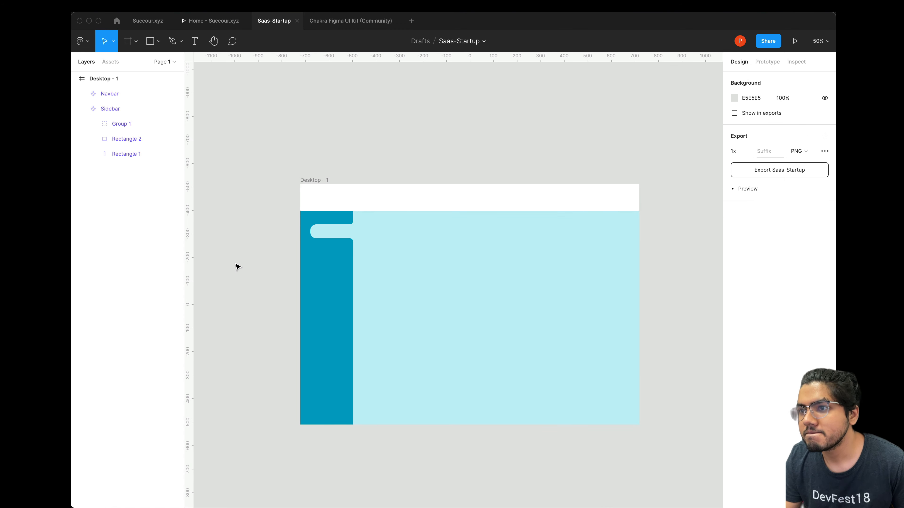
Review the sidebar items in the Home - Succour.xyz prototype, then return to Saas-Startup and look up the available plugins.
left_click(212, 22)
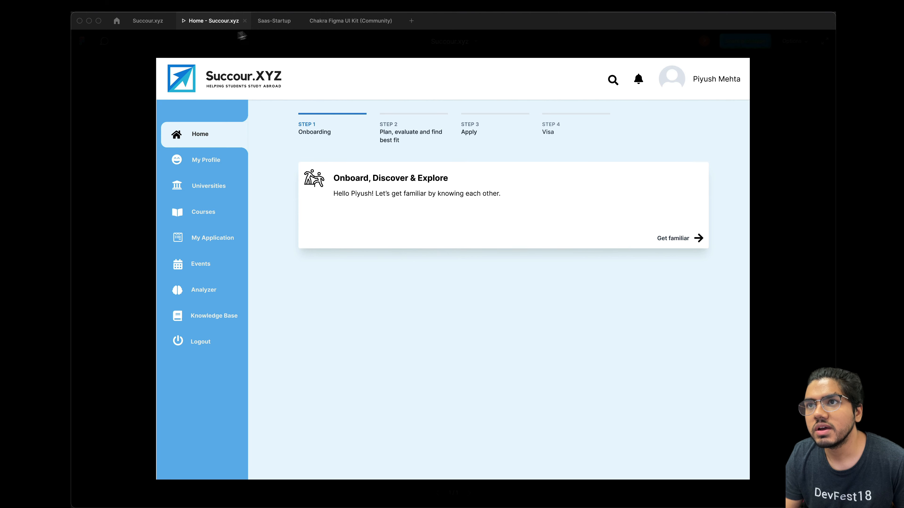
left_click(273, 22)
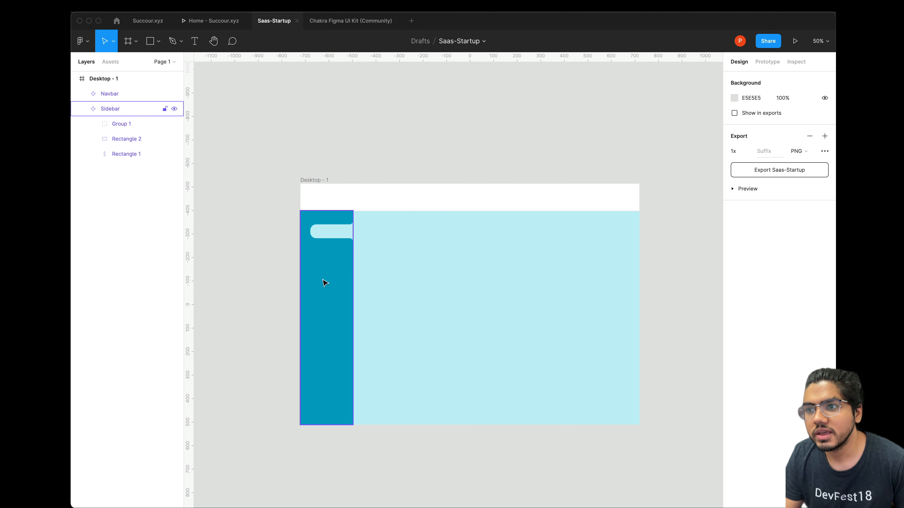
left_click(243, 7)
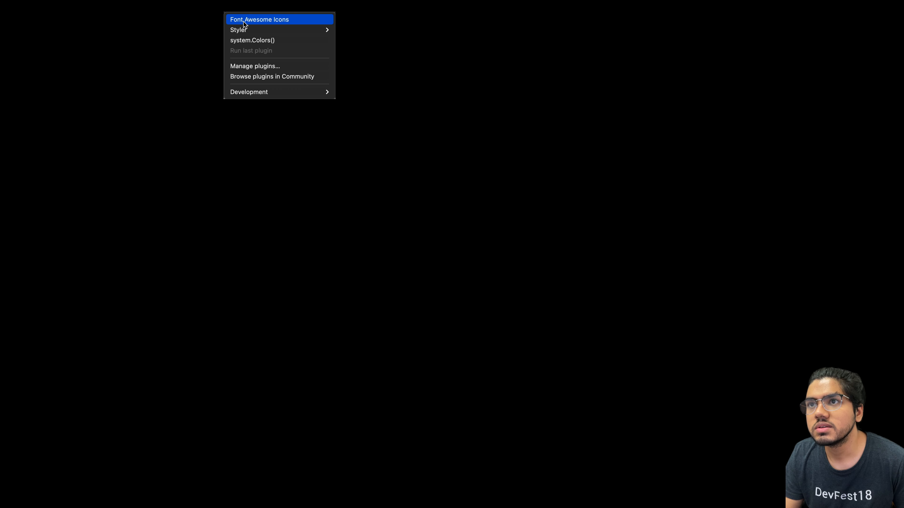
In Safari, search for "font awesome icons figma", view the Font Awesome Icons plugin page, then close it and return to Figma.
key("super+Tab")
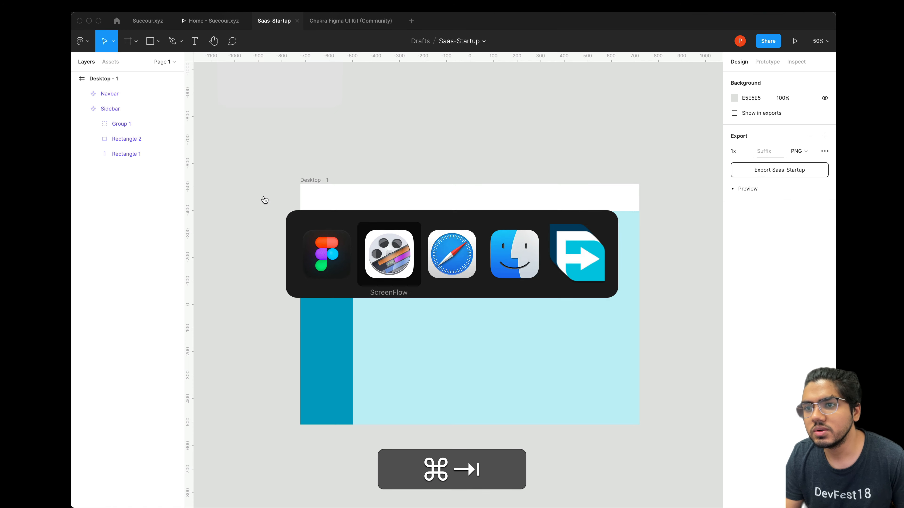
key("super+Tab")
key("super+t")
type("f")
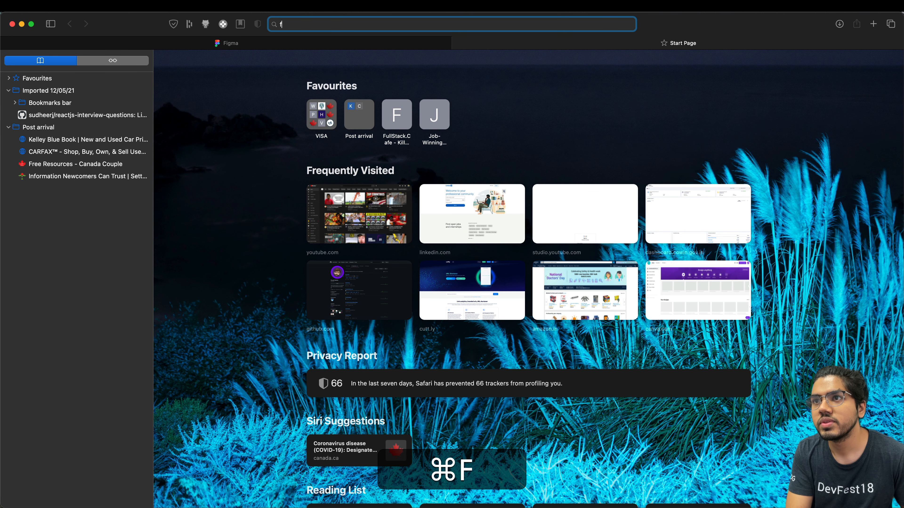
type("ont aw")
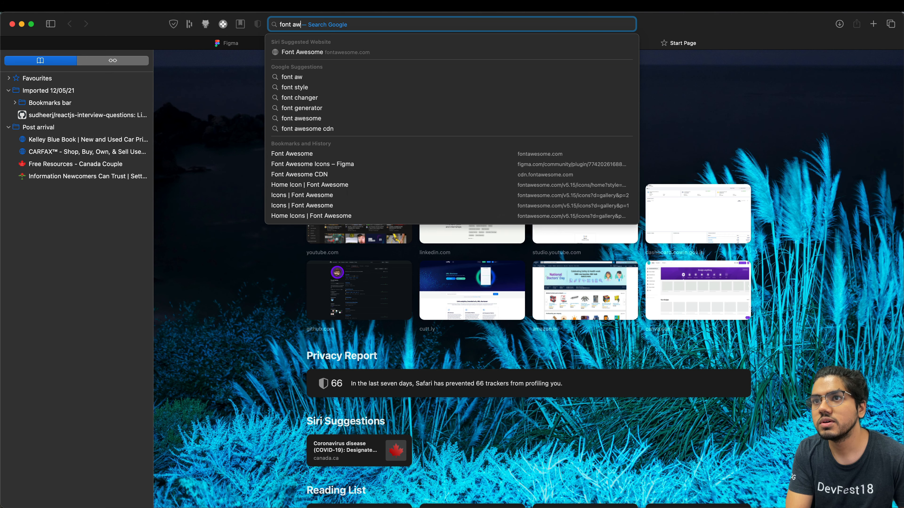
type("esome icons figma")
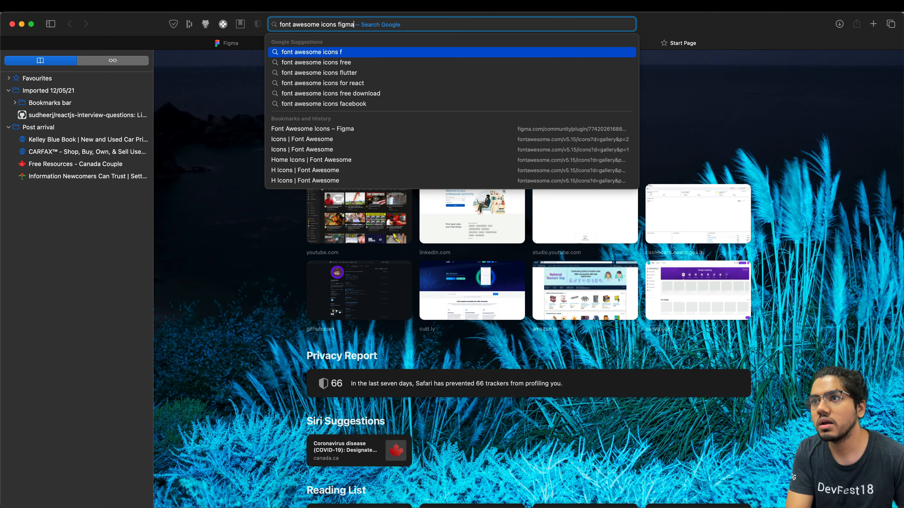
key("Return")
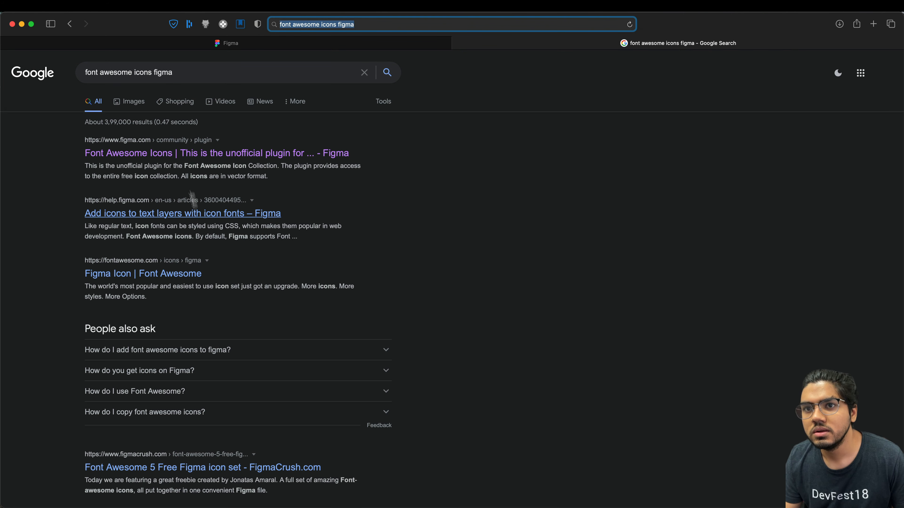
left_click(183, 152)
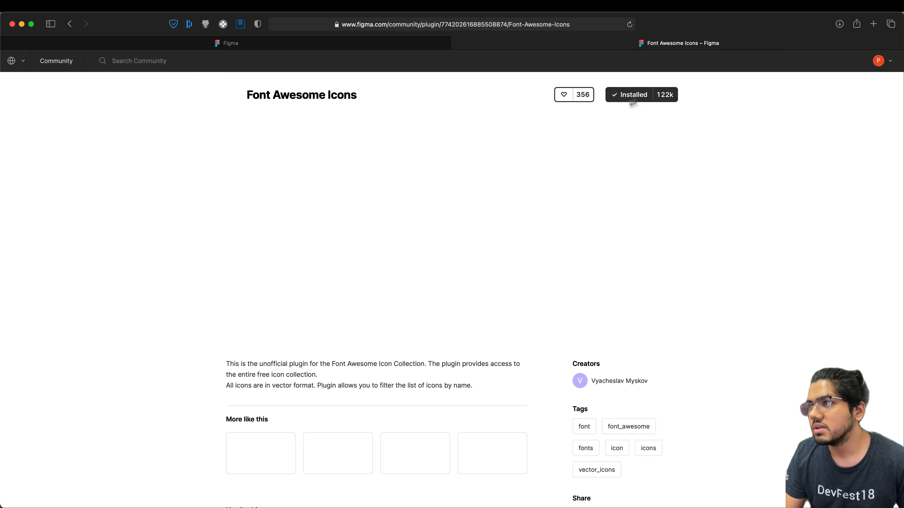
key("super+w")
key("super+Tab")
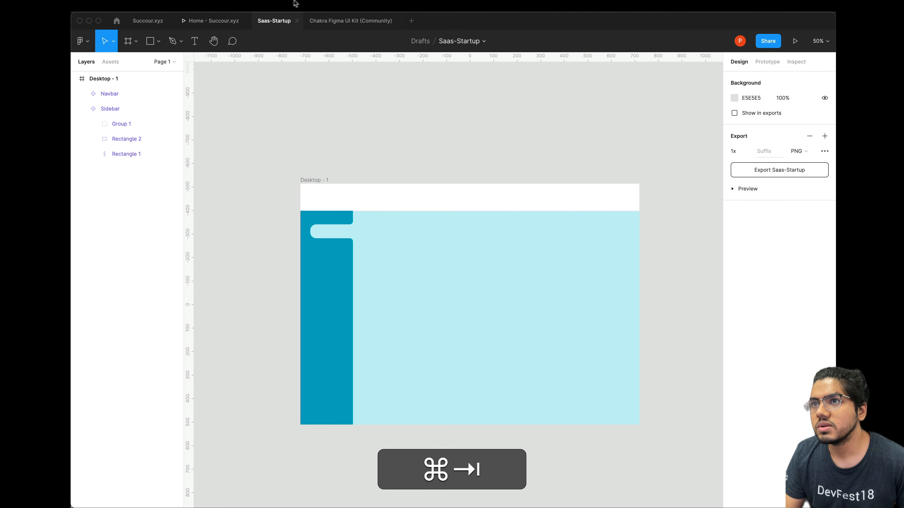
Run the Font Awesome Icons plugin, search for "Home" and place the house icon on the sidebar highlight.
left_click(244, 4)
left_click(249, 18)
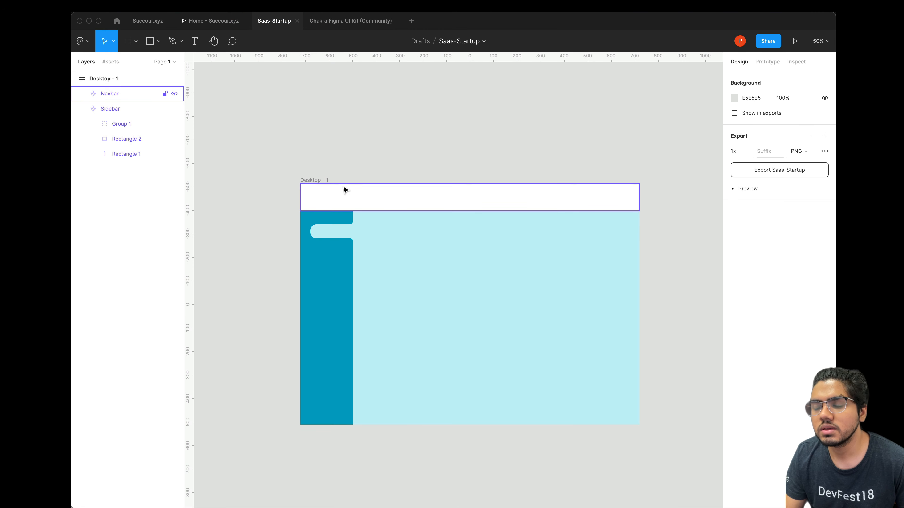
left_click(459, 227)
type("H")
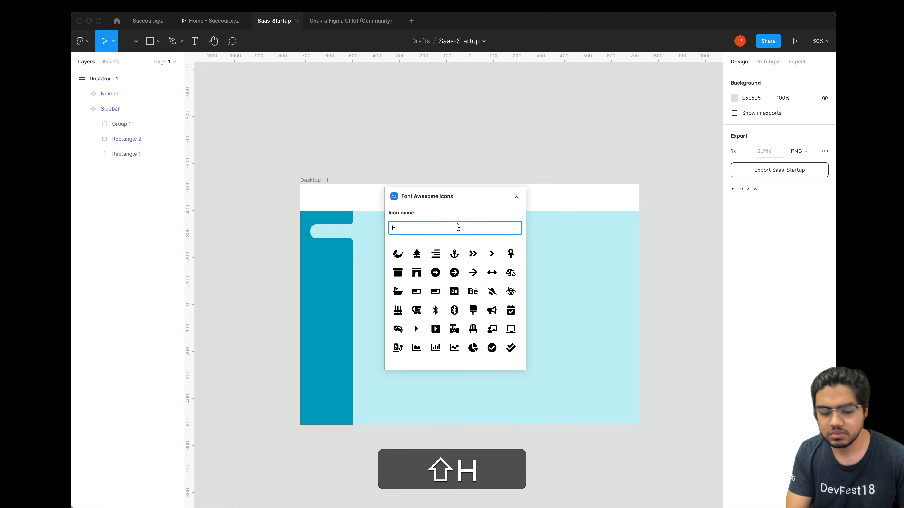
type("ome")
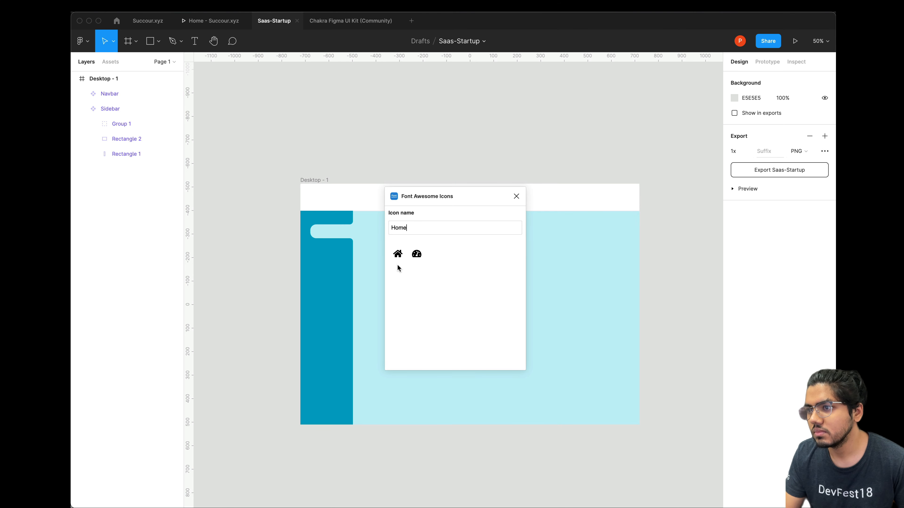
left_click_drag(398, 262, 320, 233)
Delete the leftover home frame in the content area, keeping the house icon in the sidebar.
key("cmd+equal")
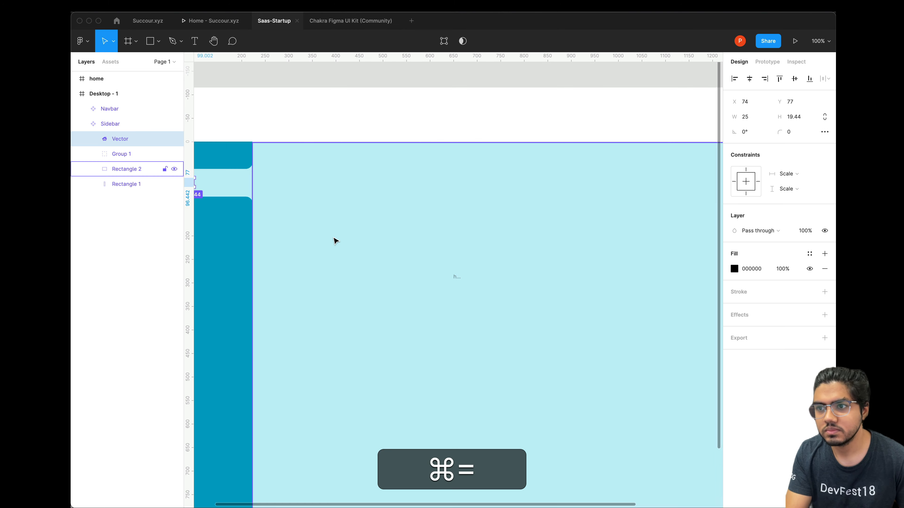
left_click_drag(334, 238, 434, 253)
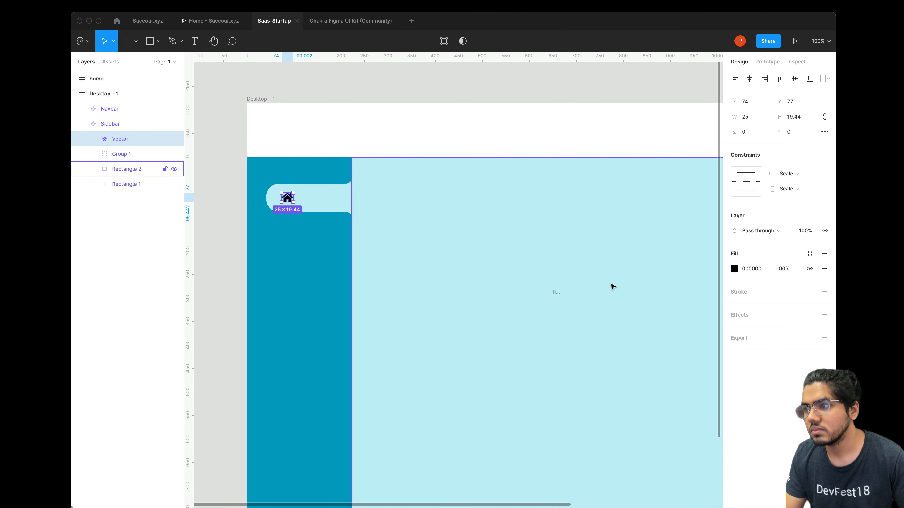
left_click(556, 297)
key("Delete")
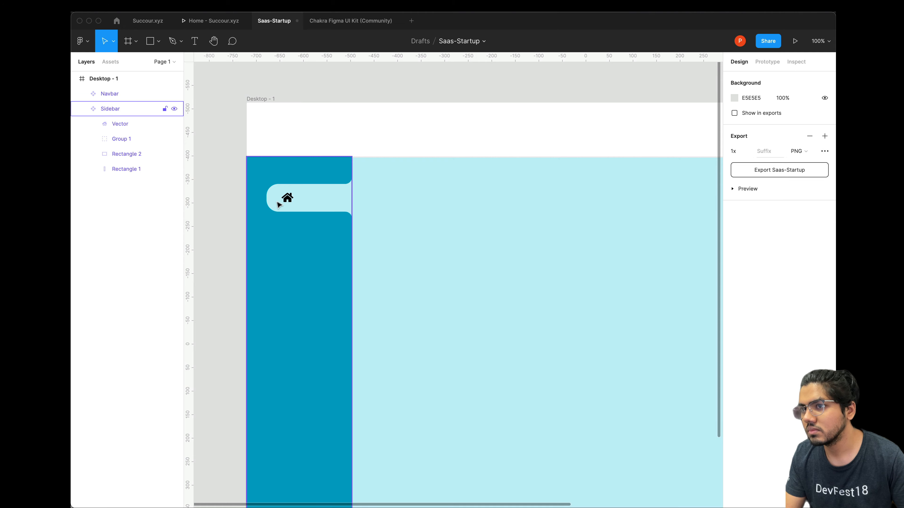
In the Chakra Figma UI Kit file, copy the sm sample from the Text group of the Typography frame.
left_click(286, 198)
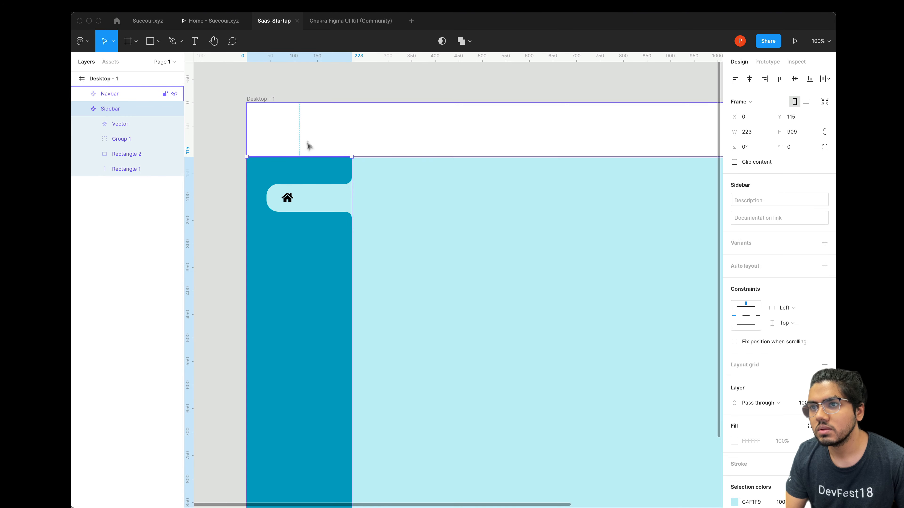
left_click(338, 21)
scroll(395, 191, "up", 10)
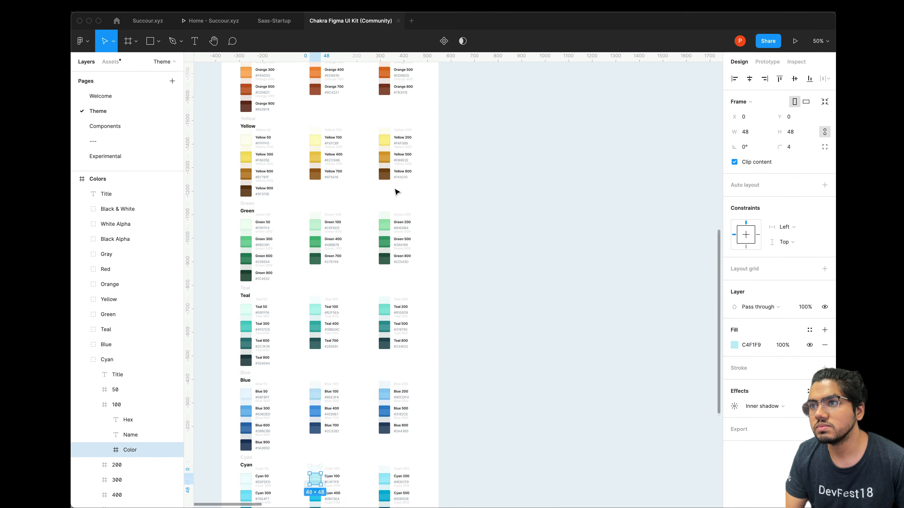
scroll(395, 191, "up", 5)
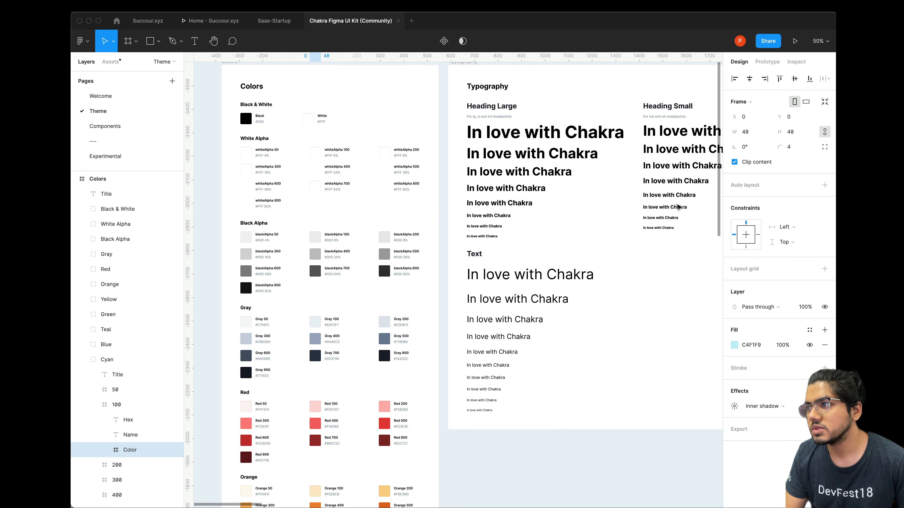
left_click(504, 352)
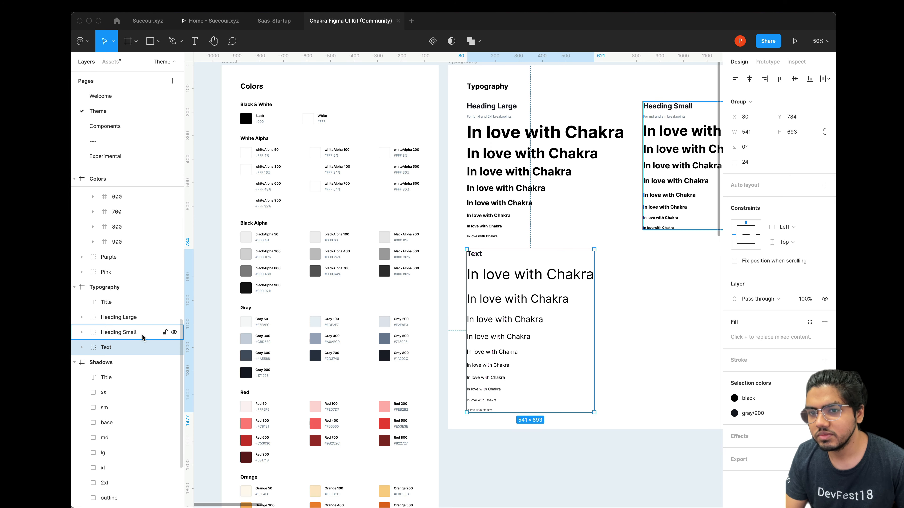
scroll(121, 356, "down", 5)
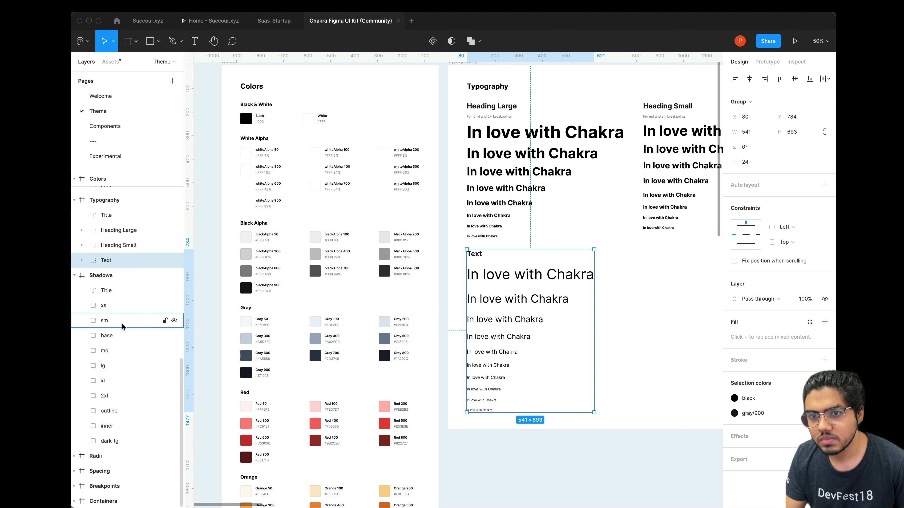
left_click(119, 321)
scroll(117, 232, "up", 2)
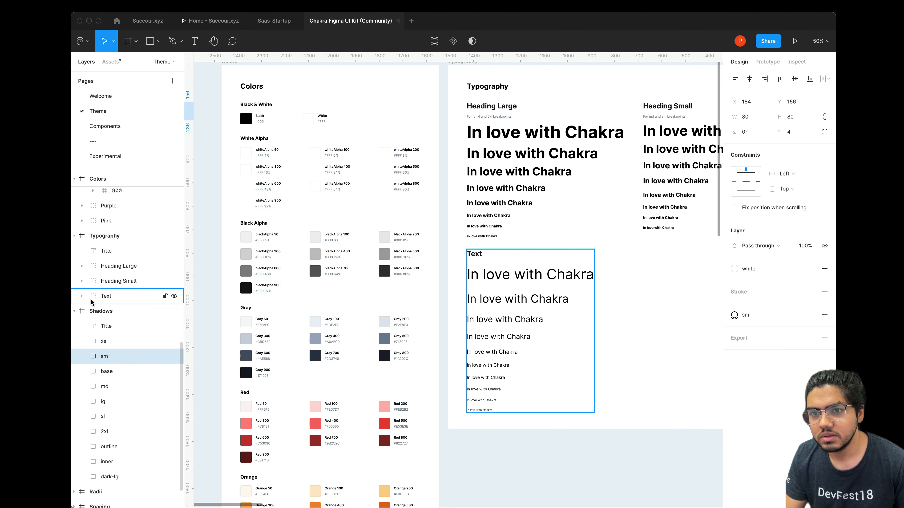
left_click(81, 298)
left_click(130, 342)
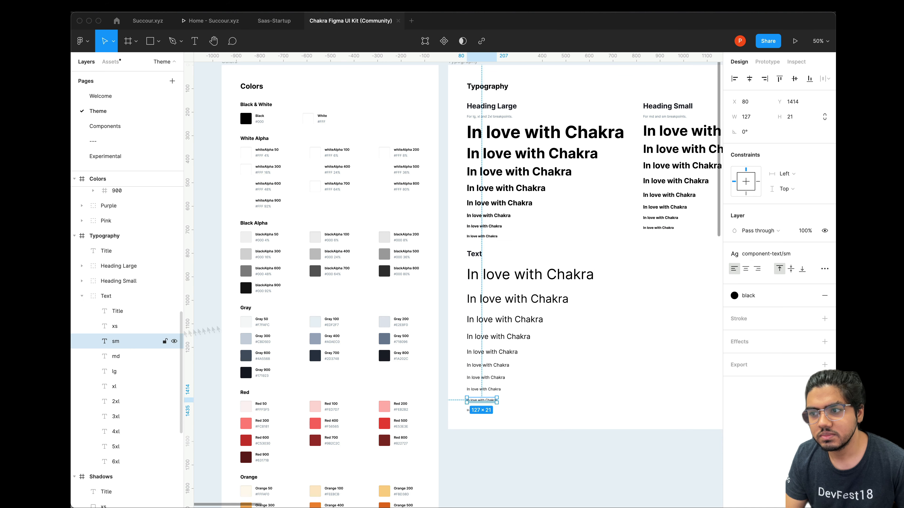
key("super+c")
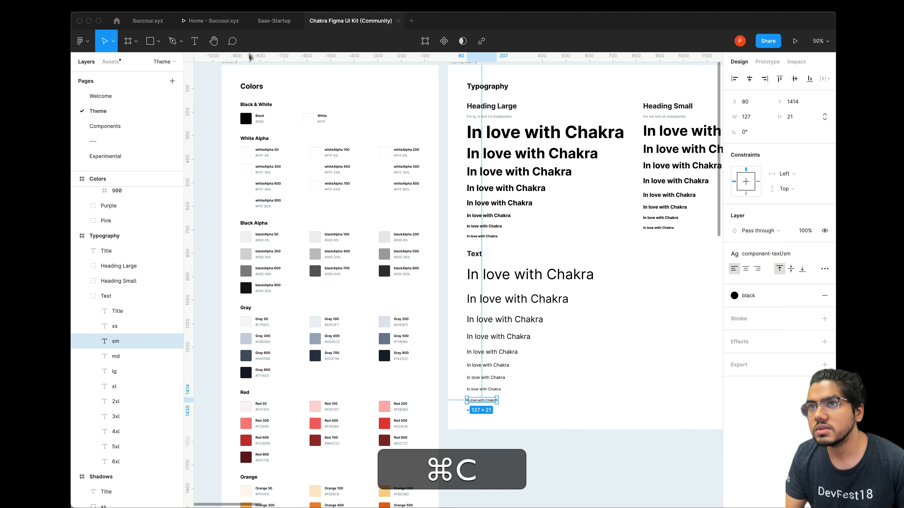
Paste the sm text into the Sidebar component of Saas-Startup and place it beside the house icon.
left_click(224, 21)
left_click(275, 22)
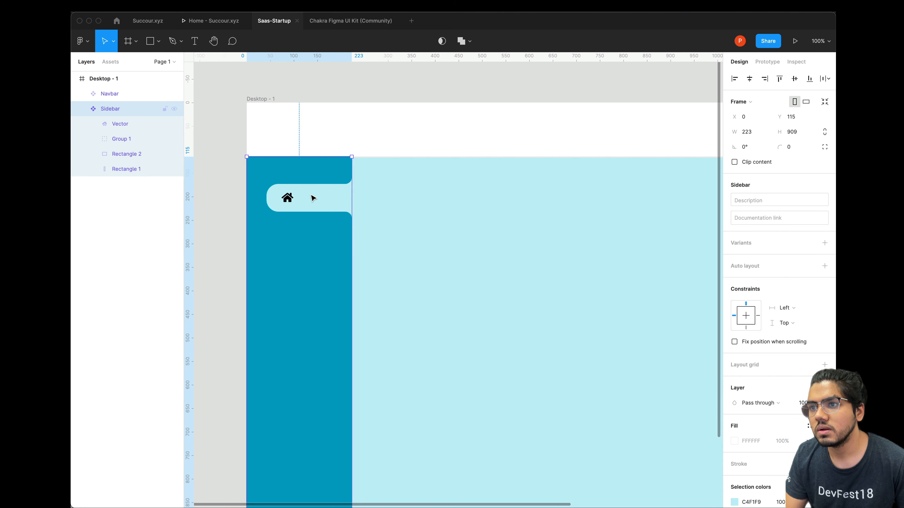
key("super+v")
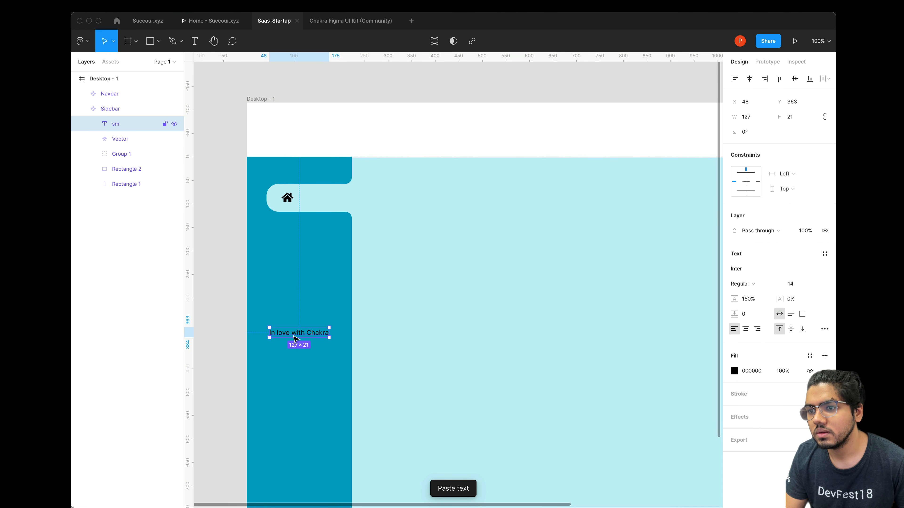
left_click_drag(295, 338, 324, 202)
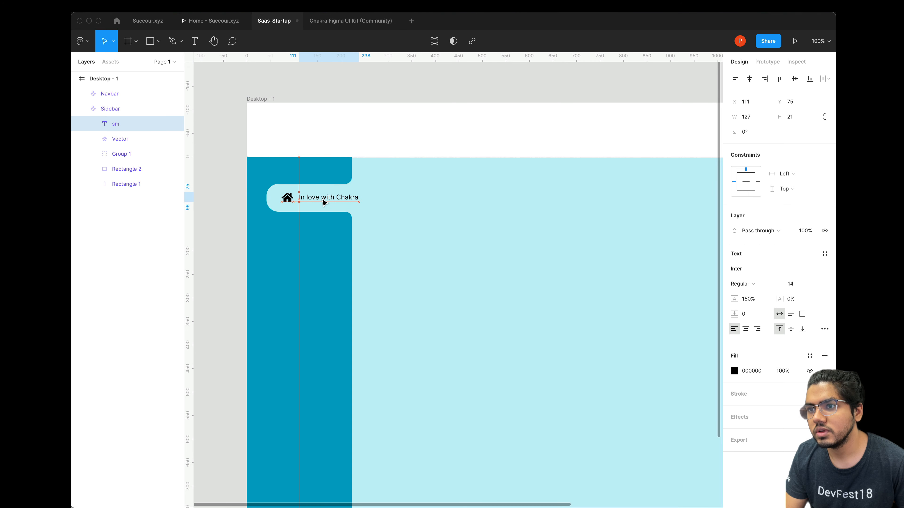
Replace the pasted sample text beside the house icon with "Home".
double_click(324, 199)
type("H")
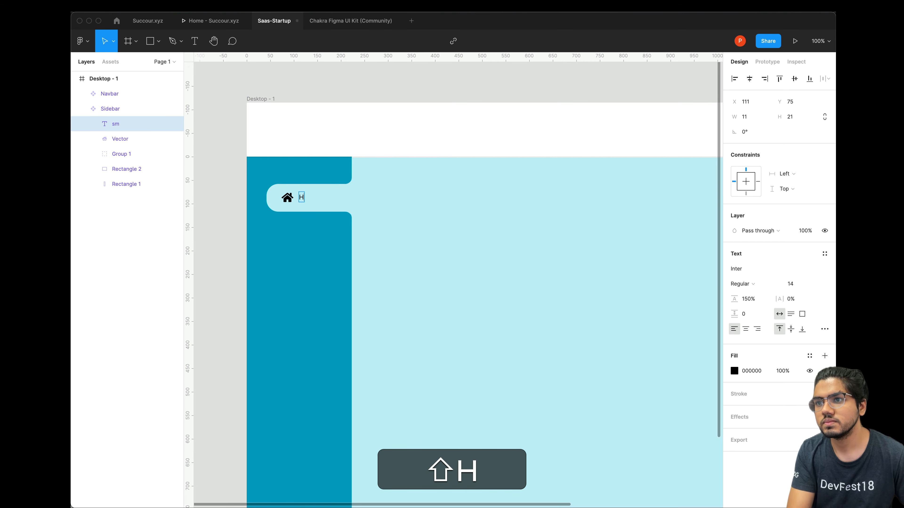
type("ome")
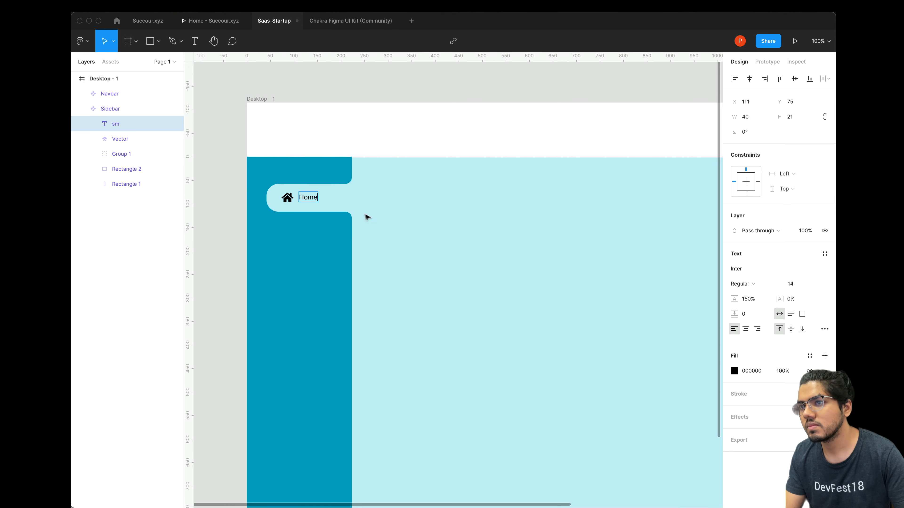
key("Escape")
Reposition the Home label on the highlight, level with the house icon and with a small gap between them.
left_click_drag(309, 202, 323, 202)
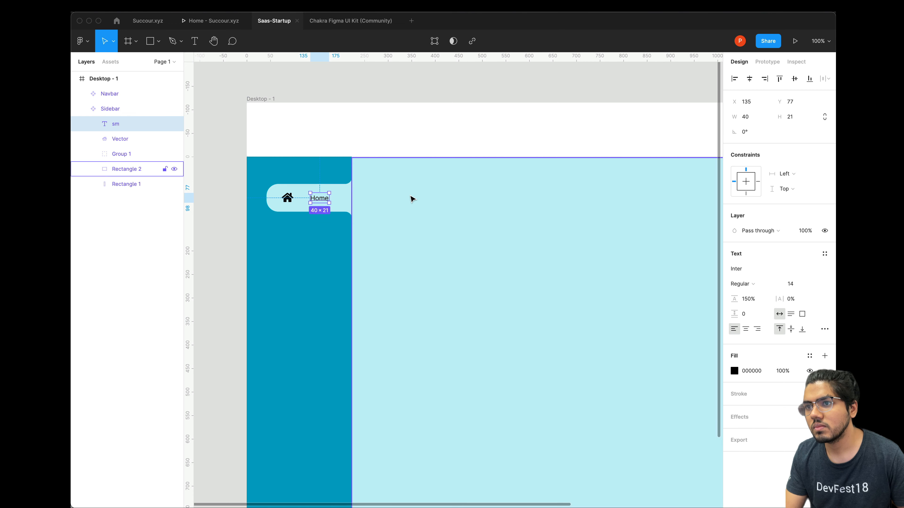
left_click(412, 196)
left_click(317, 198)
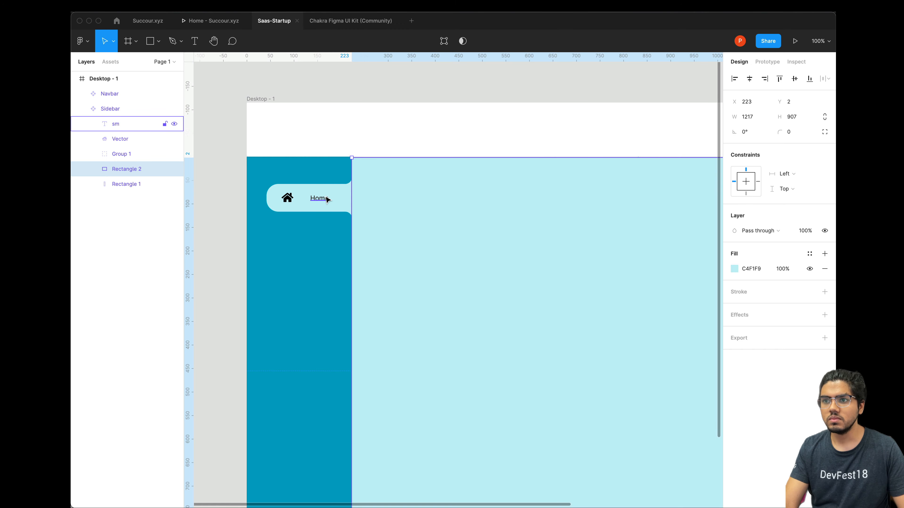
left_click_drag(321, 200, 321, 200)
left_click(420, 206)
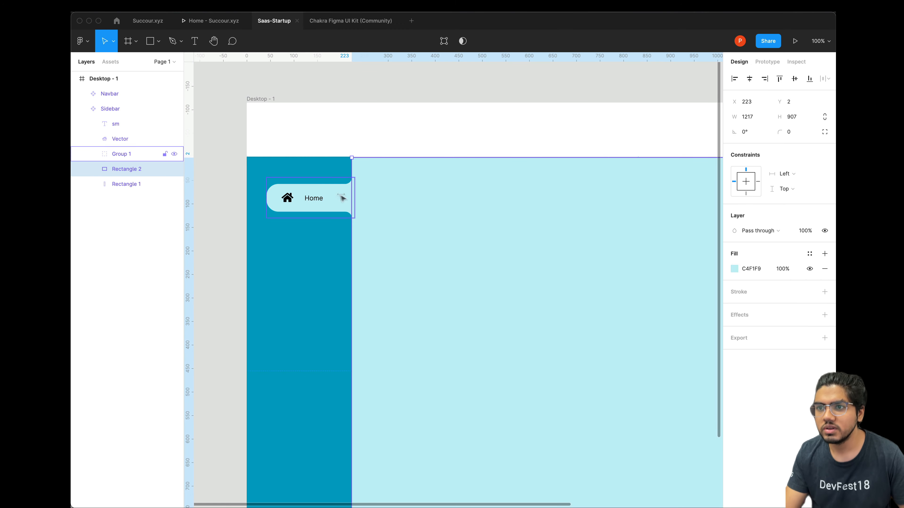
Shift the highlight group slightly to the right behind the house icon and Home label.
left_click(284, 195)
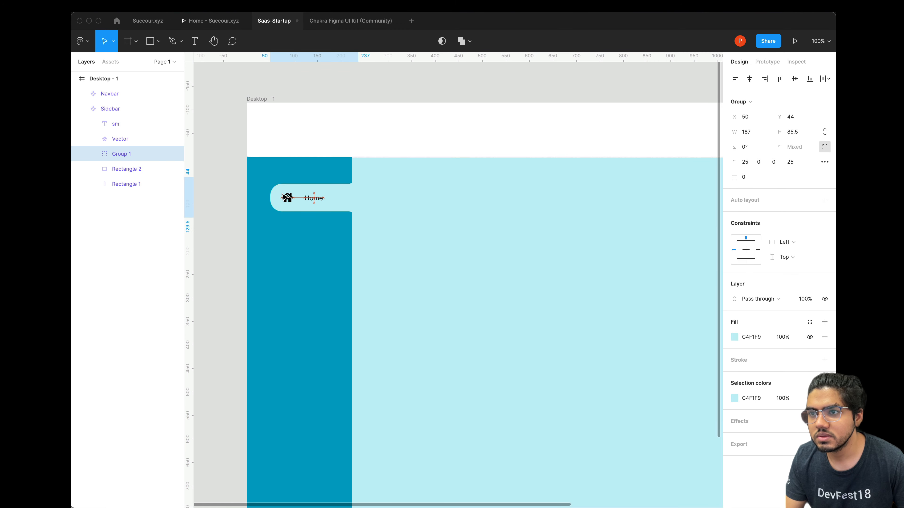
Undo the last change to the highlight shape and group the house icon with the Home label.
key("super+z")
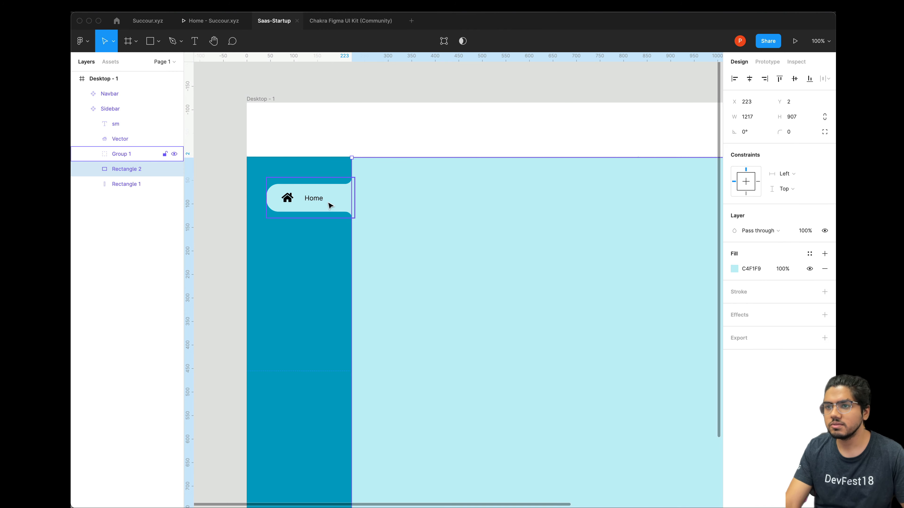
left_click(310, 199)
left_click(288, 197, "super")
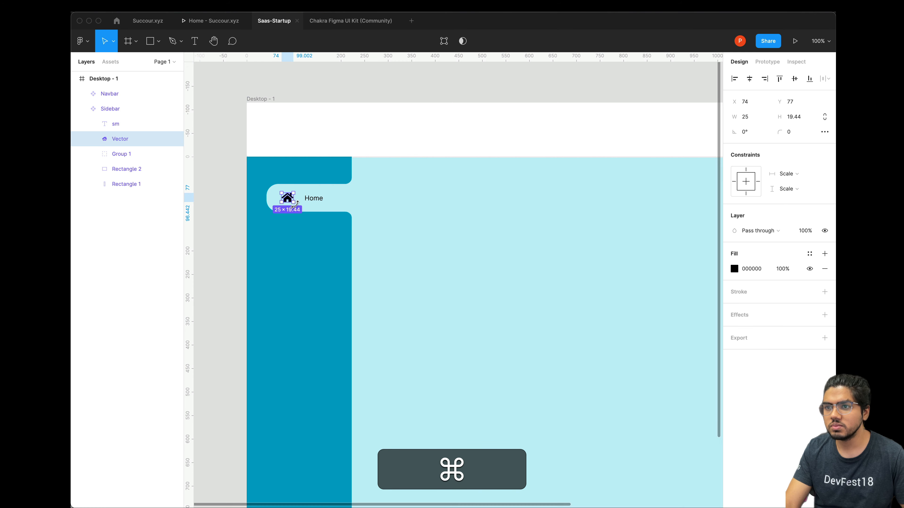
left_click(308, 201, "shift+super")
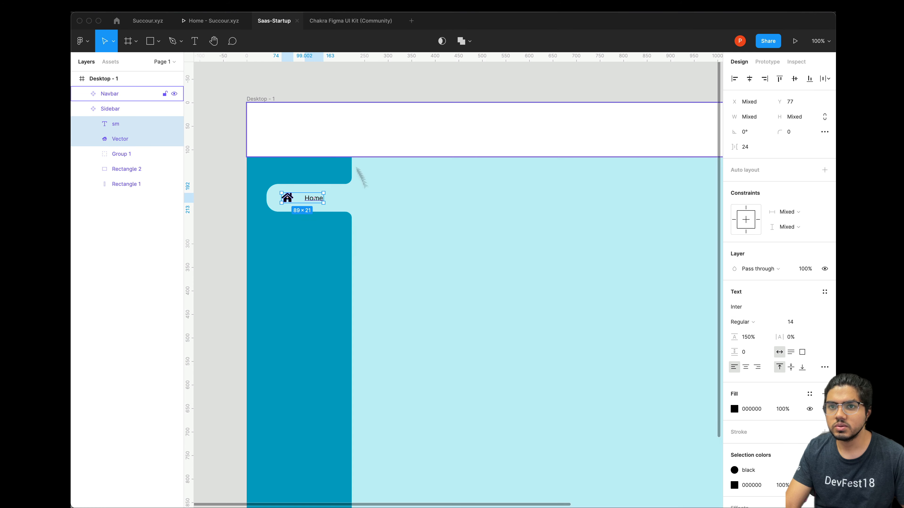
key("super")
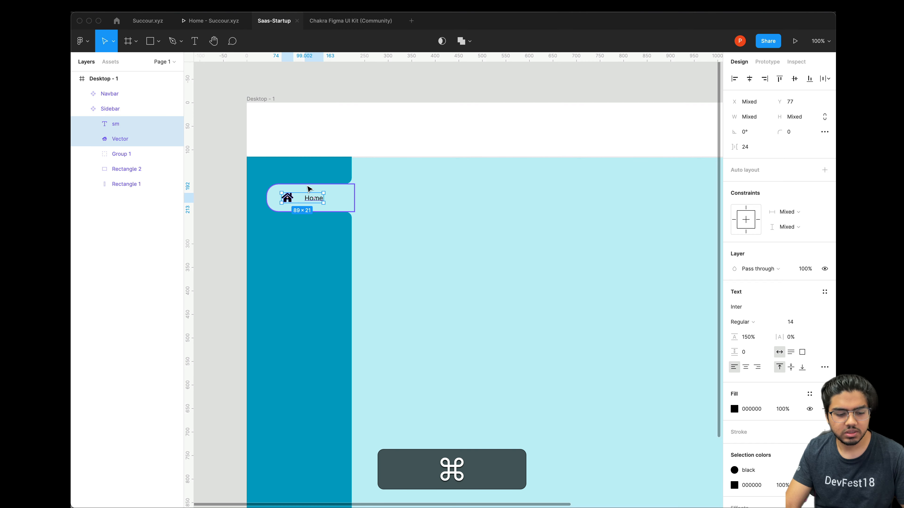
key("super+g")
Duplicate the Home icon-and-label group five times straight down the sidebar, with gaps of about 65 px.
key("alt")
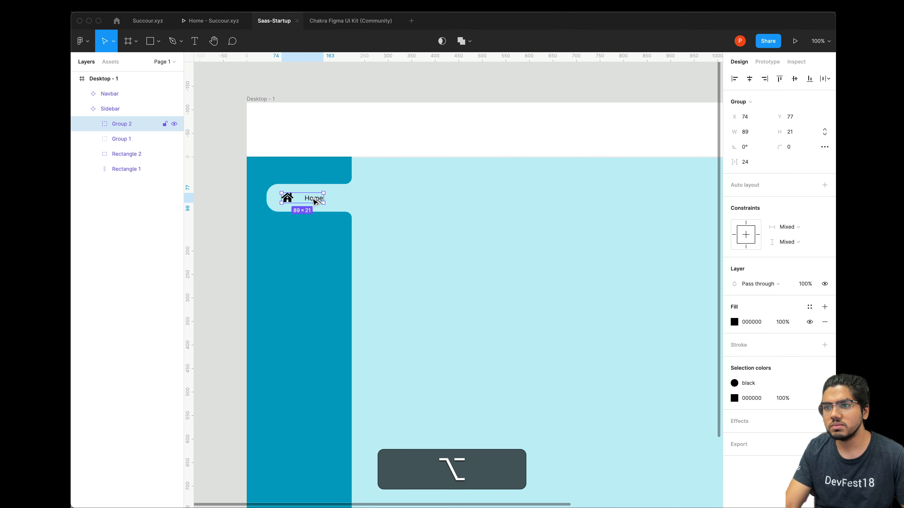
left_click_drag(308, 200, 307, 237)
key("shift")
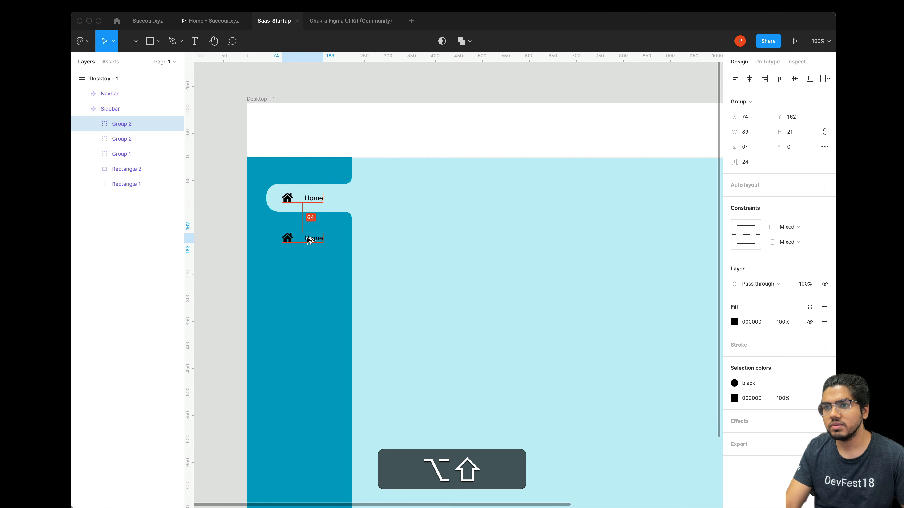
left_click_drag(306, 237, 300, 357)
key("alt")
scroll(312, 357, "down", 5)
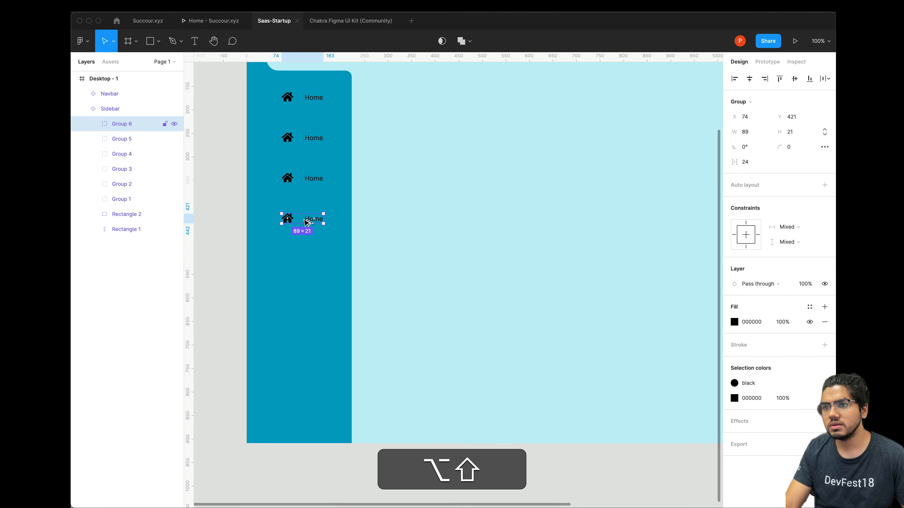
left_click_drag(306, 222, 303, 263)
Detach the black colour style from the five duplicated Home groups and set their colour to FFFFFF.
scroll(365, 212, "up", 3)
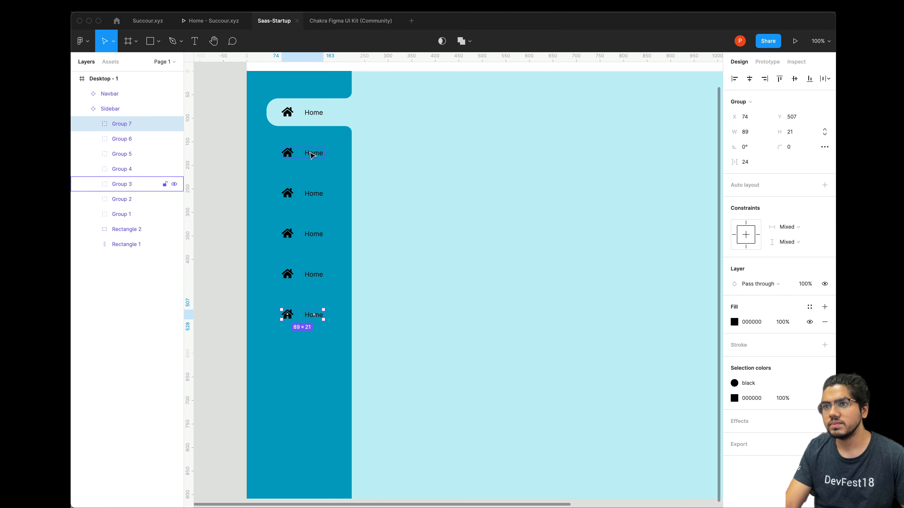
left_click(306, 153)
left_click(310, 195, "shift")
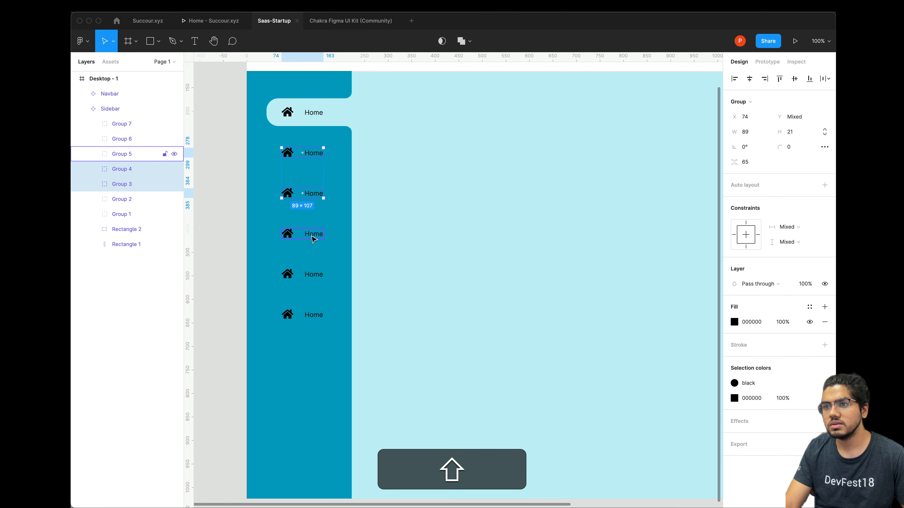
left_click(313, 234, "shift")
left_click(312, 275, "shift")
left_click(312, 315, "shift")
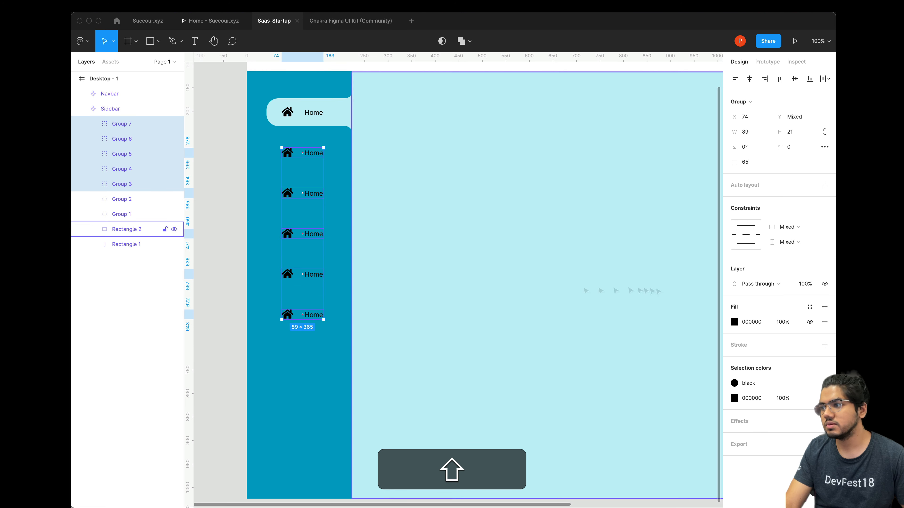
left_click(748, 383)
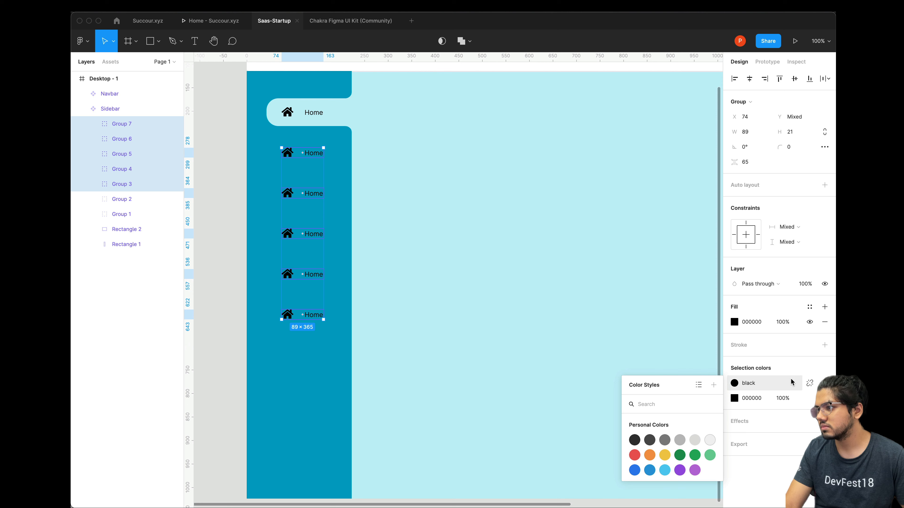
left_click(808, 383)
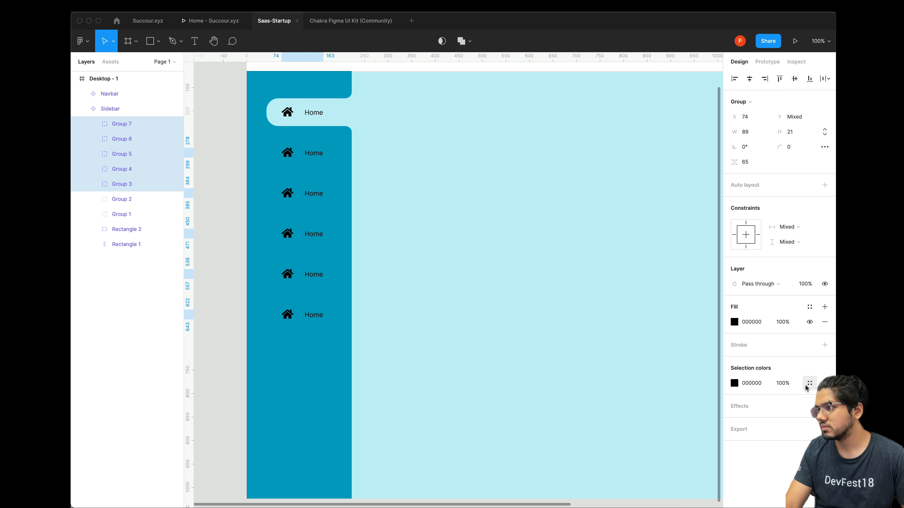
left_click(763, 386)
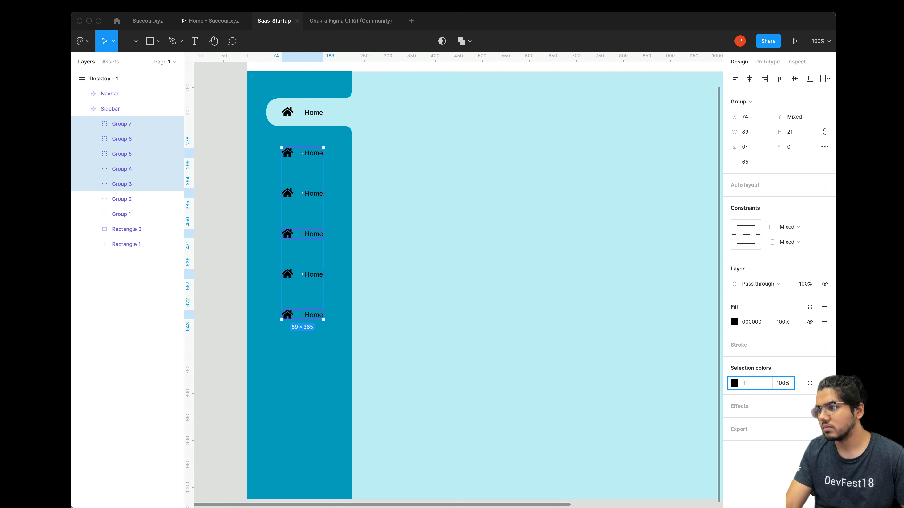
key("Return")
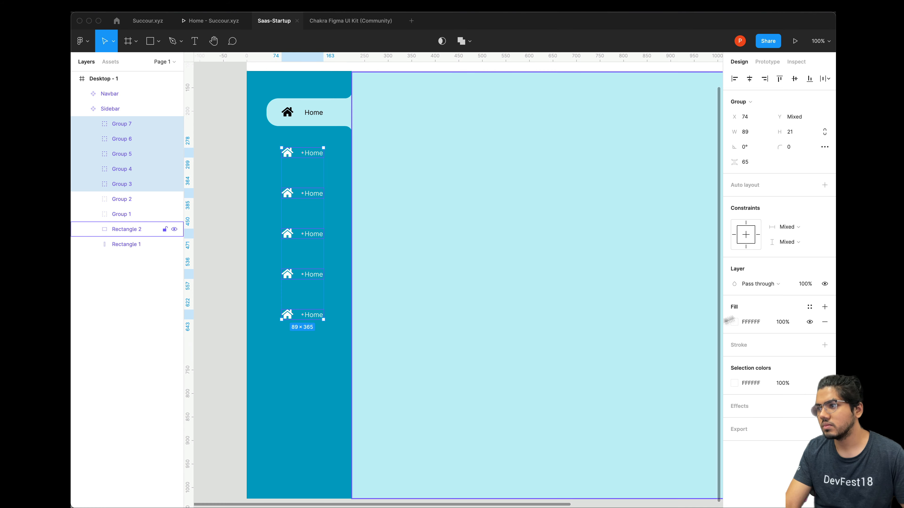
Change the label of the first white sidebar item below the highlighted one to "Profile".
left_click(273, 142)
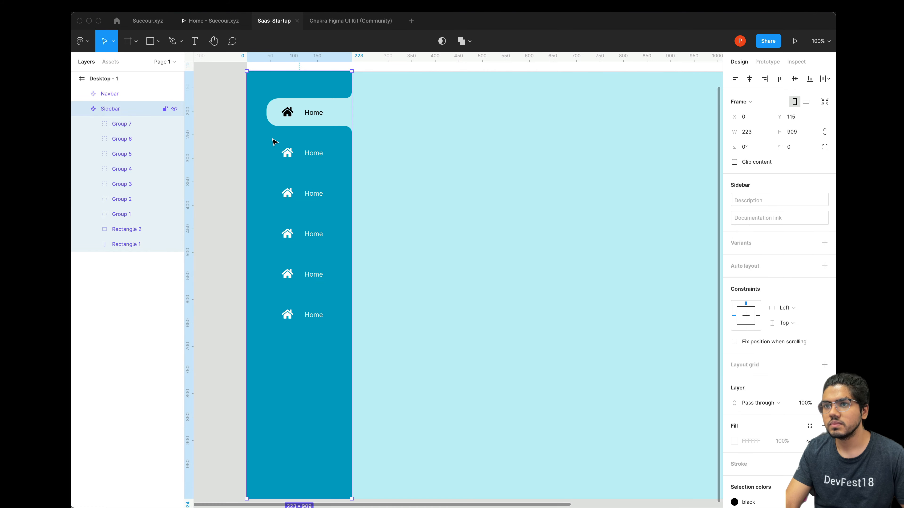
double_click(315, 159)
double_click(316, 156)
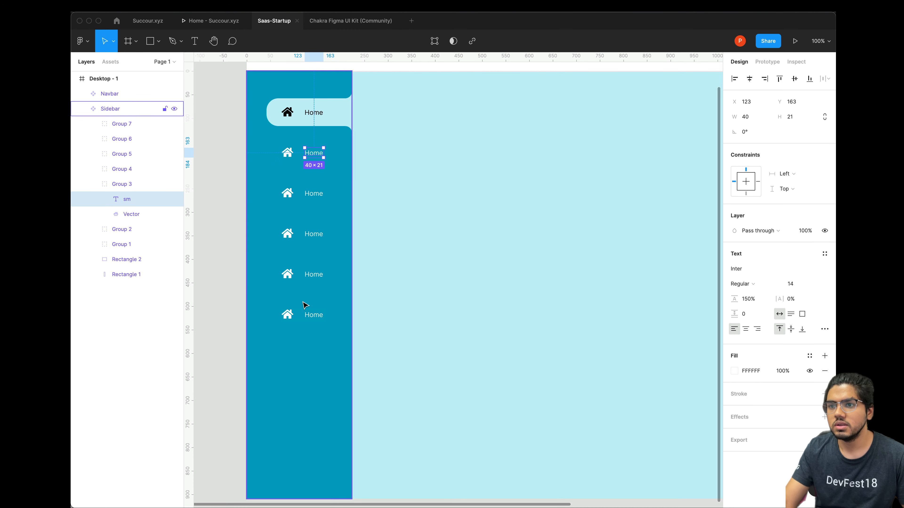
double_click(312, 153)
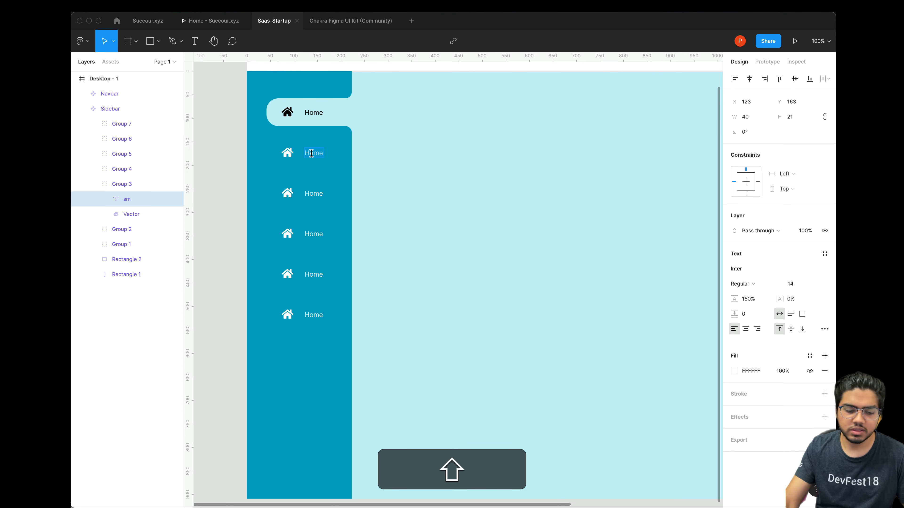
type("Profil")
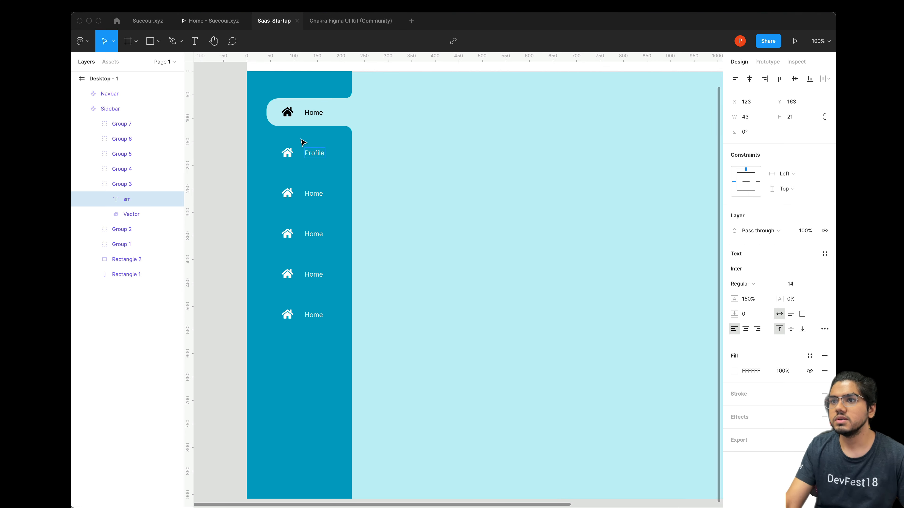
key("Escape")
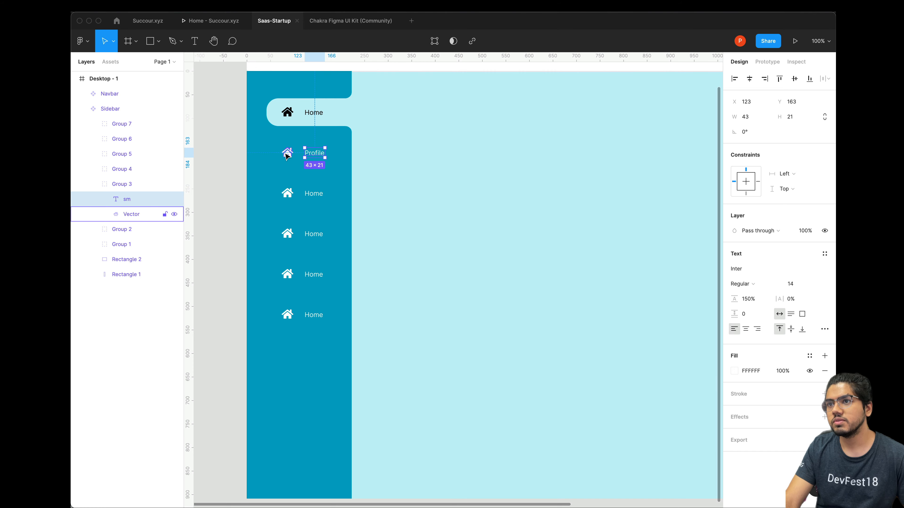
Open the Font Awesome Icons plugin for the Profile item's icon and search for "human".
left_click(287, 156)
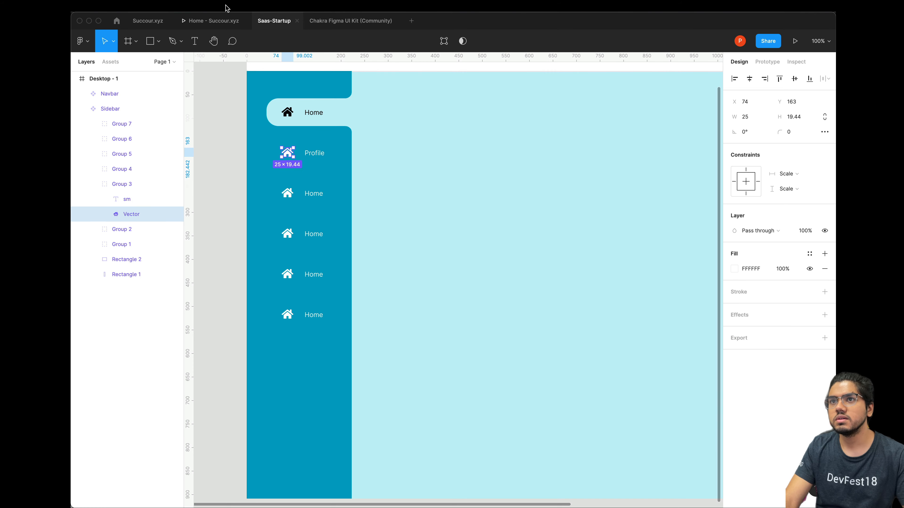
left_click(236, 5)
left_click(236, 17)
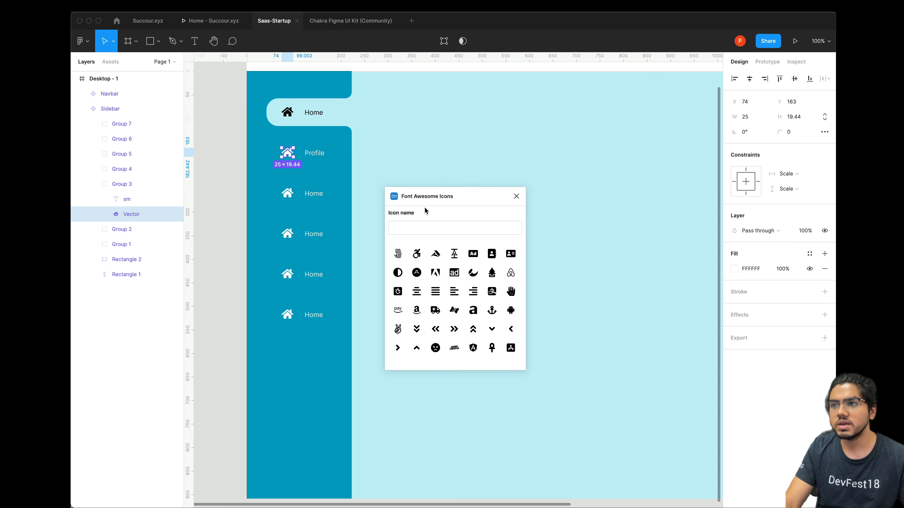
left_click(422, 232)
type("human")
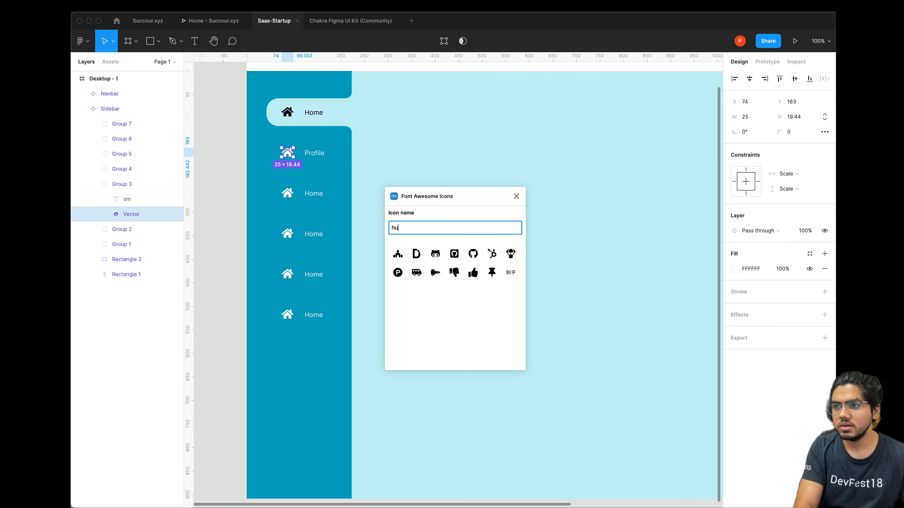
Search the icon library for "face", "login" and "profi" to find a suitable profile icon.
key("BackSpace")
key("BackSpace")
key("BackSpace")
key("BackSpace")
key("BackSpace")
type("face")
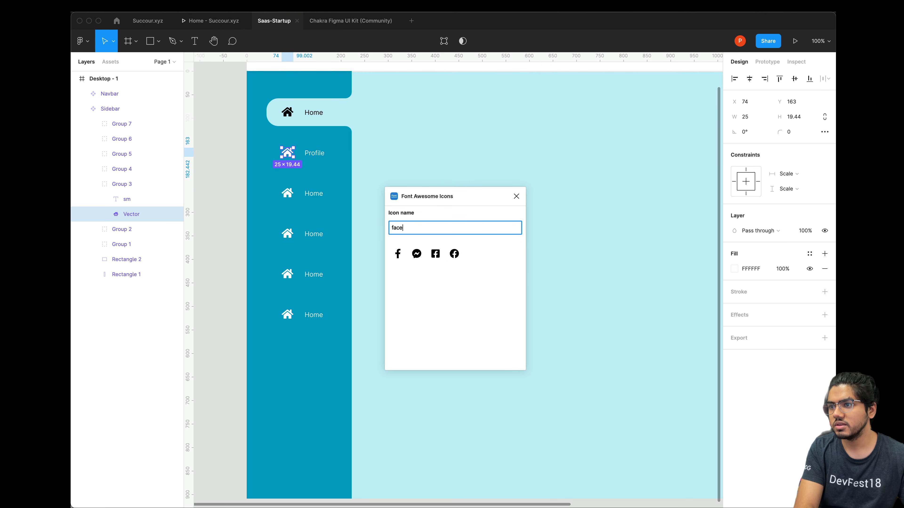
key("BackSpace")
key("BackSpace")
key("BackSpace")
key("BackSpace")
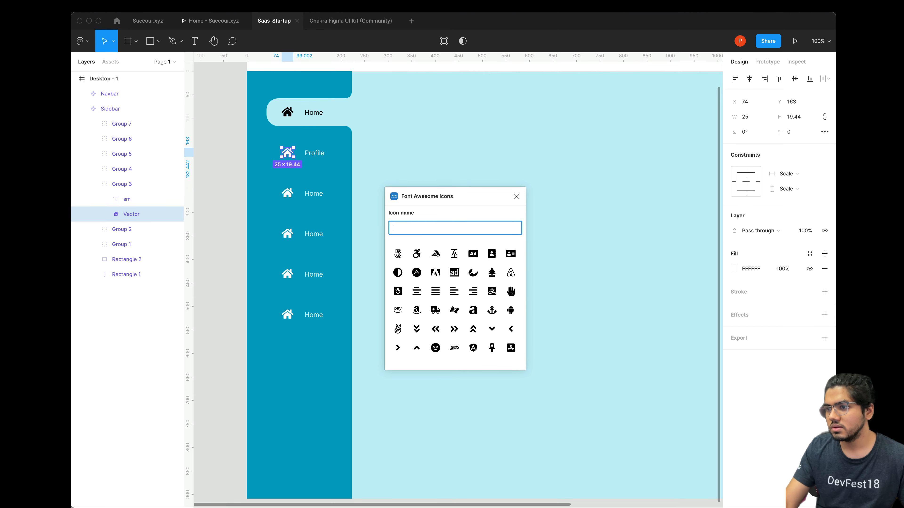
scroll(485, 273, "down", 5)
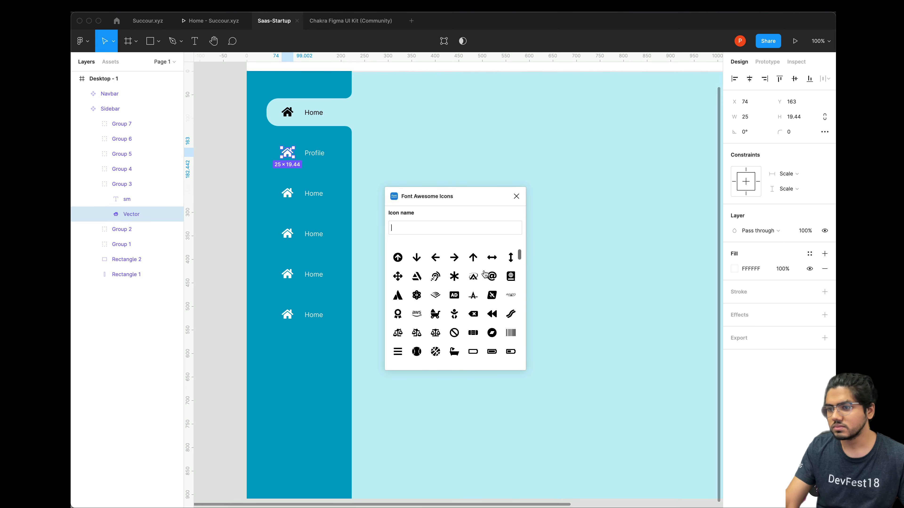
type("login")
key("super+a")
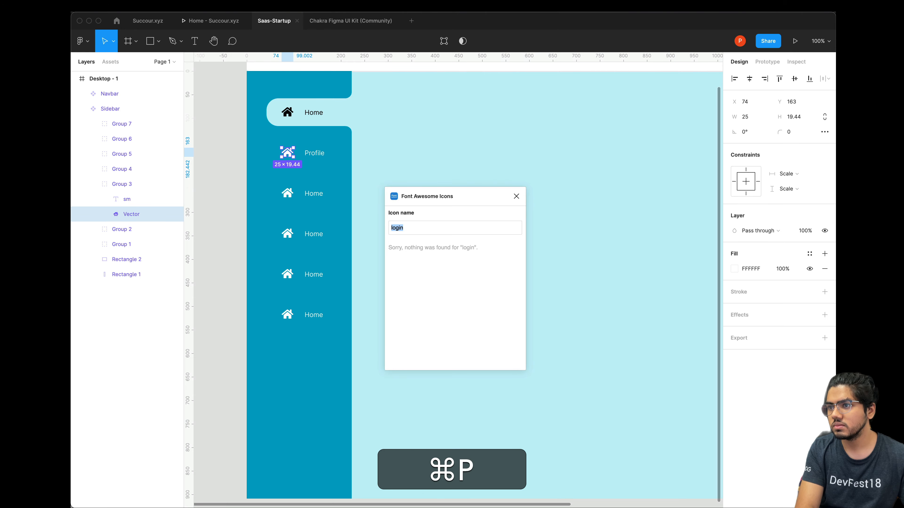
type("profi")
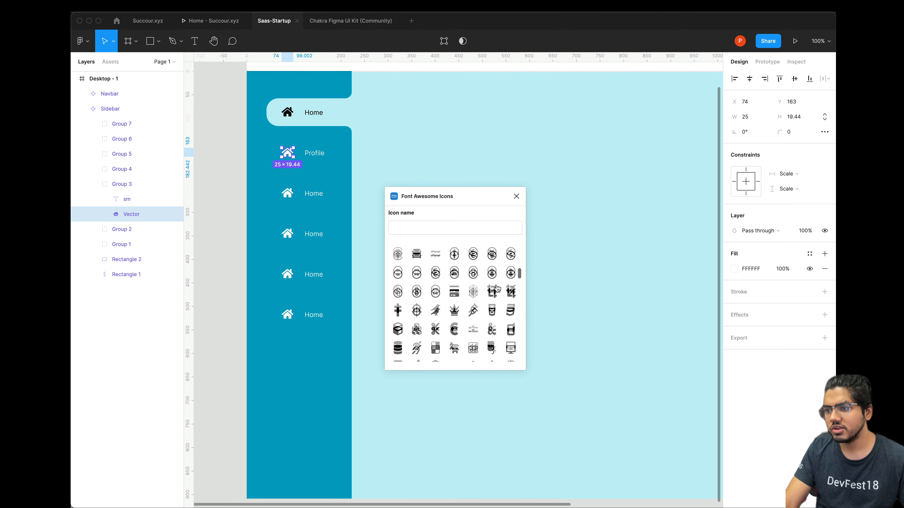
Browse the full Font Awesome icon list and insert the grin-alt smiley icon.
scroll(497, 288, "down", 15)
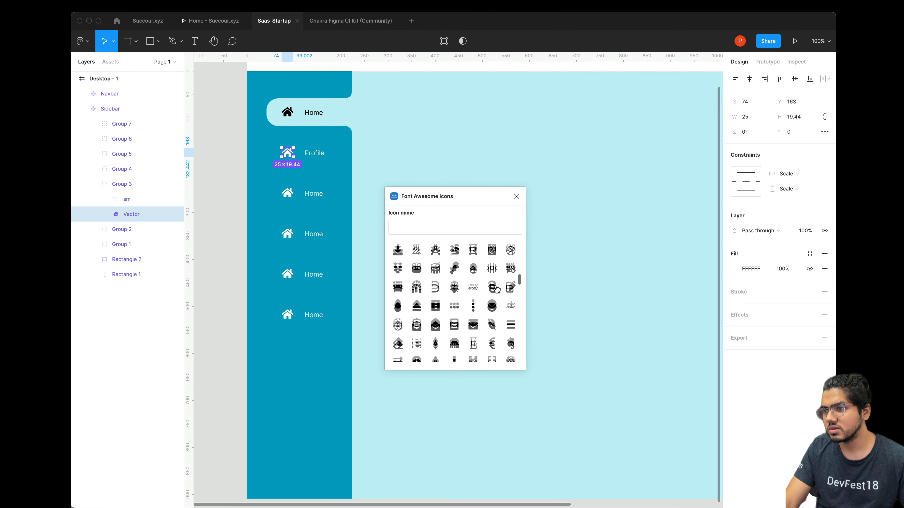
scroll(497, 289, "down", 15)
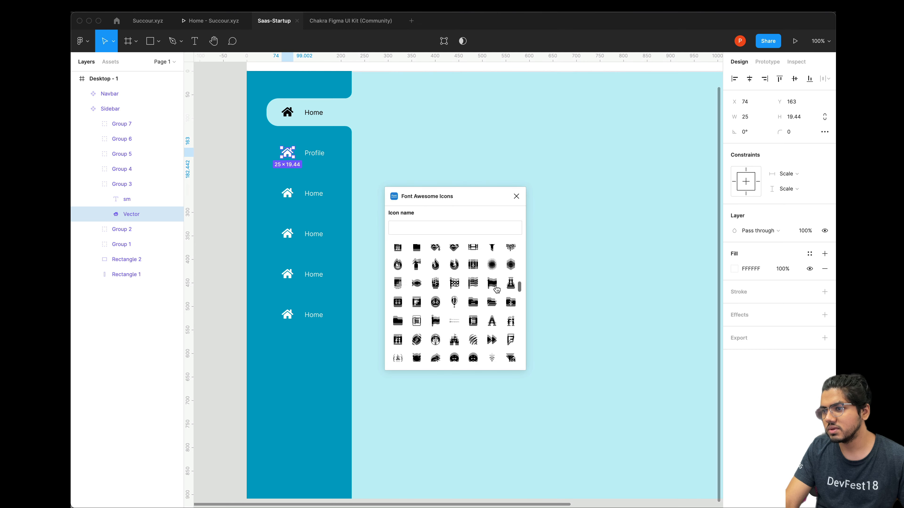
scroll(497, 289, "down", 10)
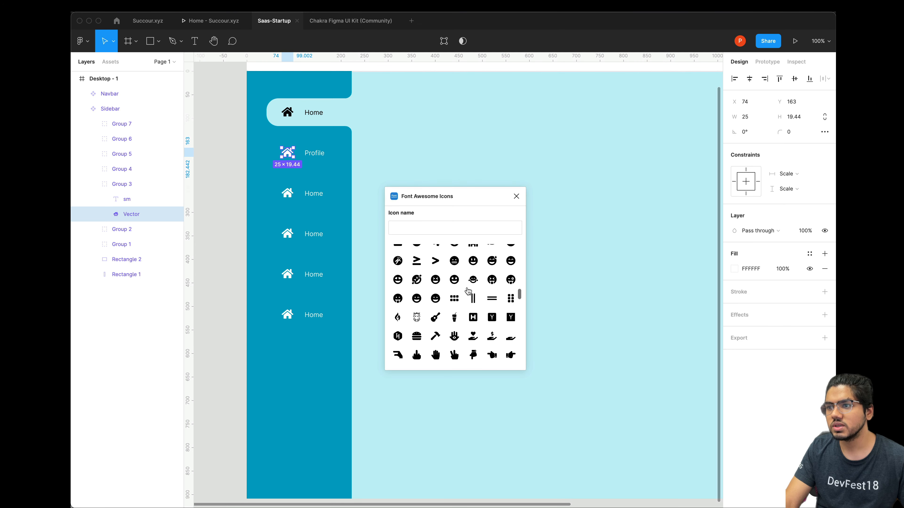
scroll(469, 287, "up", 1)
left_click_drag(473, 274, 335, 193)
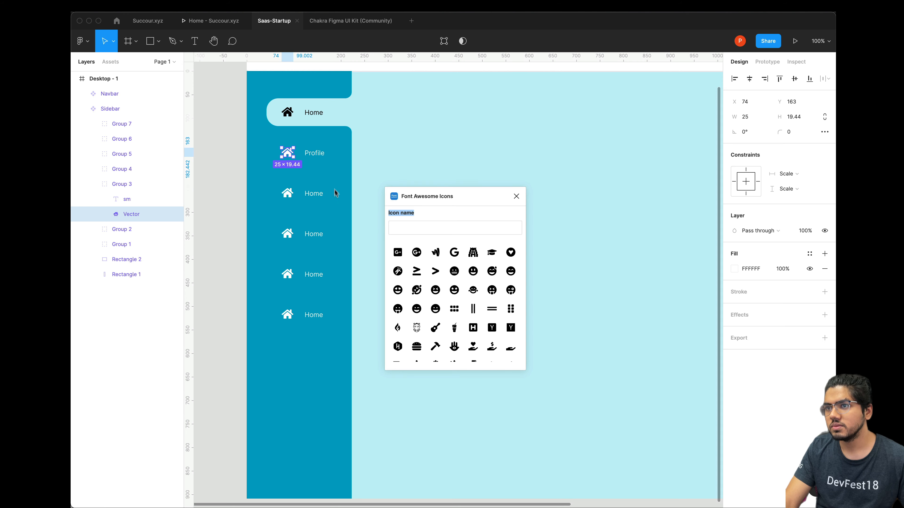
left_click(473, 271)
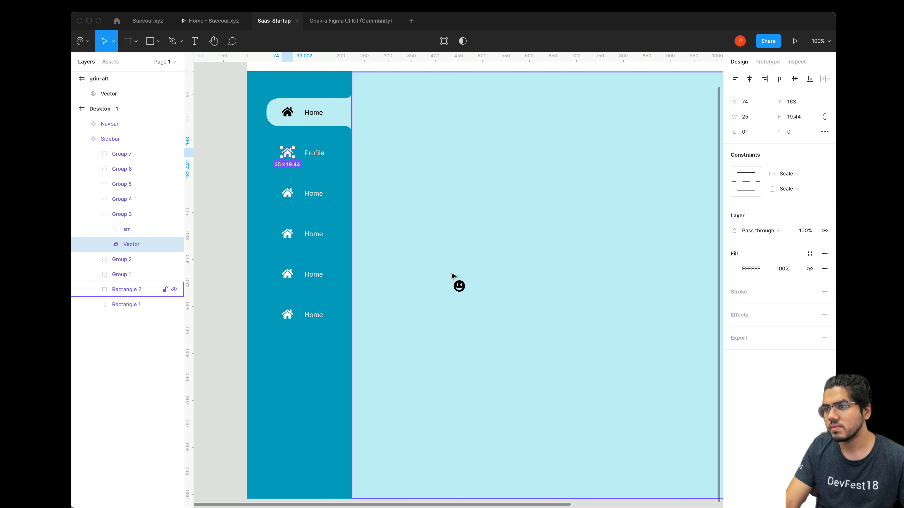
Move the grin-alt icon into the sidebar beside the Profile label and delete that item's house icon.
left_click(456, 278)
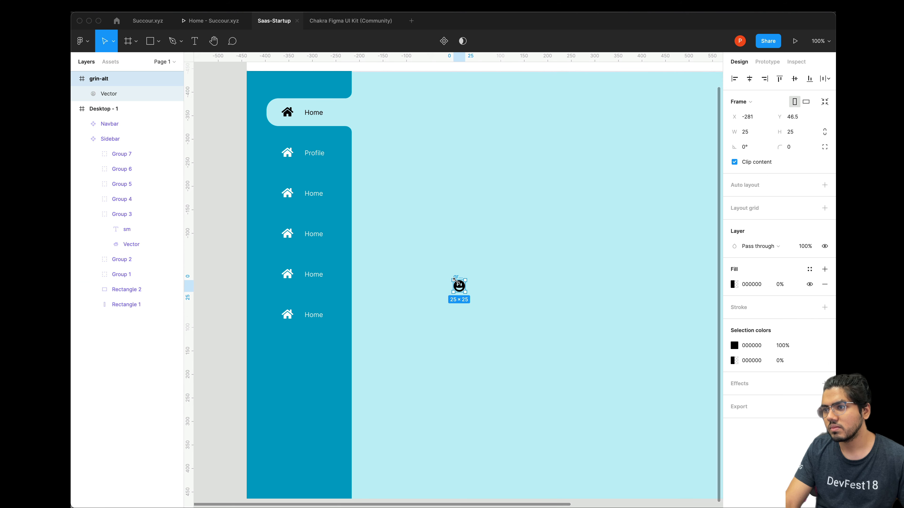
left_click_drag(455, 281, 289, 161)
left_click(289, 152)
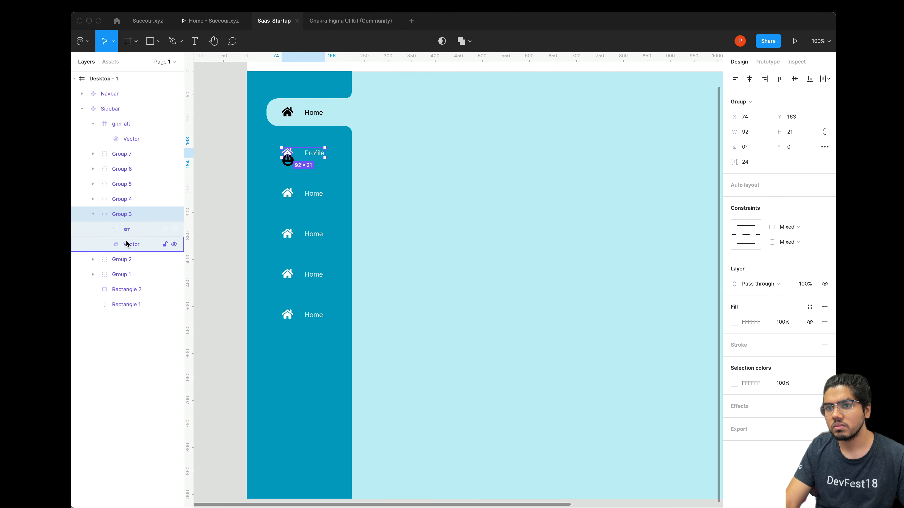
left_click(127, 244)
key("Delete")
left_click(289, 161)
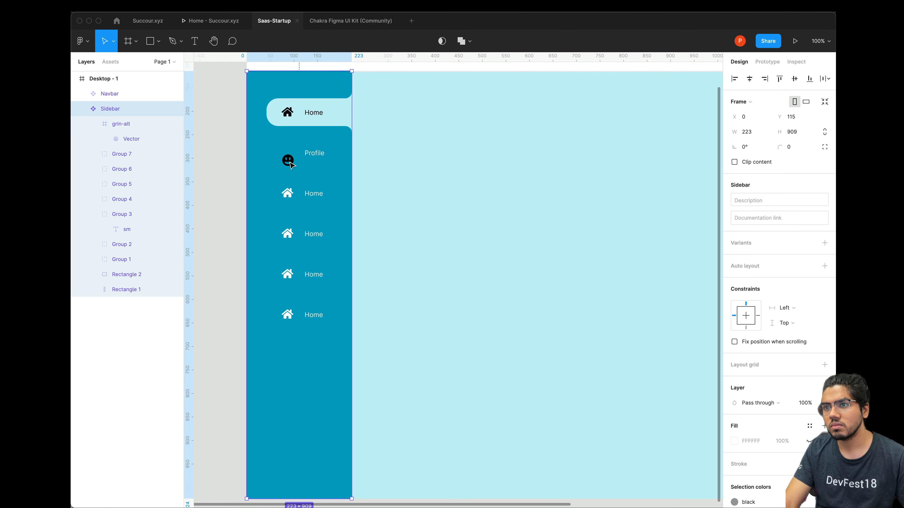
Align the grin-alt icon with the Profile label in the sidebar and recolor its black shape to FFFFFF.
key("super+z")
left_click(374, 160, "super")
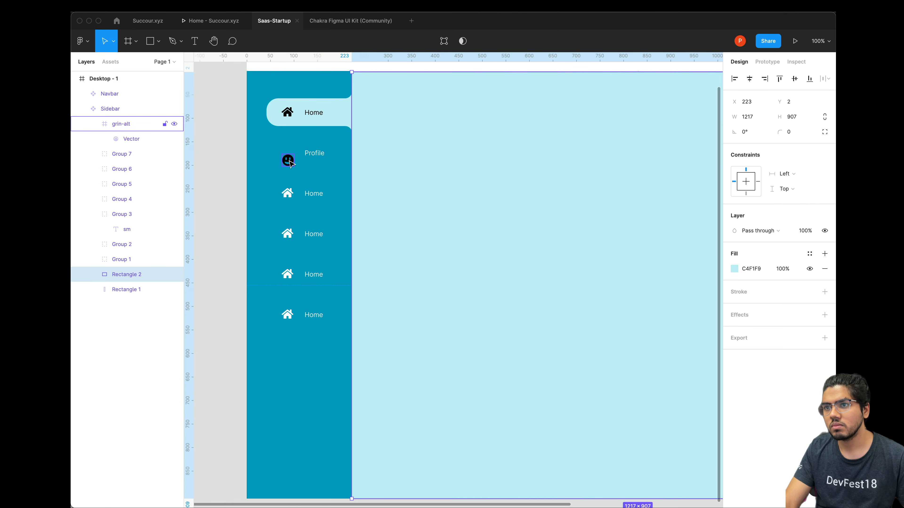
left_click_drag(289, 160, 291, 155)
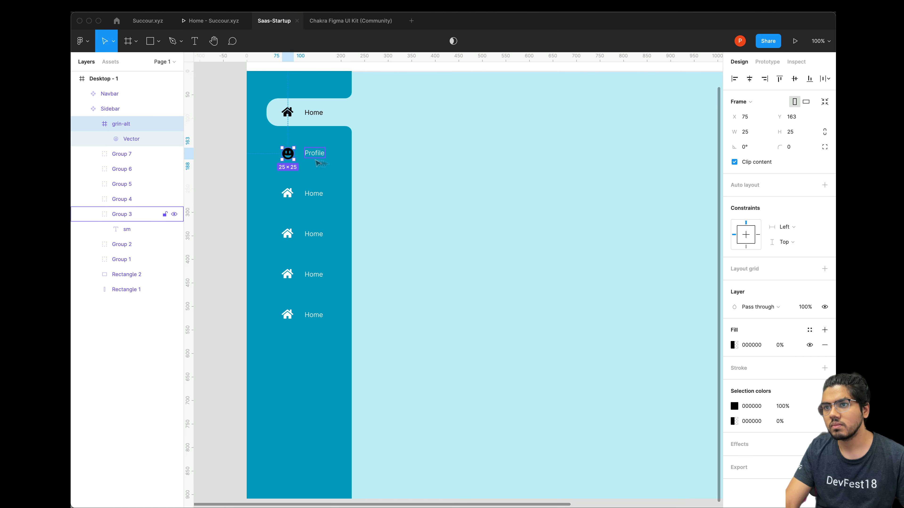
left_click(760, 408)
type("fff")
key("Return")
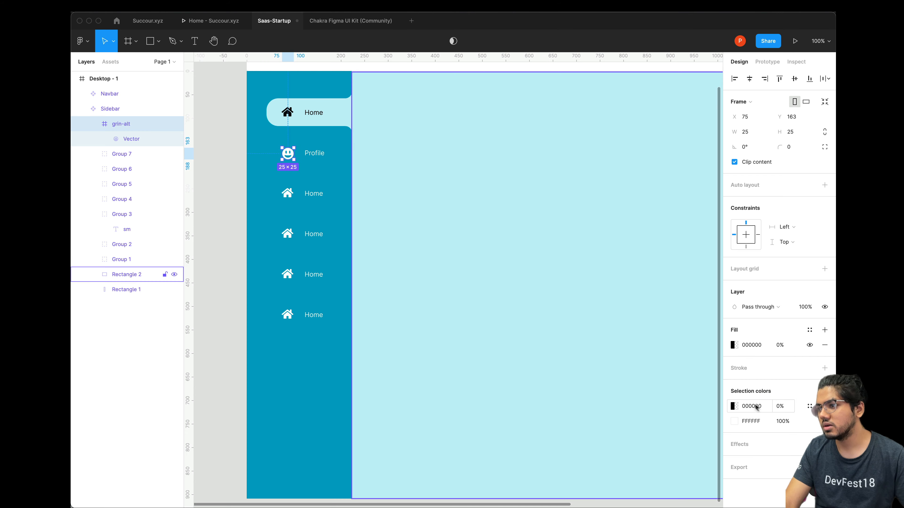
left_click(377, 256)
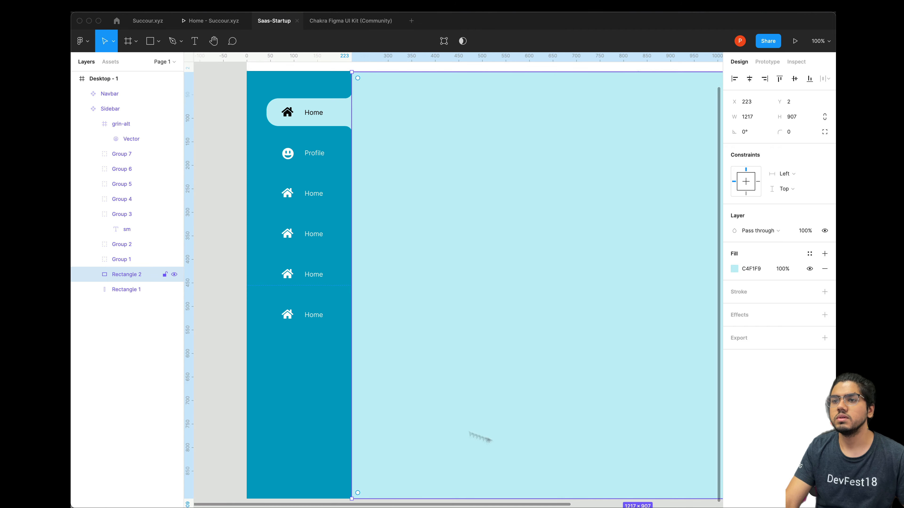
Copy the 2xl Heading Large sample text from the Typography section of the Chakra Figma UI Kit file.
scroll(272, 292, "right", 3)
scroll(272, 292, "left", 3)
scroll(272, 292, "up", 5)
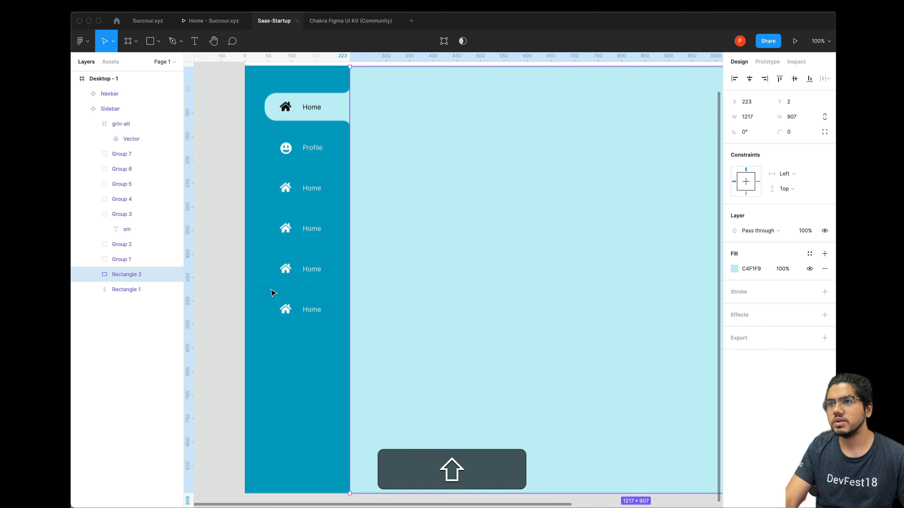
scroll(272, 292, "right", 2)
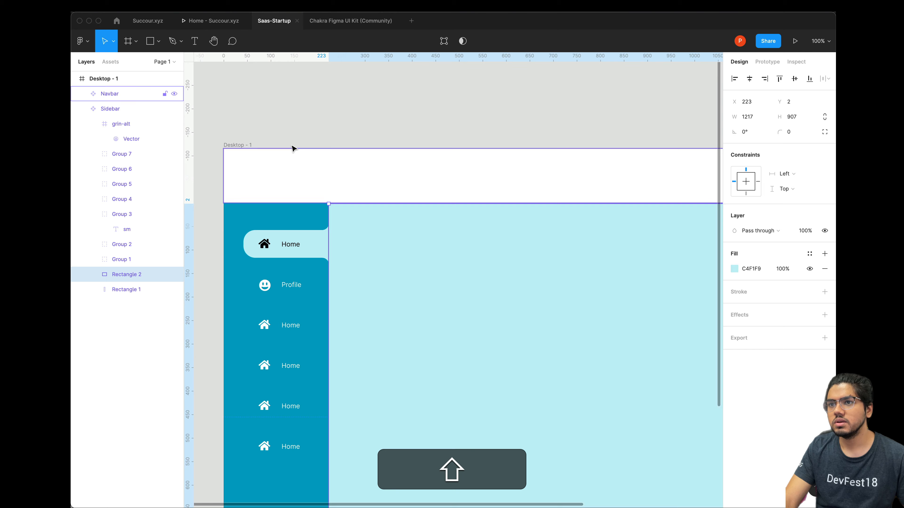
left_click(263, 175)
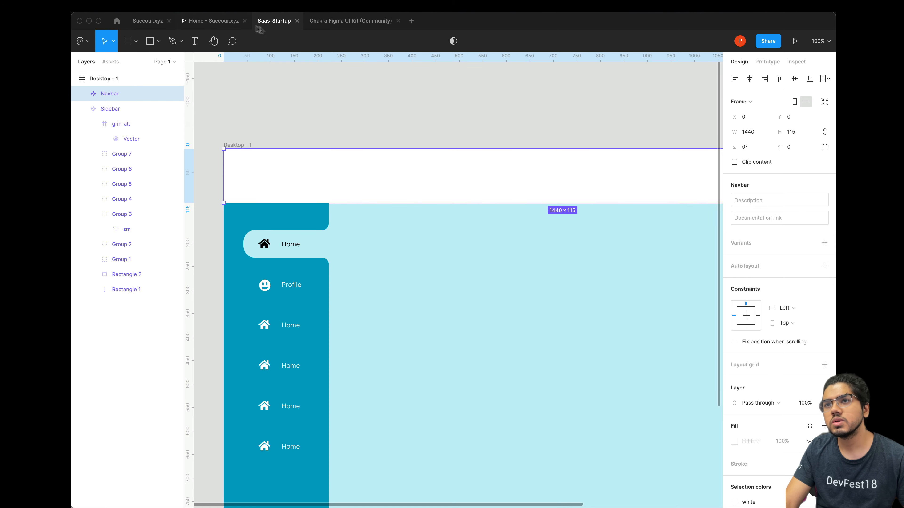
left_click(331, 21)
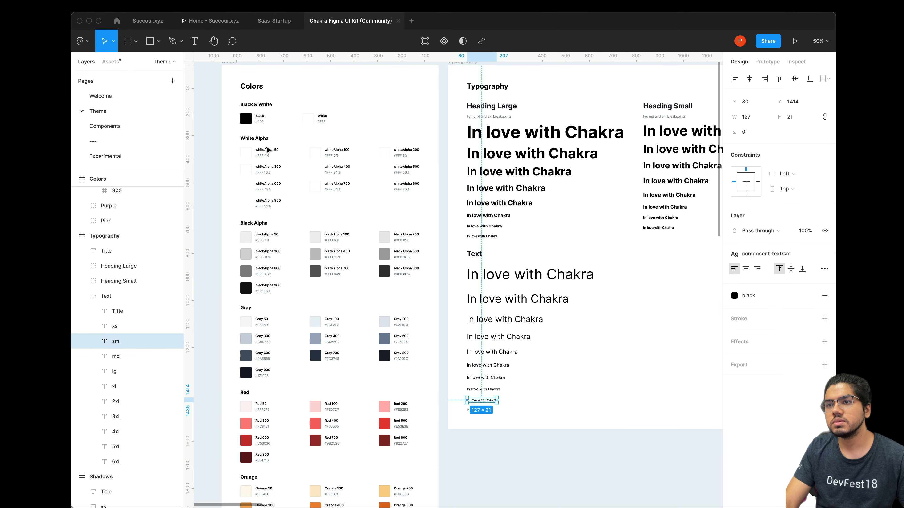
left_click(549, 164)
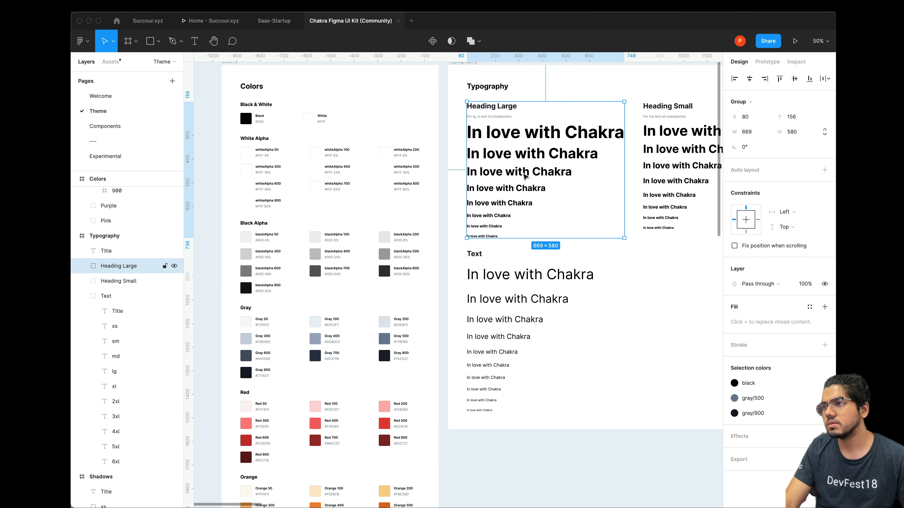
double_click(523, 175)
key("super+c")
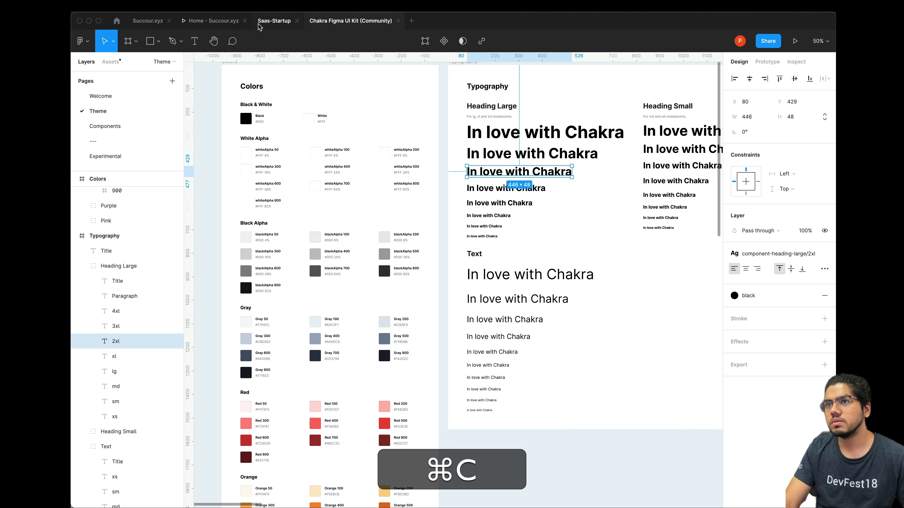
Paste the copied heading into the Navbar of the Saas-Startup file and place it at X 32, Y 33.
left_click(261, 22)
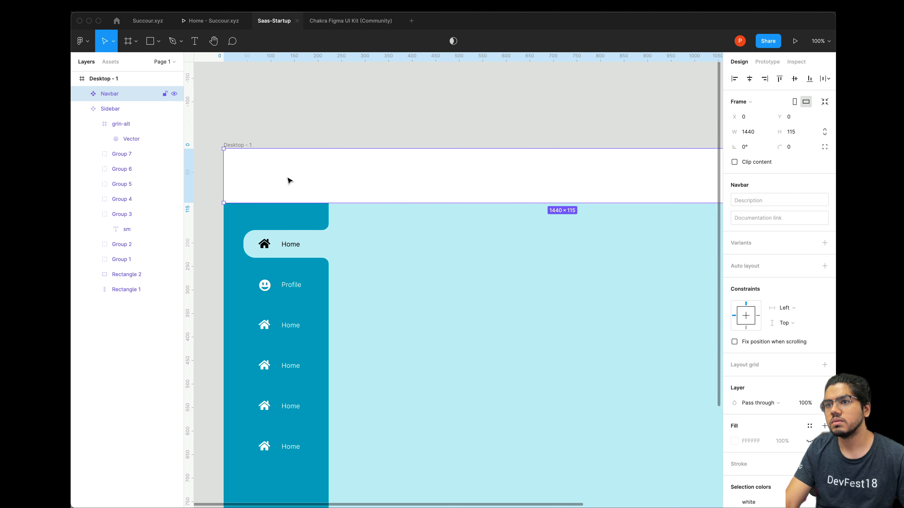
key("super+v")
left_click_drag(435, 178, 304, 175)
Replace the navbar heading's text with "SaaS Startup".
double_click(306, 176)
type("S")
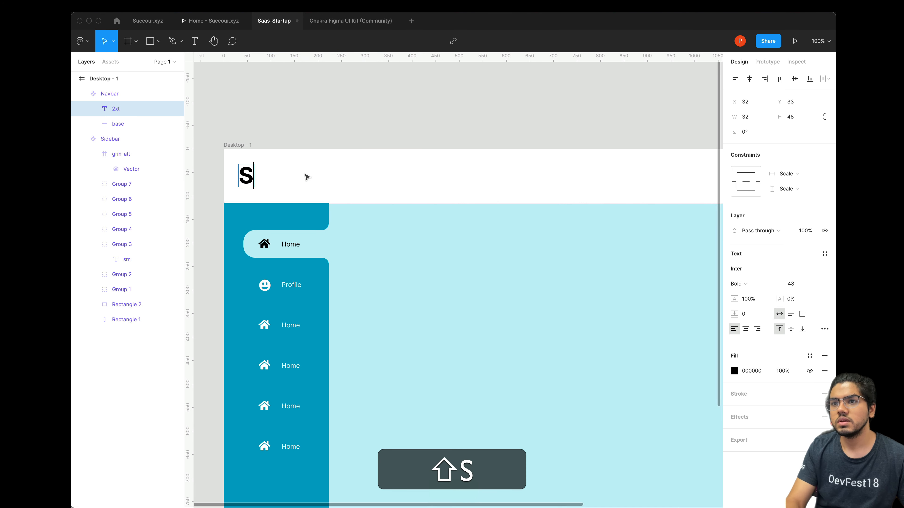
type("aas S")
key("shift+BackSpace")
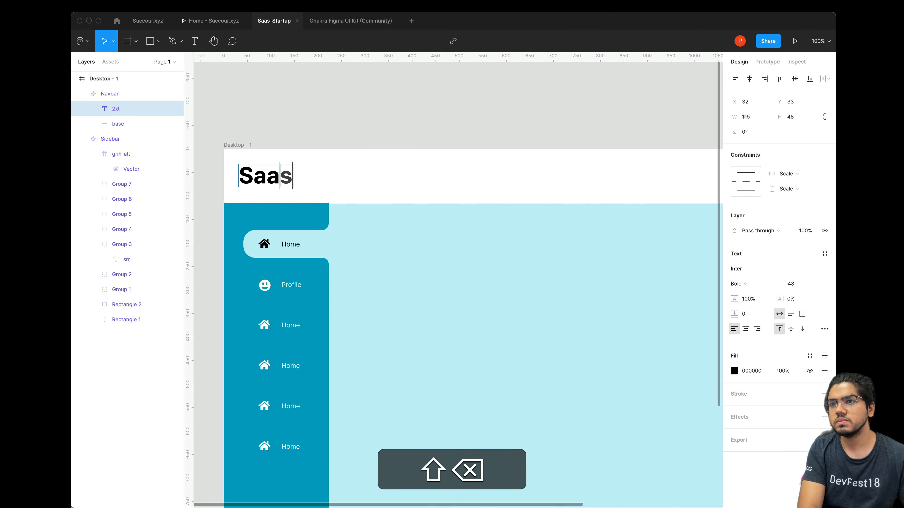
type("S Startu")
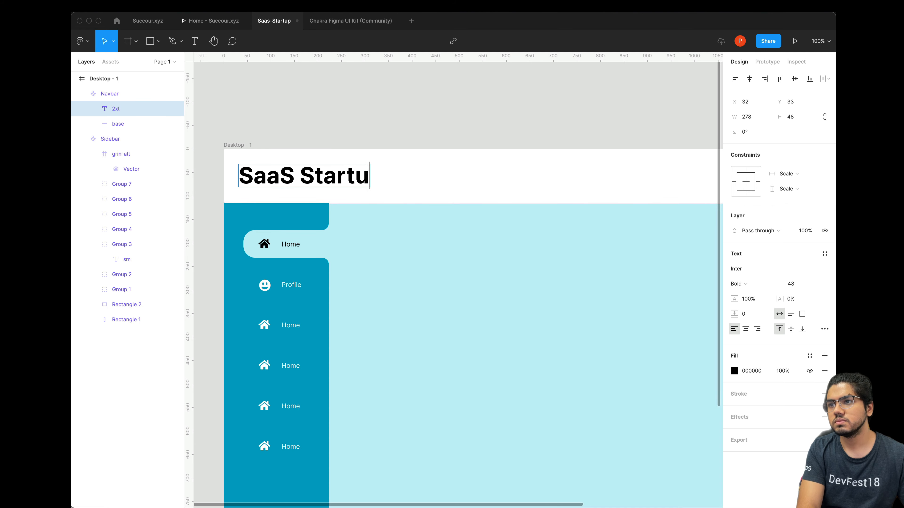
type("p")
key("Escape")
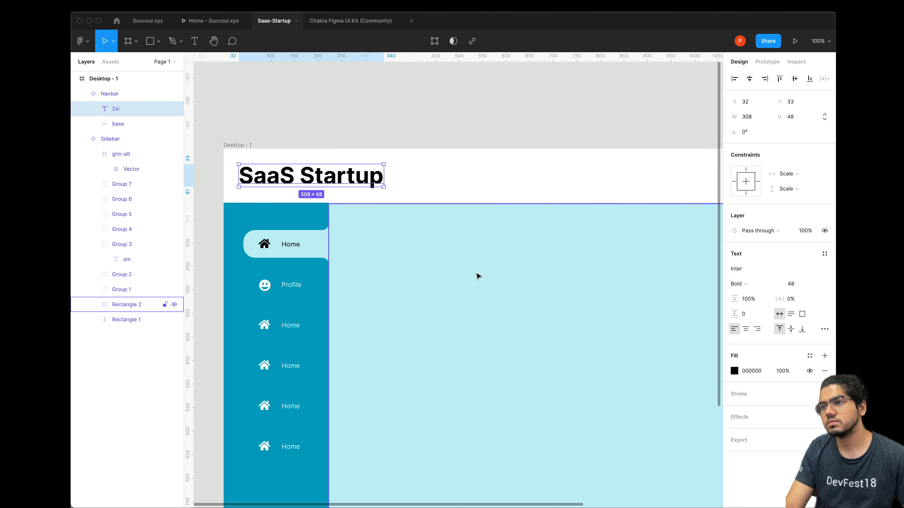
Collapse the Navbar and Sidebar components in the layer list.
scroll(477, 276, "down", 5)
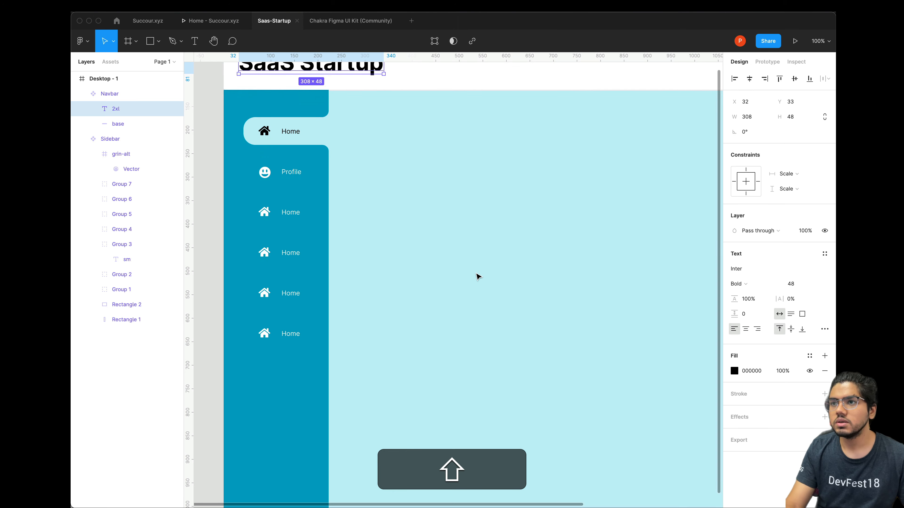
scroll(477, 276, "right", 5)
scroll(478, 276, "left", 5)
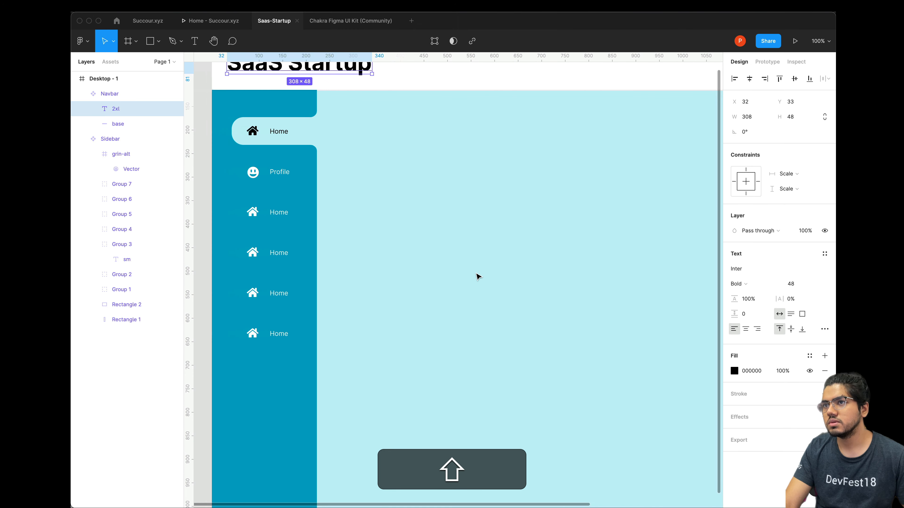
scroll(470, 265, "up", 4)
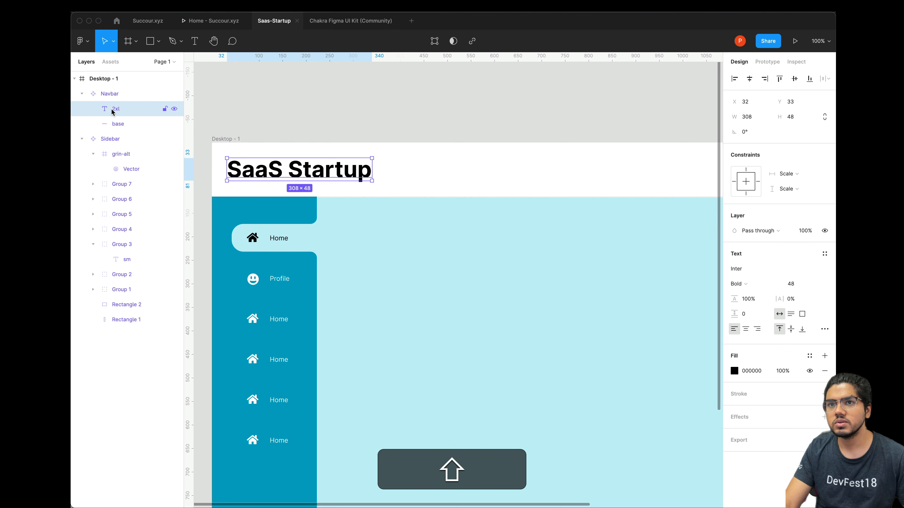
left_click(82, 95)
left_click(84, 109)
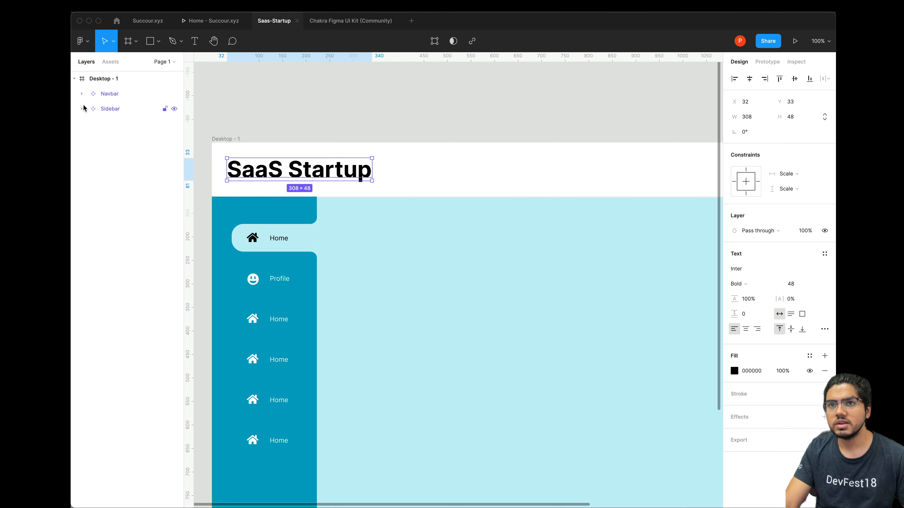
left_click(84, 108)
left_click(83, 108)
Copy the lg Initials avatar variant without a badge from the Components page of the Chakra Figma UI Kit file.
key("shift")
scroll(428, 261, "right", 8)
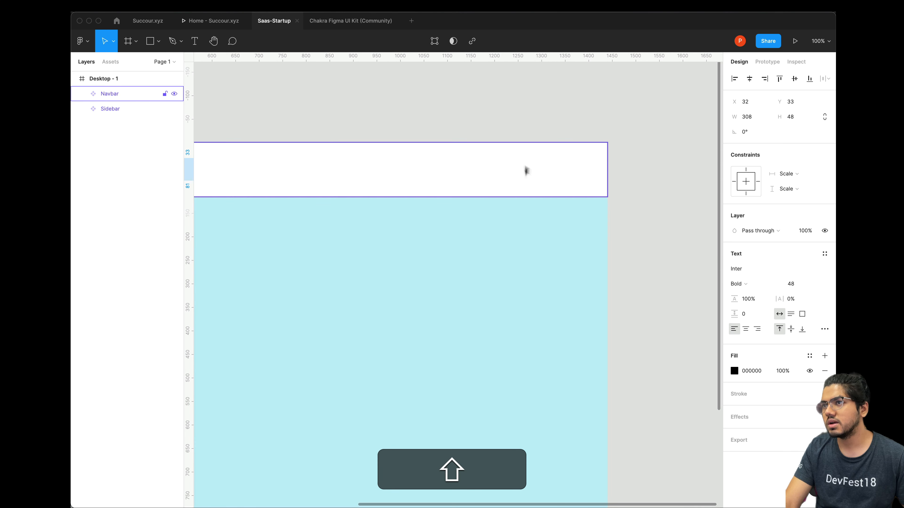
left_click(357, 20)
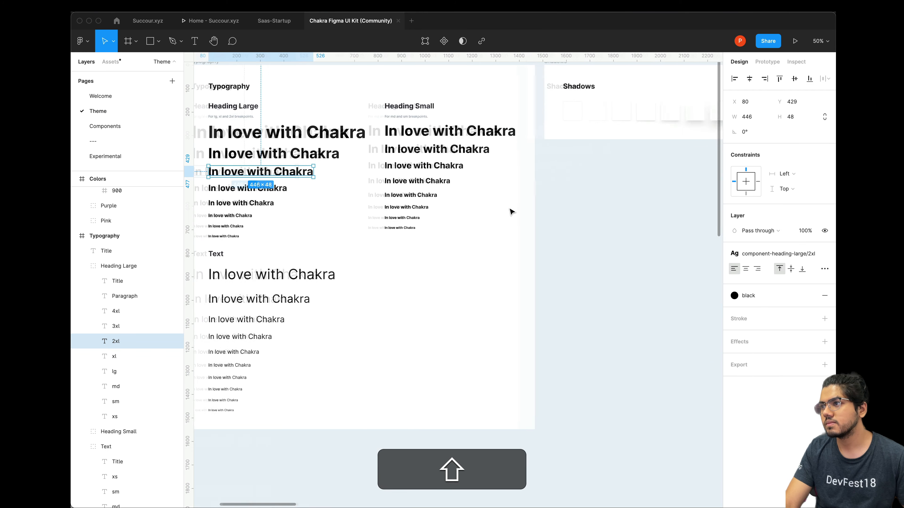
scroll(511, 212, "right", 20)
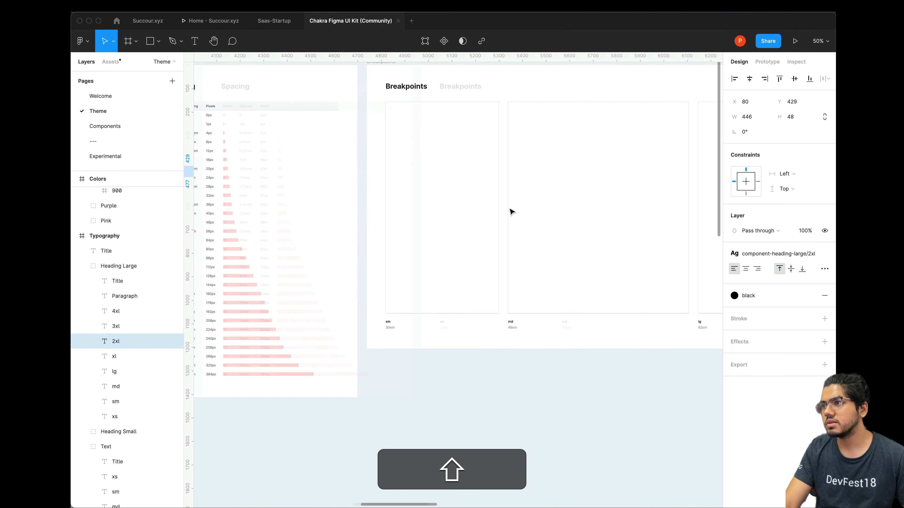
scroll(510, 212, "left", 20)
left_click(113, 126)
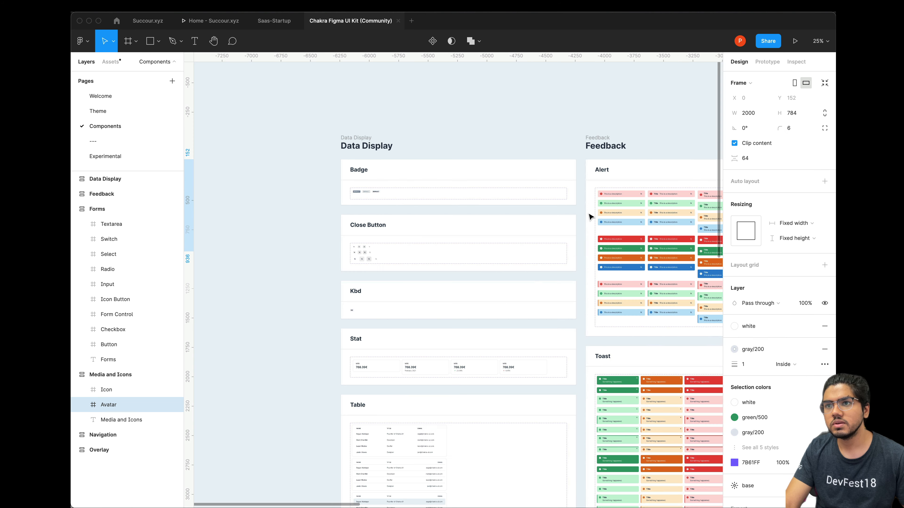
scroll(478, 202, "right", 20)
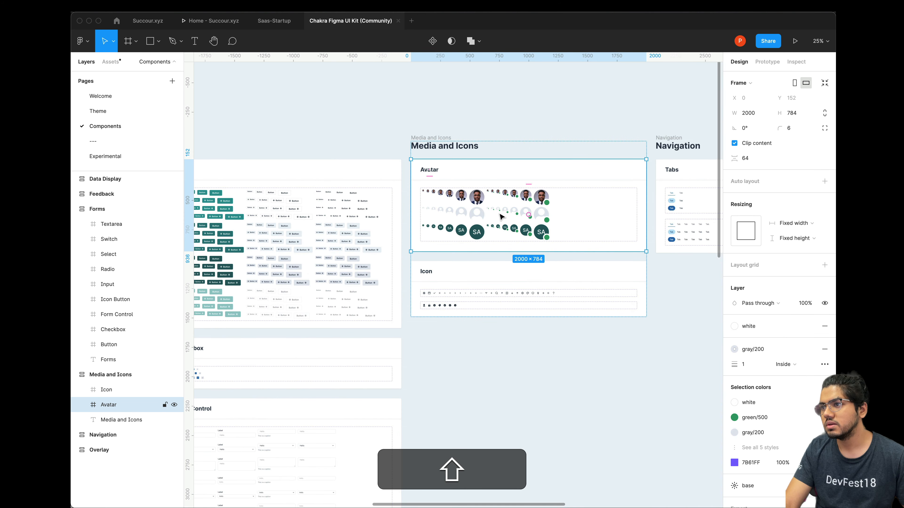
left_click(449, 194, "super")
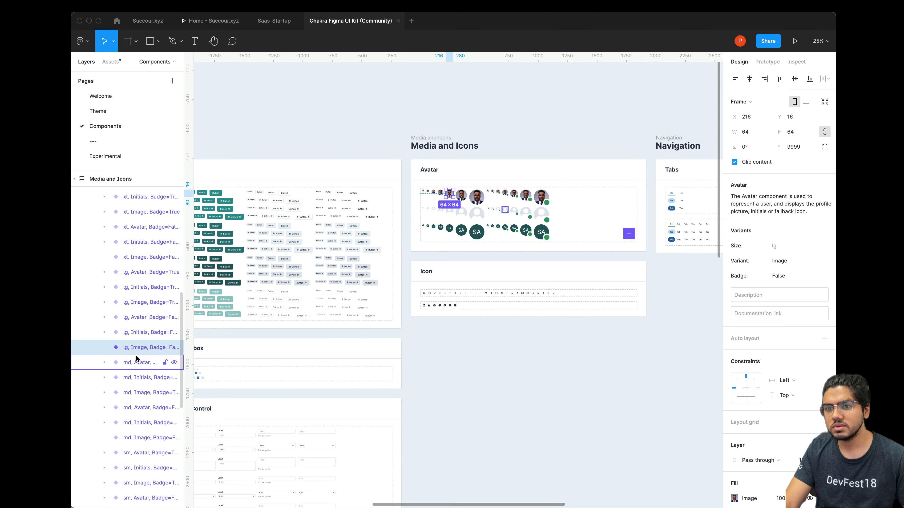
left_click(136, 363)
left_click(135, 331)
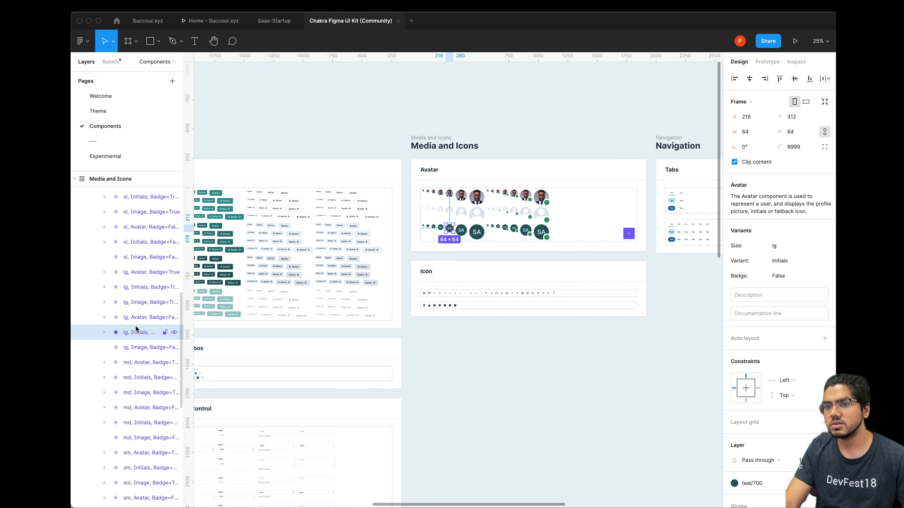
key("super+c")
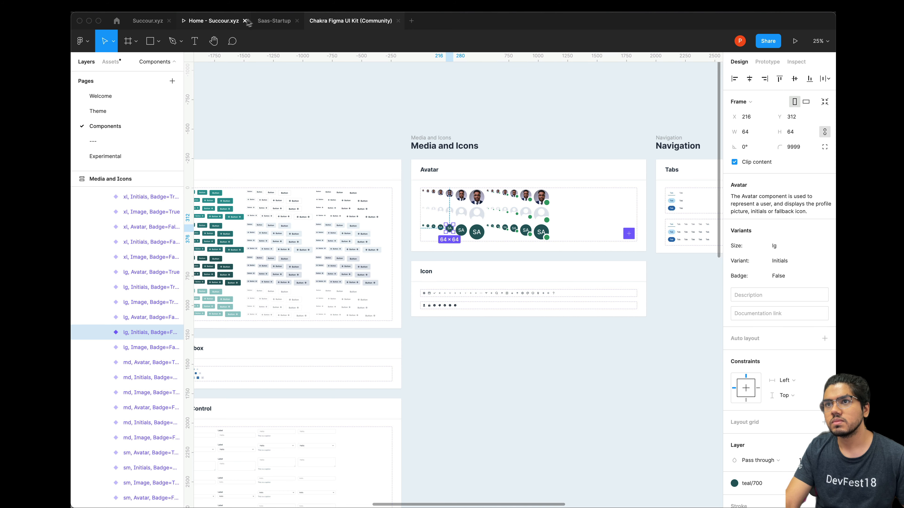
Paste the avatar into the Saas-Startup file, place it at X 1153, Y 26, and nest it inside the Navbar component.
left_click(270, 21)
key("super+v")
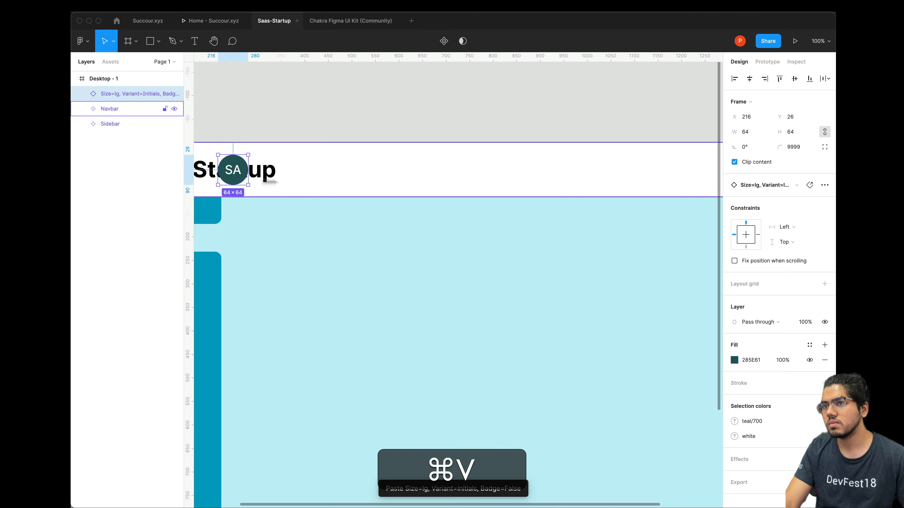
left_click_drag(248, 174, 475, 180)
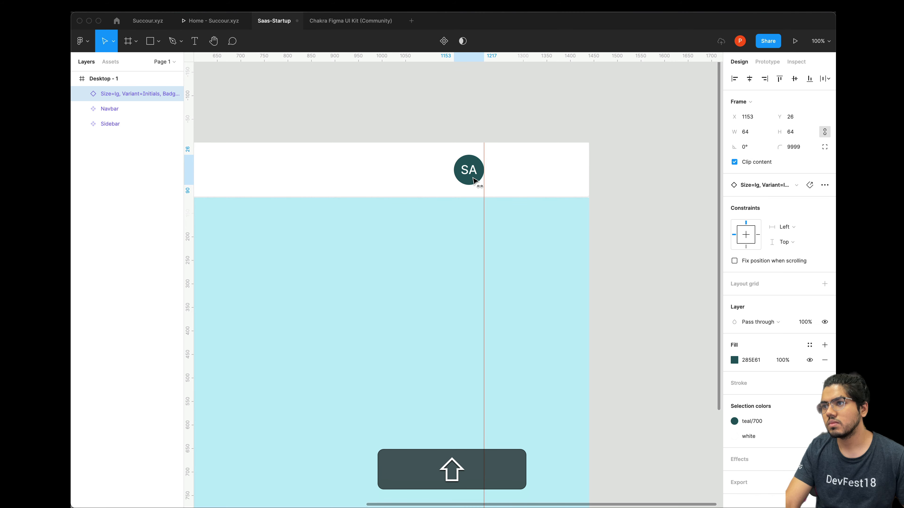
left_click(522, 175)
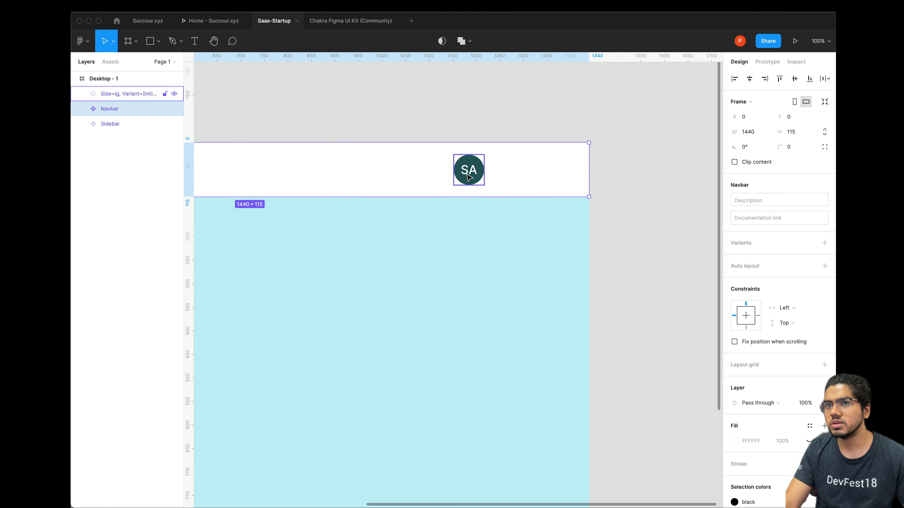
left_click(132, 94)
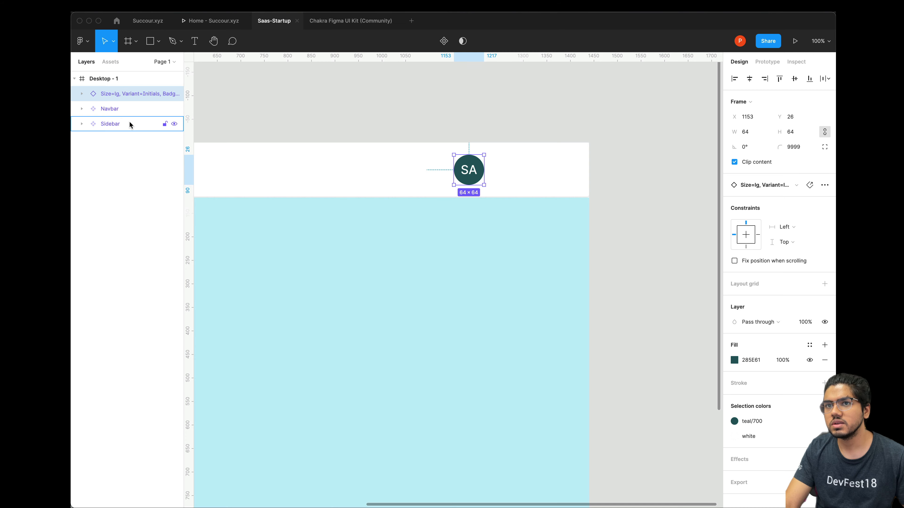
left_click_drag(129, 122, 130, 108)
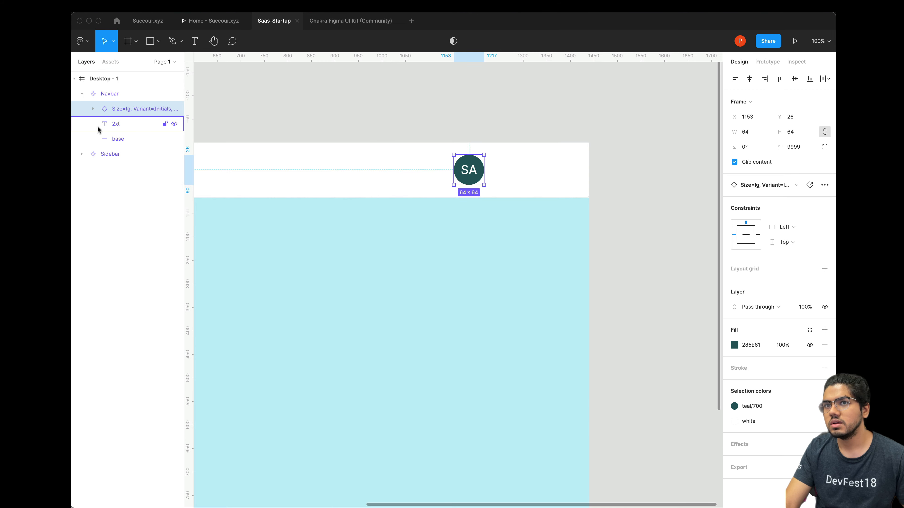
Rename the Navbar component as Header.
left_click(127, 94)
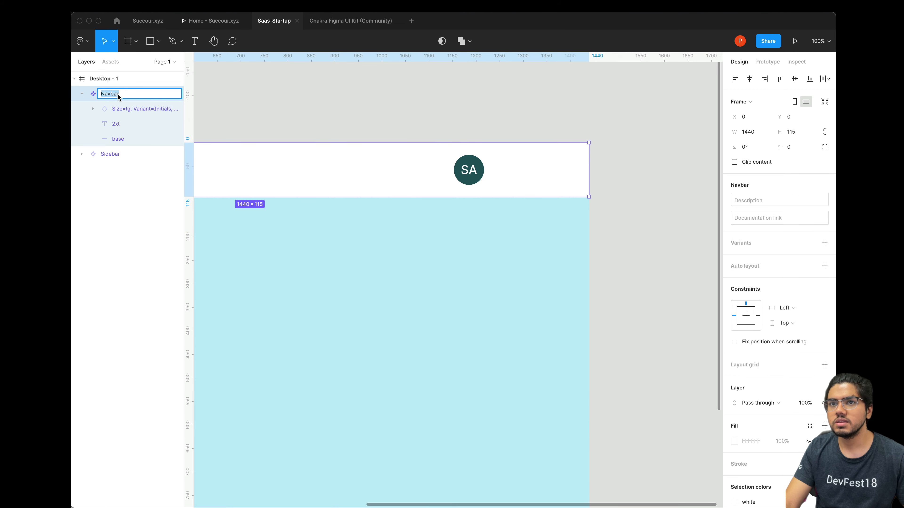
type("Header")
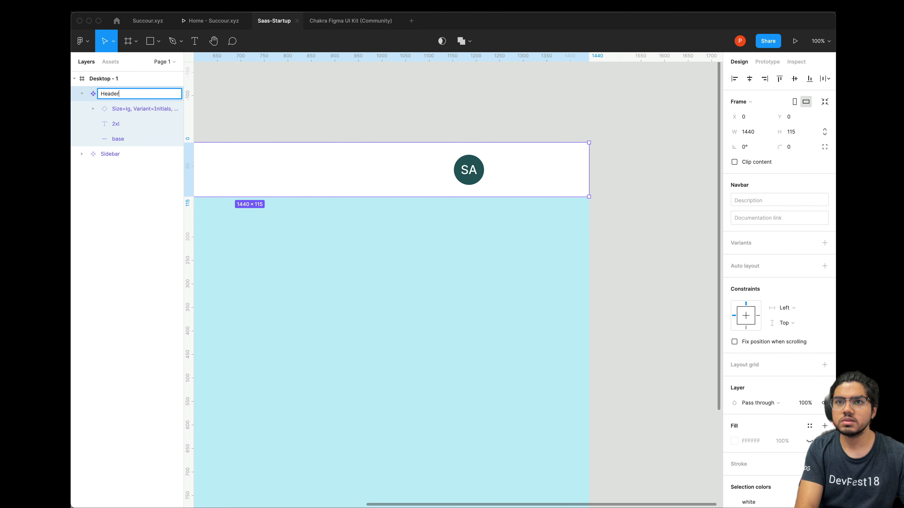
key("Return")
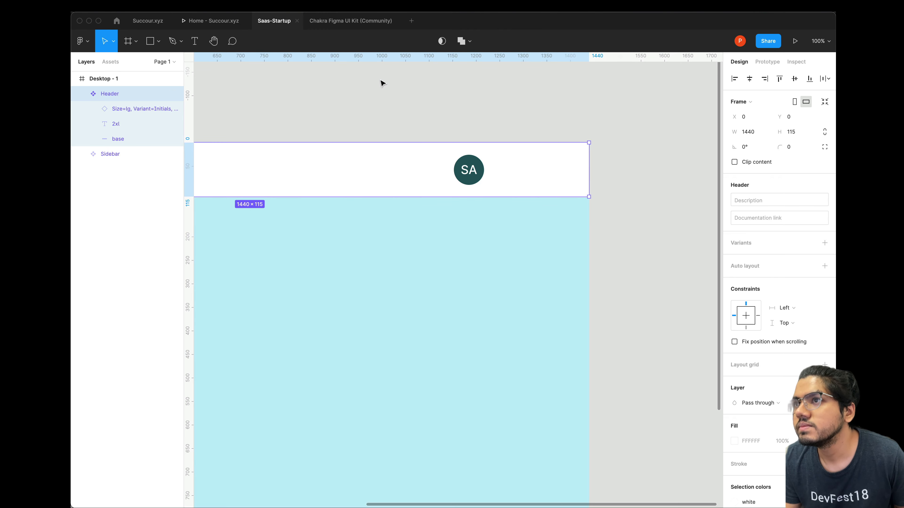
Copy the 2xl sample from the Text section of the Theme page in the Chakra Figma UI Kit file.
left_click(330, 22)
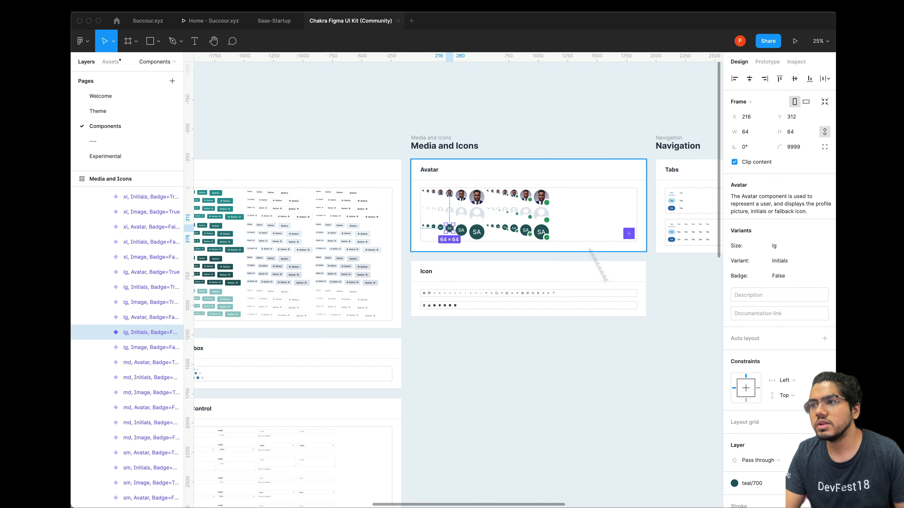
scroll(538, 281, "right", 15)
scroll(479, 263, "left", 1)
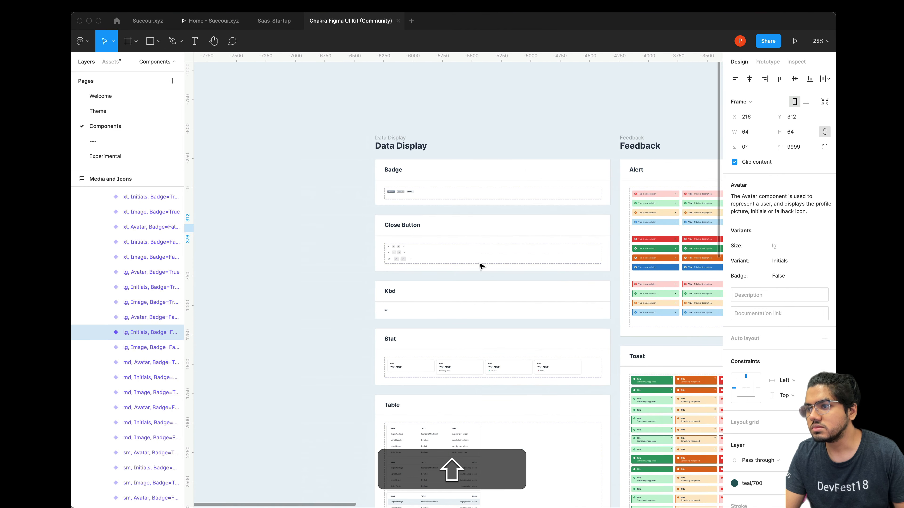
scroll(479, 263, "right", 12)
scroll(480, 264, "left", 11)
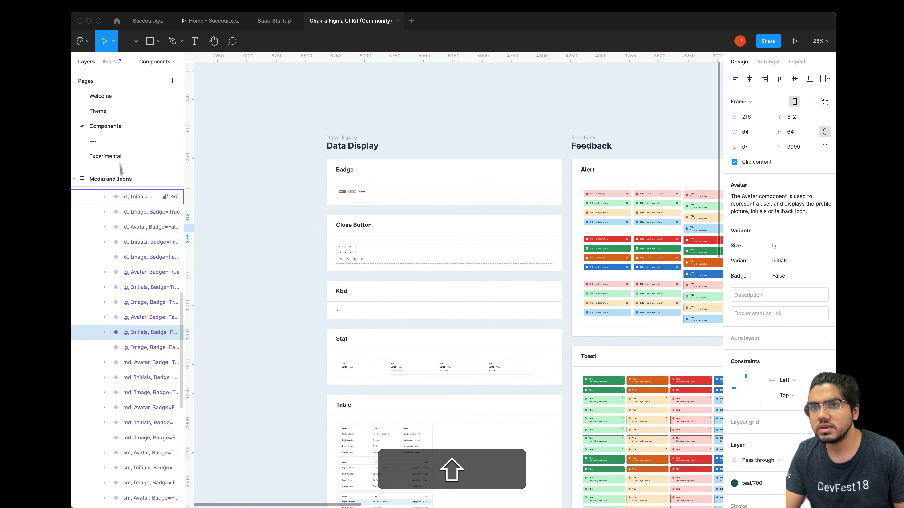
left_click(108, 117)
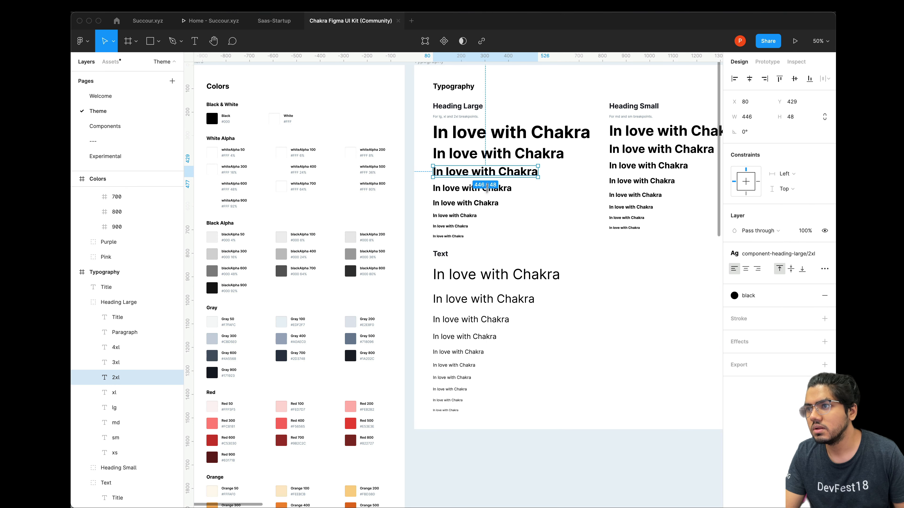
left_click(457, 352)
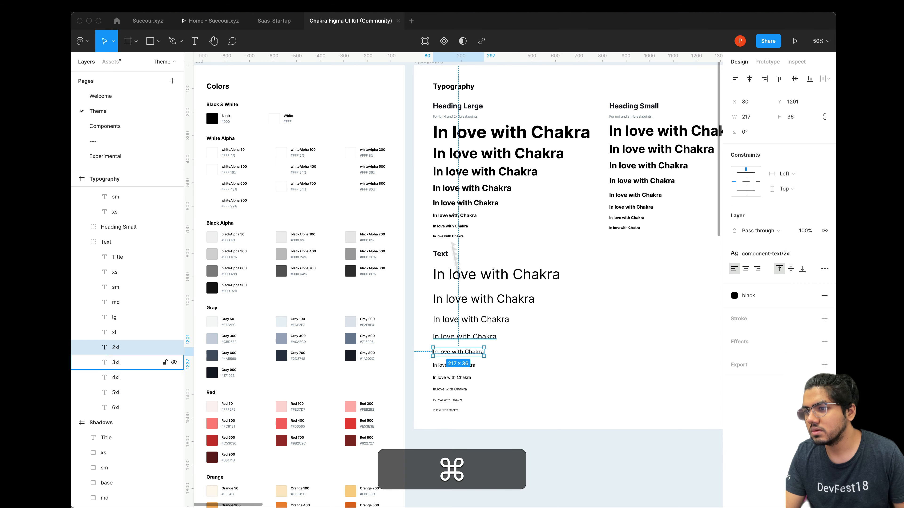
key("super+c")
Paste the text into the Header in the Saas-Startup file, change it to "SaaS Admin", and place it at X 1249, Y 40.
left_click(274, 21)
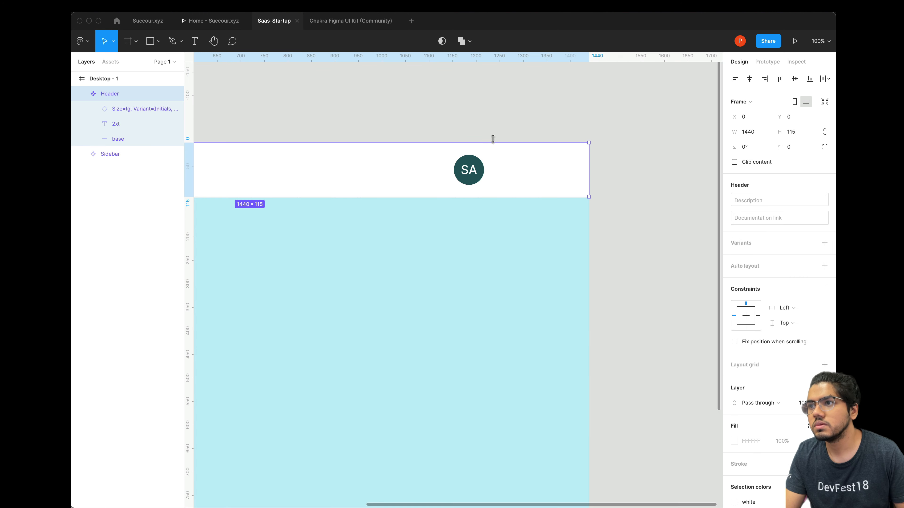
key("super+v")
left_click_drag(366, 175, 514, 173)
double_click(515, 174)
type("Saas")
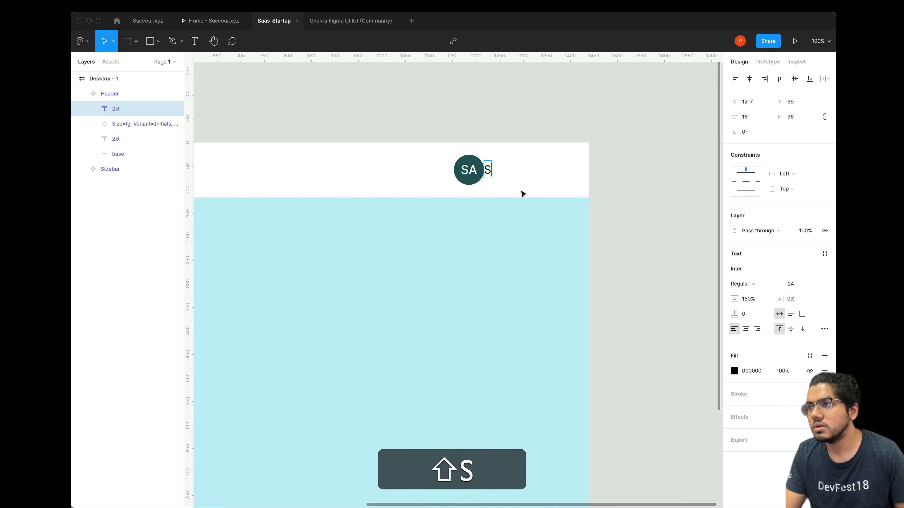
key("BackSpace")
key("BackSpace")
type("S Admin")
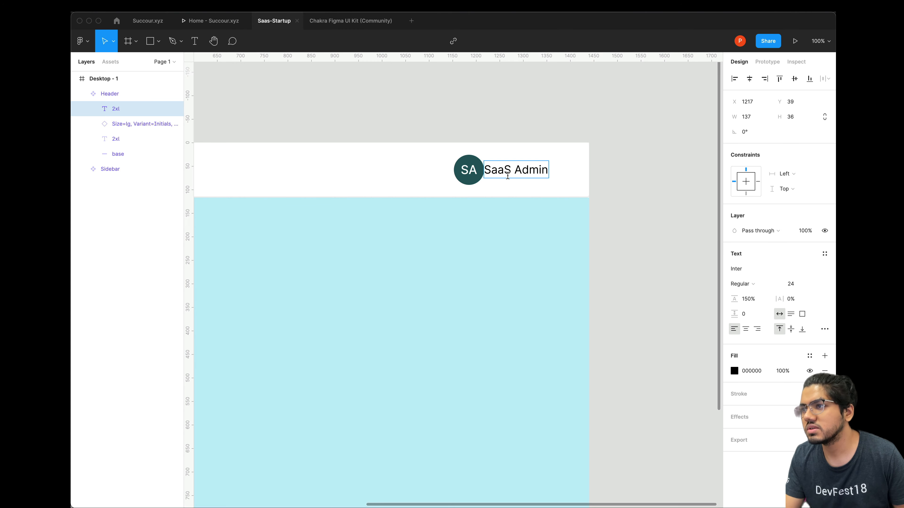
key("Escape")
left_click_drag(515, 175, 530, 174)
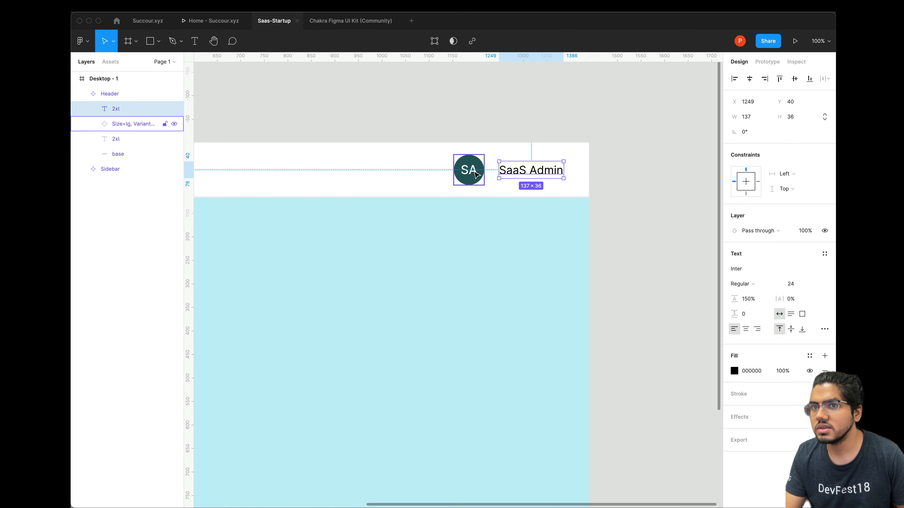
scroll(484, 179, "right", 3)
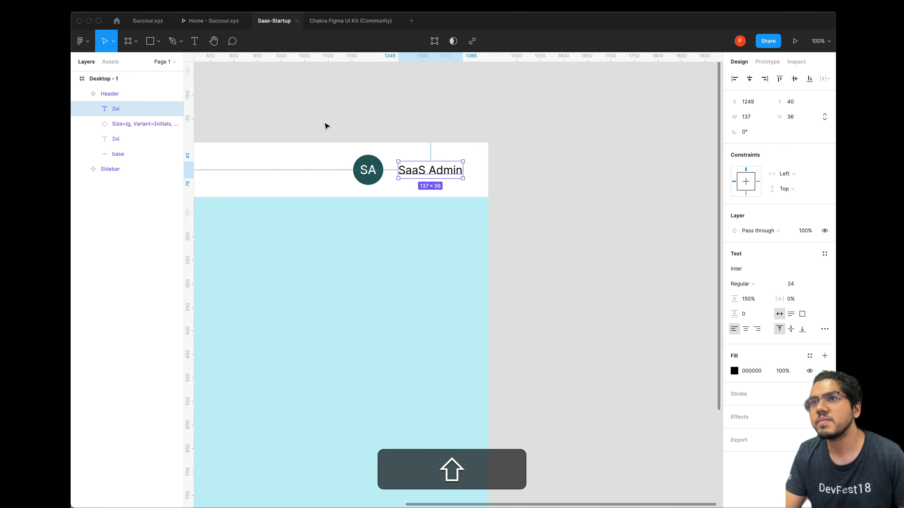
scroll(324, 129, "right", 3)
left_click(344, 22)
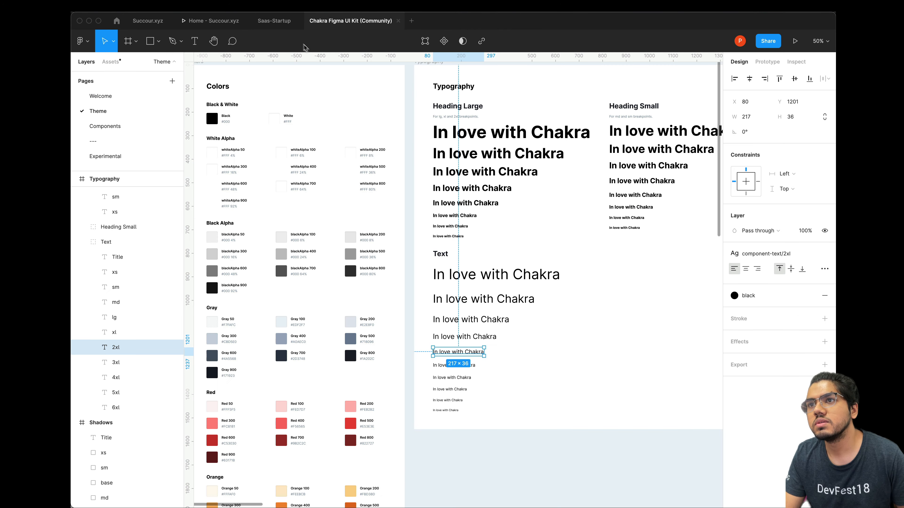
left_click(273, 22)
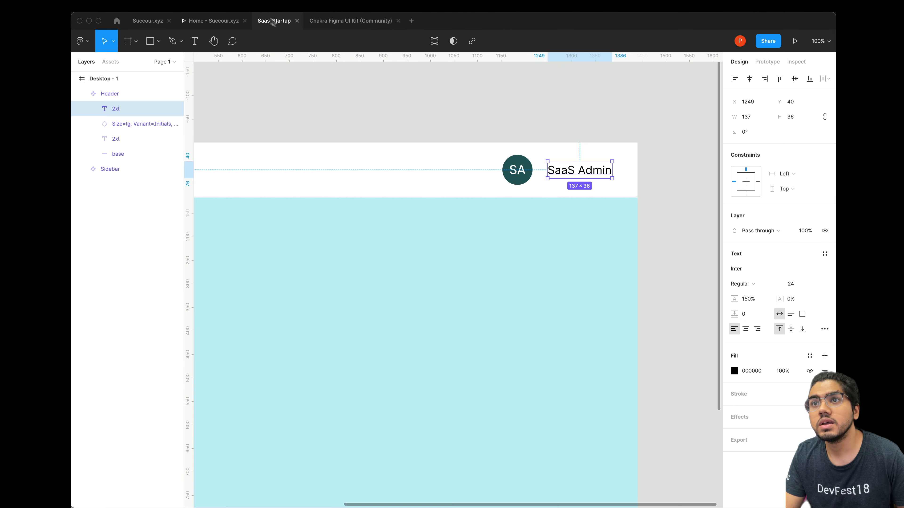
Insert the Font Awesome bell icon, move its vector into the Header at about X 1051, Y 51, and delete the empty bell frame.
left_click(239, 10)
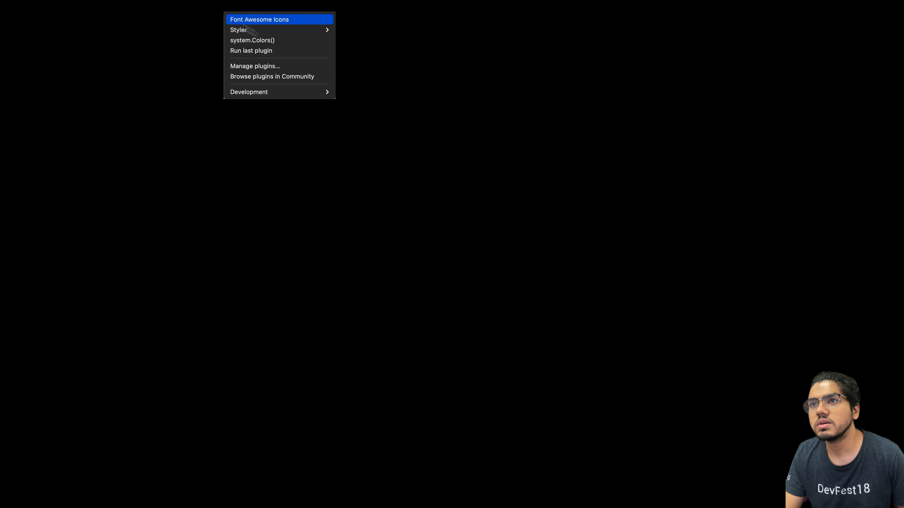
left_click(245, 21)
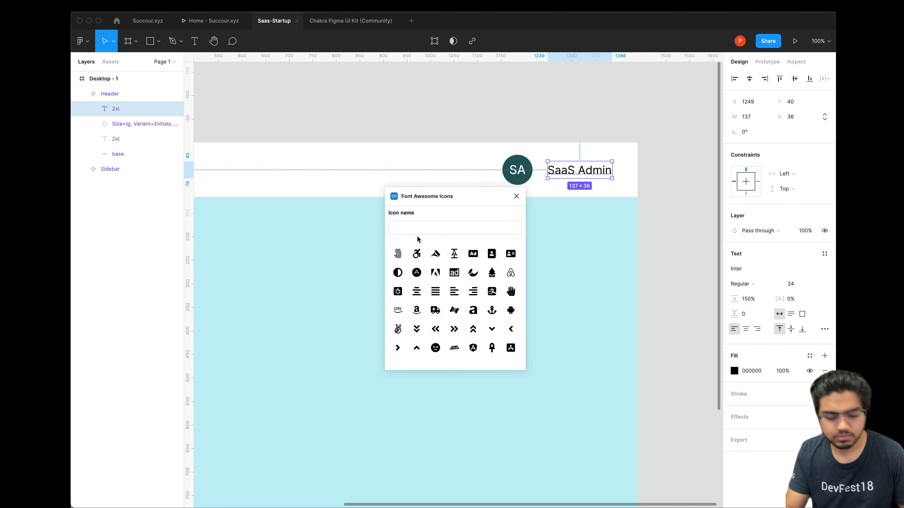
type("bell")
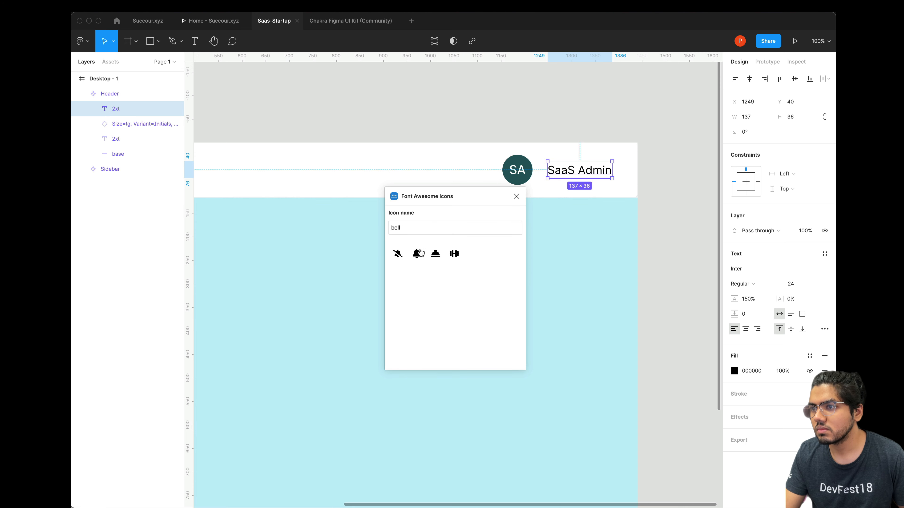
left_click(416, 253)
left_click_drag(456, 288, 474, 176)
left_click(459, 282)
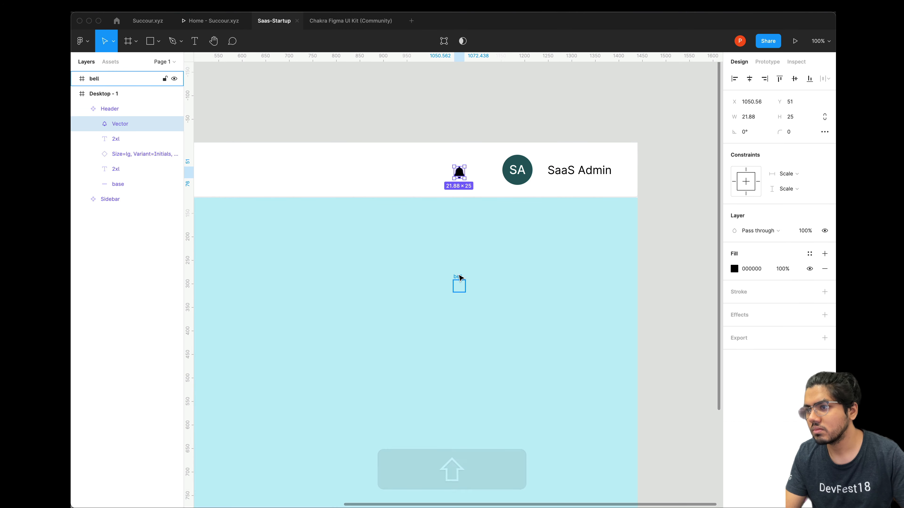
key("Delete")
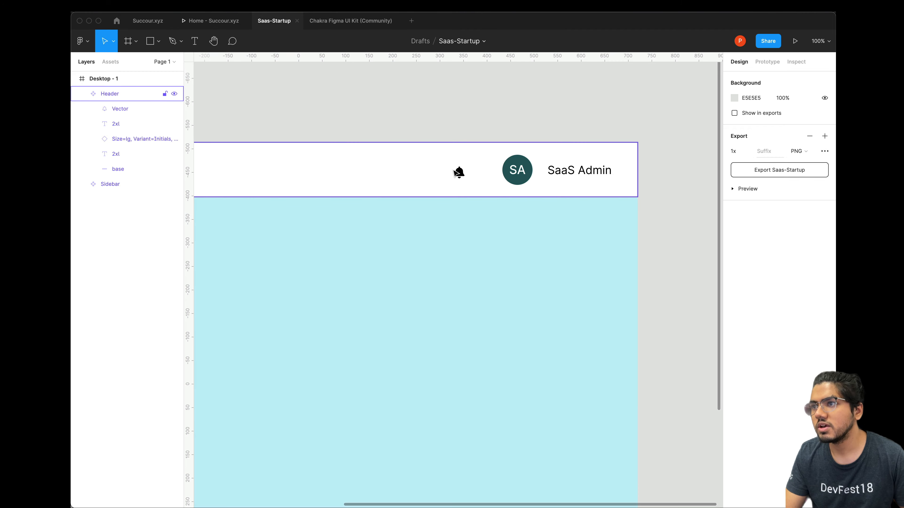
Insert the plain Font Awesome search icon, move its vector into the Header before the bell, and delete the empty search frame.
left_click(240, 4)
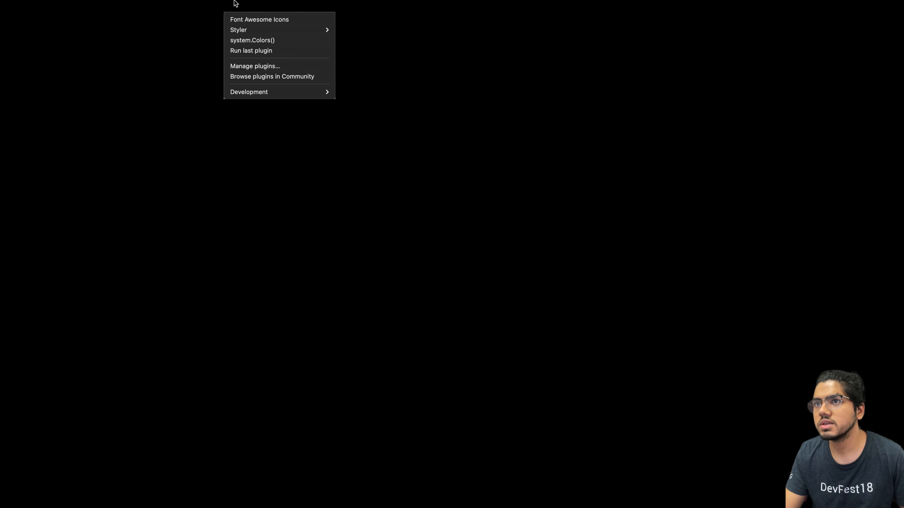
left_click(245, 16)
left_click(457, 228)
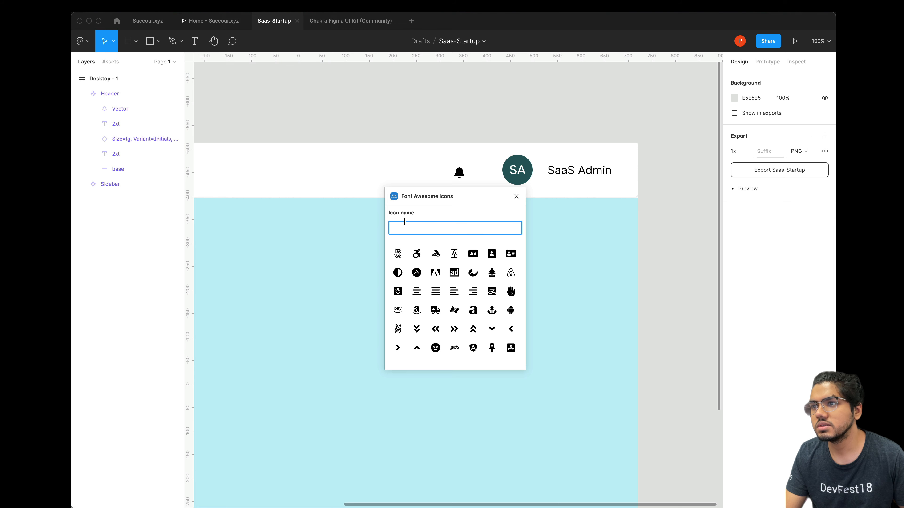
type("searc")
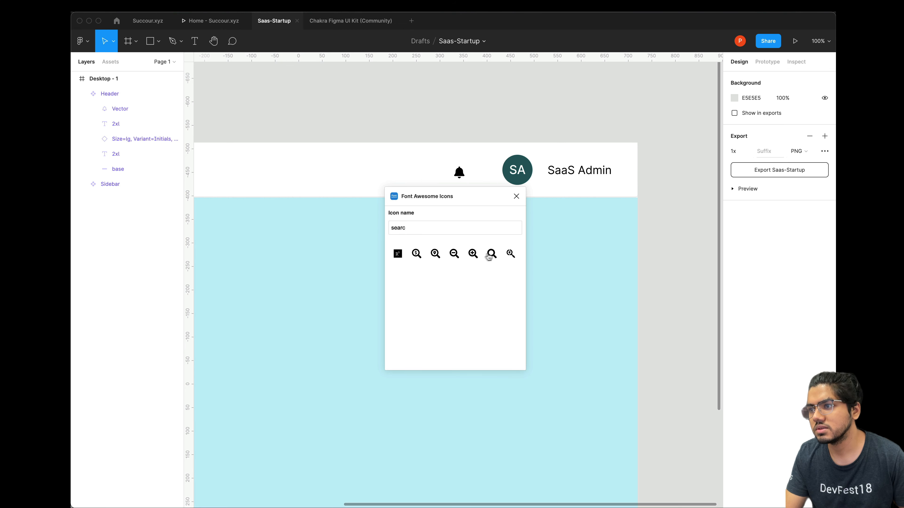
left_click(492, 254)
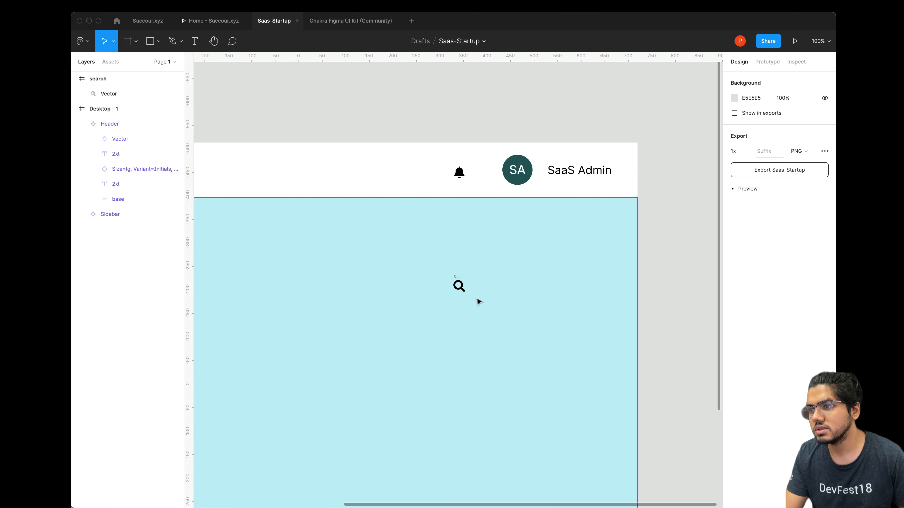
left_click_drag(458, 285, 409, 174)
left_click(457, 275)
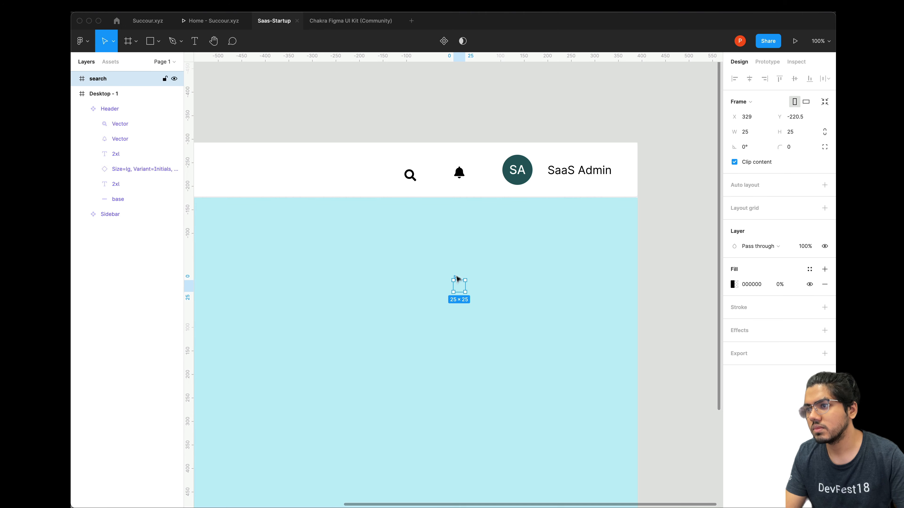
key("Delete")
Move the bell closer to the avatar and place the search icon at X 1042, Y 46, leaving 32 px between the icons.
scroll(542, 246, "left", 5)
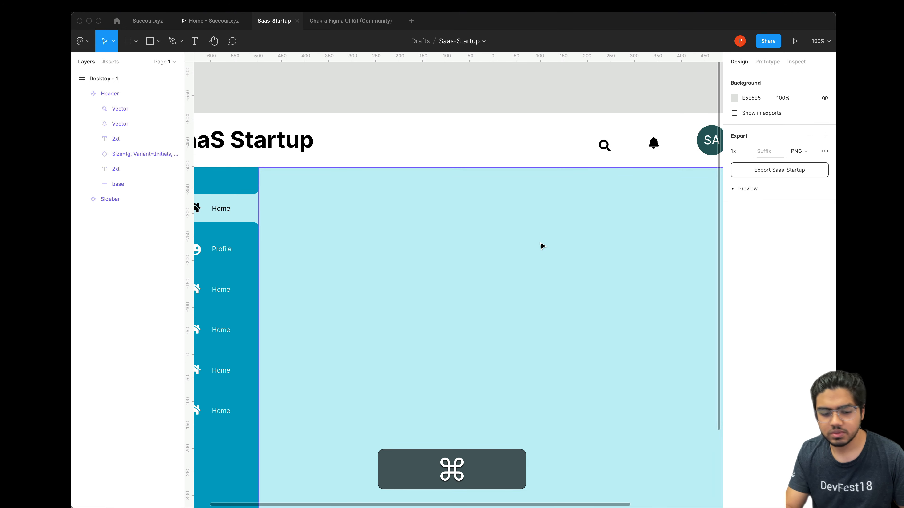
key("super+minus")
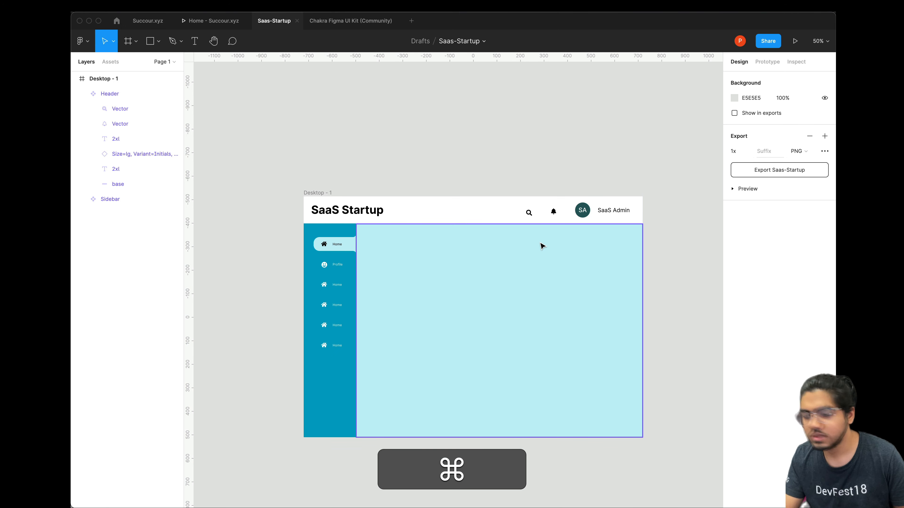
key("super+equal")
scroll(346, 299, "right", 10)
scroll(347, 298, "up", 3)
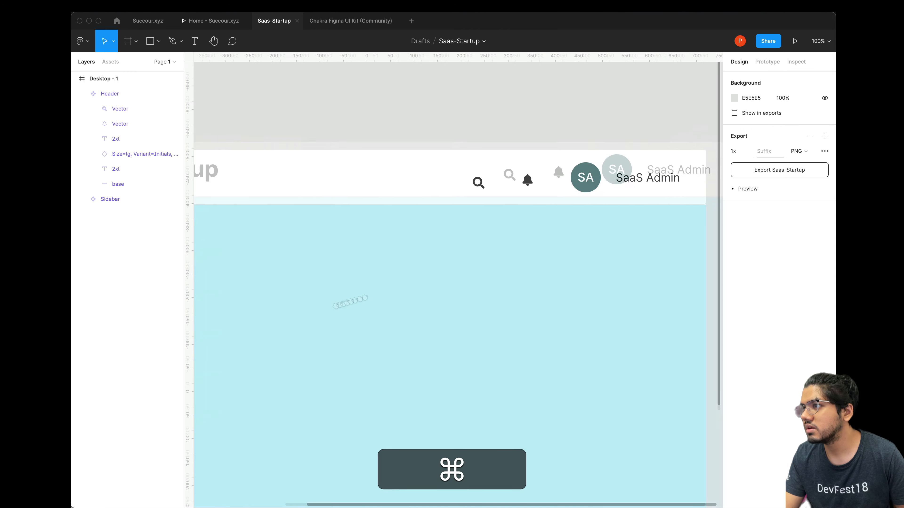
left_click(313, 219)
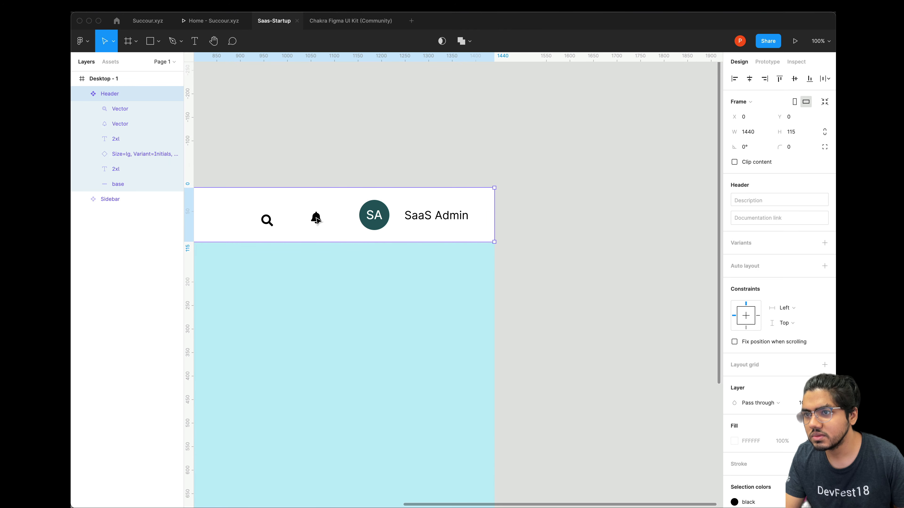
double_click(312, 269)
left_click(317, 220)
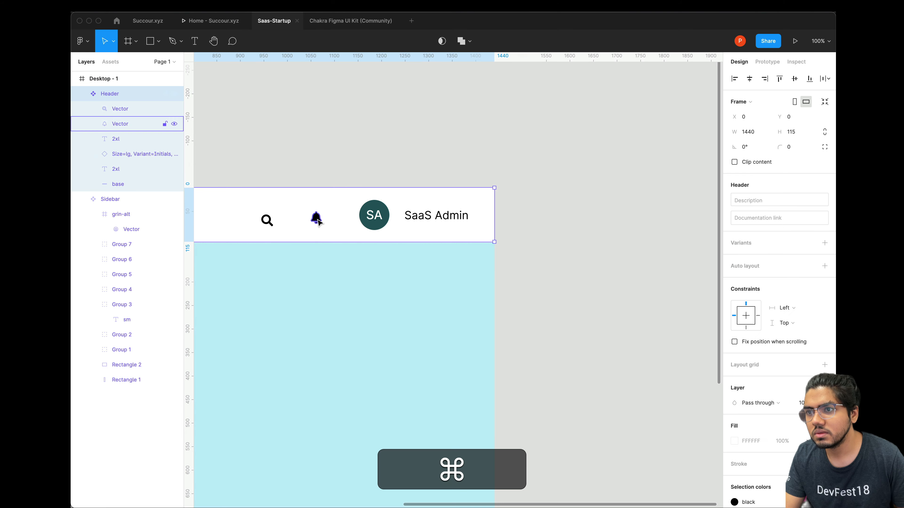
left_click_drag(318, 220, 340, 217)
left_click_drag(266, 220, 312, 214)
key("shift")
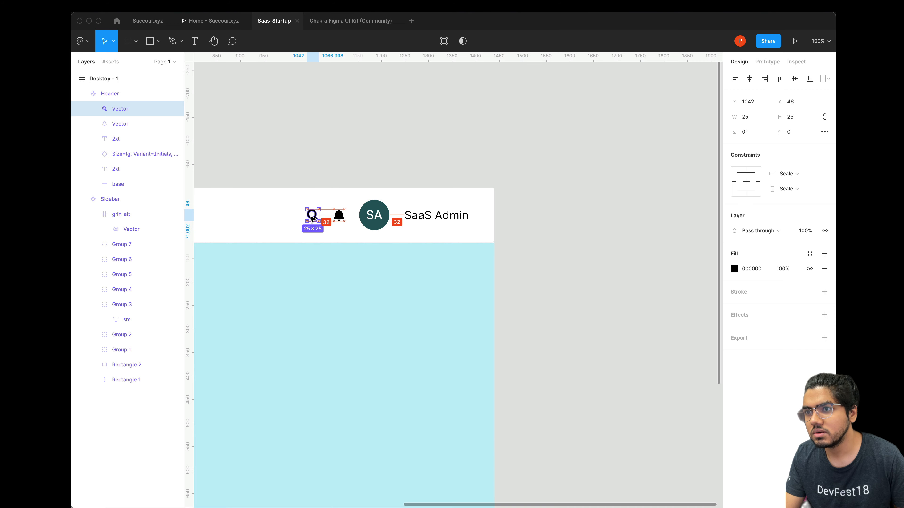
left_click(349, 303)
scroll(349, 302, "left", 15)
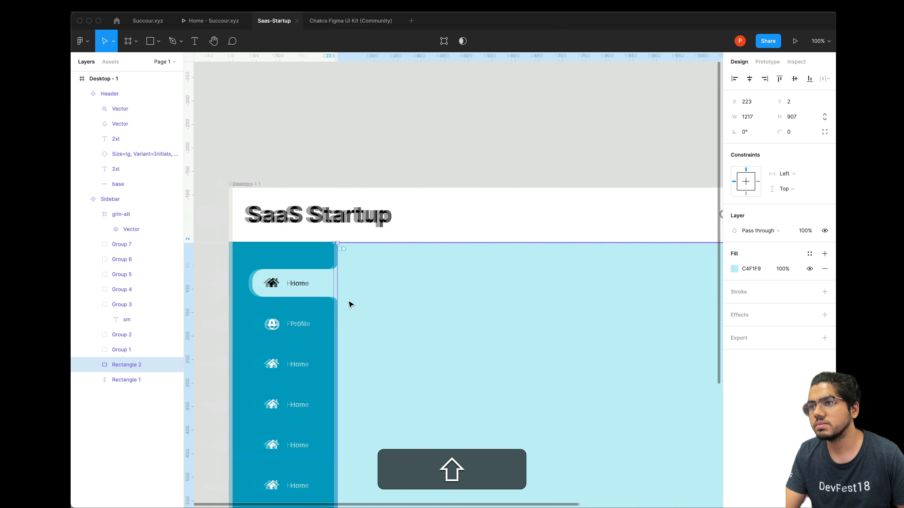
key("super+shift+minus")
key("alt+super+f")
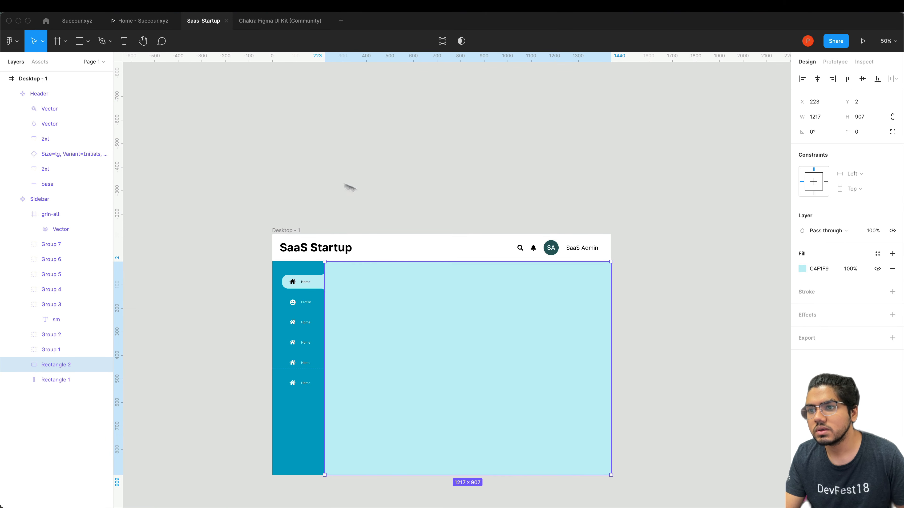
scroll(557, 333, "right", 3)
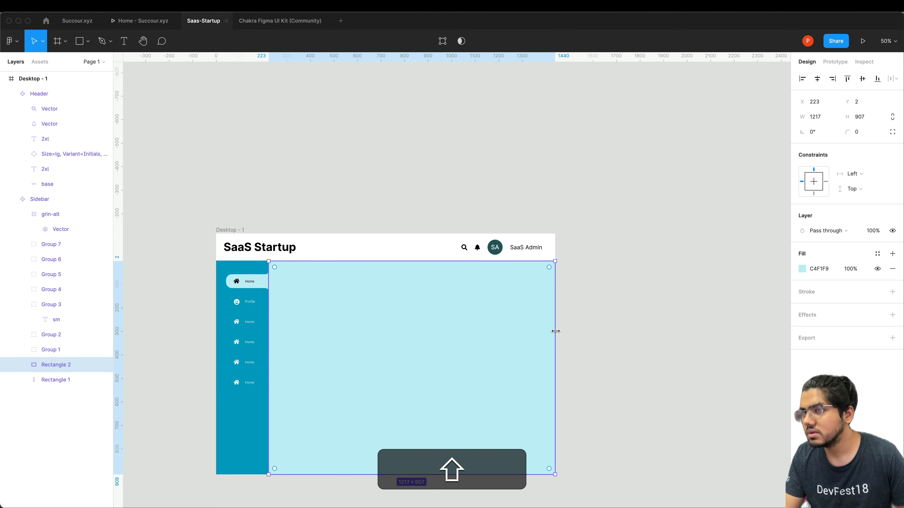
scroll(557, 333, "down", 5)
scroll(556, 331, "down", 2)
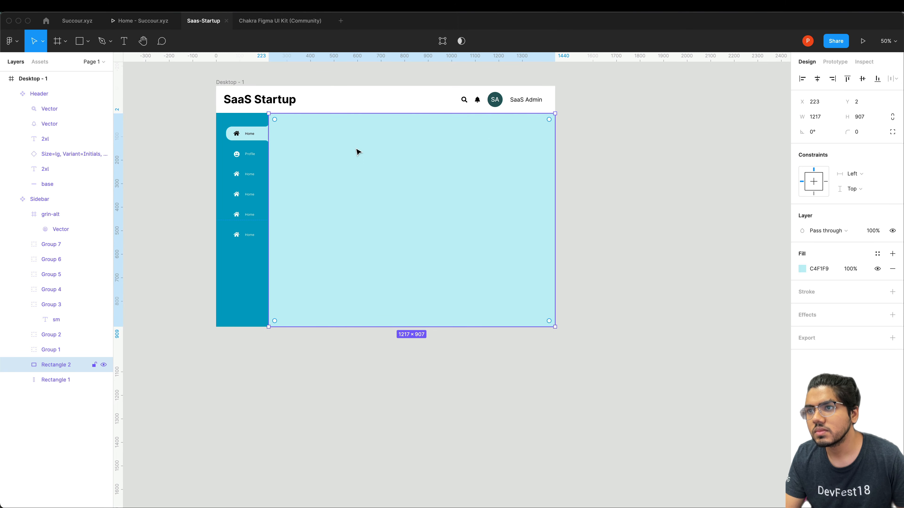
Copy the 2xl shadow square from the Shadows section of the Chakra Figma UI Kit file's Theme page.
left_click(269, 20)
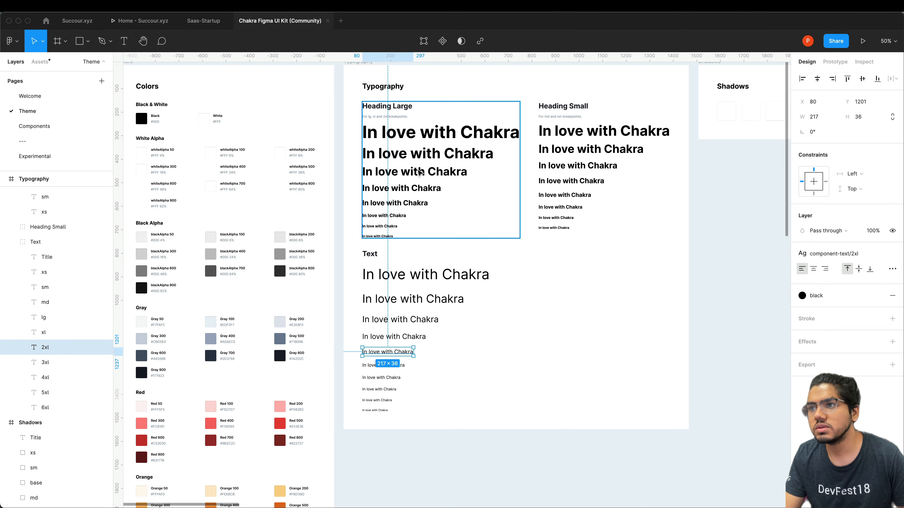
scroll(524, 258, "right", 5)
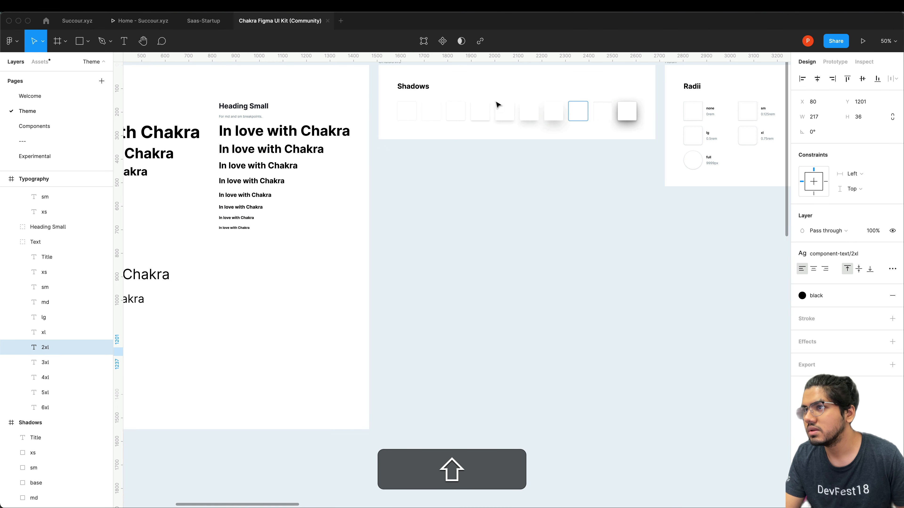
left_click(553, 112)
key("super+c")
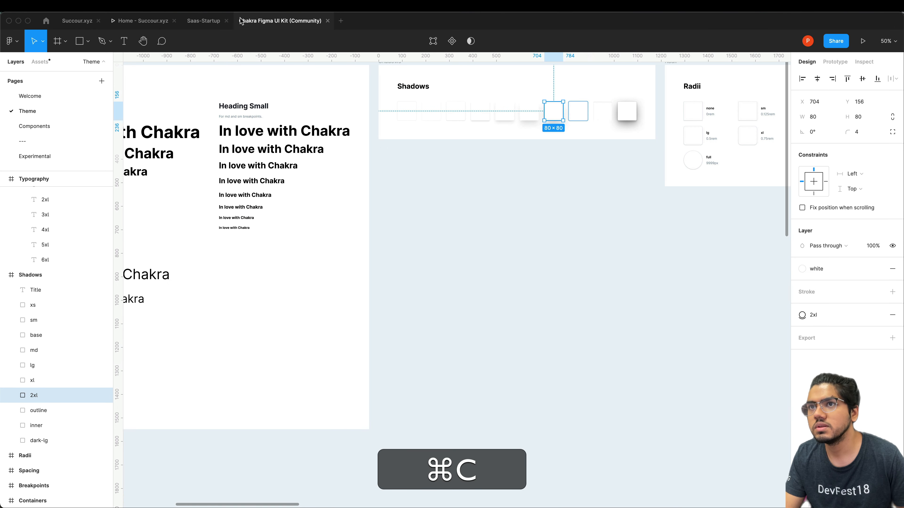
Paste the 2xl shadow square into the Saas-Startup content area and enlarge it to about 429 × 263 at X 345, Y 208.
left_click(217, 23)
key("super+v")
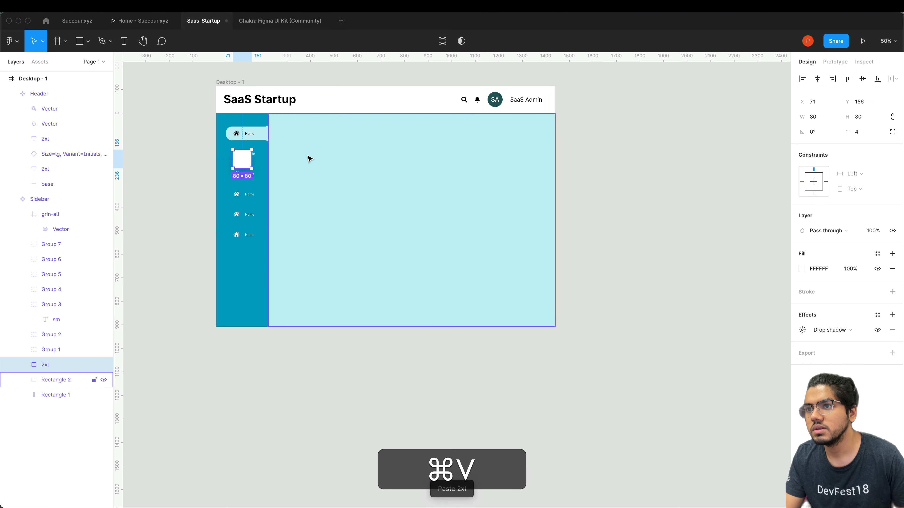
left_click_drag(245, 164, 399, 196)
left_click(410, 194)
left_click(351, 179)
Duplicate the white card at about X 839, Y 211, and copy both cards below to form a two-by-two grid.
key("alt")
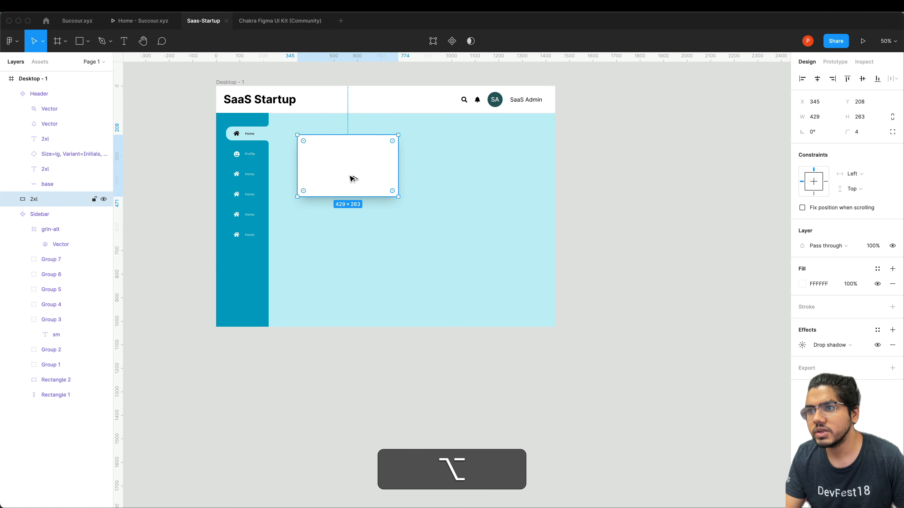
left_click_drag(352, 179, 467, 178)
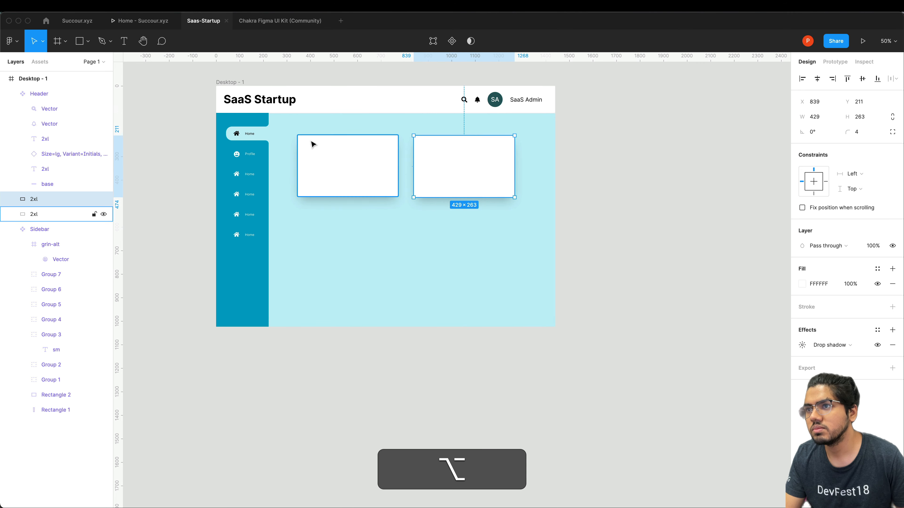
left_click(305, 154)
left_click(430, 151, "shift")
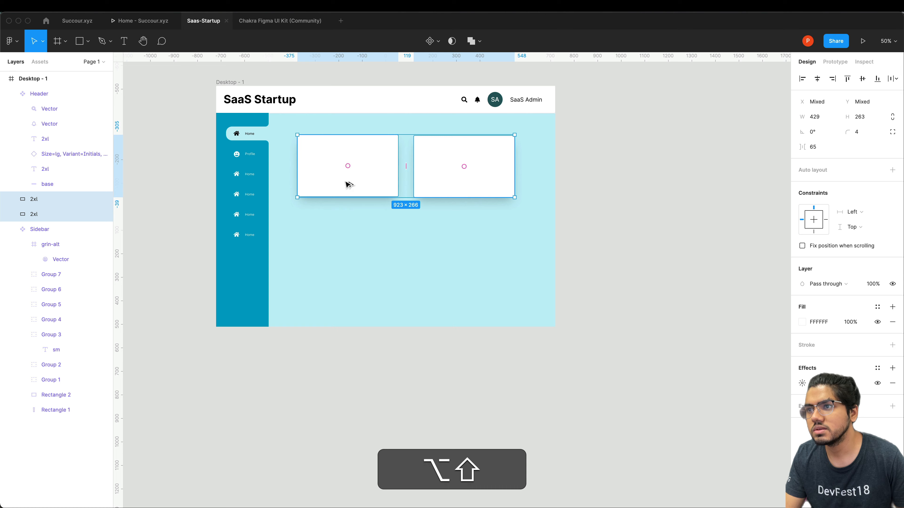
left_click_drag(359, 178, 359, 258)
left_click(526, 208)
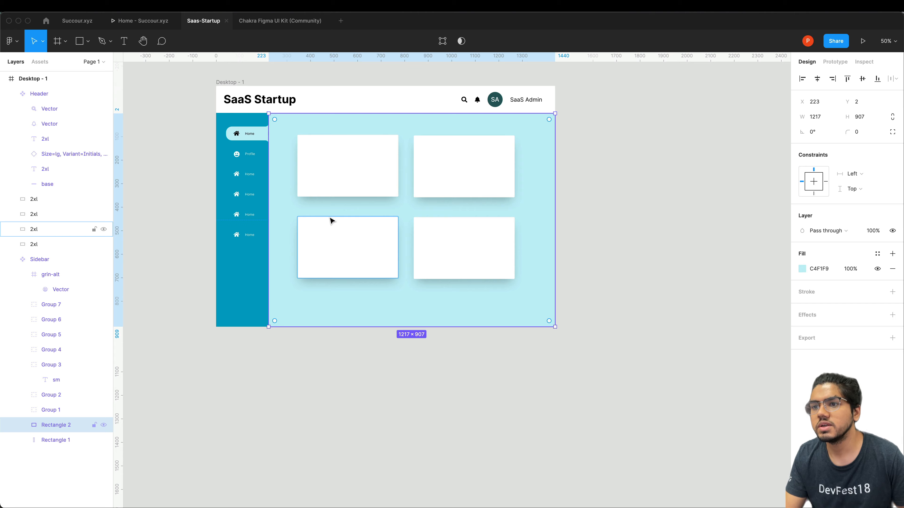
scroll(331, 222, "right", 2)
scroll(330, 222, "right", 5)
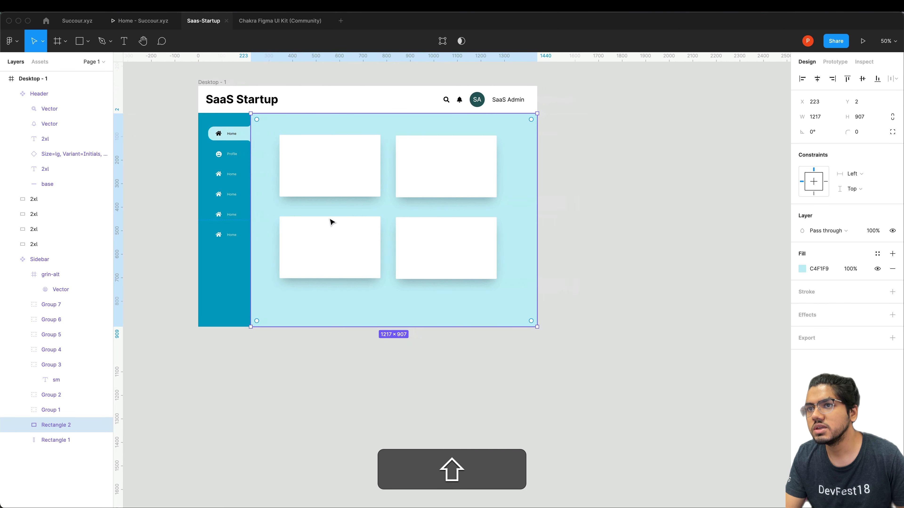
scroll(331, 222, "left", 2)
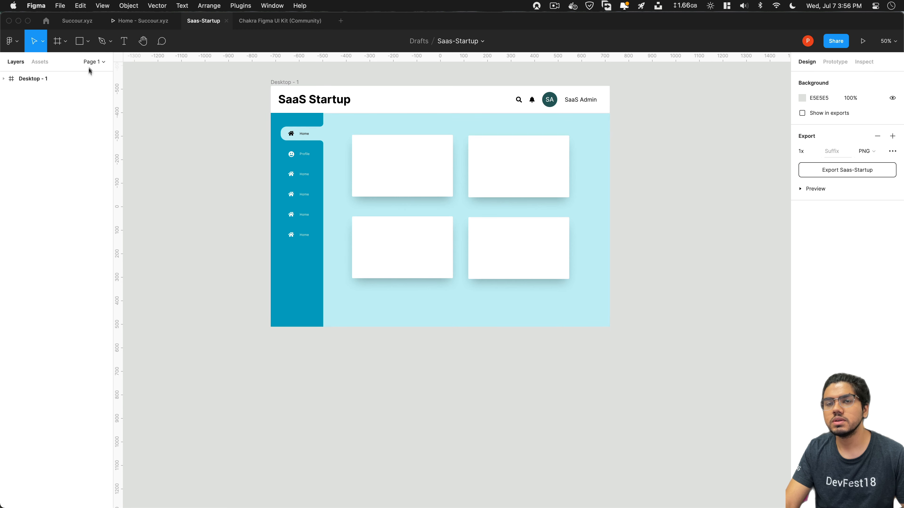
left_click(71, 79)
left_click(258, 104)
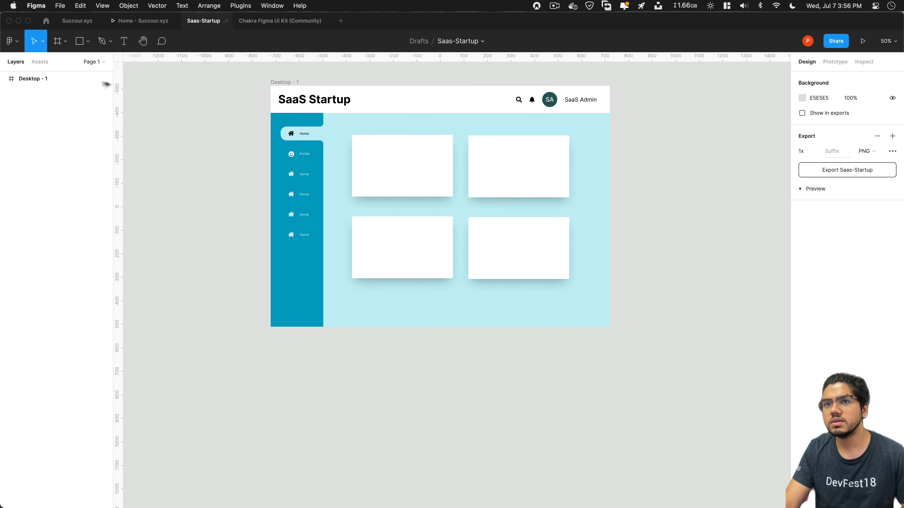
Add a 1440 × 1024 desktop frame and place it level with Desktop - 1 at X 965, Y -513.
left_click(57, 42)
left_click(818, 140)
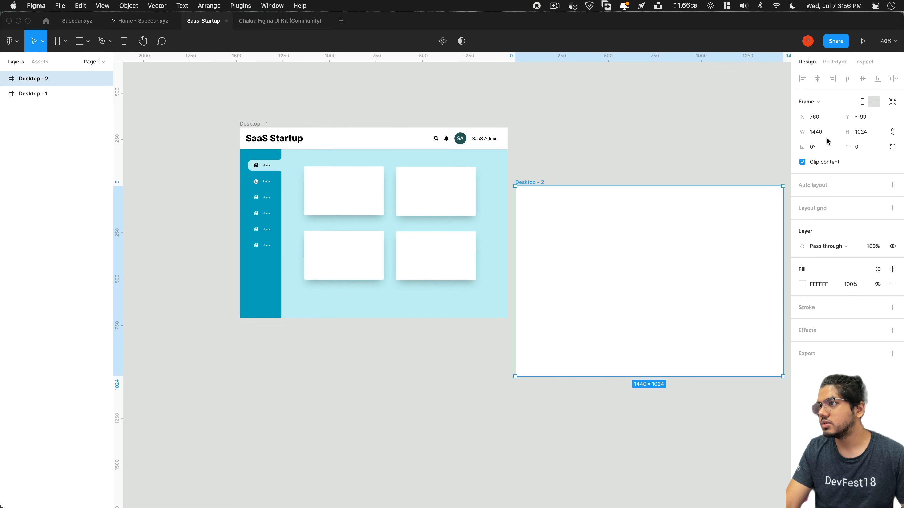
left_click_drag(666, 259, 671, 200)
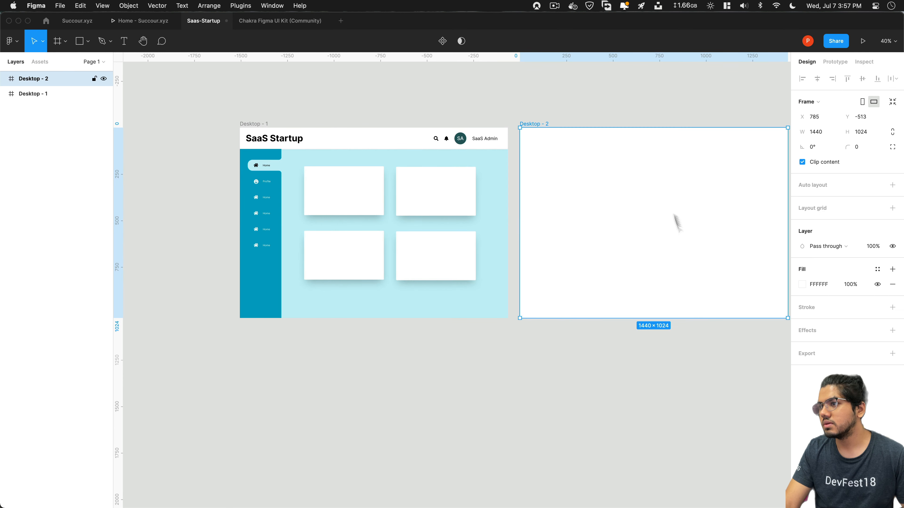
left_click_drag(645, 233, 679, 231)
scroll(669, 230, "right", 5)
scroll(337, 208, "left", 3)
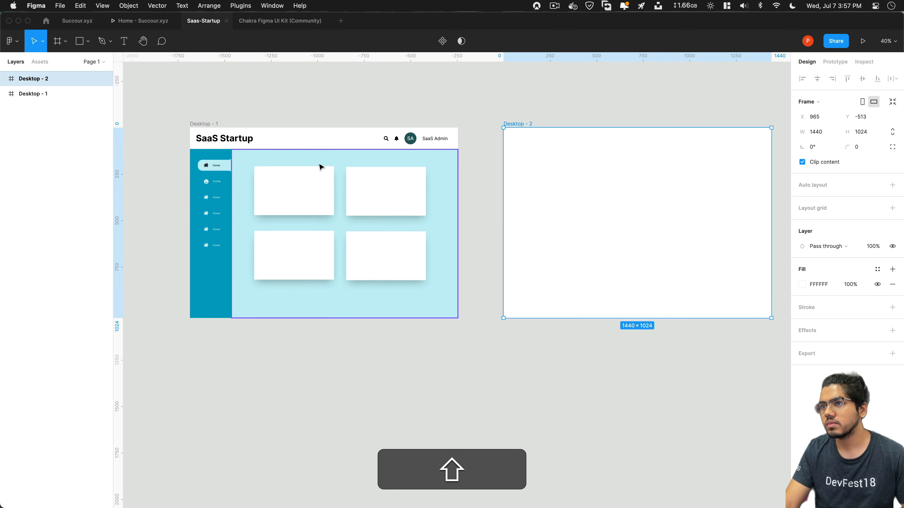
Copy the Sidebar component from Desktop - 1 and paste an instance into the Desktop - 2 frame.
left_click(324, 138)
left_click(242, 142, "shift")
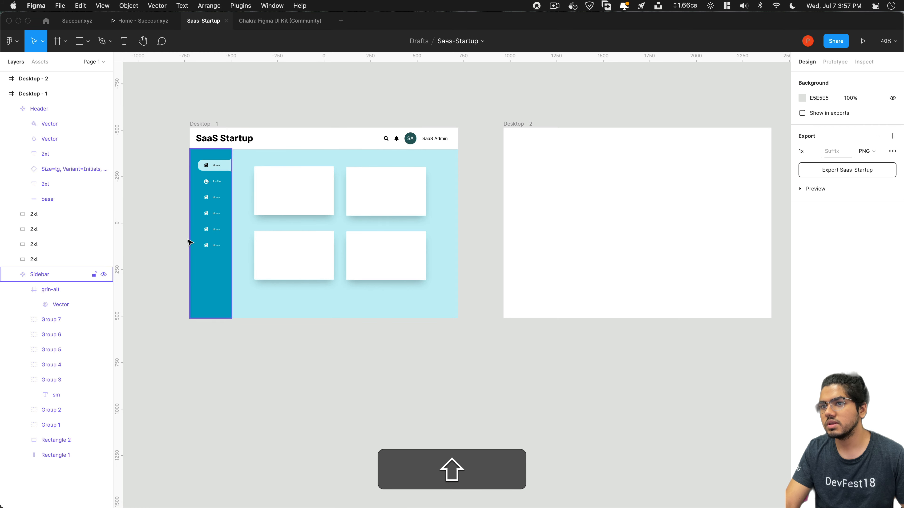
left_click(209, 313)
key("super+c")
left_click(566, 226)
key("super+v")
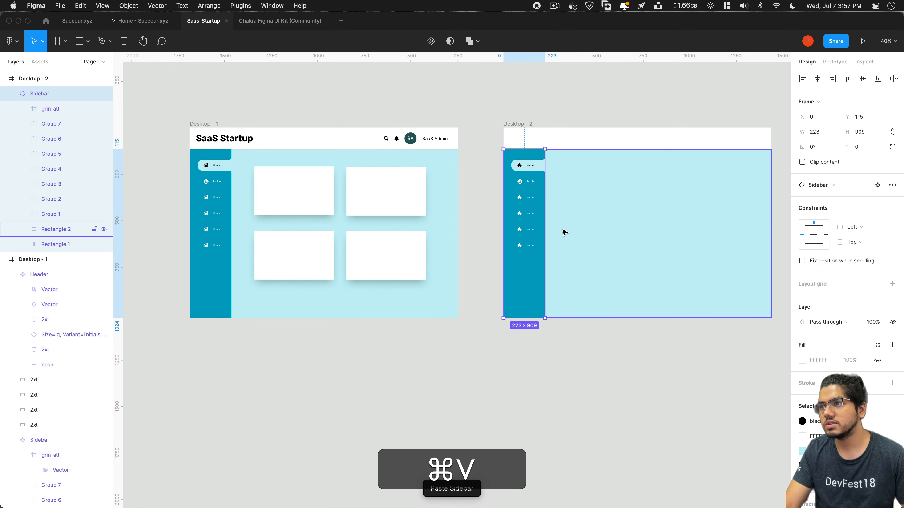
left_click(626, 371)
Hide all six text labels in the Desktop - 2 sidebar instance, keeping only the menu icons.
left_click(521, 196)
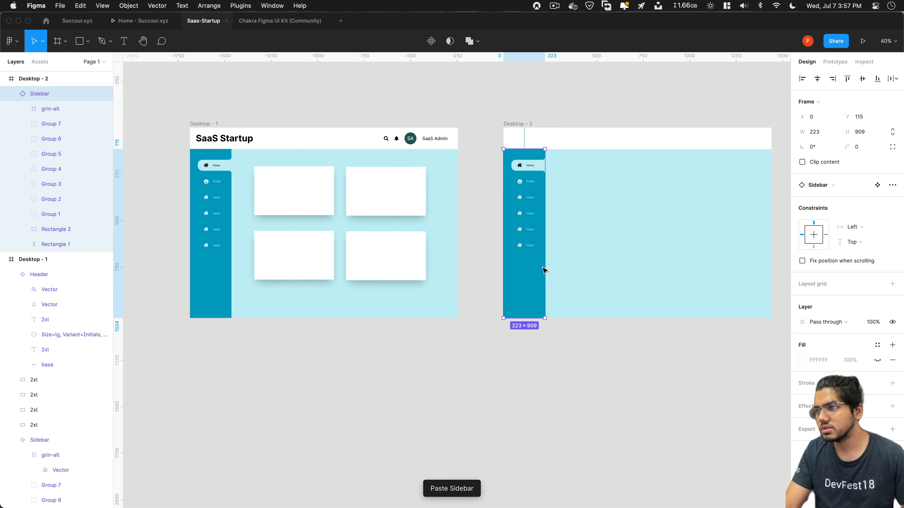
key("super+equal")
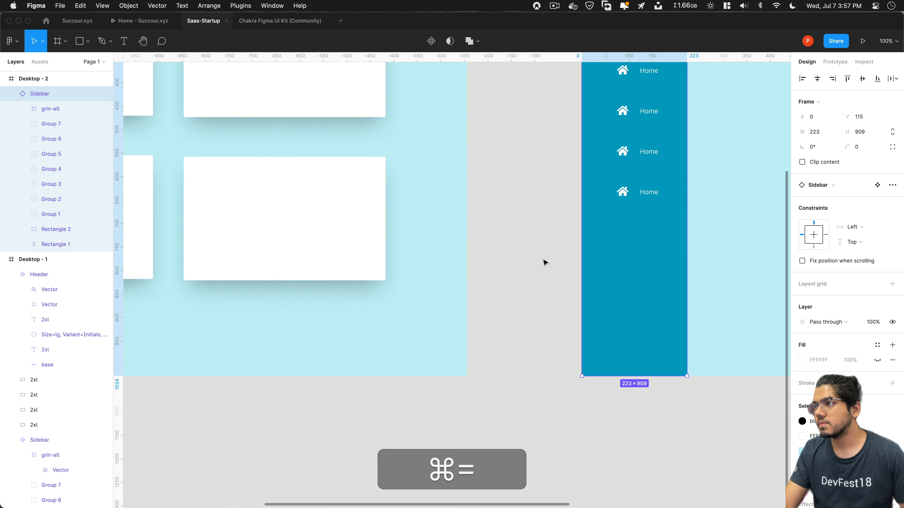
left_click_drag(543, 266, 334, 398)
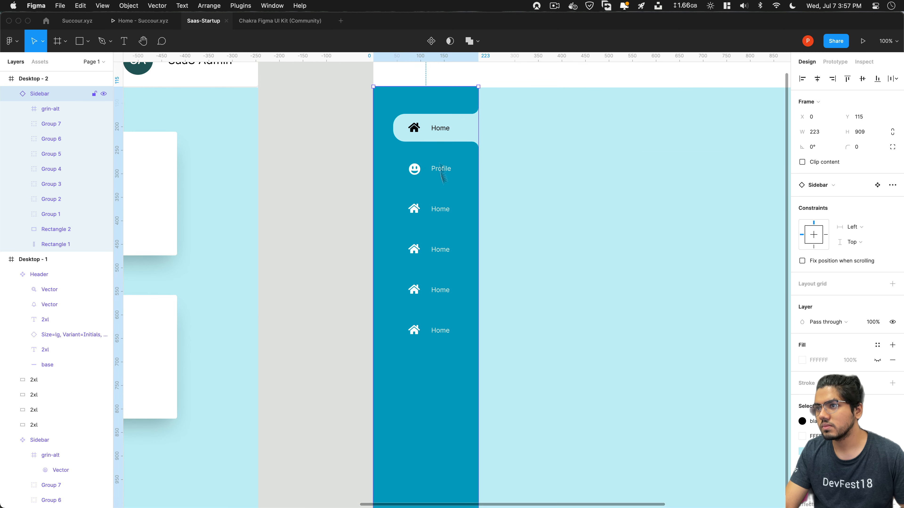
left_click(480, 87)
left_click(448, 199)
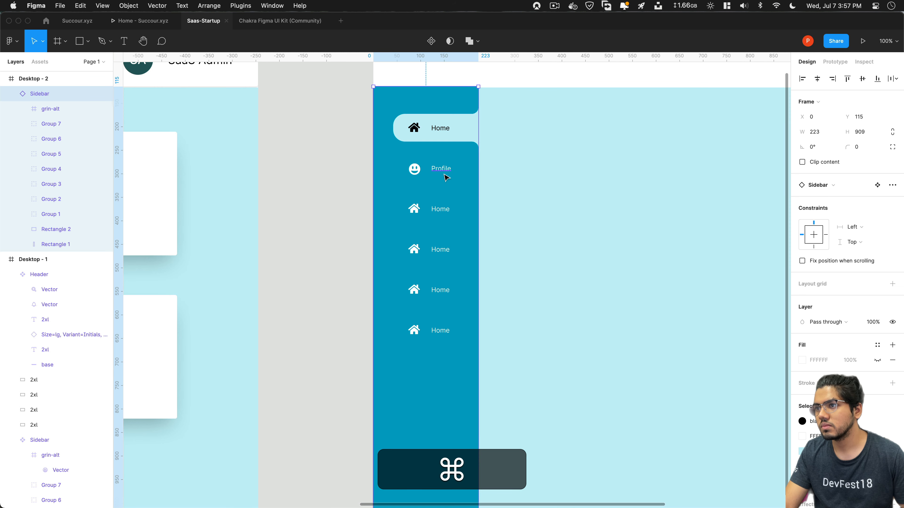
left_click(444, 172, "super")
left_click(440, 208, "shift+super")
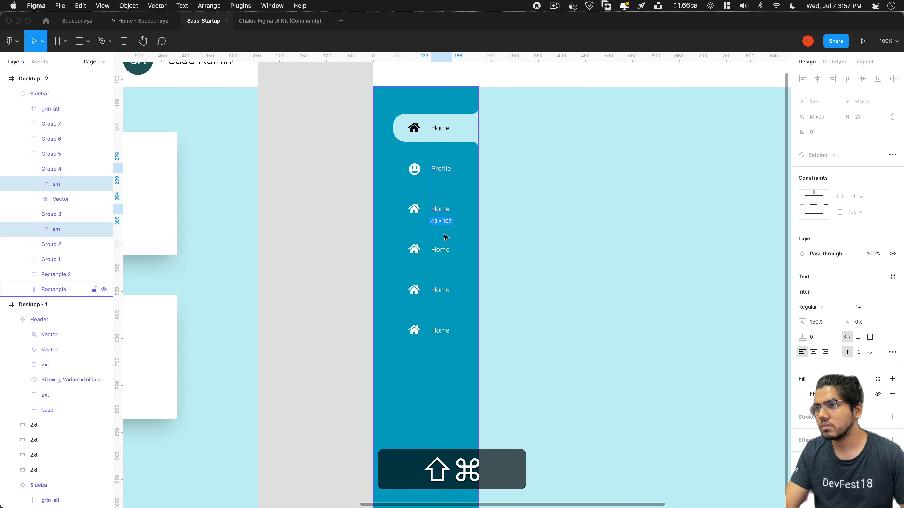
left_click(443, 249, "shift+super")
left_click(441, 290, "shift+super")
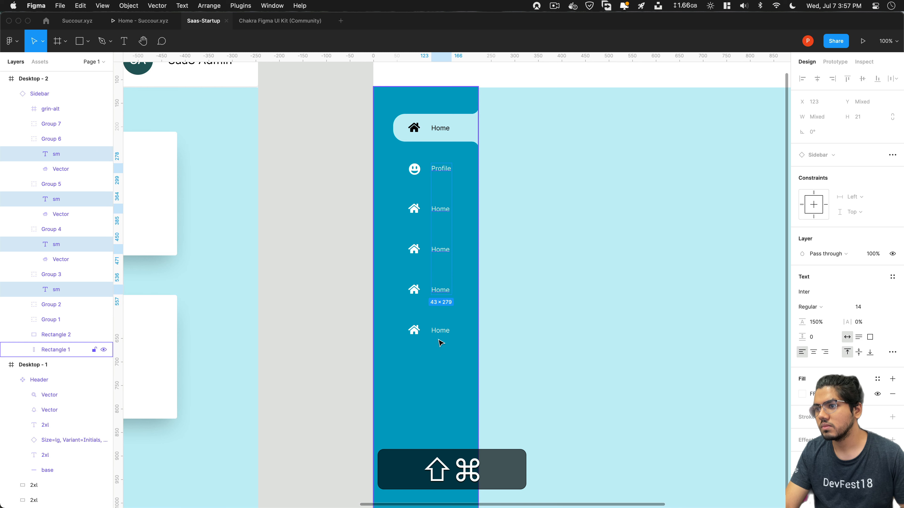
left_click(440, 330, "shift+super")
left_click(434, 122, "shift+super")
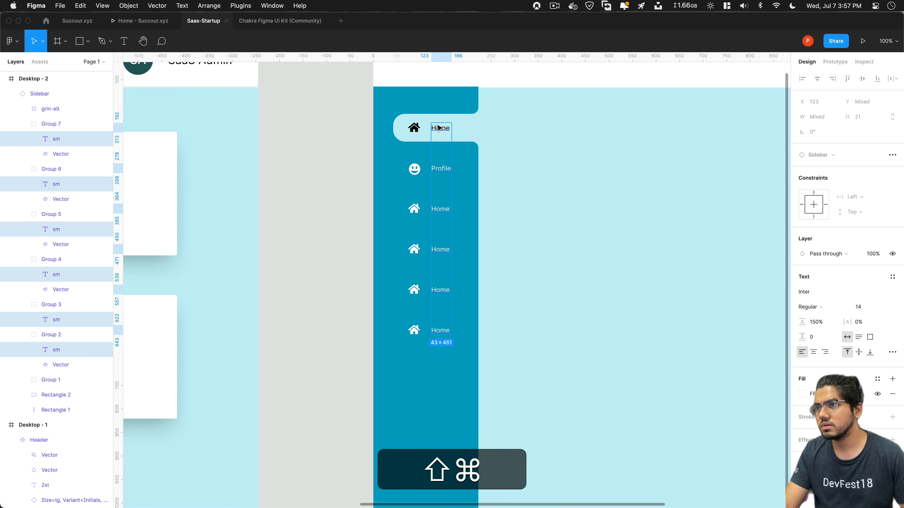
key("shift+super+h")
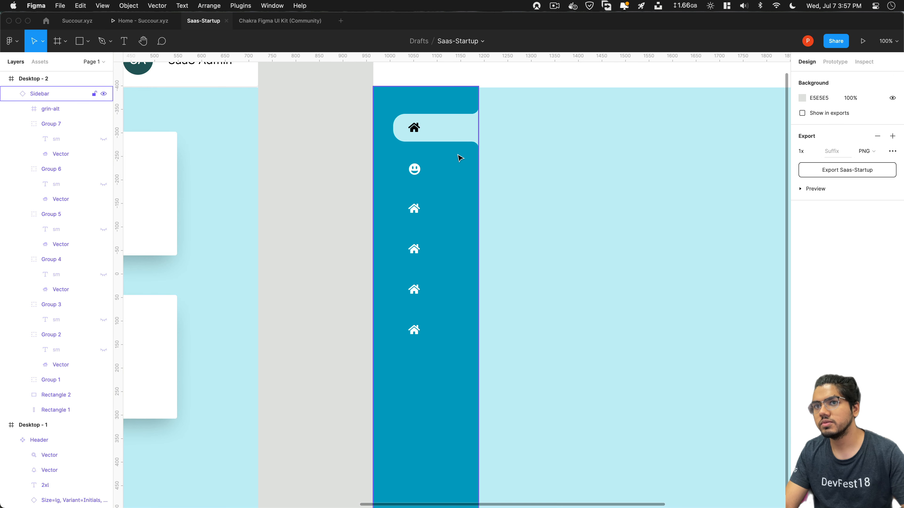
Lock Rectangle 1, the blue background of the Desktop - 2 sidebar instance.
left_click(454, 157, "super")
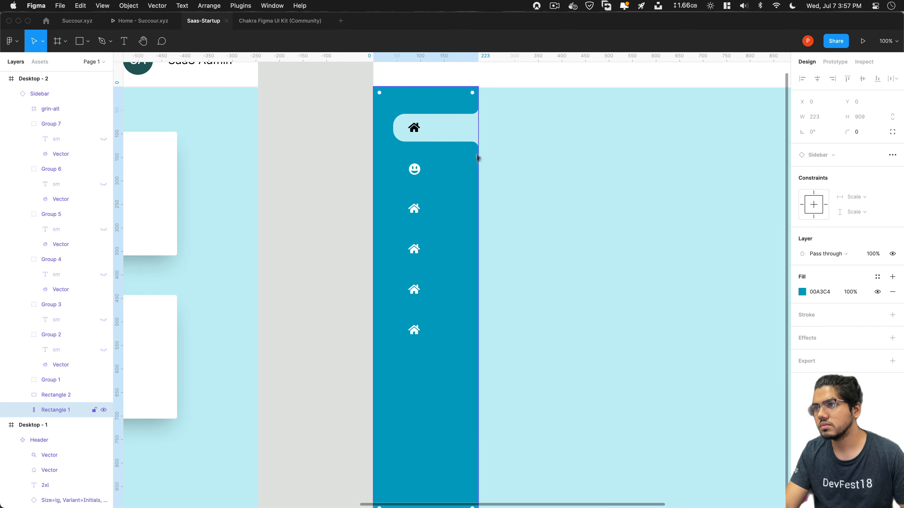
scroll(480, 174, "down", 5)
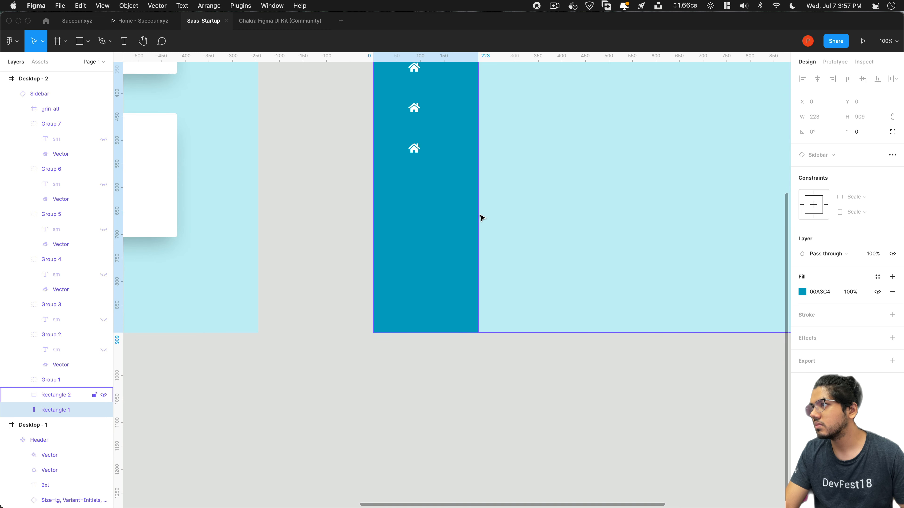
scroll(436, 241, "up", 5)
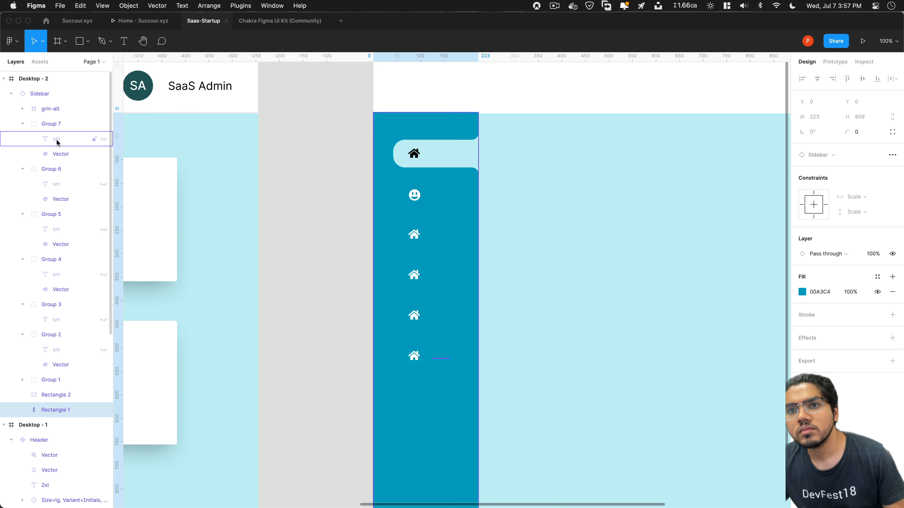
scroll(69, 118, "down", 4)
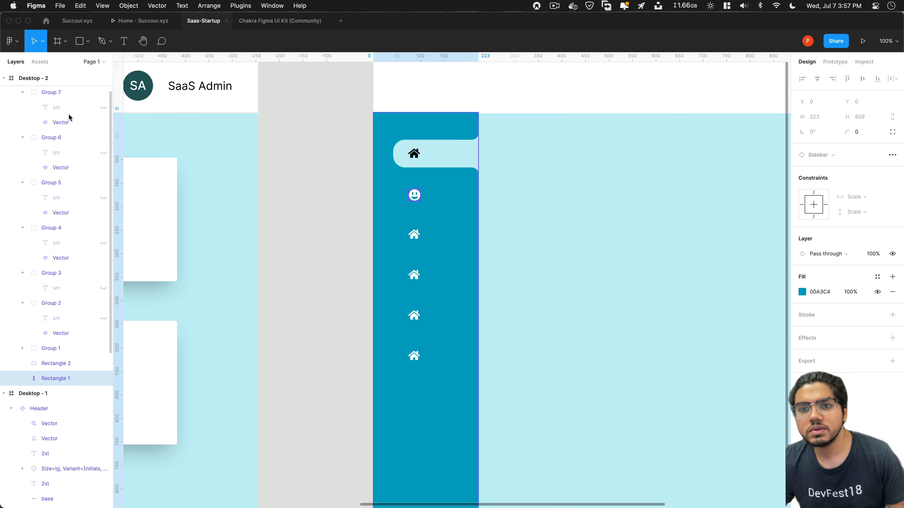
scroll(63, 156, "up", 4)
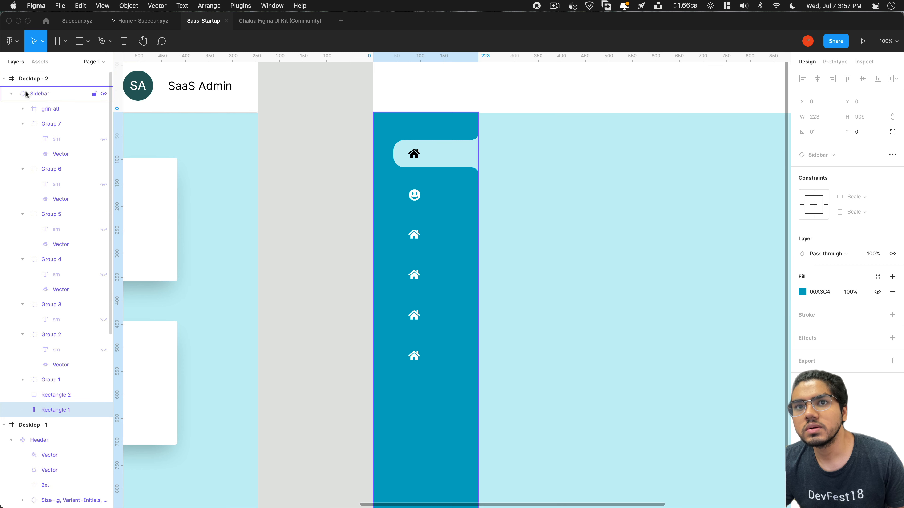
left_click(12, 95)
left_click(12, 94)
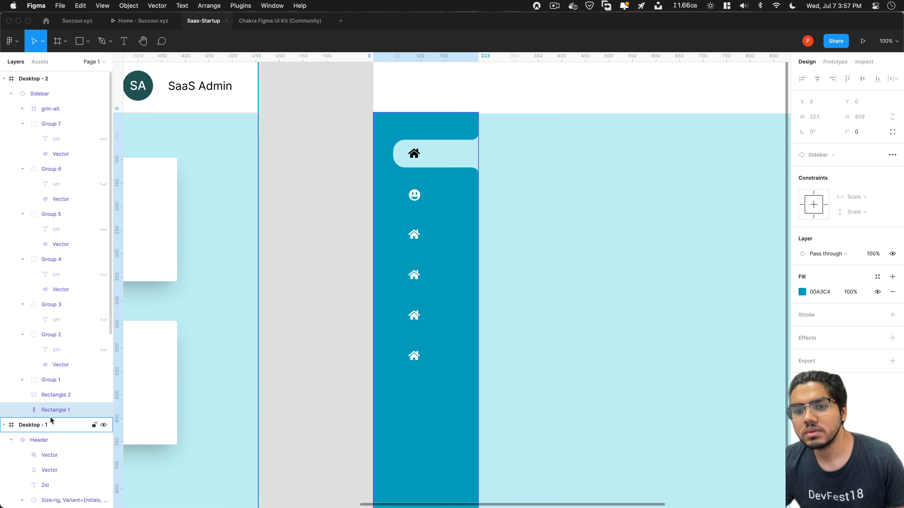
mouse_move(52, 412)
left_mouse_down()
mouse_move(48, 428)
mouse_move(48, 419)
left_mouse_up()
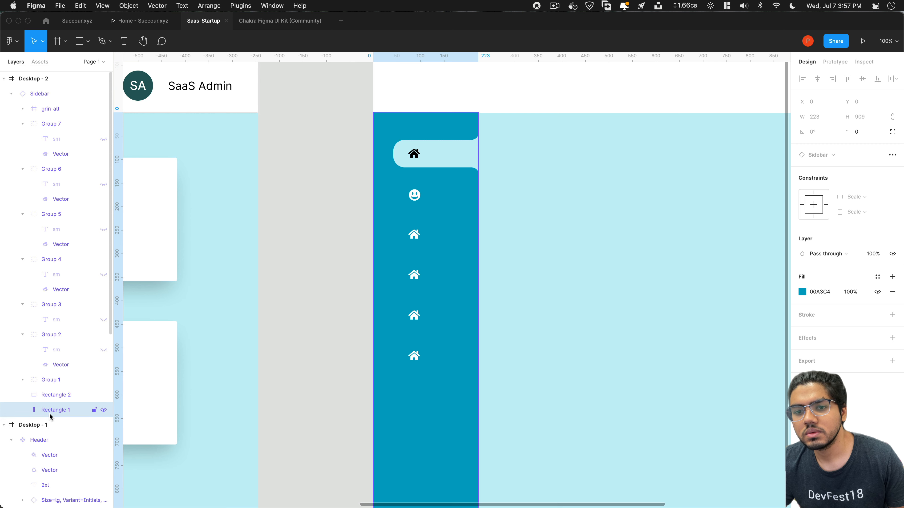
right_click(50, 414)
left_click(43, 413)
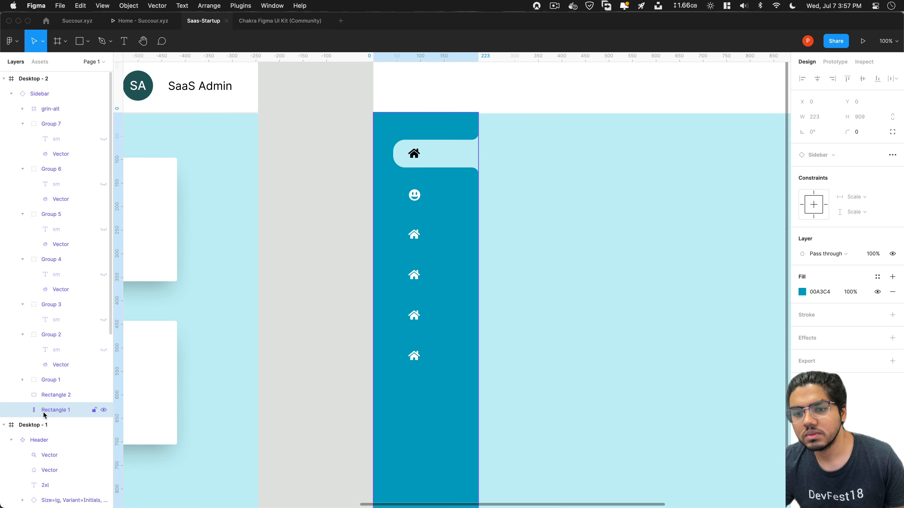
right_click(43, 411)
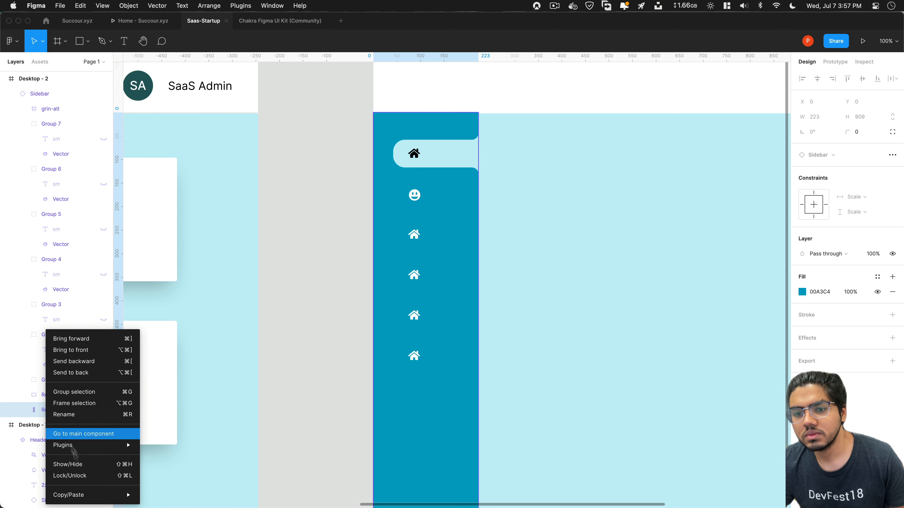
left_click(85, 476)
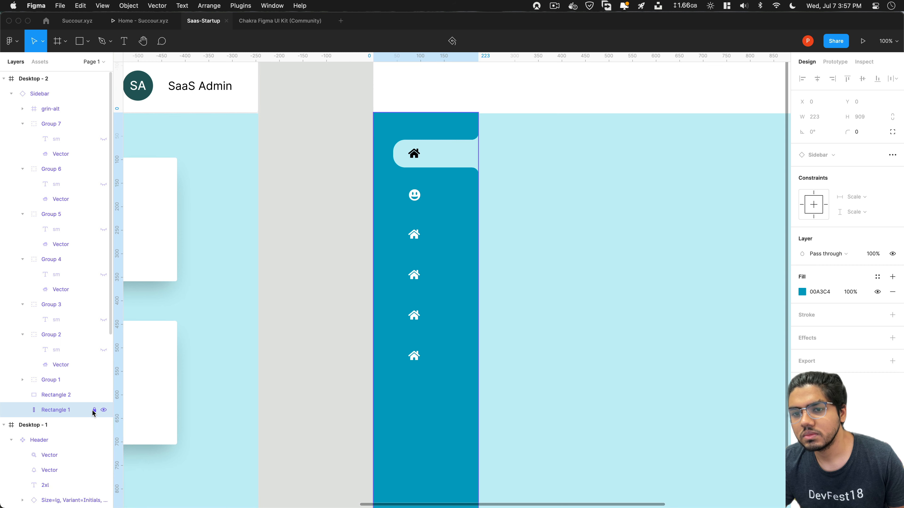
Undo the background lock, the label hiding and the Sidebar paste in Desktop - 2.
scroll(69, 202, "down", 5)
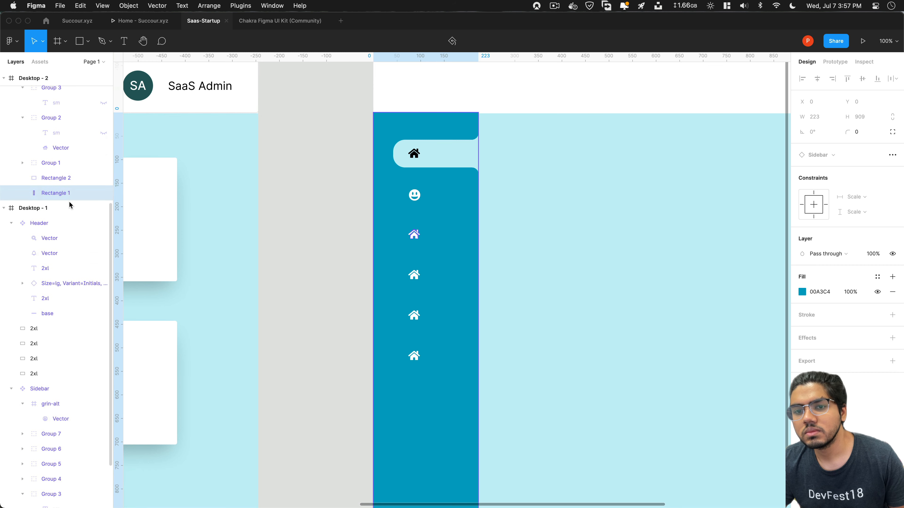
scroll(68, 201, "up", 3)
key("super+z")
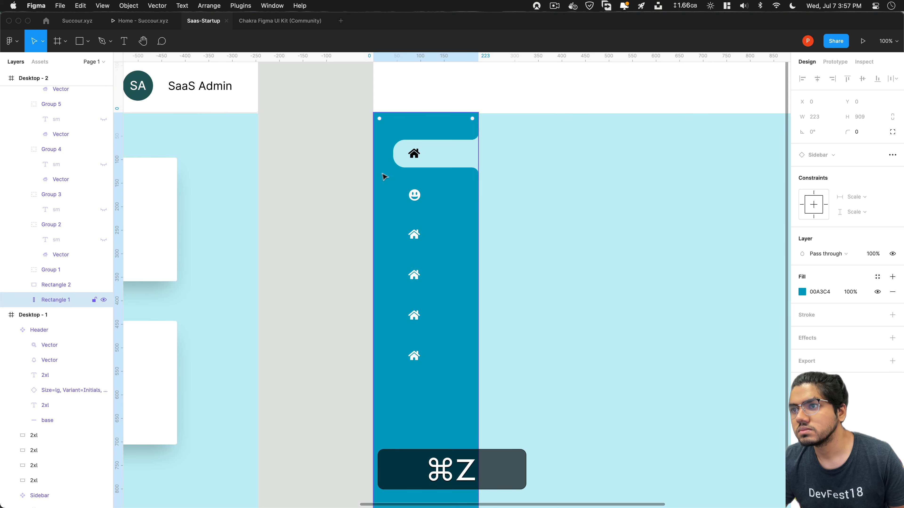
left_click(346, 185)
key("super+z")
key("super+z")
key("super+z")
key("super+z")
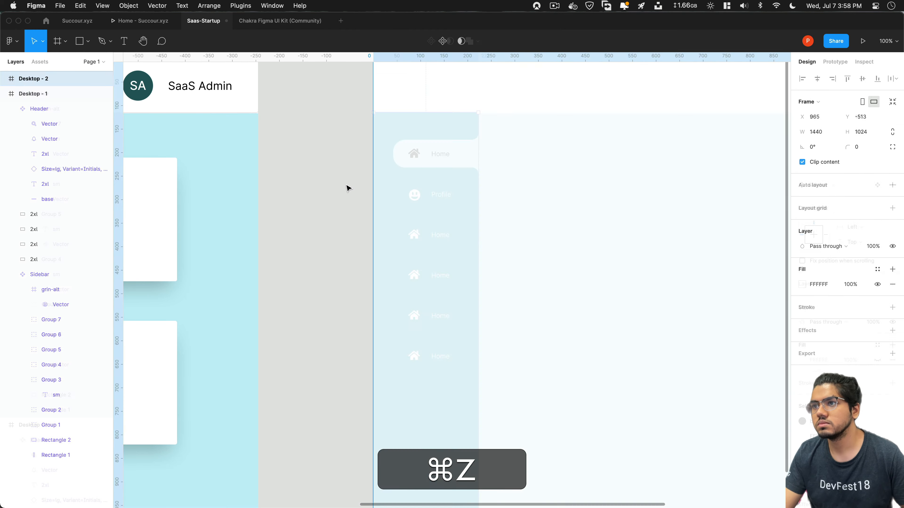
scroll(393, 186, "up", 3)
scroll(394, 185, "down", 3)
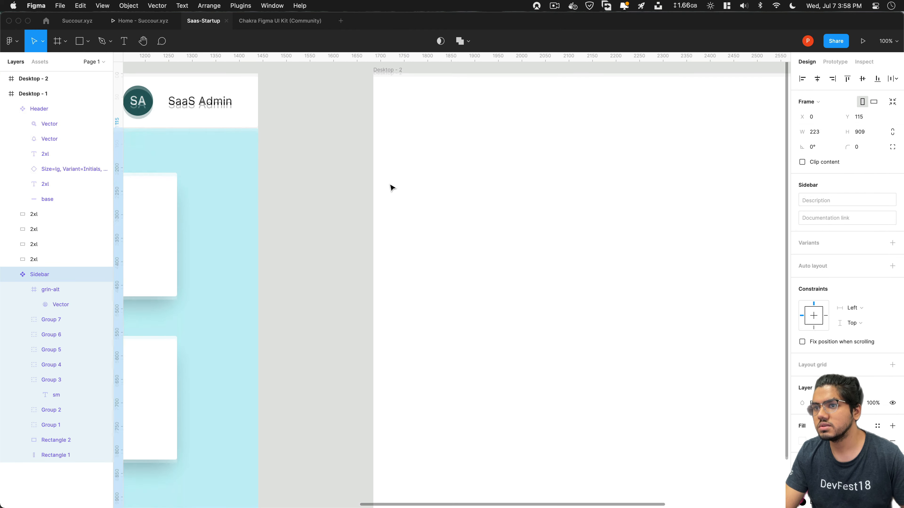
key("shift+super+minus")
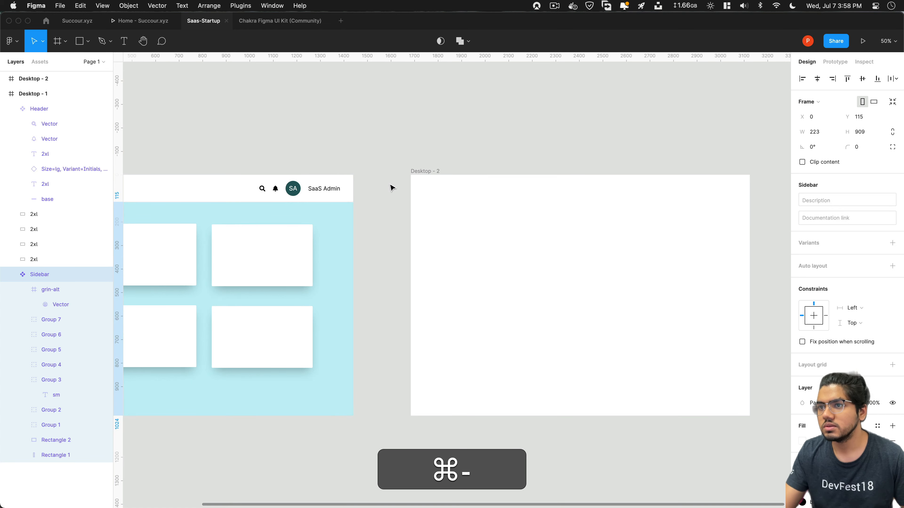
scroll(375, 212, "left", 5)
scroll(375, 213, "left", 1)
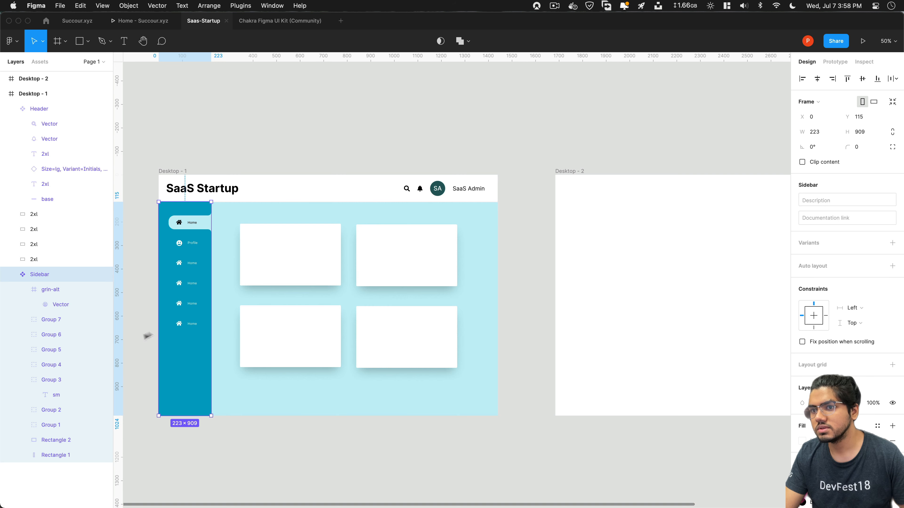
left_click(536, 242)
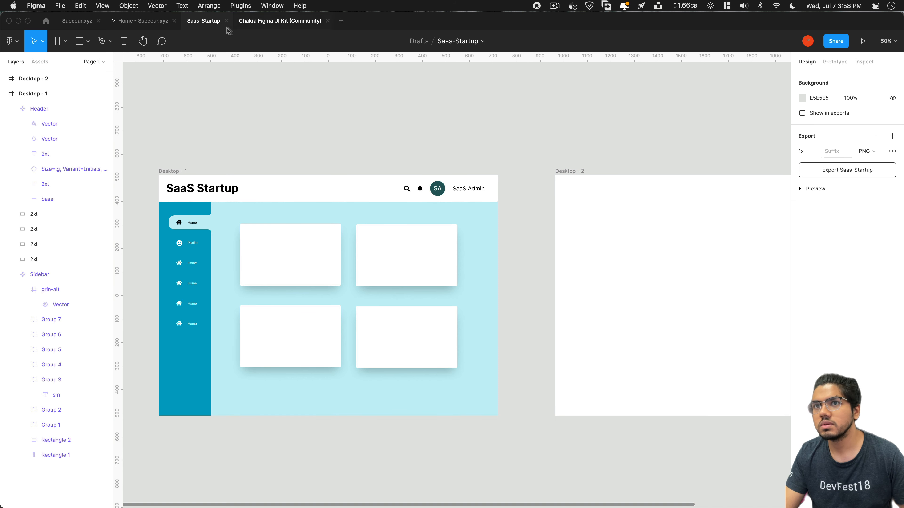
left_click(73, 39)
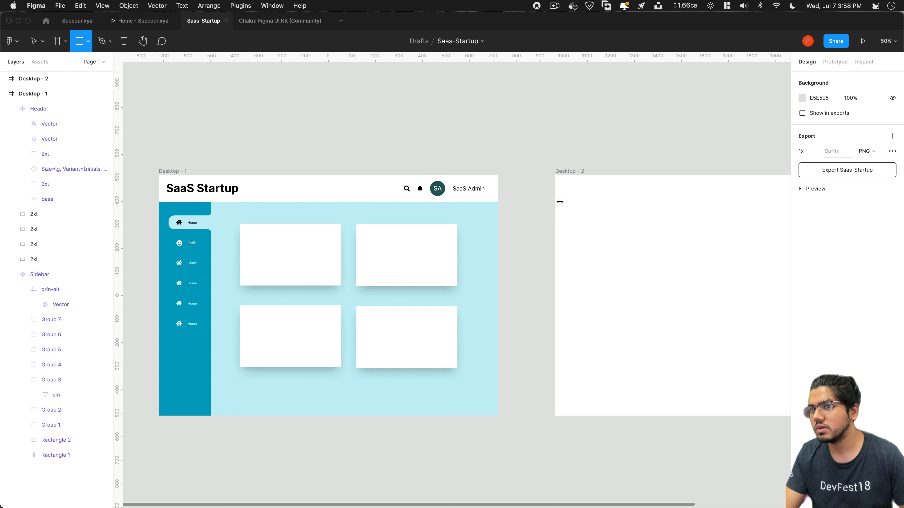
key("super")
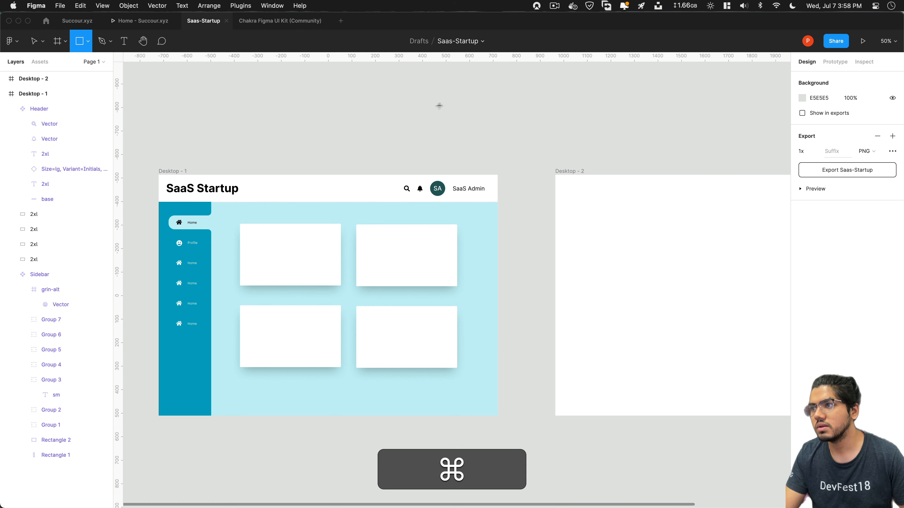
key("alt")
left_click(34, 42)
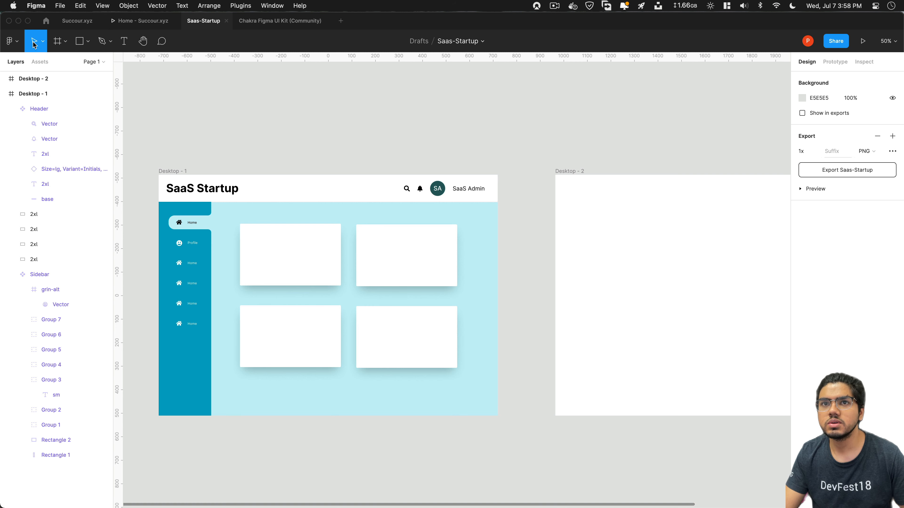
Duplicate the Sidebar component from Desktop - 1 into Desktop - 2, aligned to the frame's left edge below the header area.
left_click(188, 360)
key("alt")
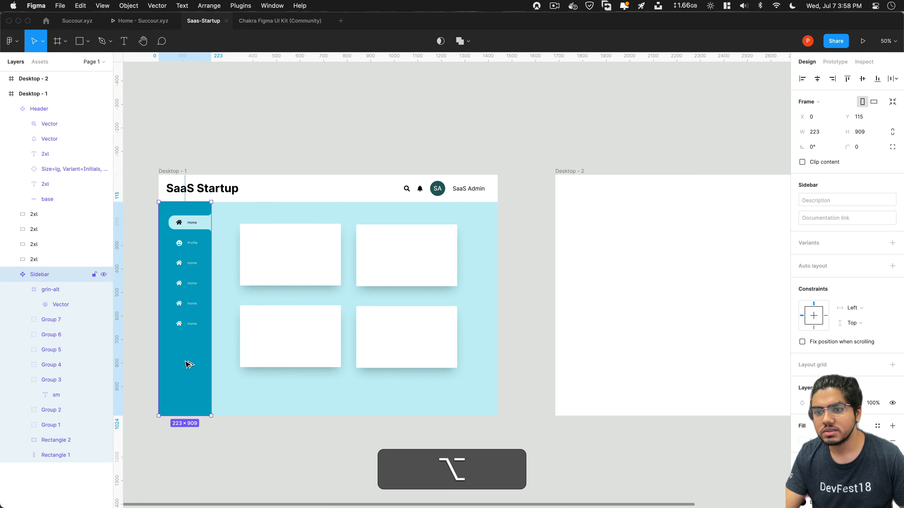
left_click_drag(188, 365, 581, 365)
scroll(564, 443, "right", 4)
left_click(562, 443)
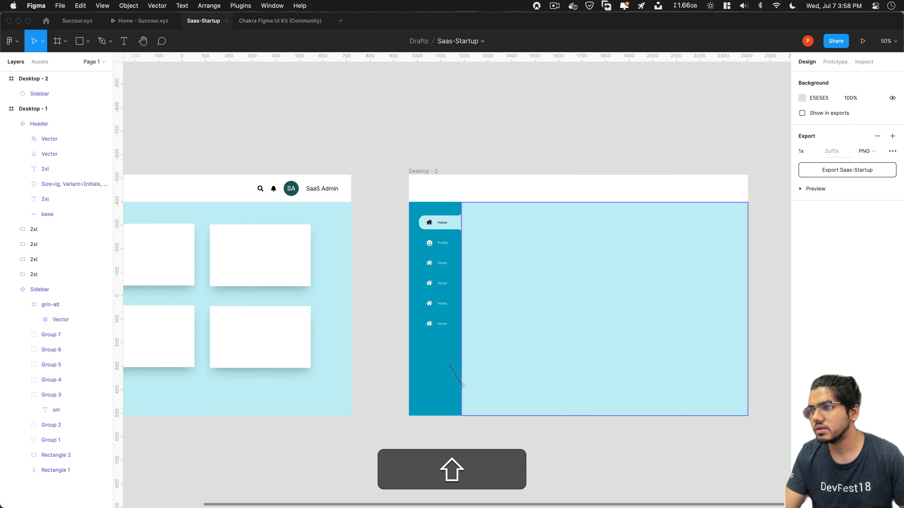
Try to narrow the Desktop - 2 sidebar instance to about 103 px wide, undo the resize and hide the layout grids.
left_click(431, 331)
left_click(441, 243, "super")
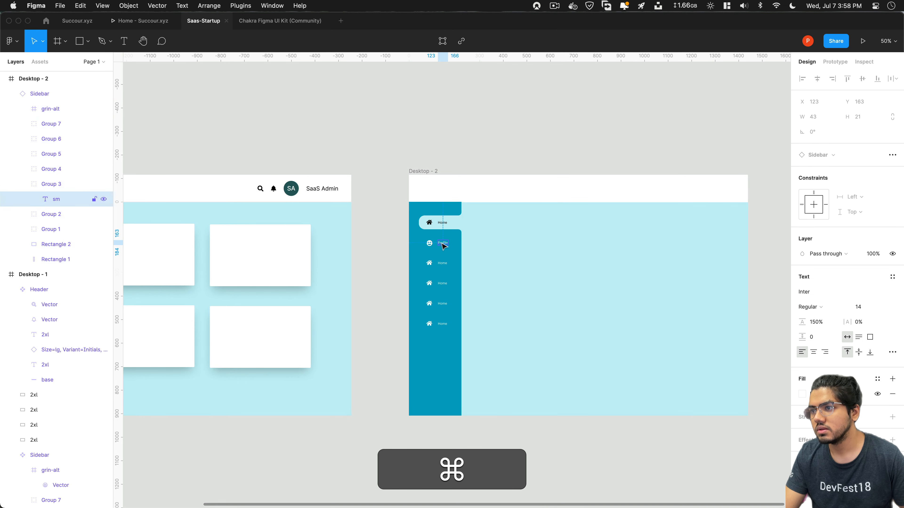
left_click(458, 253)
left_click_drag(460, 262, 433, 260)
key("ctrl+g")
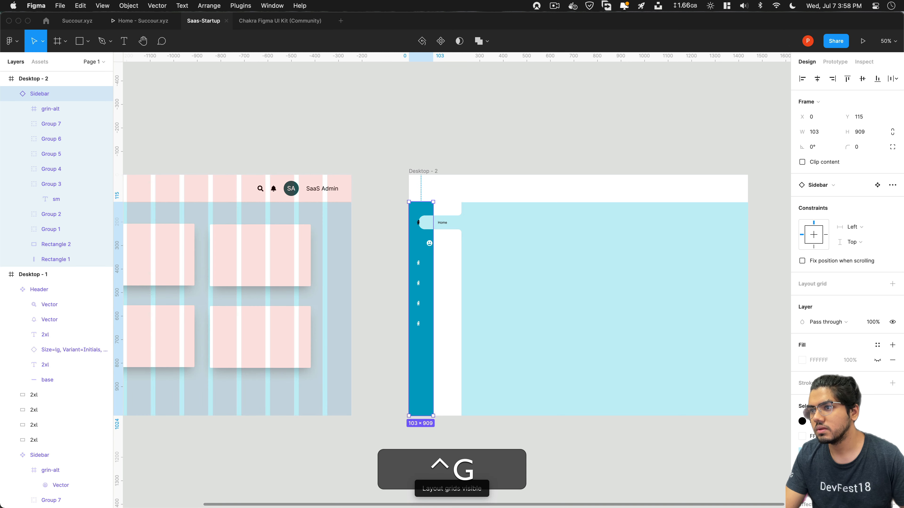
key("super+z")
left_click(479, 258)
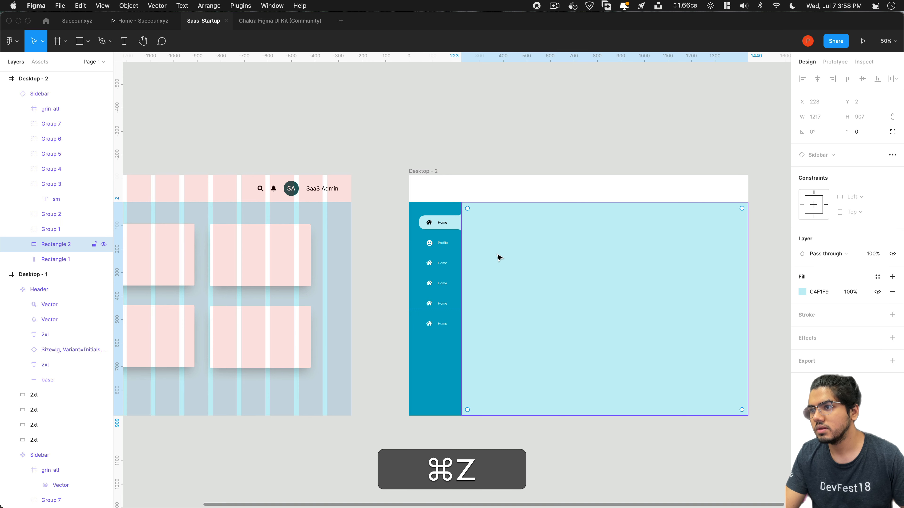
key("ctrl+g")
key("ctrl+g")
key("ctrl+g")
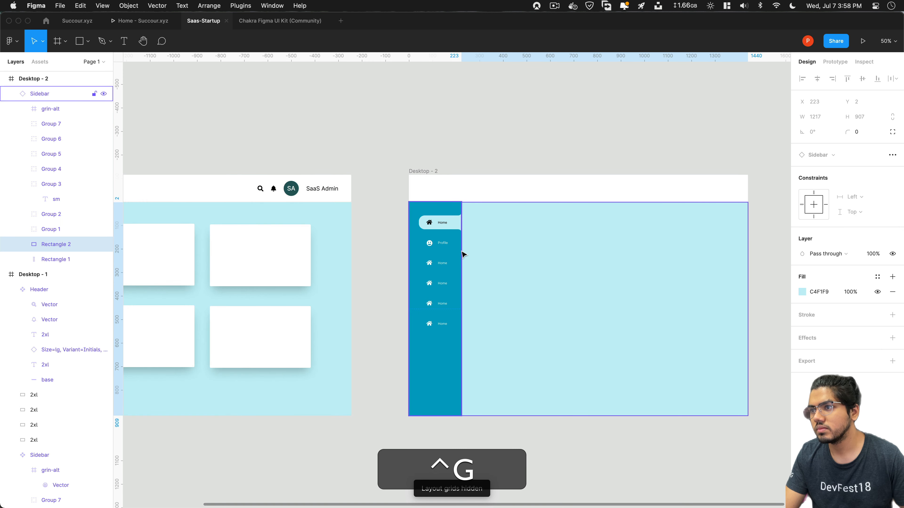
left_click(764, 103)
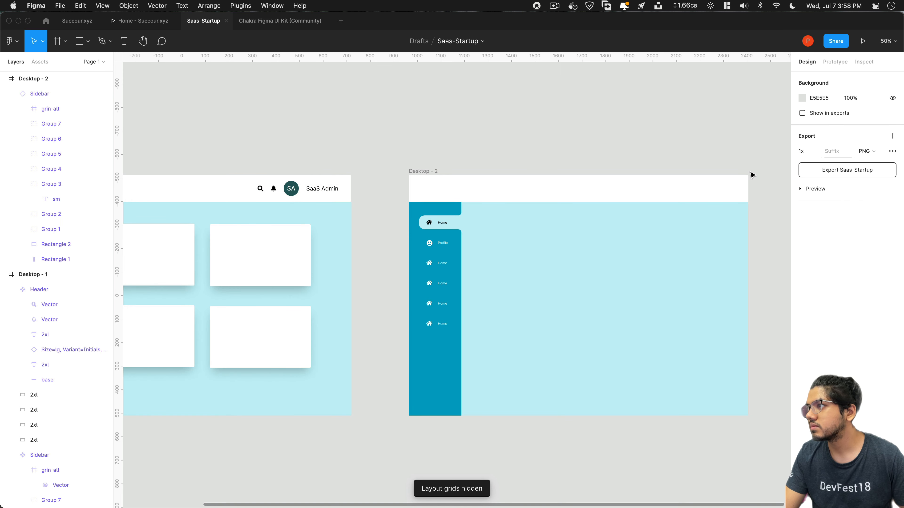
Show layout grids and add a 12-column layout grid to the Desktop - 2 frame.
left_click(82, 80)
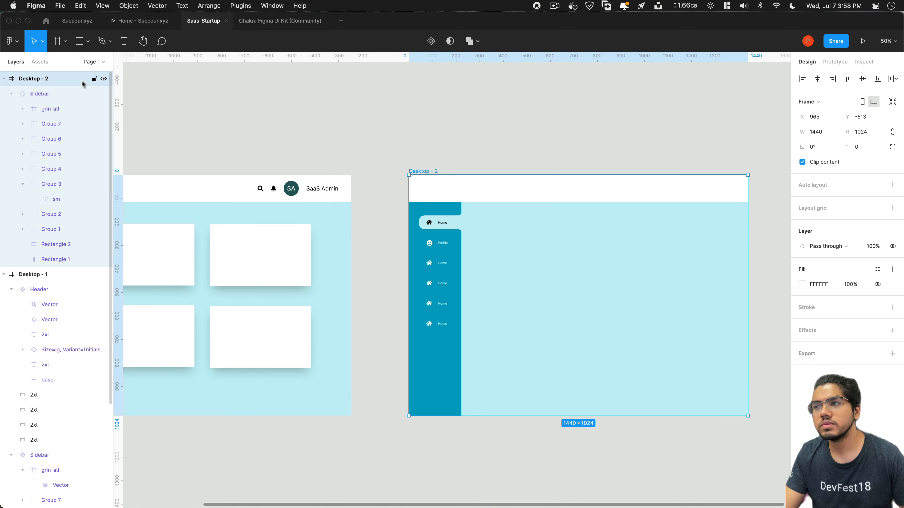
key("ctrl+g")
key("ctrl+g")
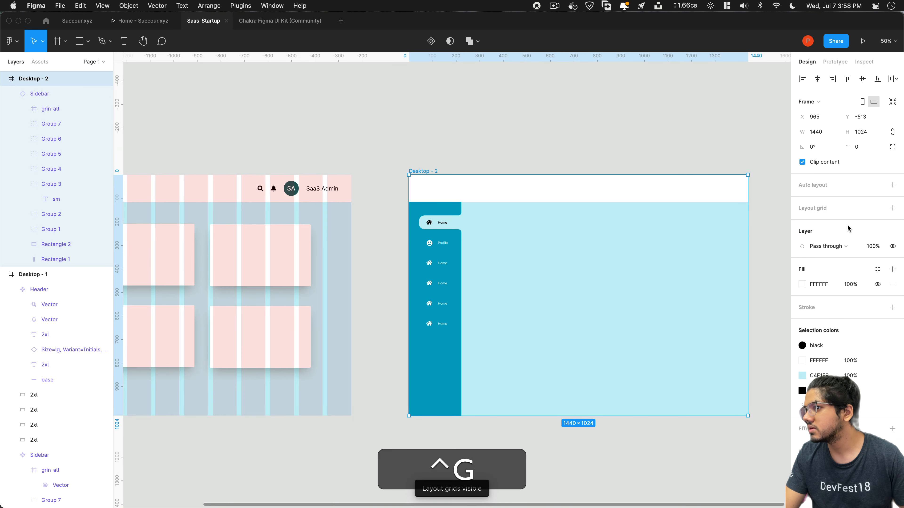
left_click(848, 209)
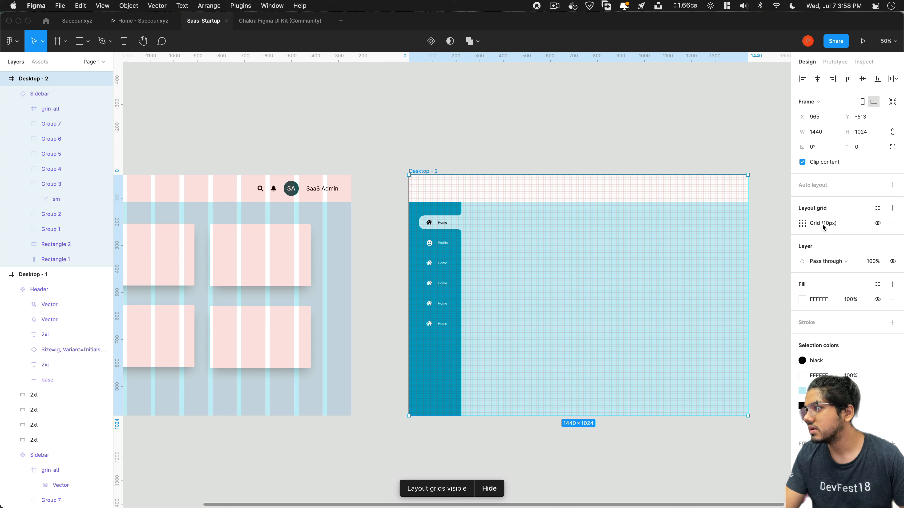
left_click(803, 224)
left_click(697, 231)
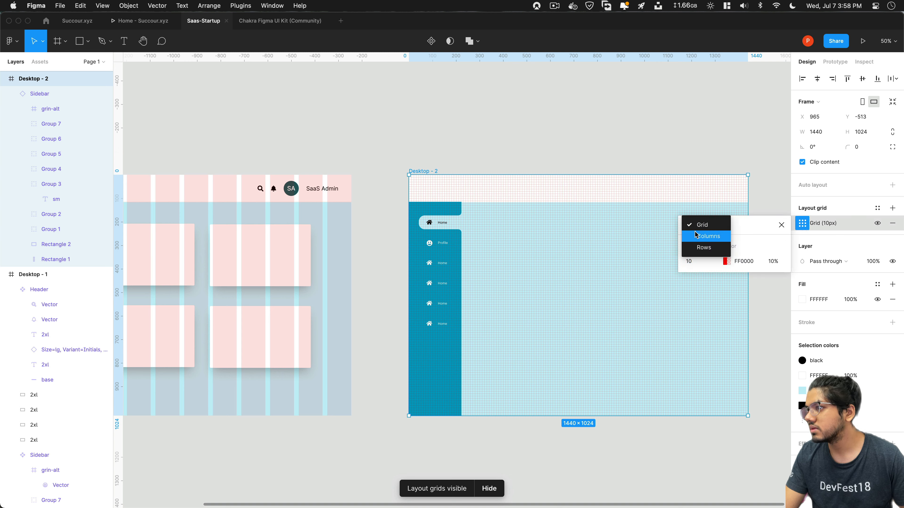
left_click(697, 237)
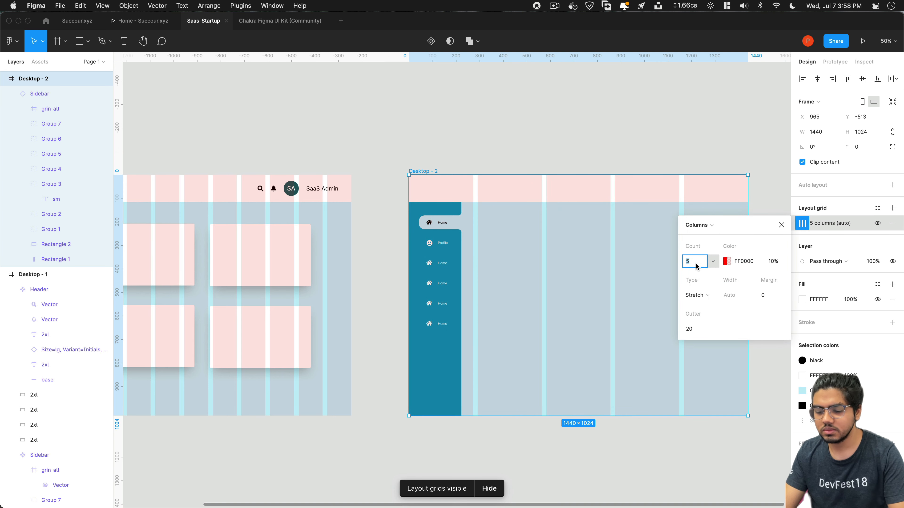
type("12")
key("Return")
left_click(586, 137)
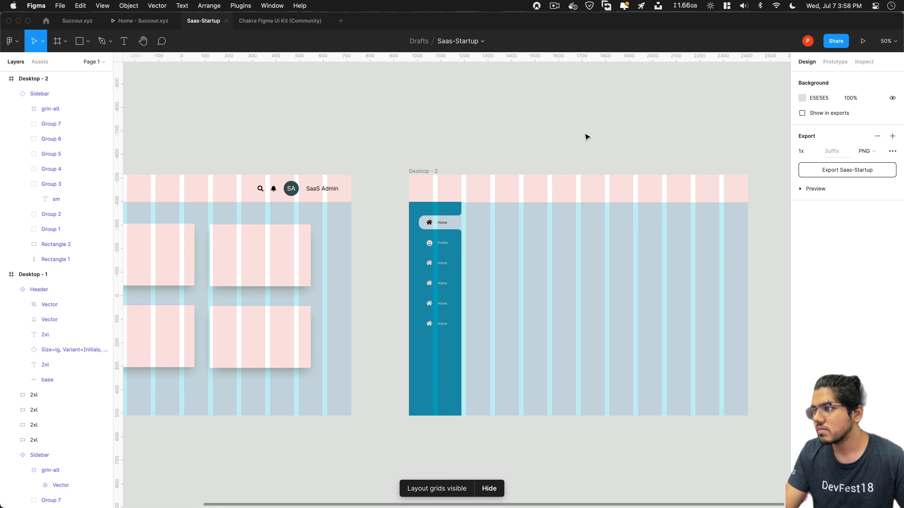
Narrow the Desktop - 2 sidebar instance to about 102 px wide, matching the first grid column, and hide the layout grids.
left_click(452, 232)
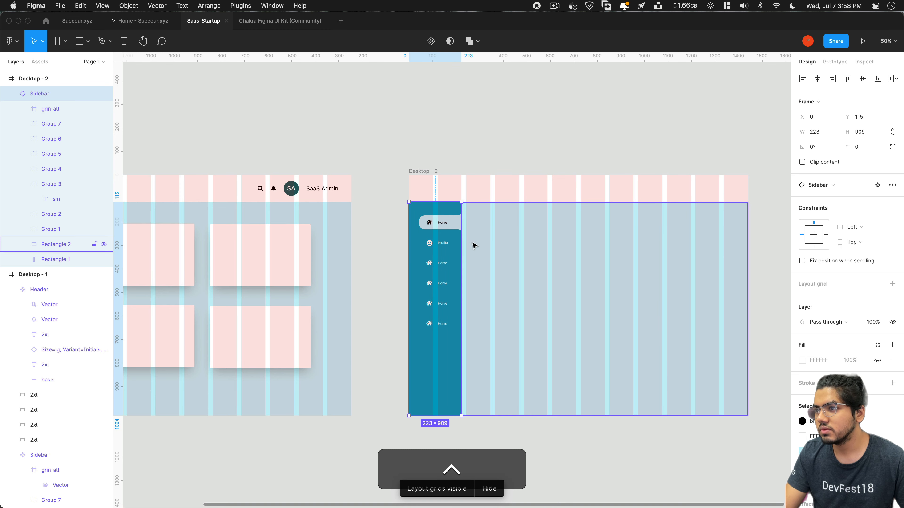
left_click_drag(460, 247, 433, 248)
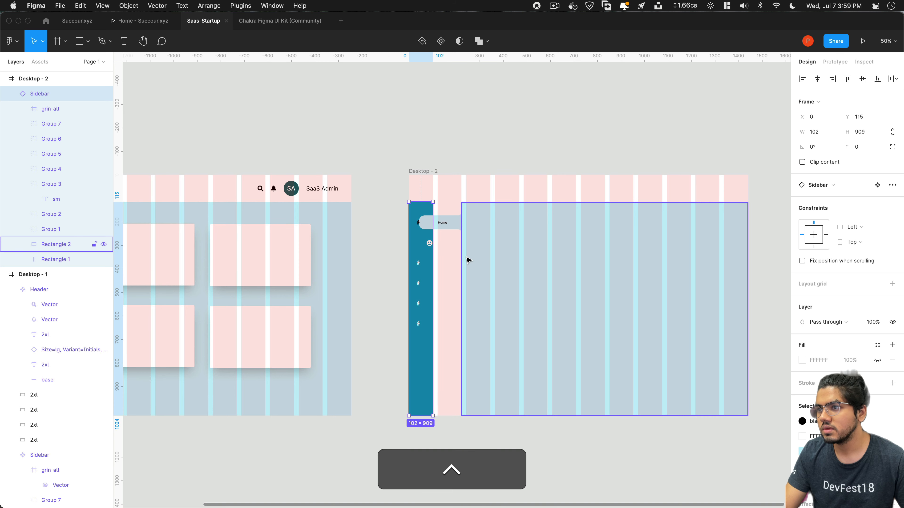
key("ctrl+g")
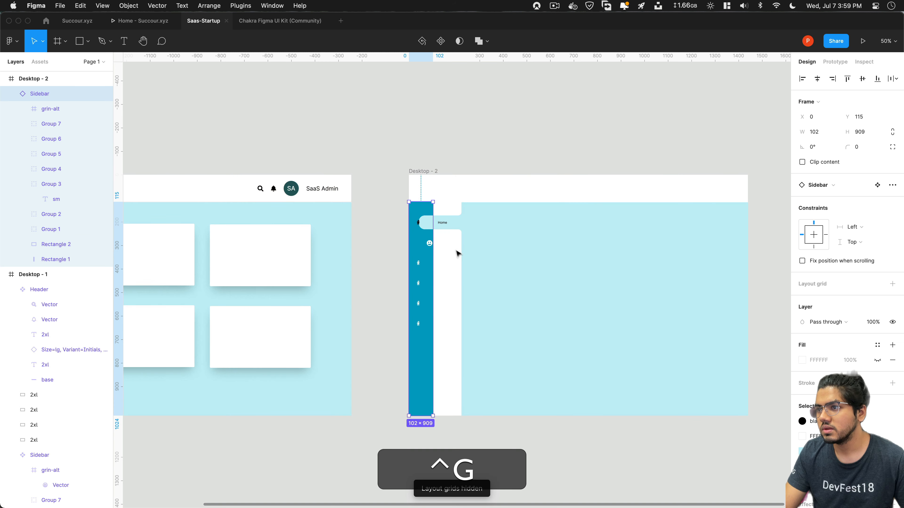
Hide Rectangle 2, the light-blue content background inside the Desktop - 2 sidebar instance.
left_click(463, 227)
left_click(510, 221)
key("super+shift+h")
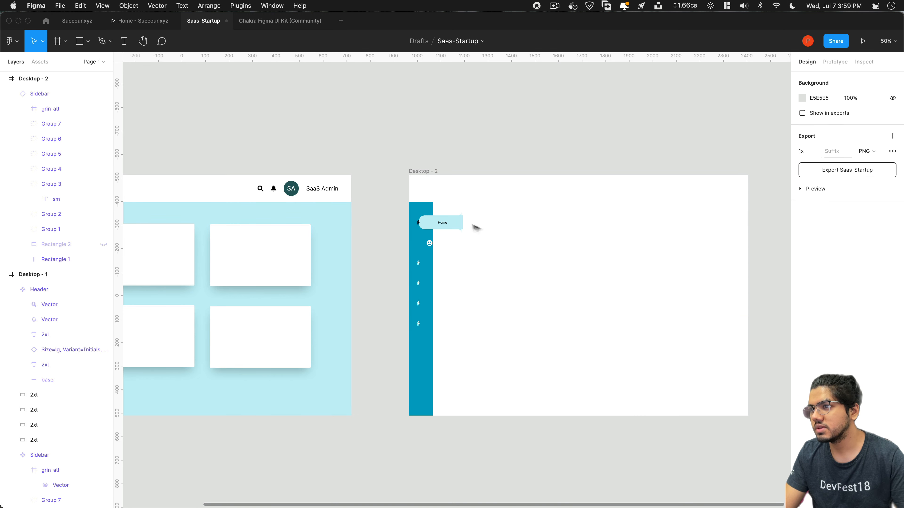
Try to move the Home highlight out of the Desktop - 2 sidebar, and undo the move.
left_click(458, 227)
left_click_drag(458, 228, 514, 247)
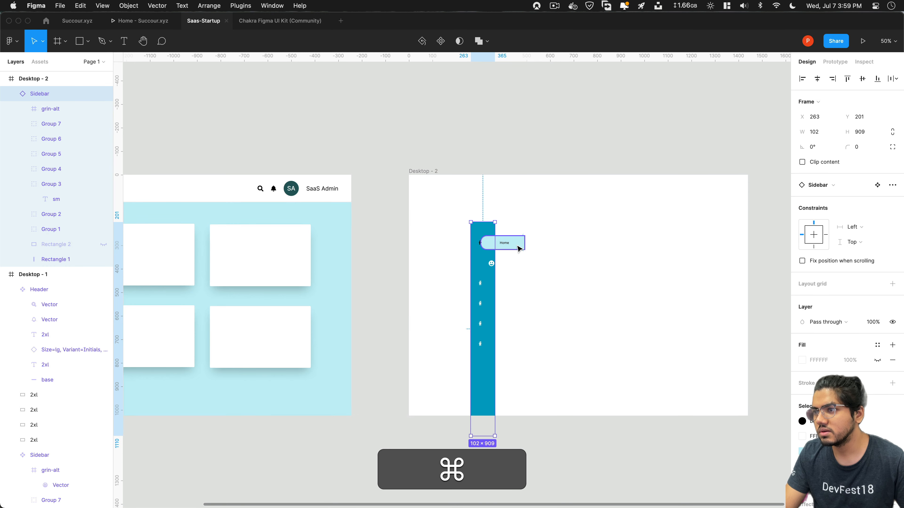
key("super+z")
left_click(471, 245)
Hide the distorted menu icons and the Home label in the Desktop - 2 sidebar: grin-alt, Groups 2, 4, 5, 6 and Group 7's vector.
key("super+equal")
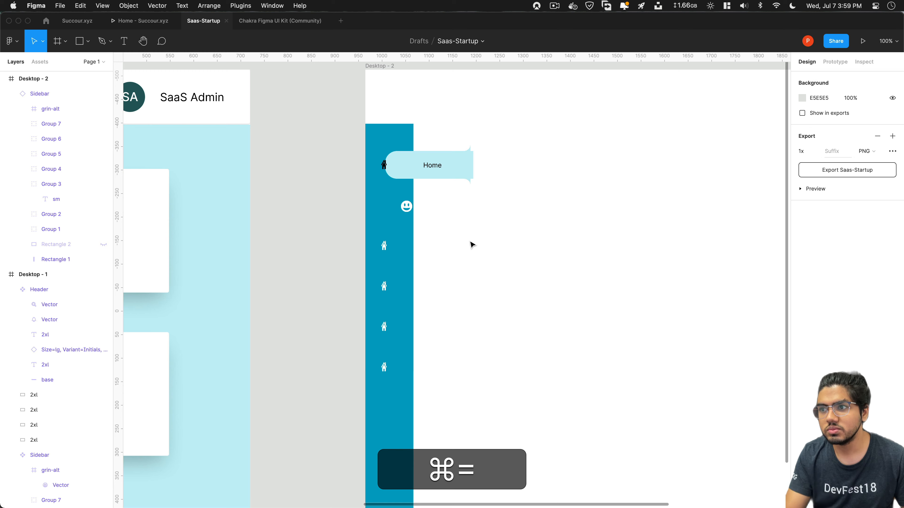
left_click(408, 208)
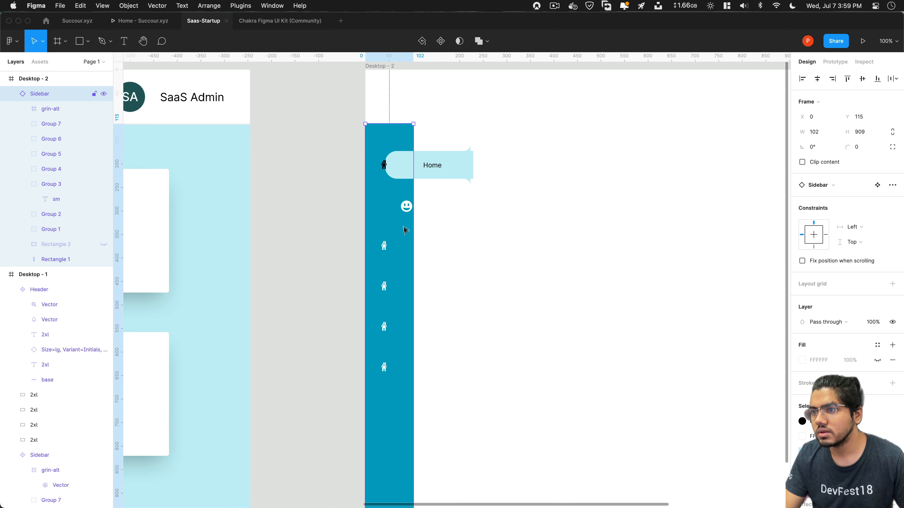
left_click(384, 247, "super")
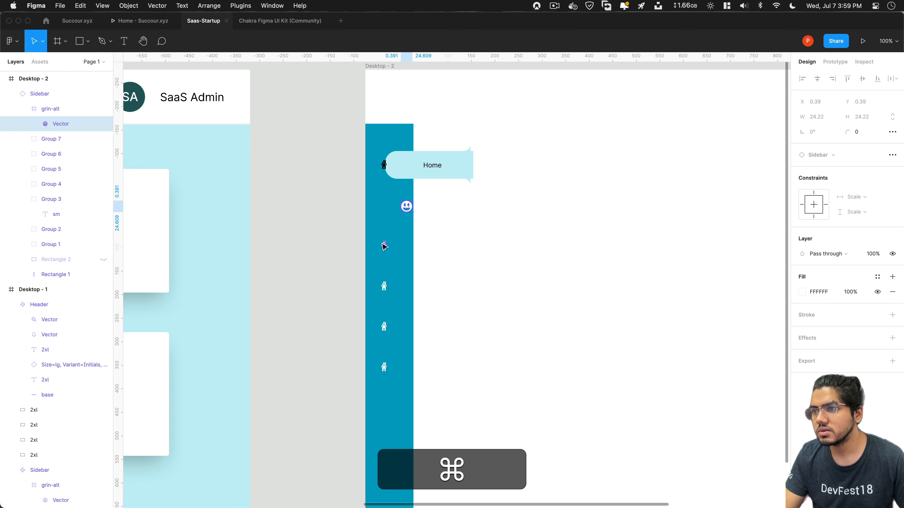
left_click(383, 286, "super")
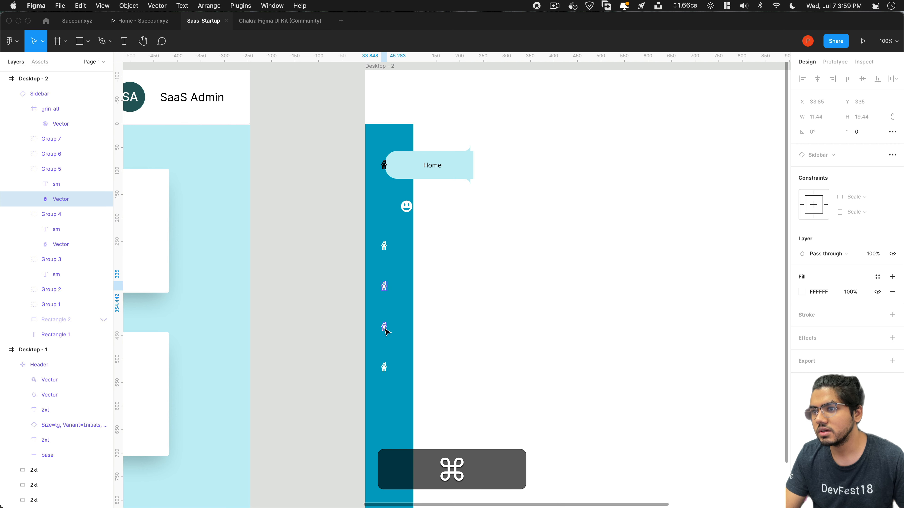
left_click(384, 366, "super")
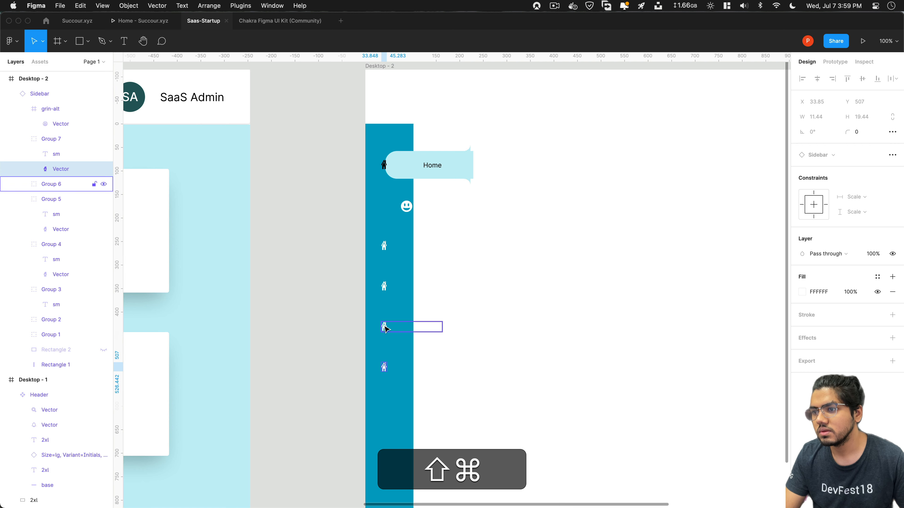
left_click(384, 327, "shift+super")
left_click(384, 286, "shift")
left_click(384, 245, "shift")
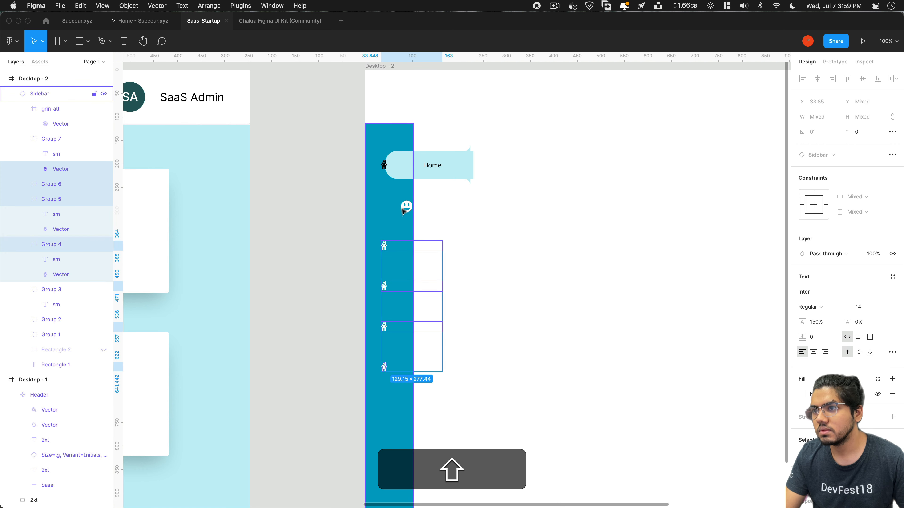
left_click(407, 206, "shift")
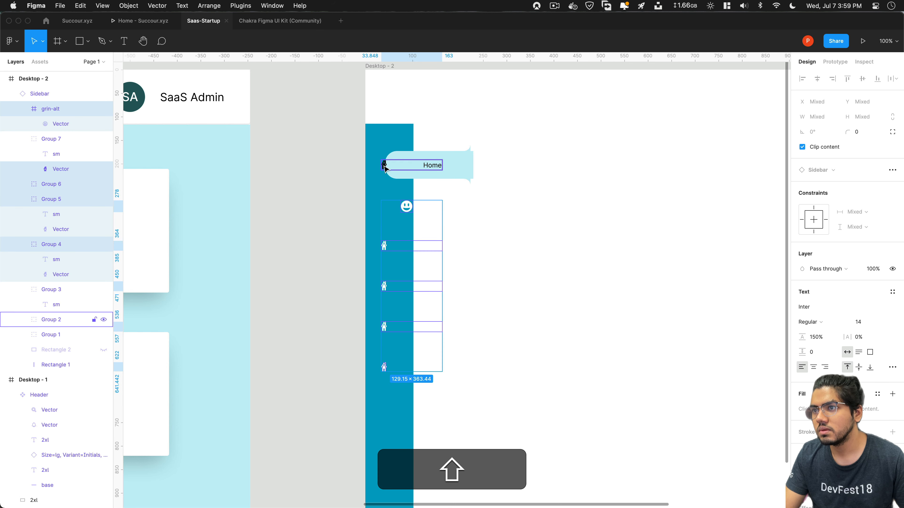
left_click(384, 165, "shift")
key("super+shift+h")
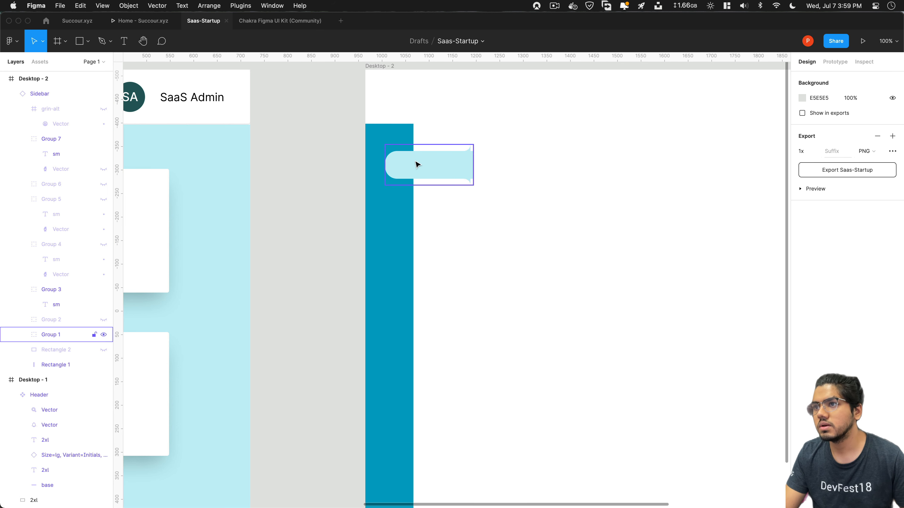
Try to shift the light-blue highlight shape slightly left in the Desktop - 2 sidebar, and undo the shift.
left_click(455, 167)
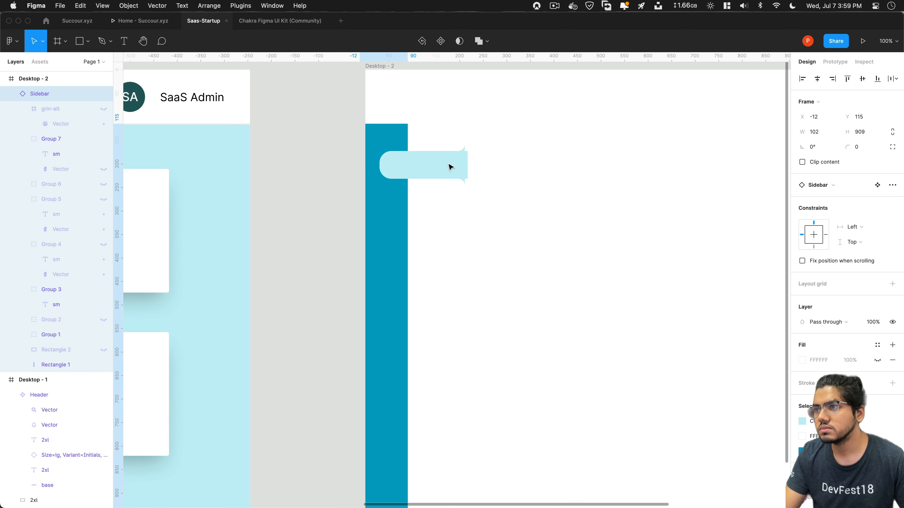
key("super+z")
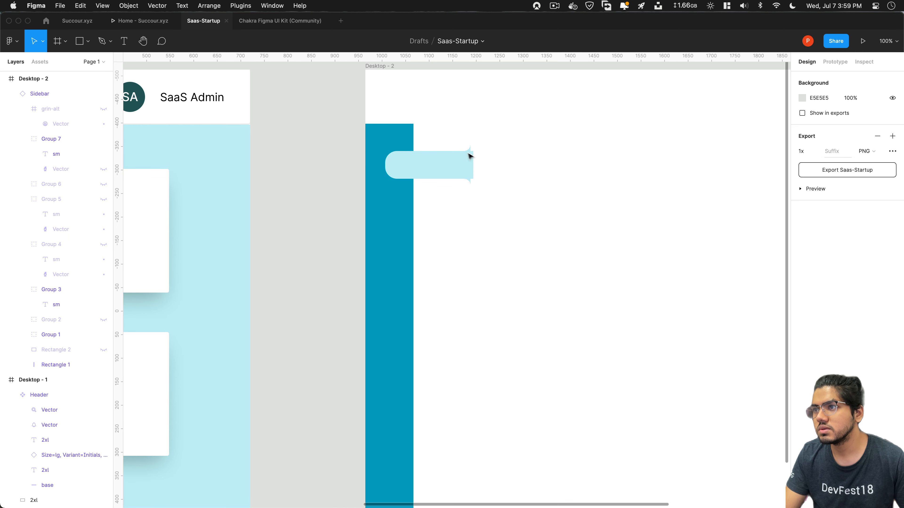
key("super+equal")
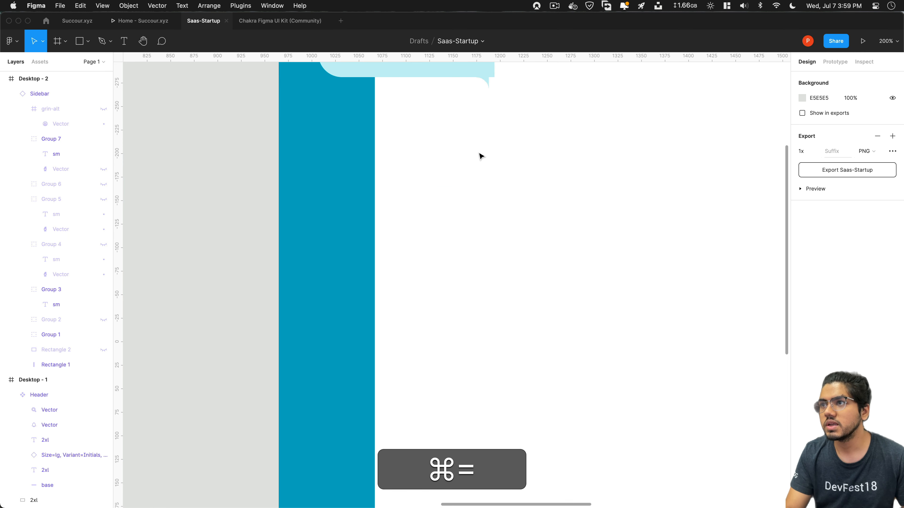
Try to reposition Group 1 and its base shape inside the Desktop - 2 sidebar, and undo the moves.
scroll(473, 213, "left", 20)
left_click(434, 262)
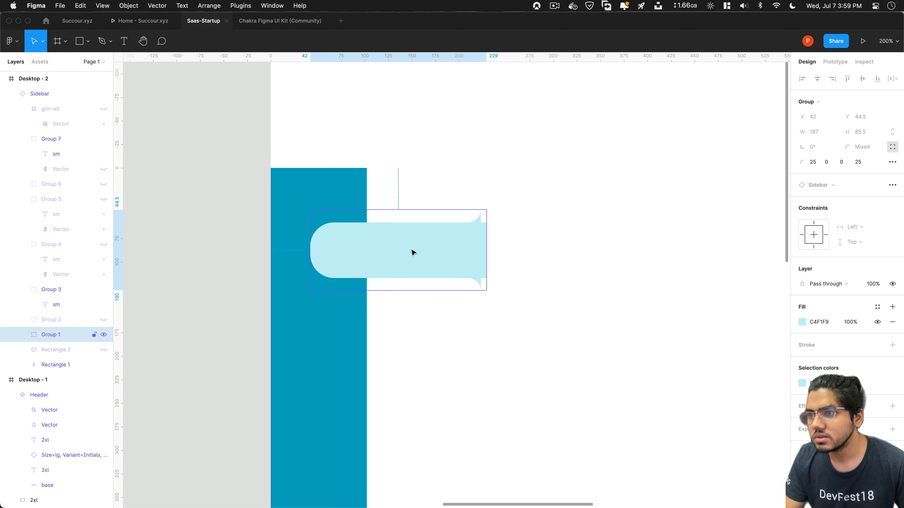
left_click(334, 246, "super")
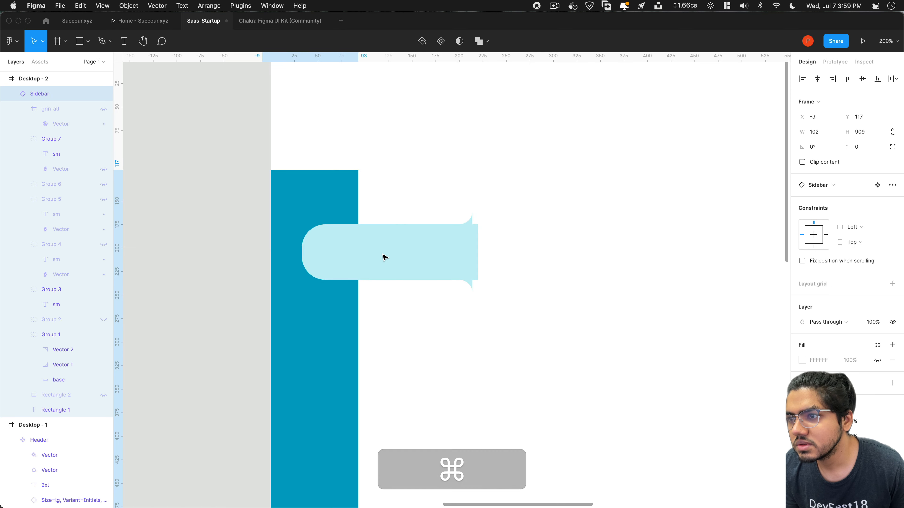
key("super+z")
left_click(379, 273, "super")
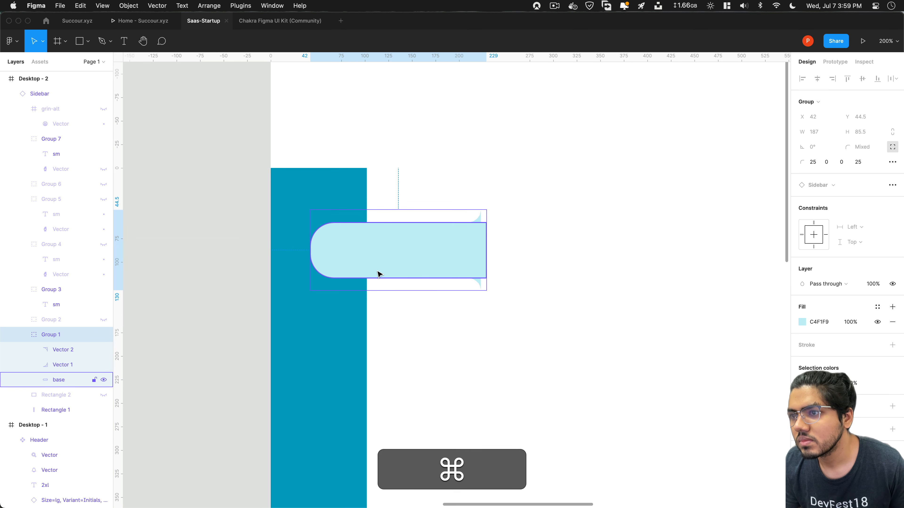
left_click(378, 273, "super")
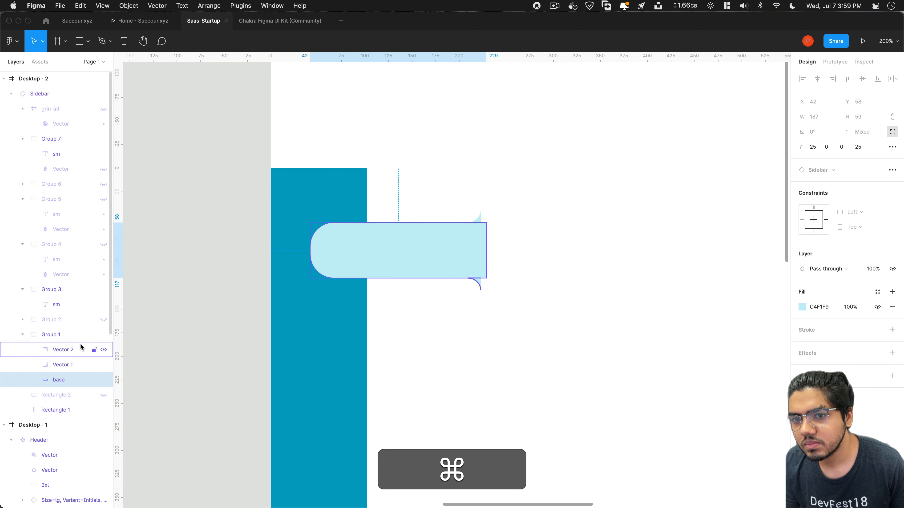
left_click(71, 335)
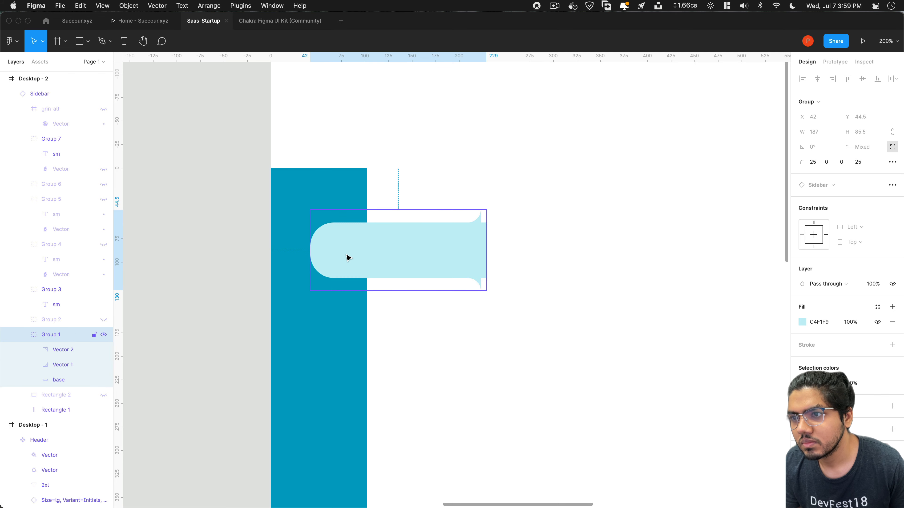
left_click(405, 258, "super")
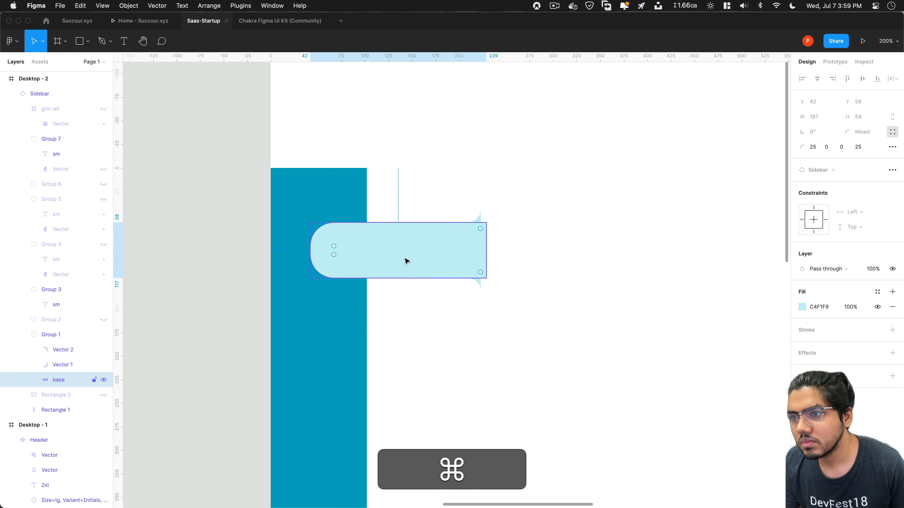
left_click_drag(404, 258, 400, 265)
key("super+z")
left_click(432, 286)
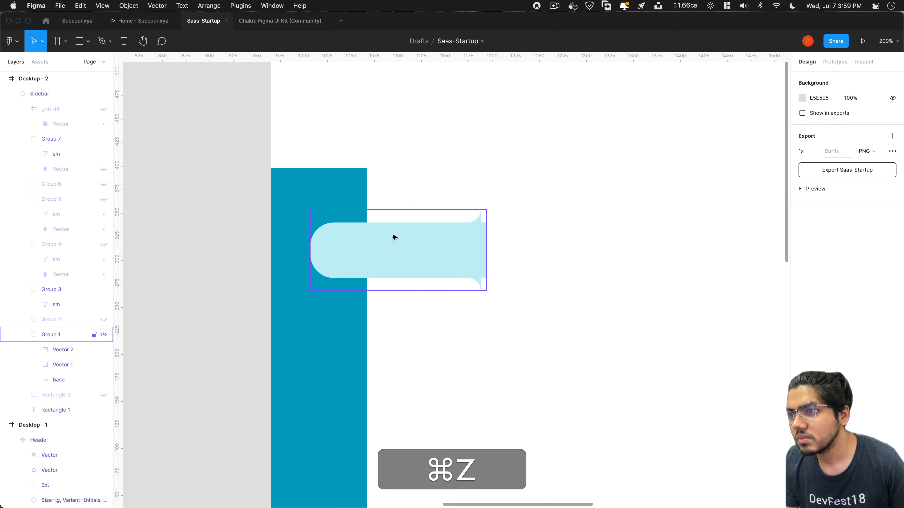
Hide Group 1, the light-blue highlight inside the Desktop - 2 sidebar instance.
left_click(370, 233)
right_click(372, 237)
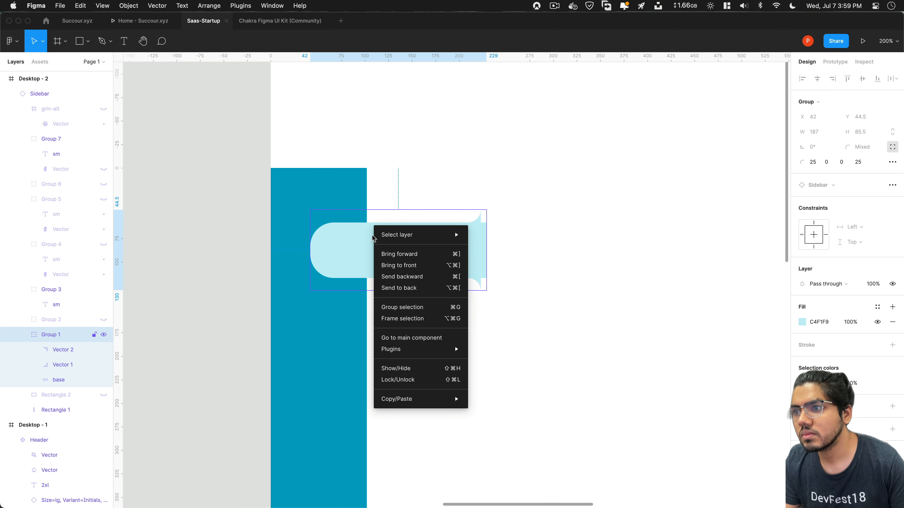
left_click(342, 263)
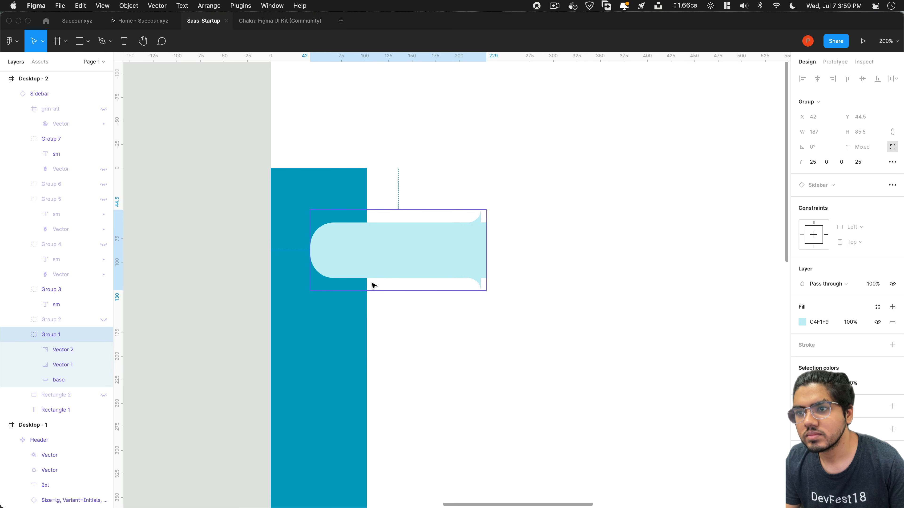
left_click(440, 303)
left_click(448, 269)
key("super+shift+h")
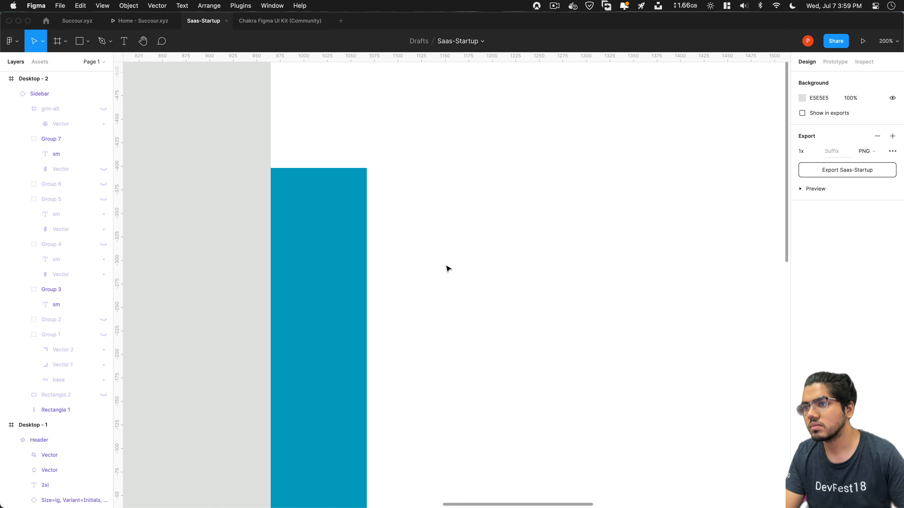
left_click(302, 238)
left_click(429, 221)
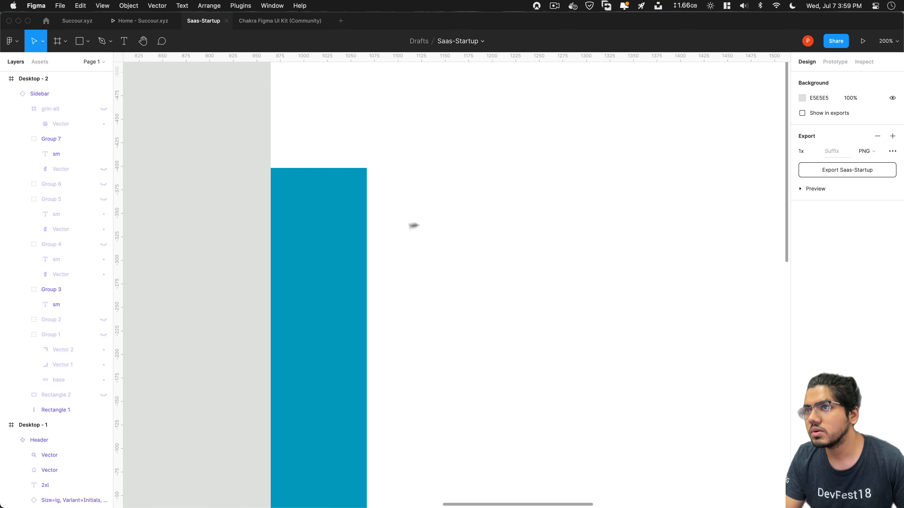
scroll(398, 228, "down", 1)
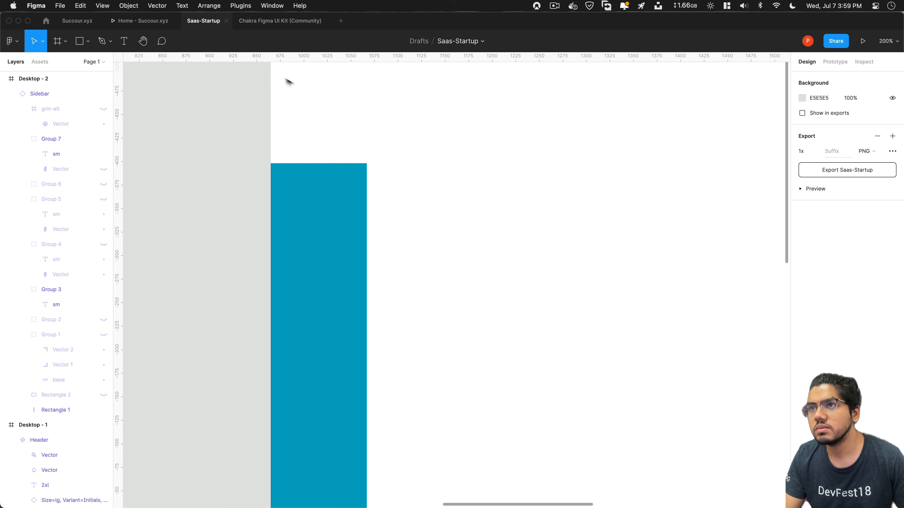
left_click(294, 197, "super")
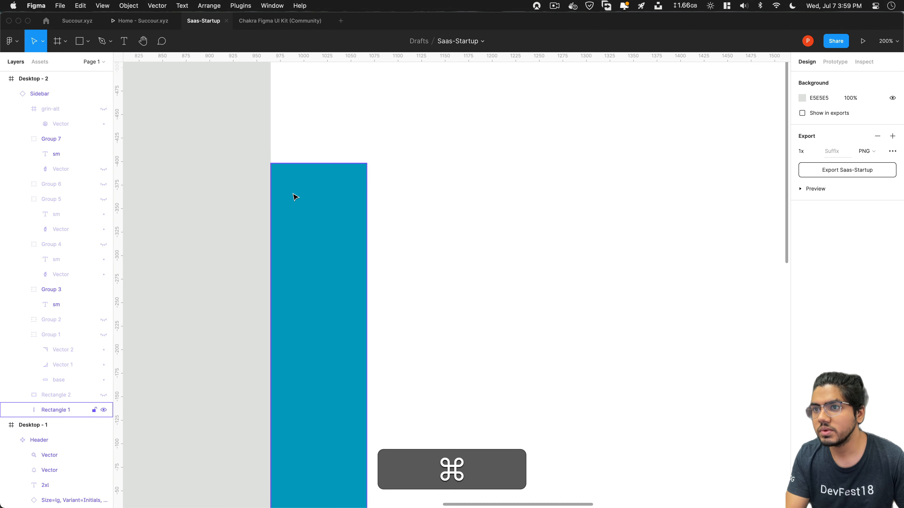
Duplicate the Home highlight's base shape, both corner vectors and Group 2 from the Desktop - 1 sidebar onto the Desktop - 2 sidebar.
key("super+minus")
key("super+minus")
key("shift+super+minus")
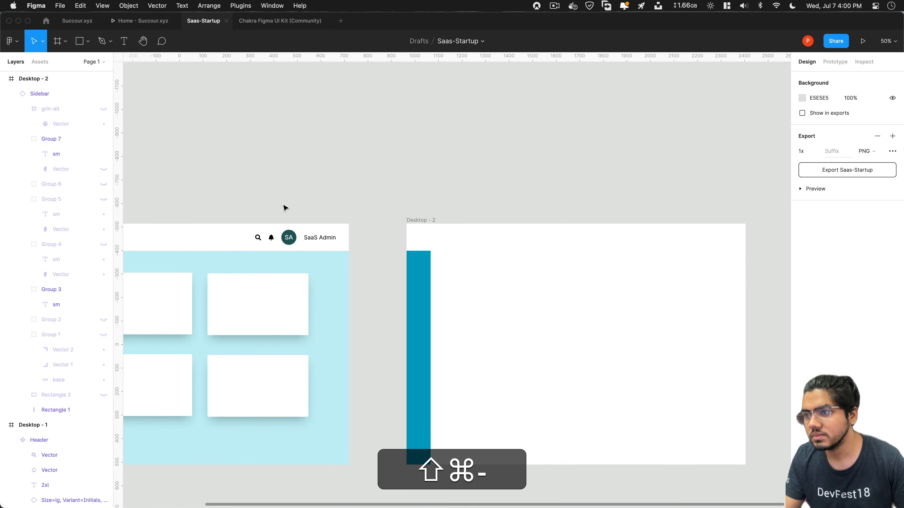
left_click(212, 276)
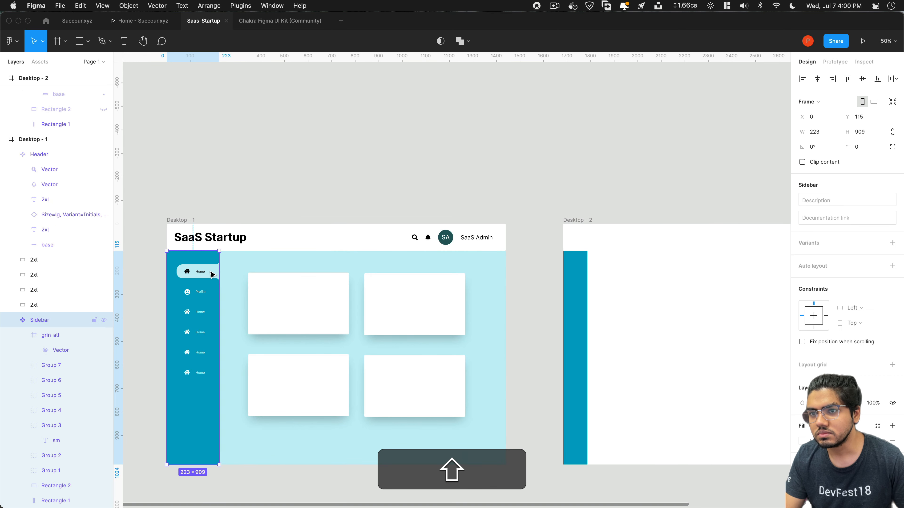
left_click(212, 276, "alt+super")
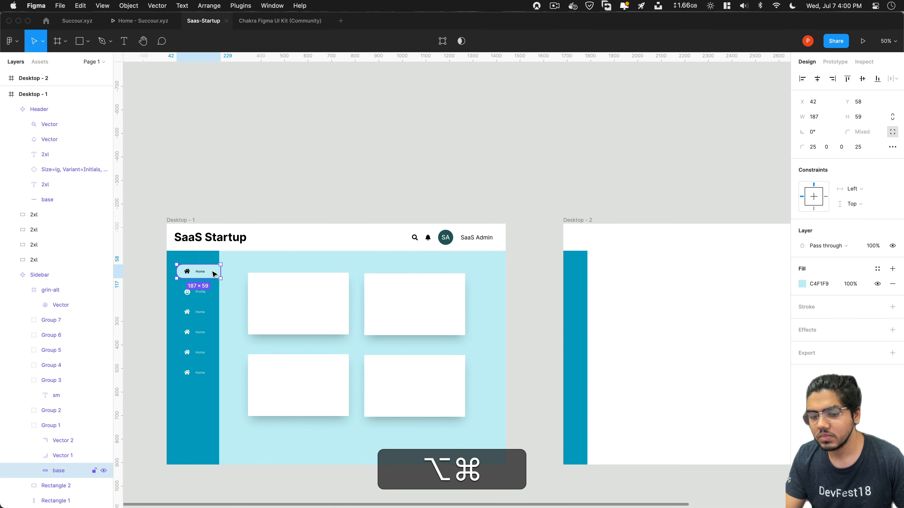
key("super+equal")
key("super+equal")
scroll(213, 275, "left", 15)
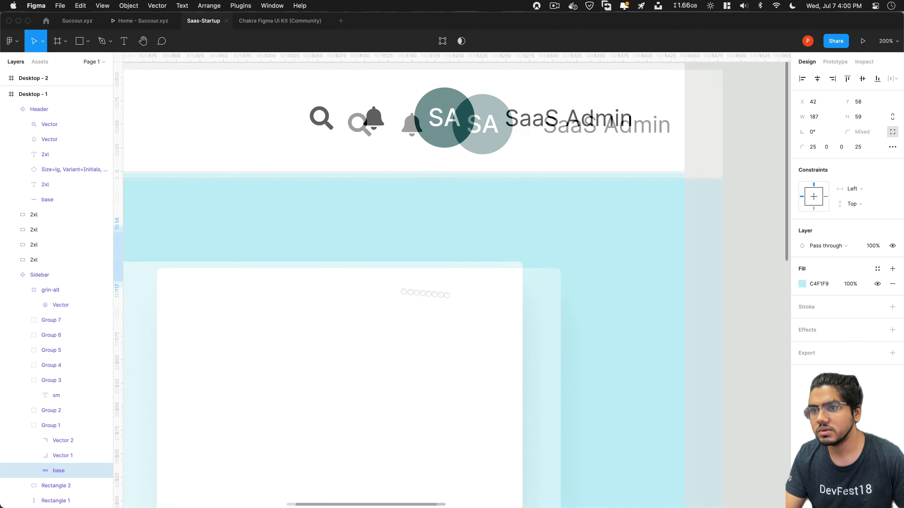
scroll(216, 198, "left", 3)
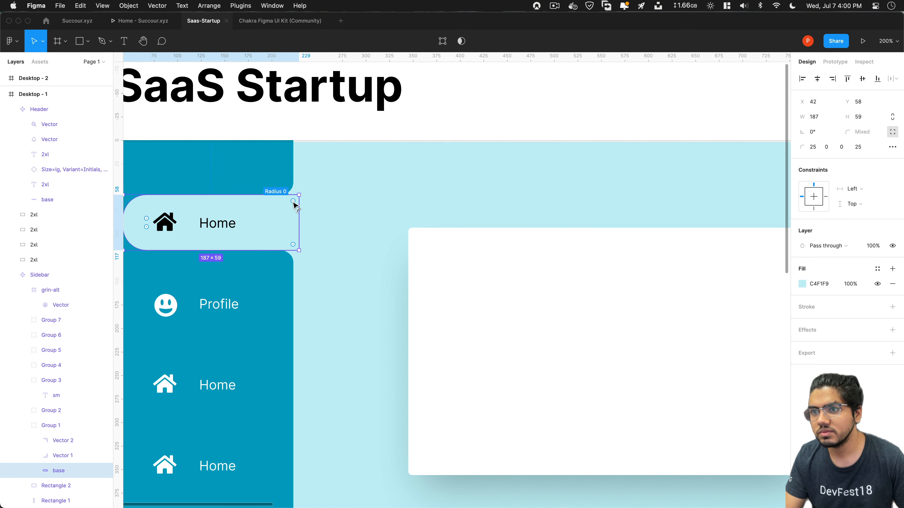
left_click(289, 190, "super")
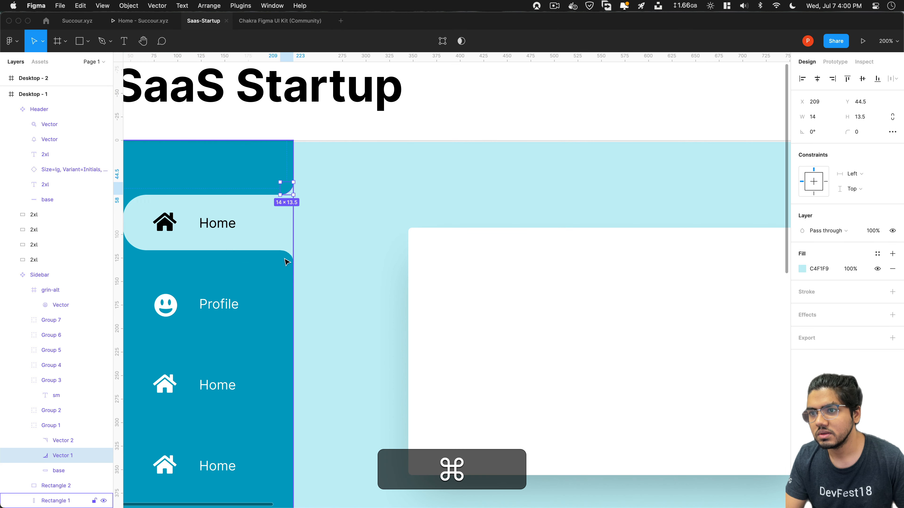
left_click(292, 255, "shift+super")
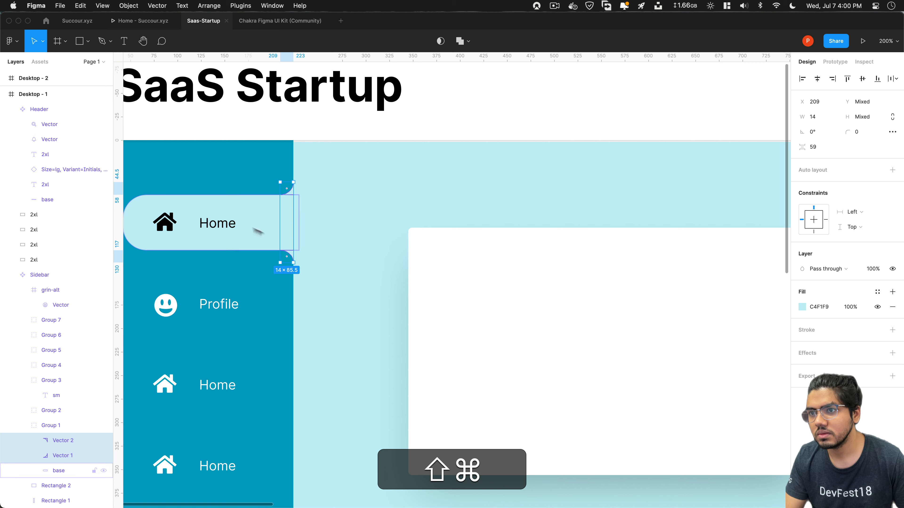
left_click(219, 223, "shift")
left_click(142, 224, "shift")
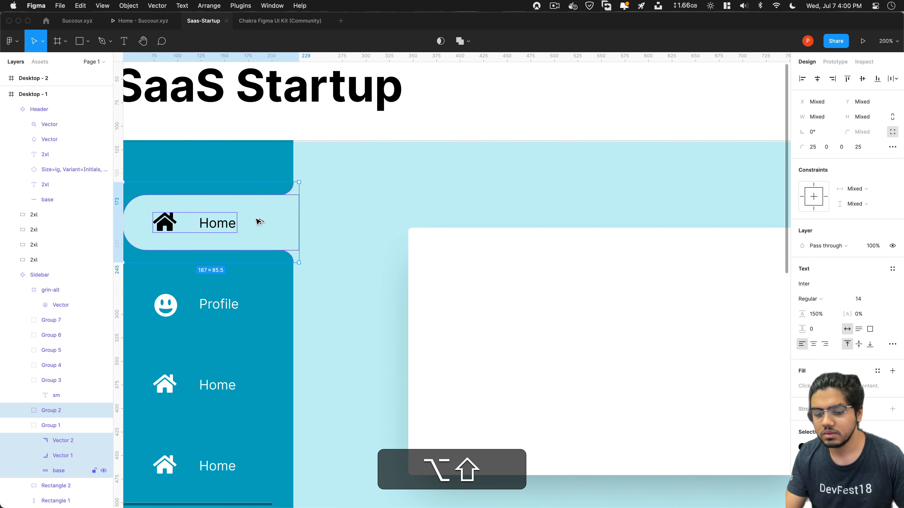
key("super+minus")
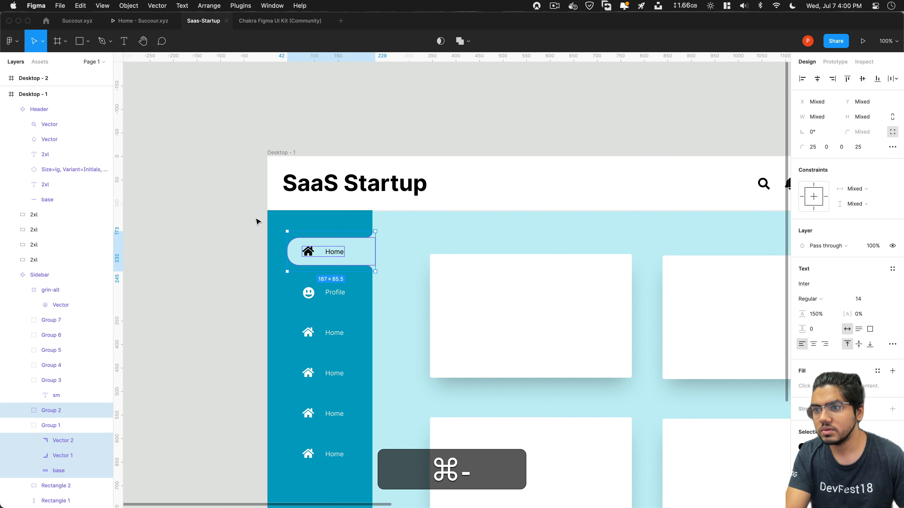
key("alt+shift+super+minus")
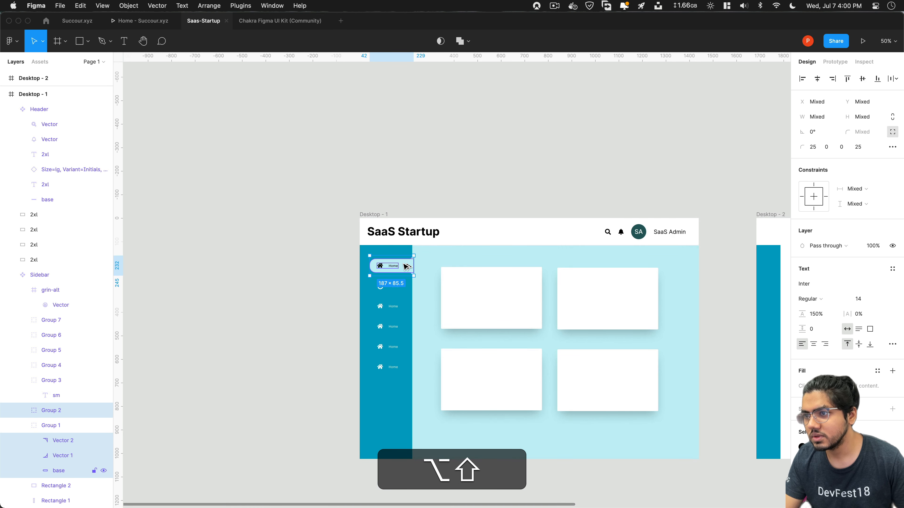
left_click_drag(409, 265, 772, 285)
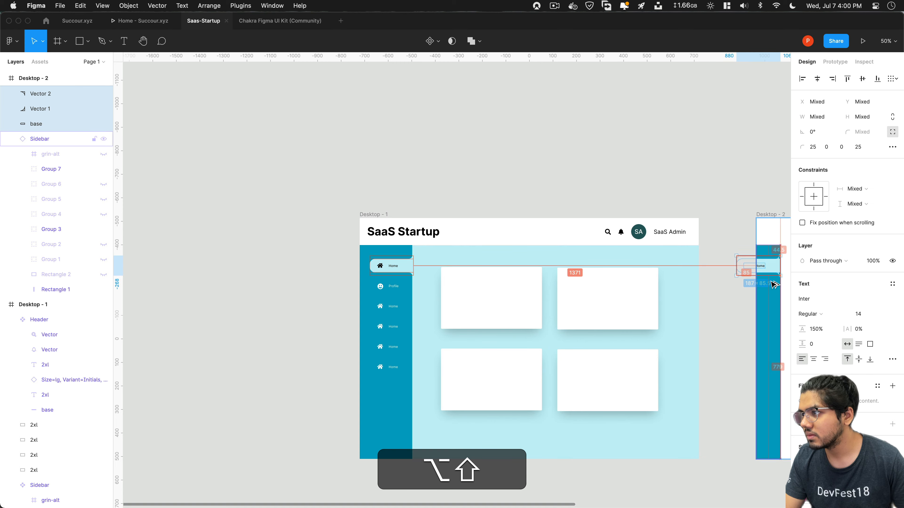
Move the copied Home highlight about 6 px right so it overlaps the outer edge of the Desktop - 2 sidebar.
key("super+equal")
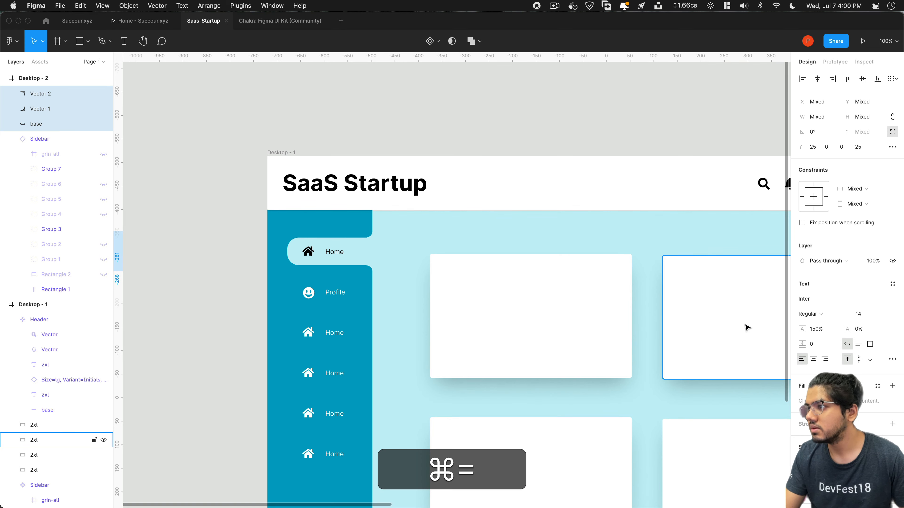
scroll(746, 327, "right", 15)
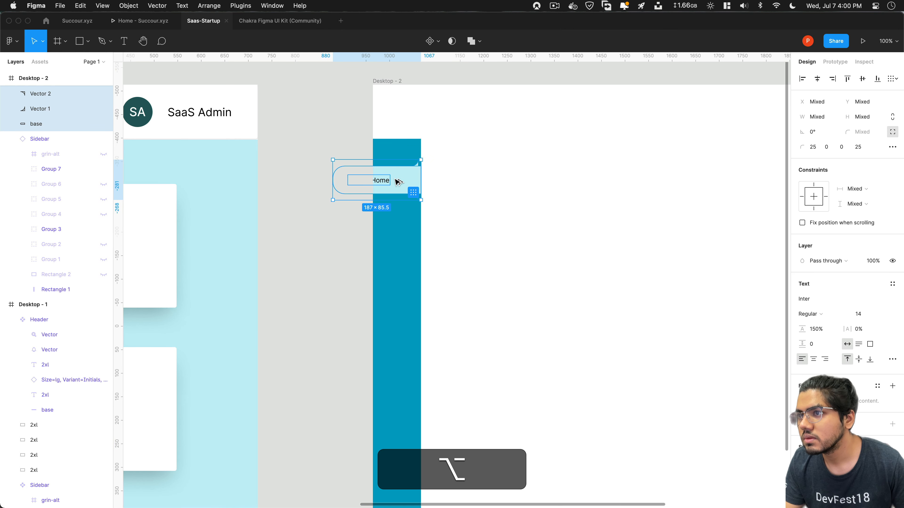
left_click_drag(396, 181, 403, 182)
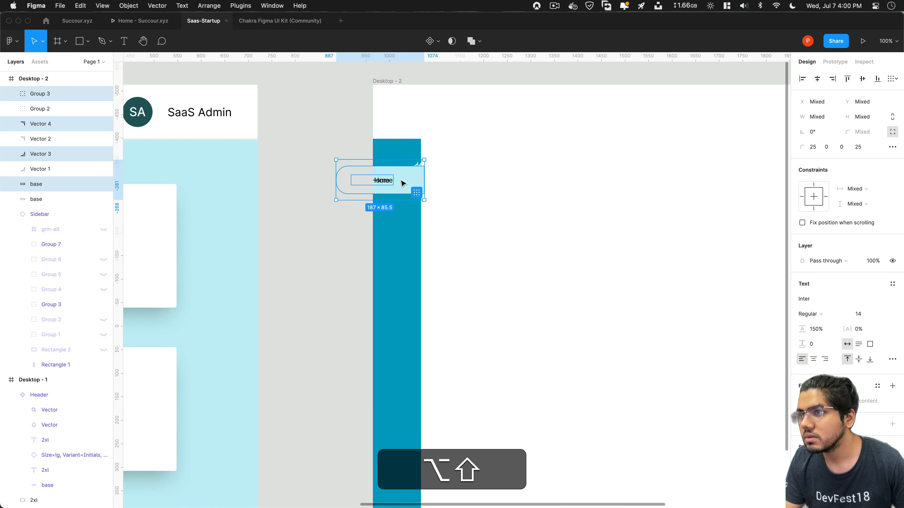
key("super+z")
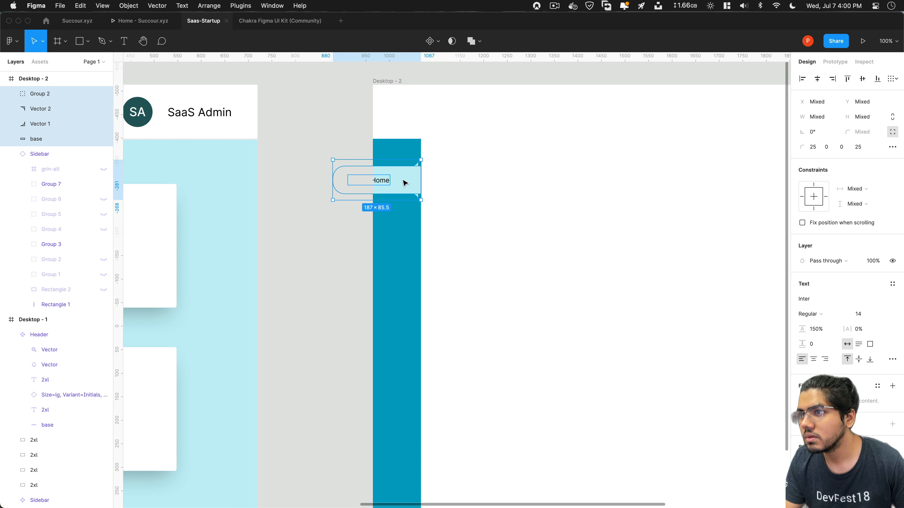
key("shift+super+z")
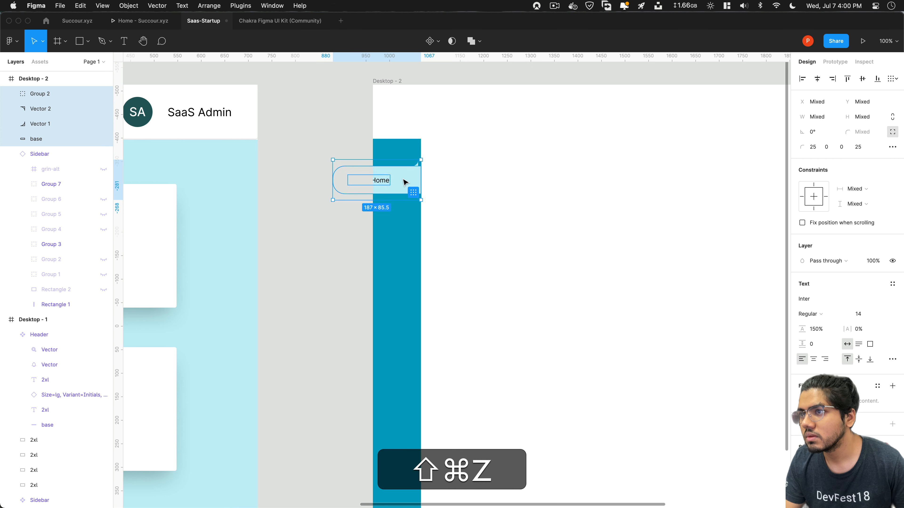
left_click_drag(402, 182, 333, 206)
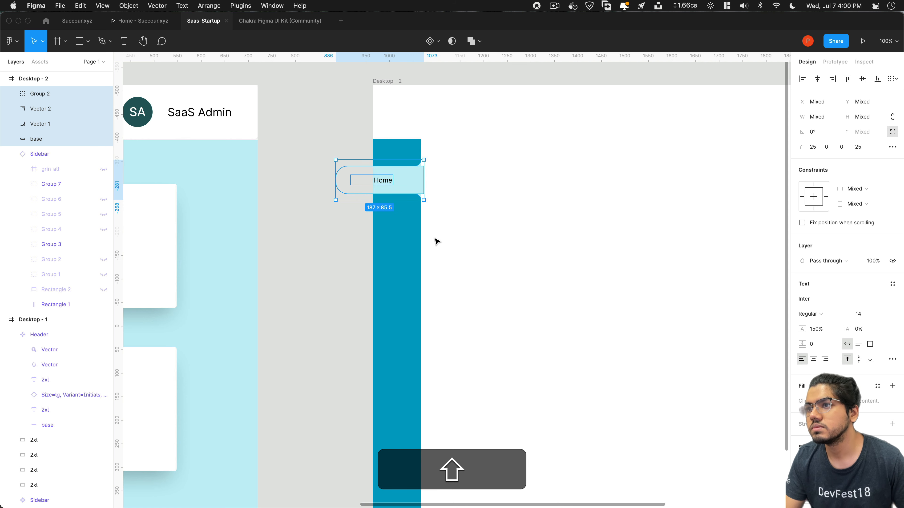
Try a width of 50 for the copied highlight's base shape in Desktop - 2, and undo the resize.
left_click(437, 242)
left_click(384, 182)
left_click(417, 186)
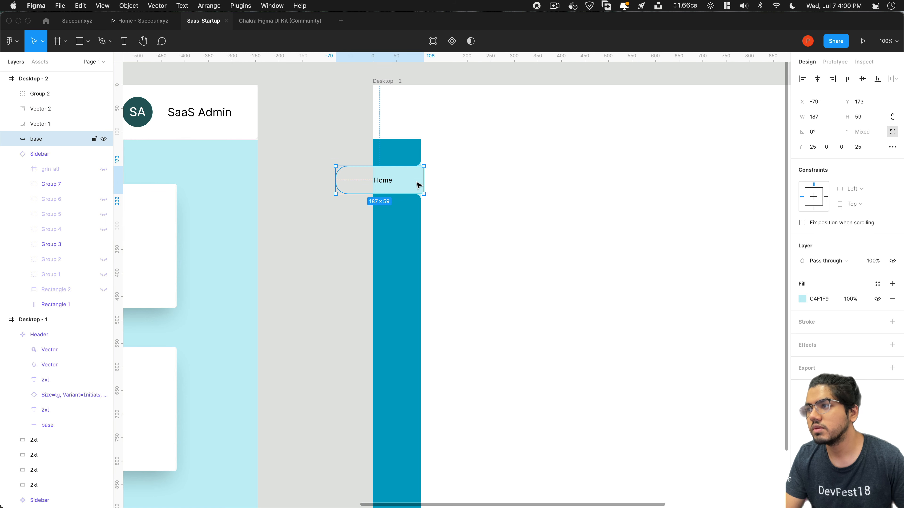
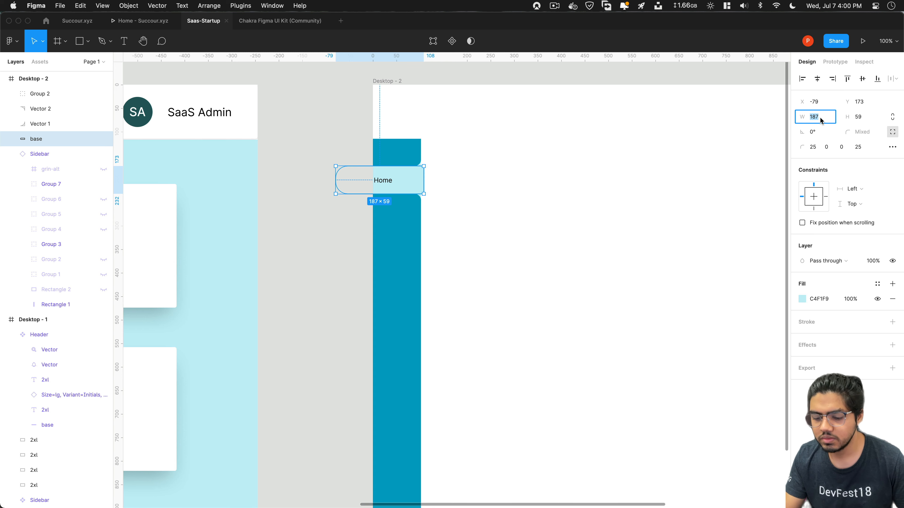
key("Return")
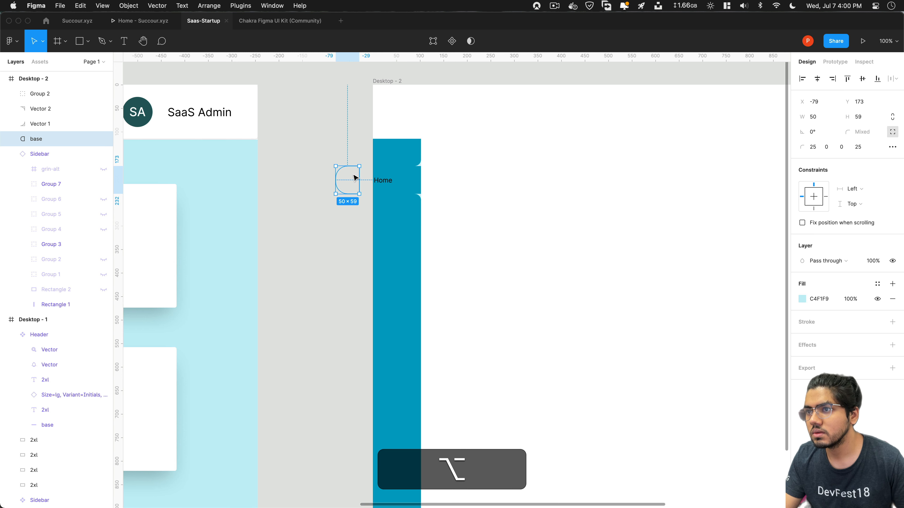
left_click_drag(361, 177, 365, 177)
key("super+z")
key("super+z")
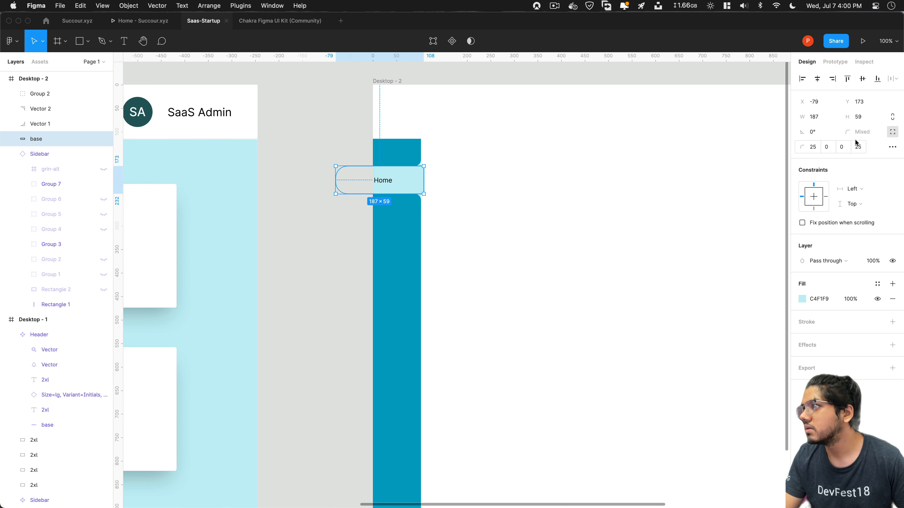
Set the copied Home highlight's base shape to a width of 50 and move it to X 51, against the sidebar's inner edge.
left_click(822, 121)
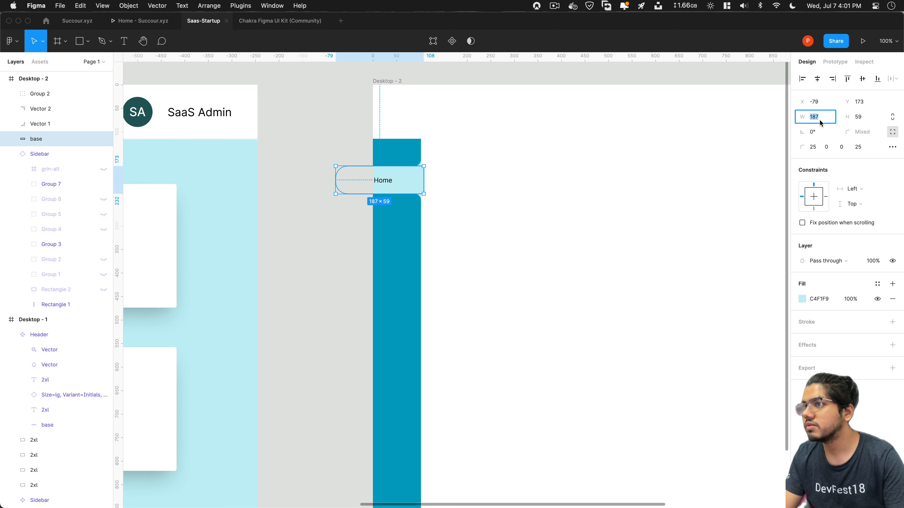
key("Return")
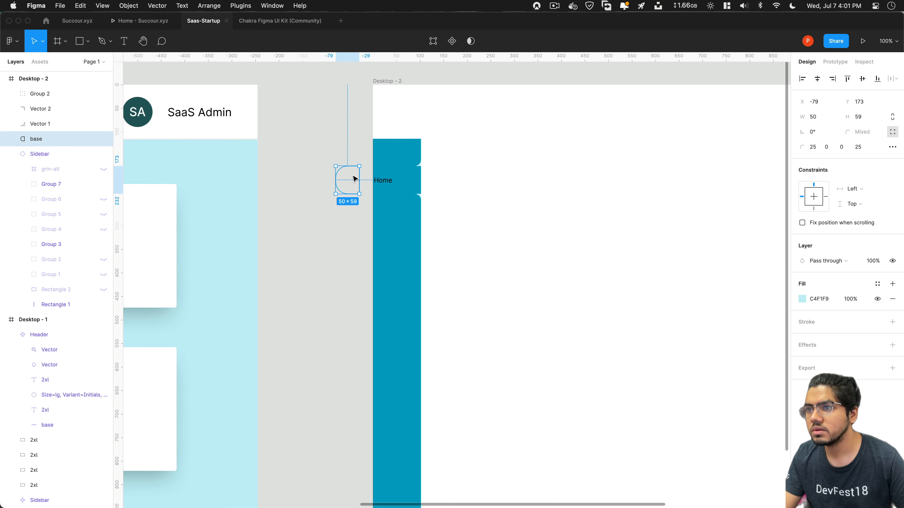
left_click_drag(354, 178, 420, 179)
key("super+z")
key("super+shift+z")
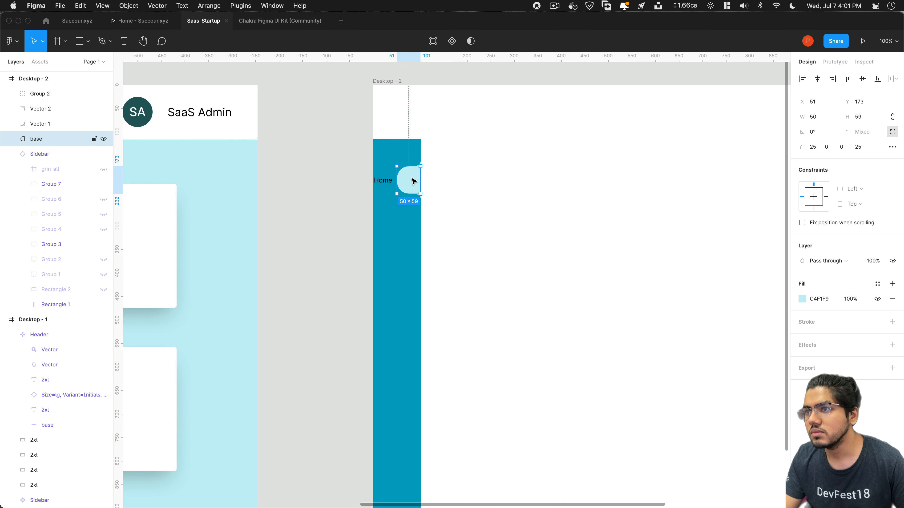
Set the width of the Home highlight's base shape in Desktop - 2 to 60.
left_click(817, 123)
type("+0")
key("Return")
key("super+a")
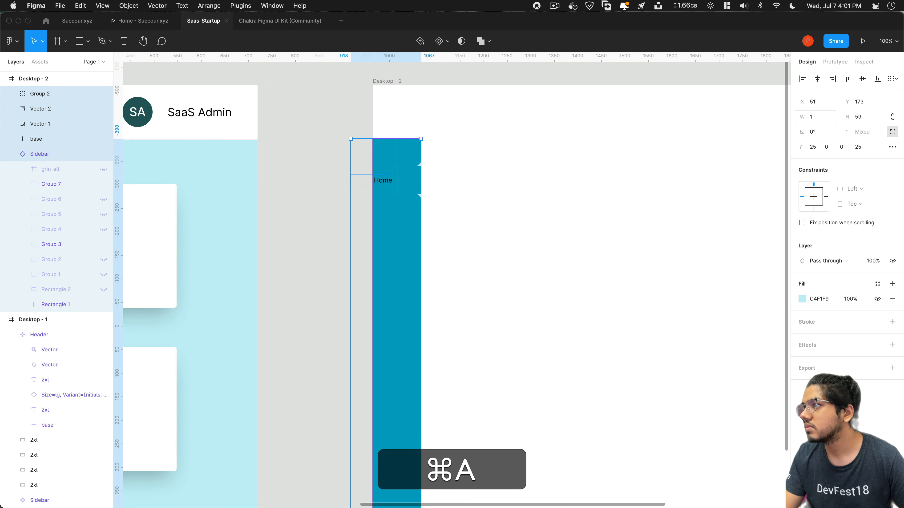
key("super+z")
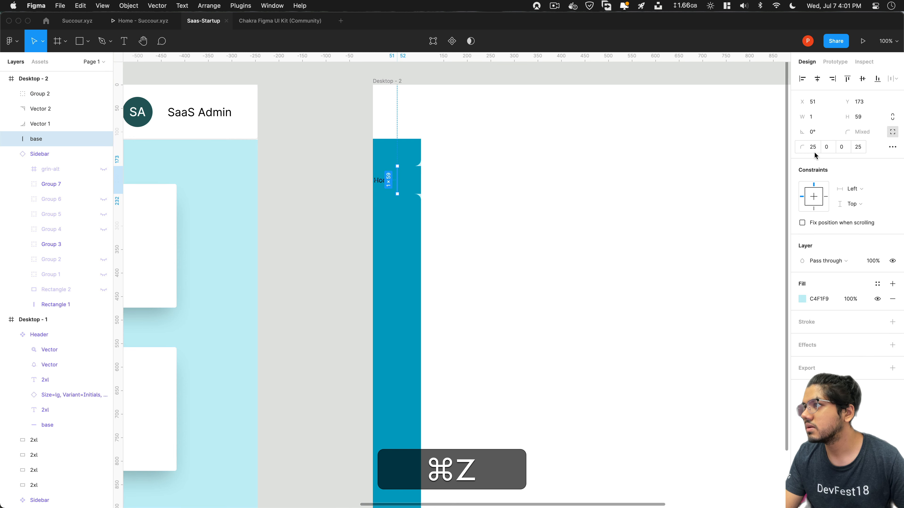
left_click(815, 115)
key("Return")
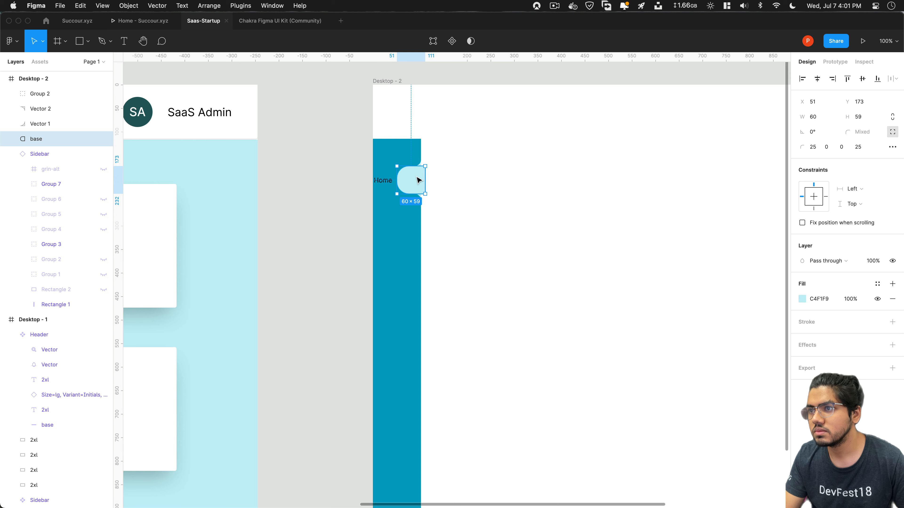
Move the highlight's base shape to X 42 and delete the copied Home icon and label group.
left_click_drag(418, 180, 413, 178)
left_click(440, 198)
left_click(390, 183)
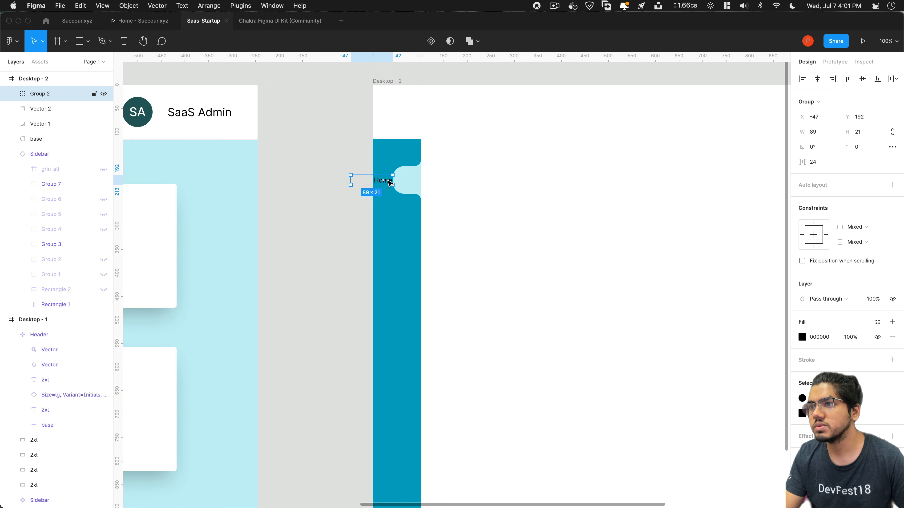
key("Delete")
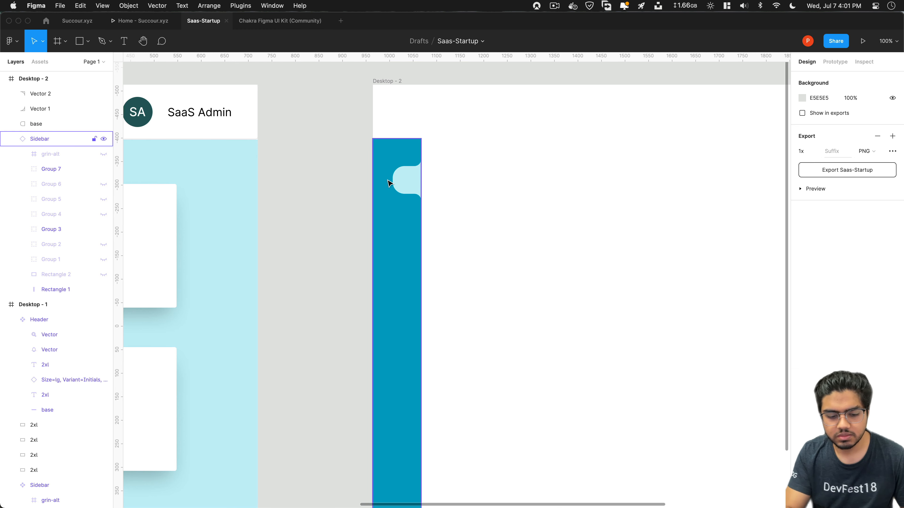
Duplicate the light-blue content background from Desktop - 1 onto Desktop - 2, placing it directly beside the narrow sidebar at X 95, Y 117.
key("super+minus")
key("super+minus")
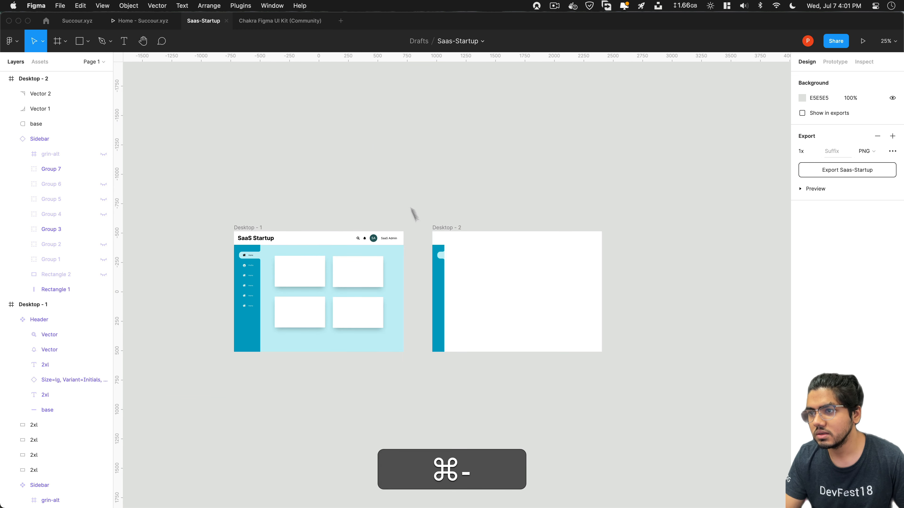
left_click(400, 299)
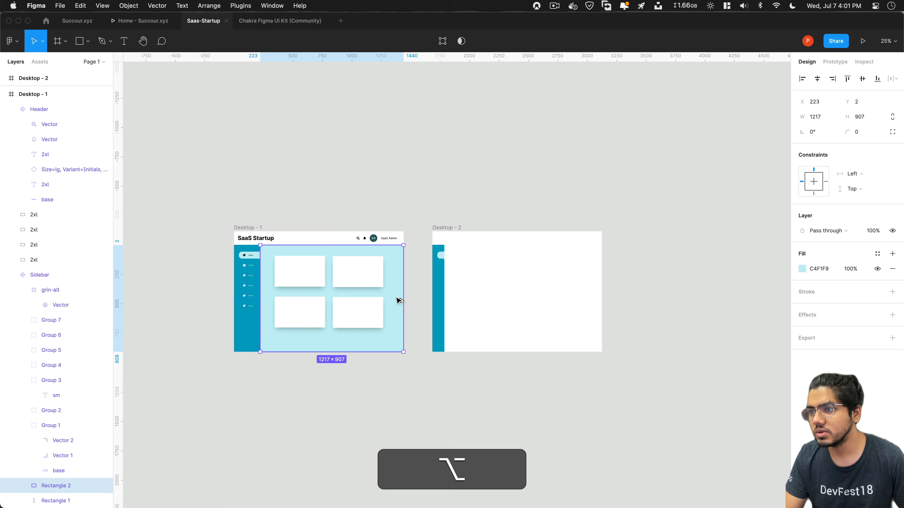
left_click_drag(400, 300, 589, 311)
key("alt+shift+super+z")
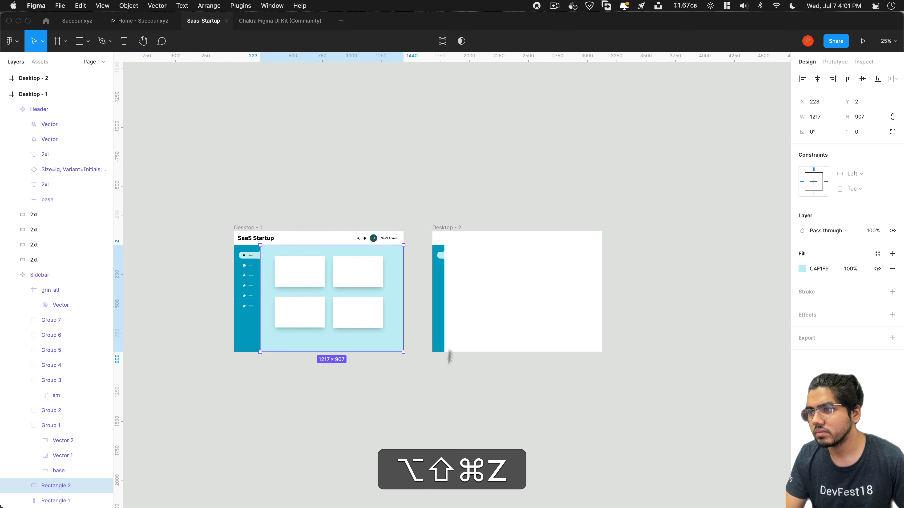
left_click(449, 356)
left_click(390, 343)
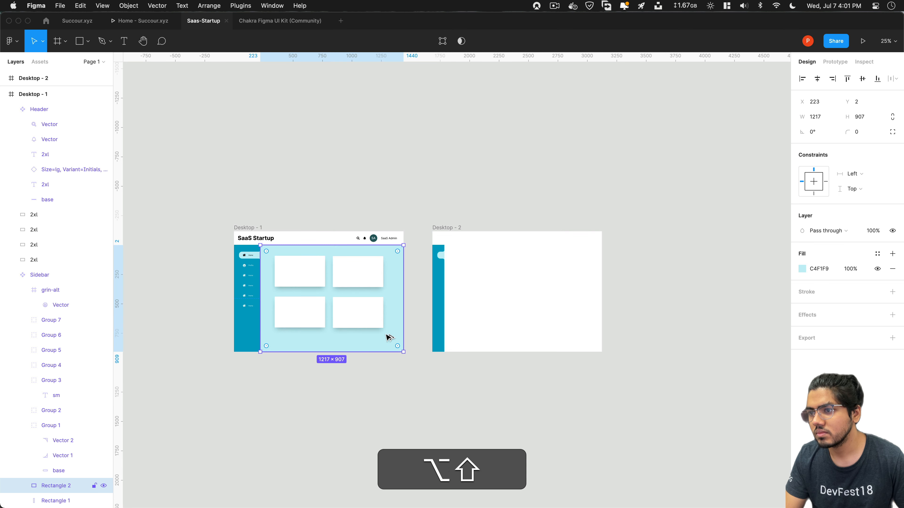
left_click_drag(433, 331, 571, 337)
key("super+equal")
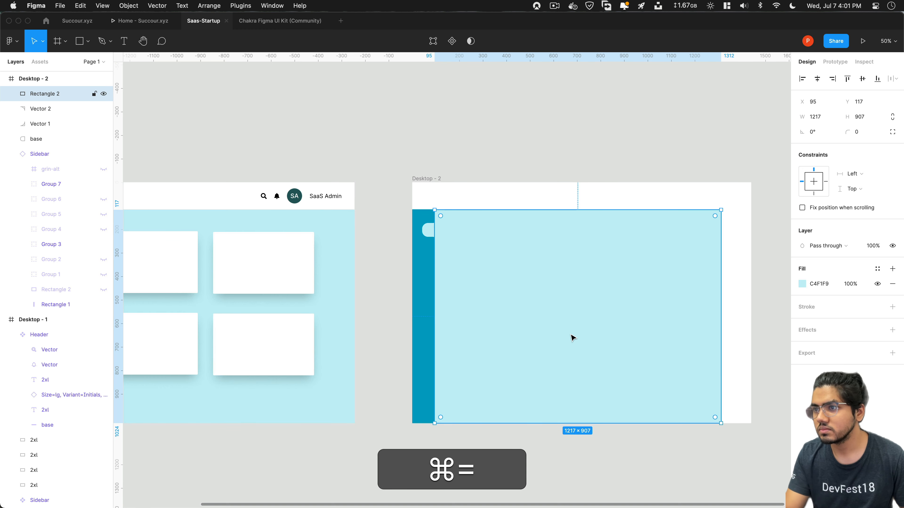
Widen the copied content background to 1345 so it reaches the outer edge of Desktop - 2.
left_click_drag(721, 309, 751, 310)
left_click(344, 228)
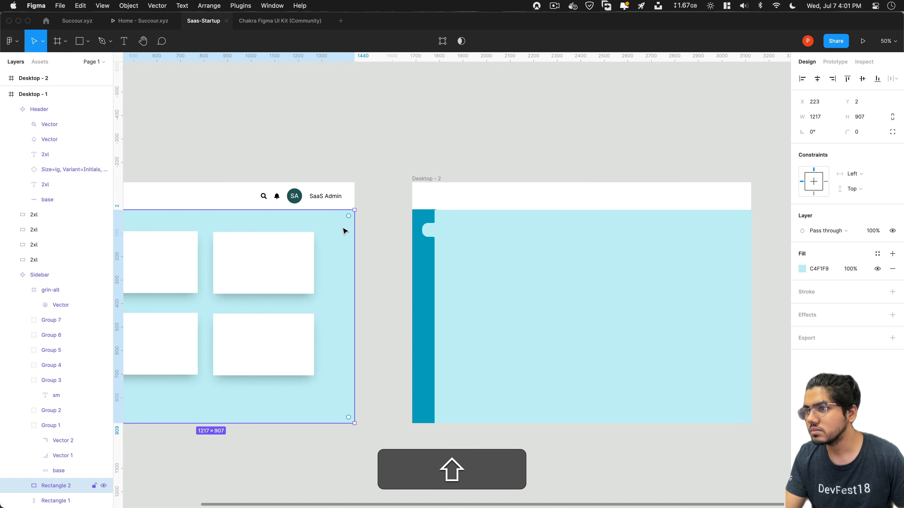
left_click(406, 315)
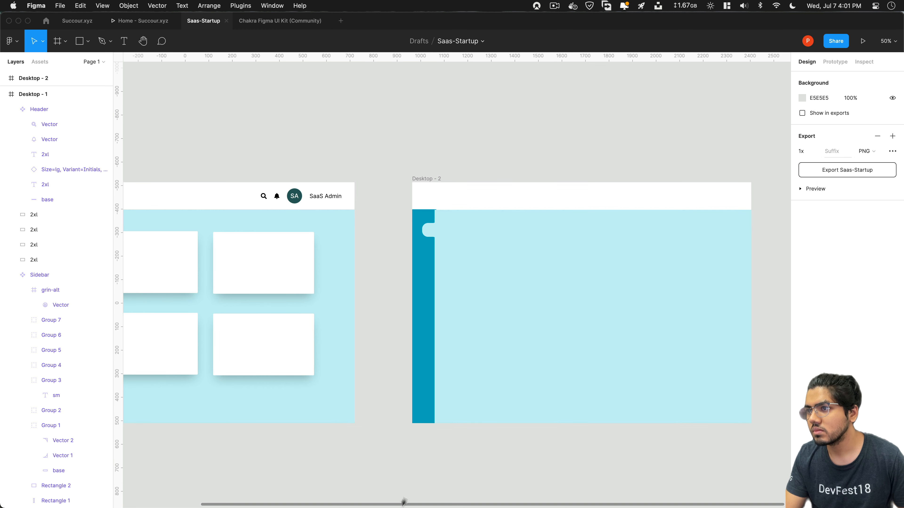
left_click(544, 289)
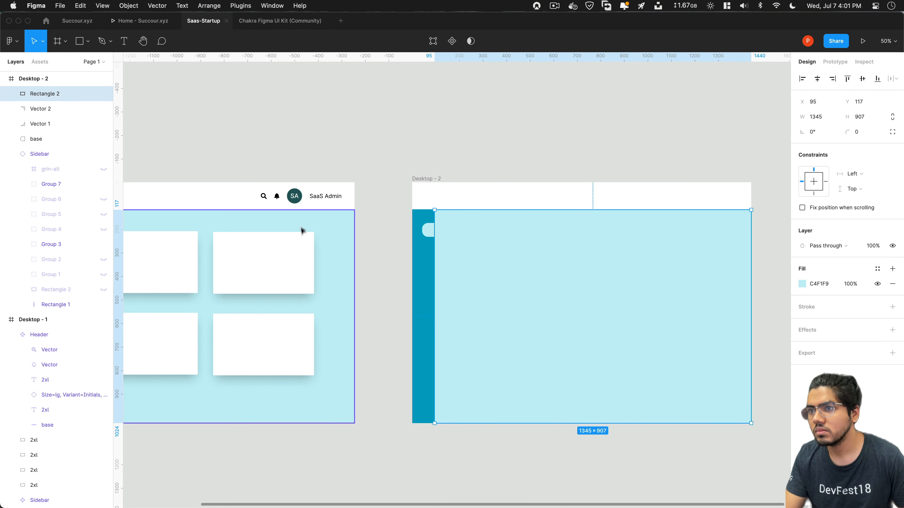
Duplicate the Desktop - 1 header onto Desktop - 2 at X 0, Y 0.
left_click(236, 200)
left_click_drag(238, 200, 625, 216)
scroll(377, 294, "right", 3)
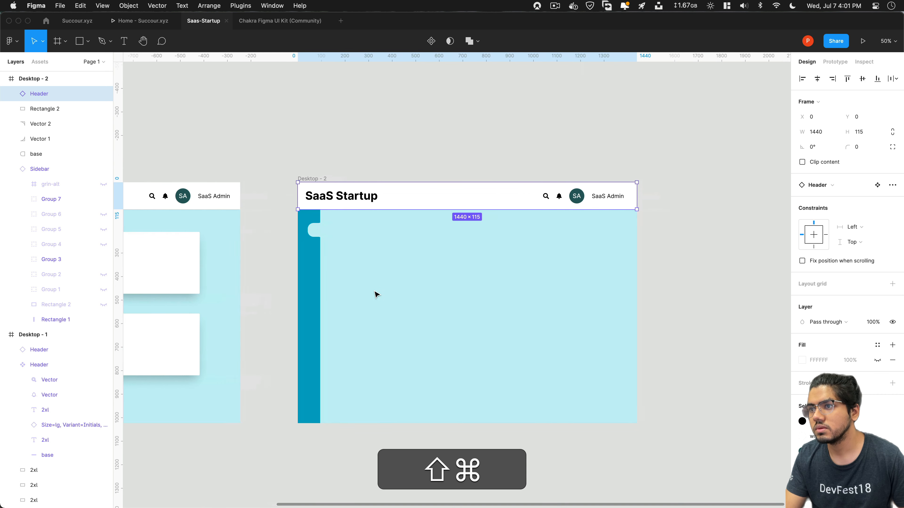
Duplicate the six menu icons from the Desktop - 1 sidebar, without their labels, onto the narrow Desktop - 2 sidebar at the same height.
scroll(377, 295, "left", 10)
scroll(377, 295, "right", 10)
scroll(376, 294, "left", 10)
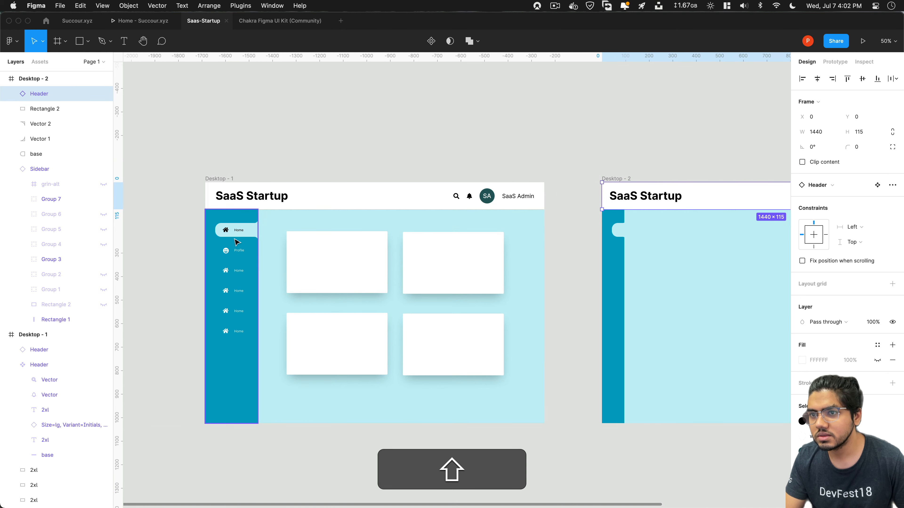
left_click(226, 231)
key("alt")
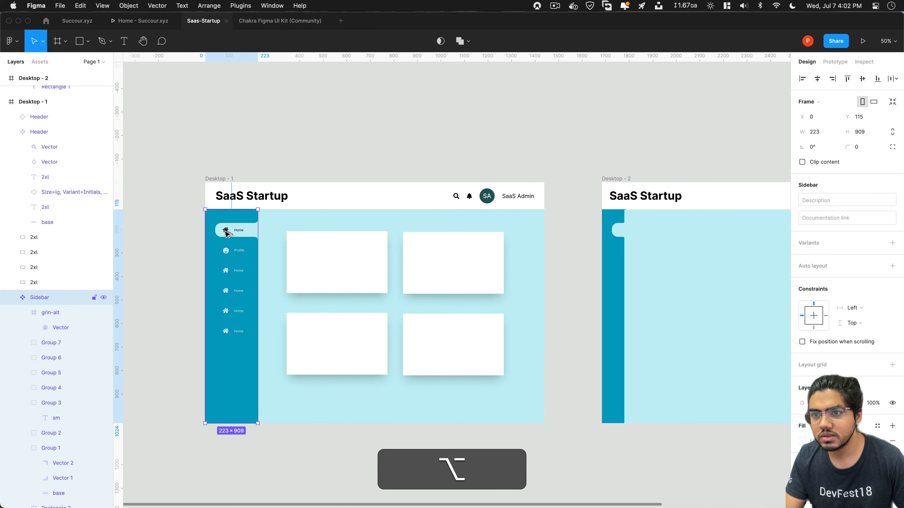
key("alt+super+z")
left_click(226, 232, "super")
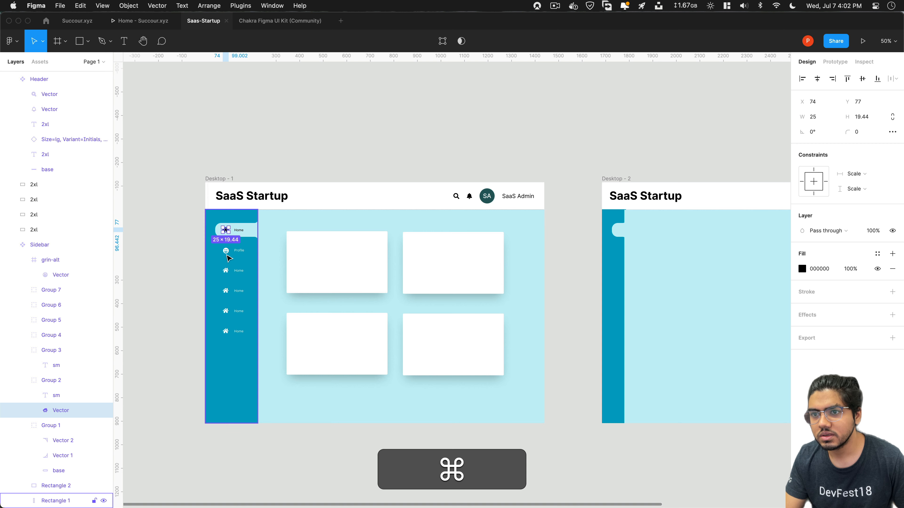
left_click(227, 250, "shift+super")
left_click(226, 272, "shift+super")
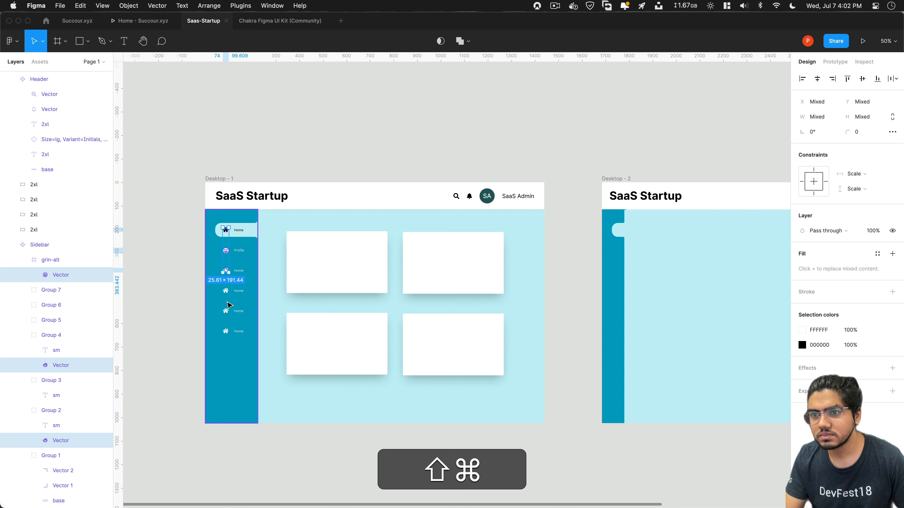
left_click(226, 292, "shift+super")
left_click(226, 312, "shift+super")
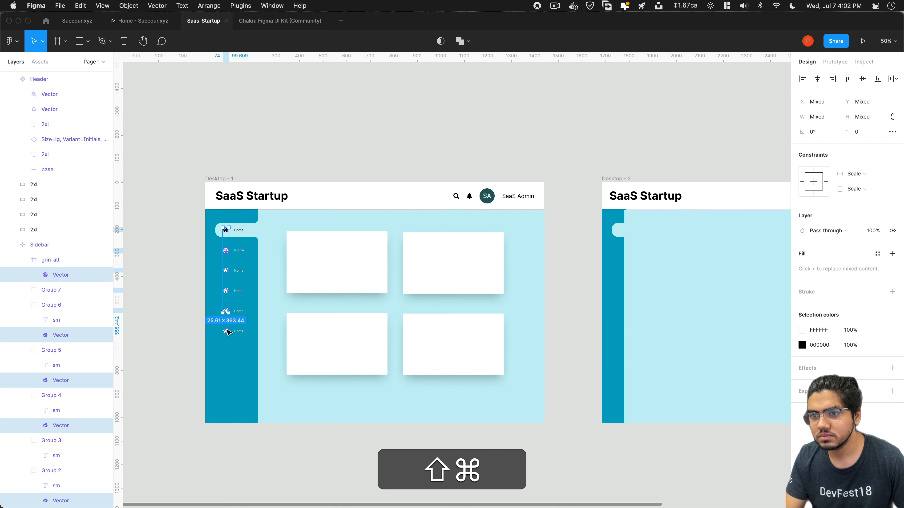
left_click(226, 331, "shift+super")
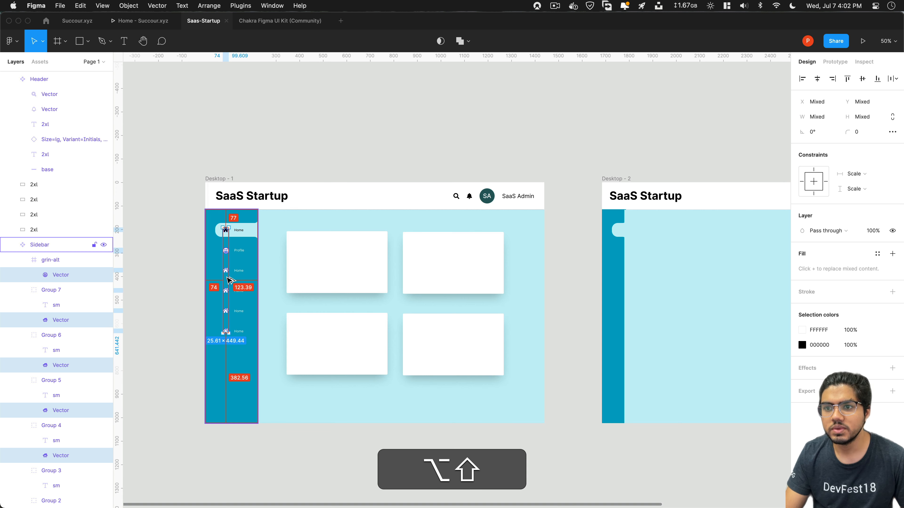
left_click_drag(229, 282, 619, 287)
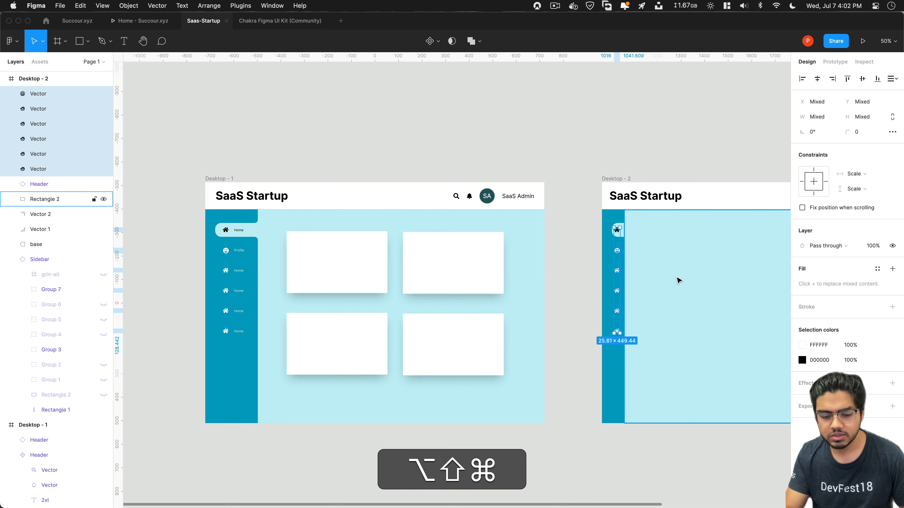
Set the Home highlight's base shape to a width of 80 and place it at X 15, flush with the sidebar's inner edge.
key("super+equal")
scroll(679, 280, "right", 10)
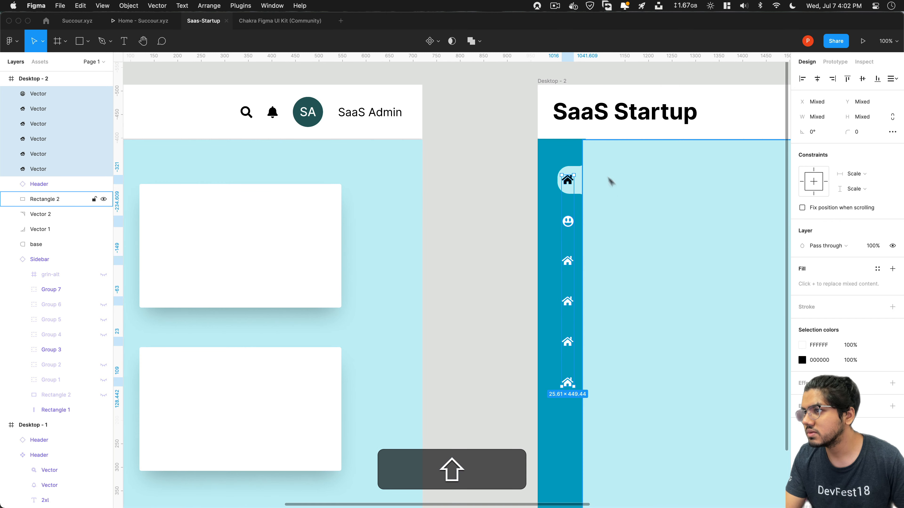
left_click(576, 168)
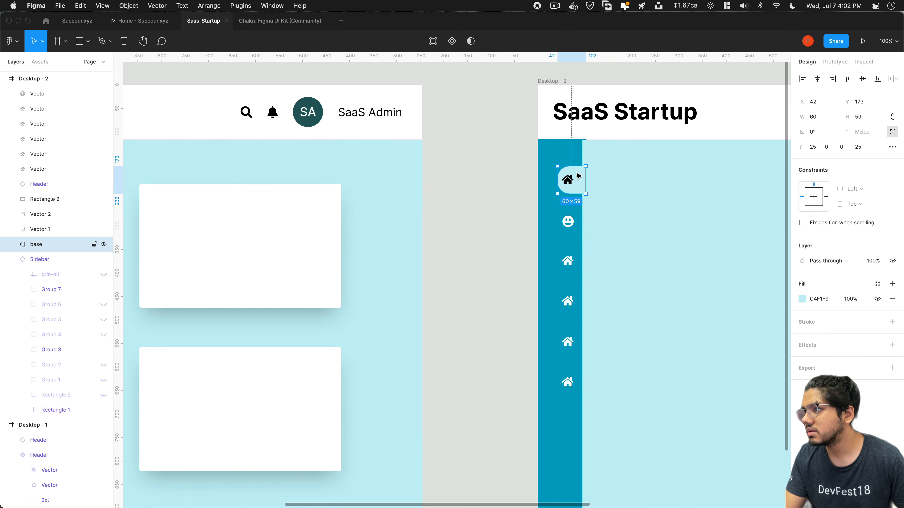
left_click_drag(577, 175, 574, 175)
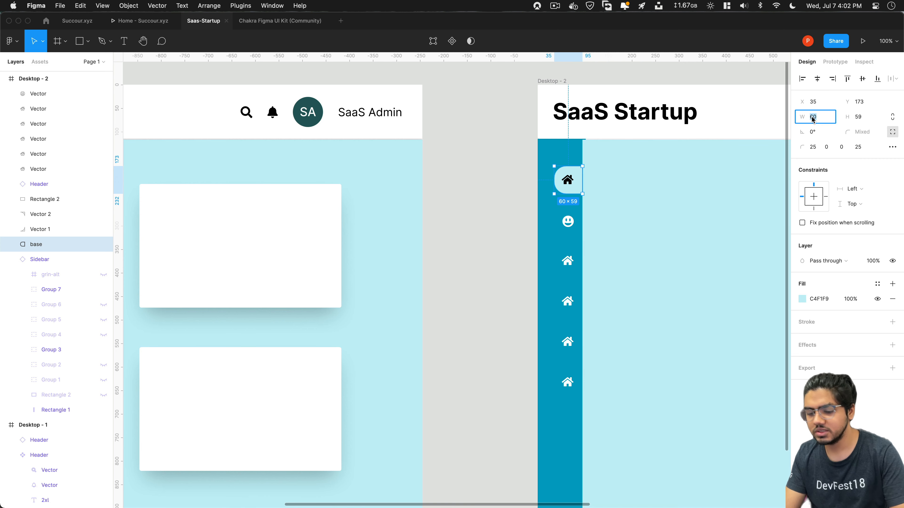
key("Return")
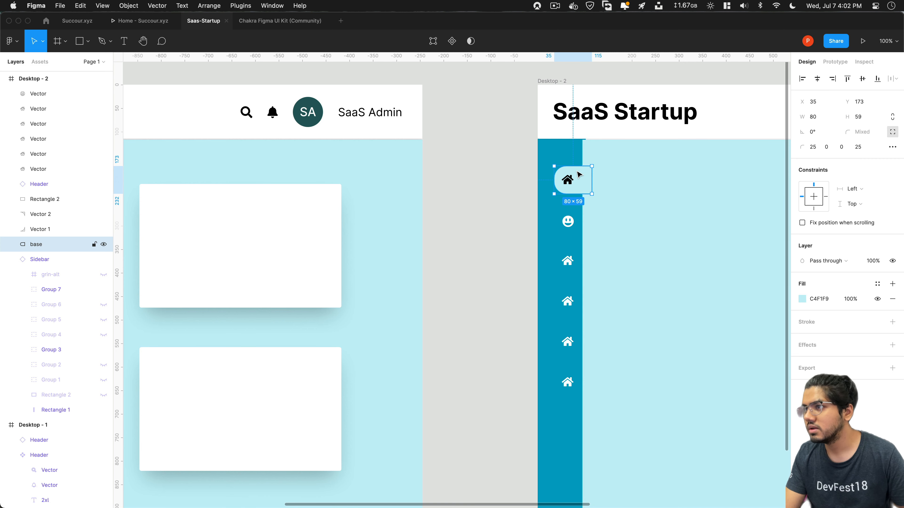
left_click_drag(581, 174, 569, 176)
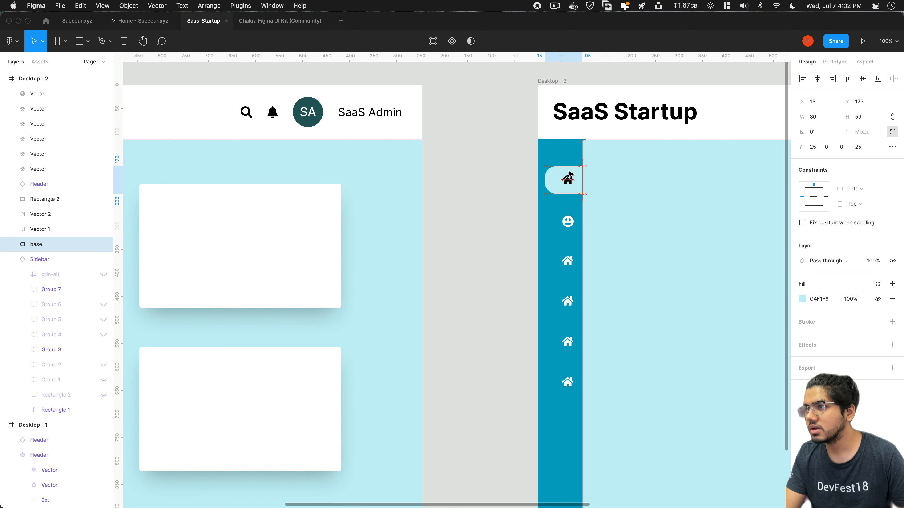
left_click(601, 223)
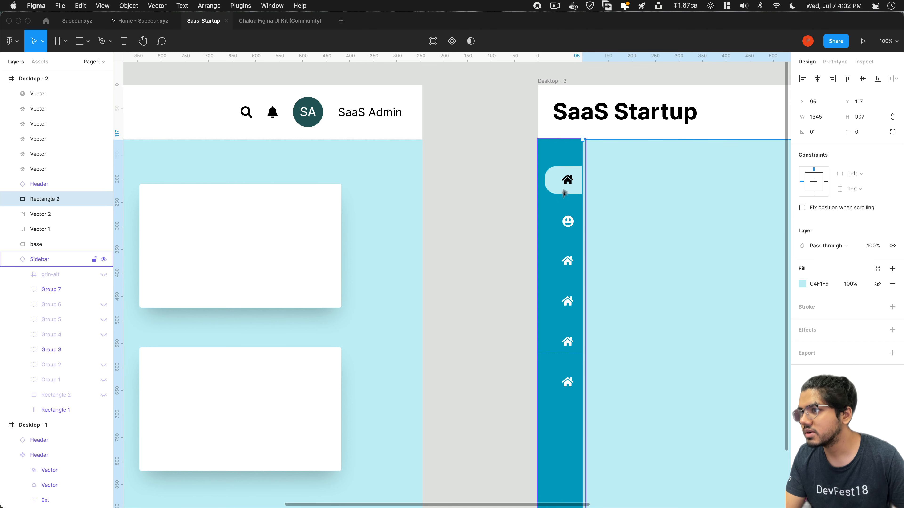
left_click(576, 175)
left_click(652, 168)
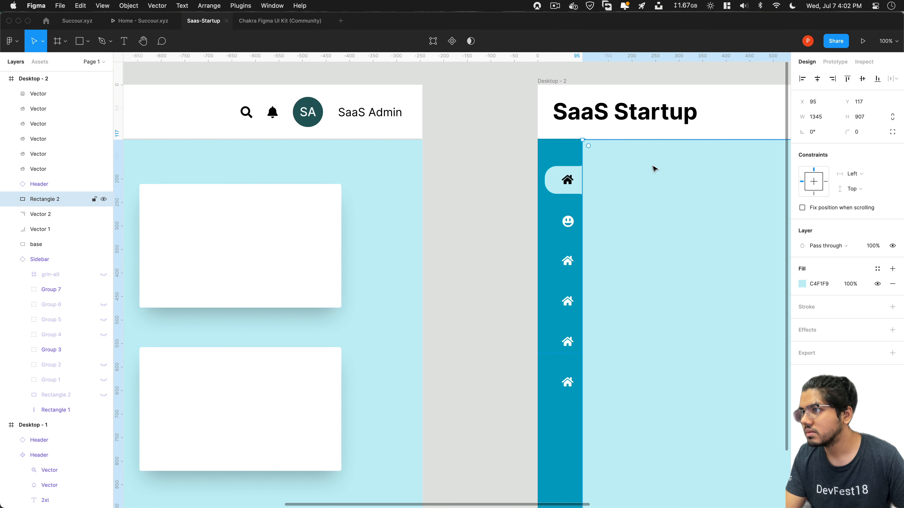
left_click(579, 177)
double_click(580, 175)
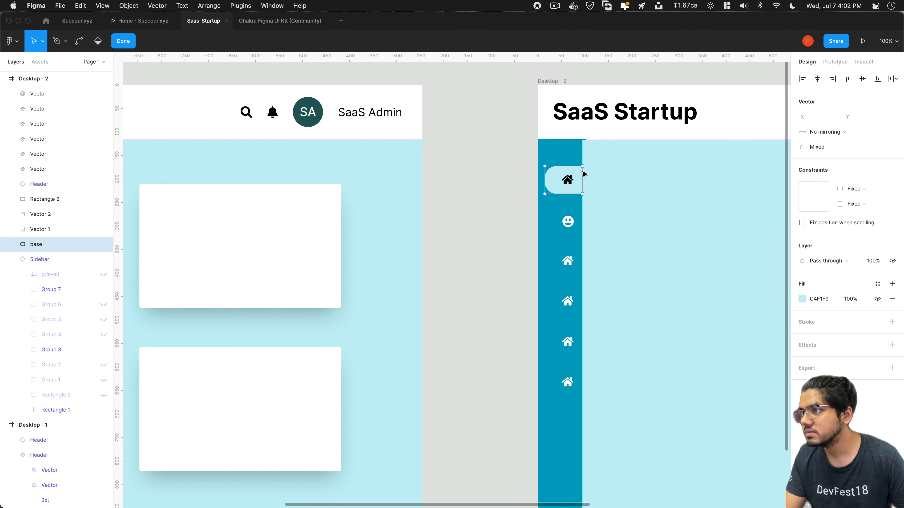
left_click_drag(576, 174, 579, 174)
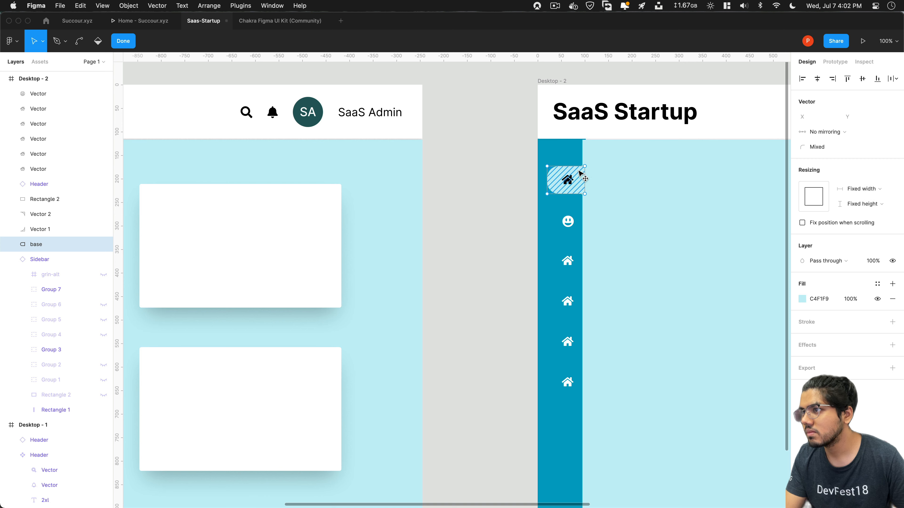
left_click(720, 183)
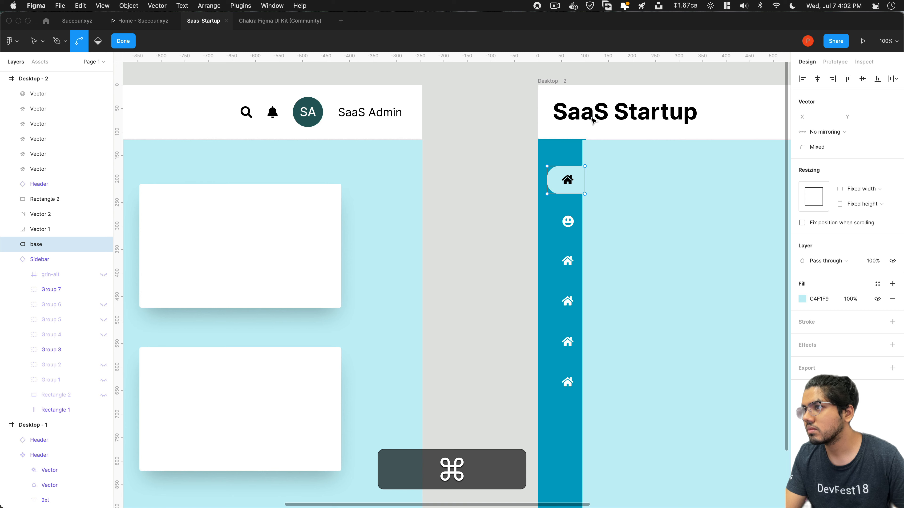
scroll(549, 198, "right", 5)
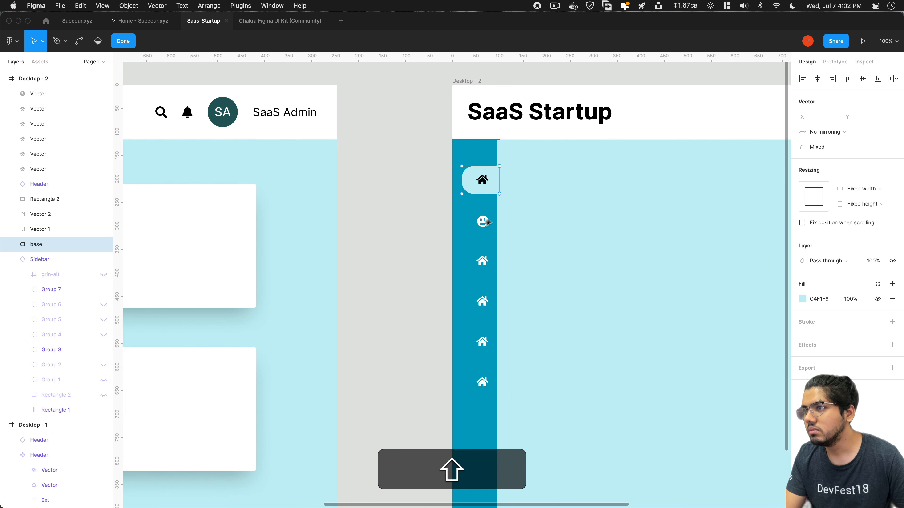
key("super+z")
key("super+z")
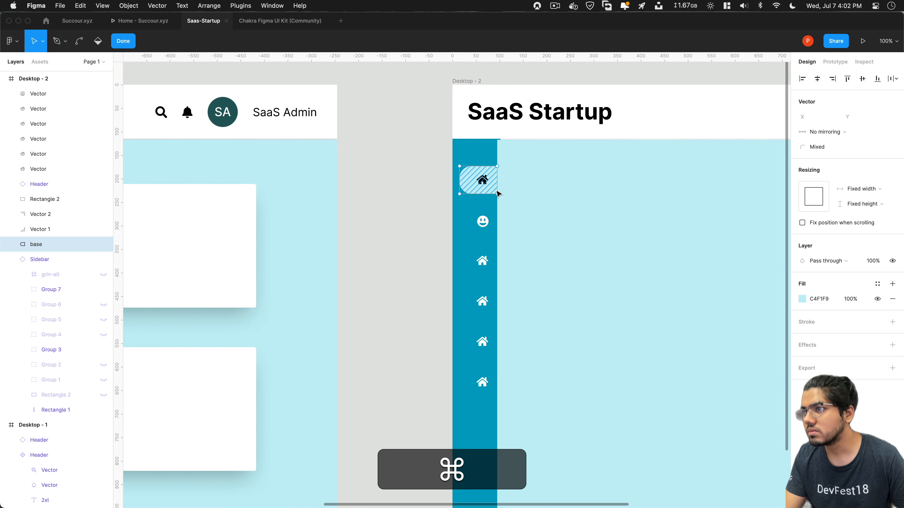
key("super+z")
left_click(523, 123)
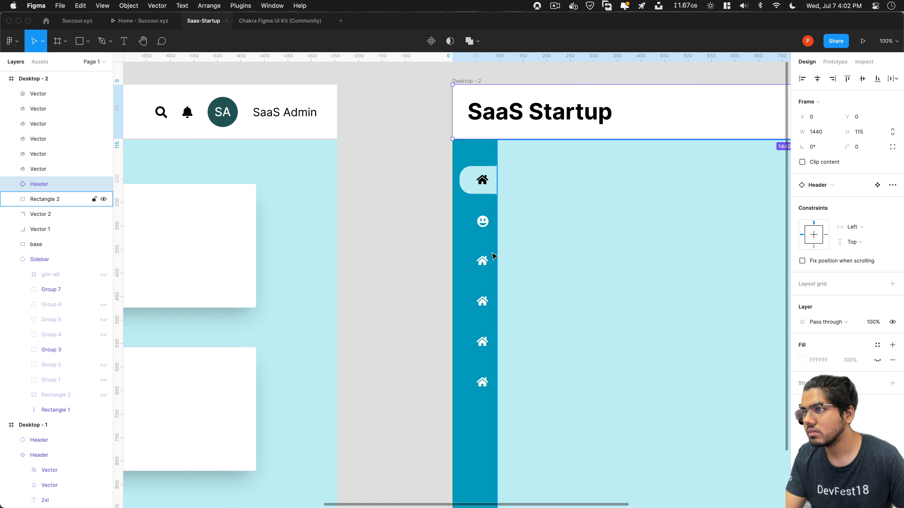
Shift the Home highlight's base shape on Desktop - 2 to X 22 and bring it forward one level.
left_click(609, 242)
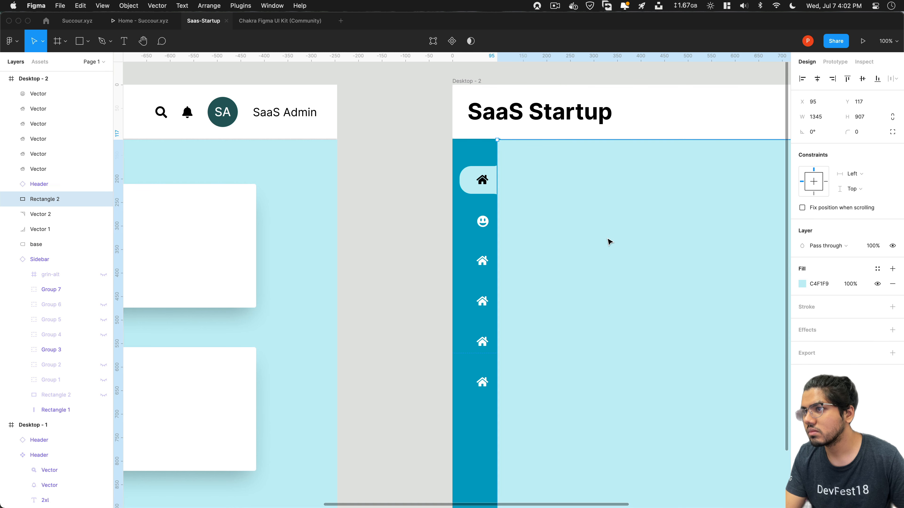
left_click(488, 180)
left_click(516, 167)
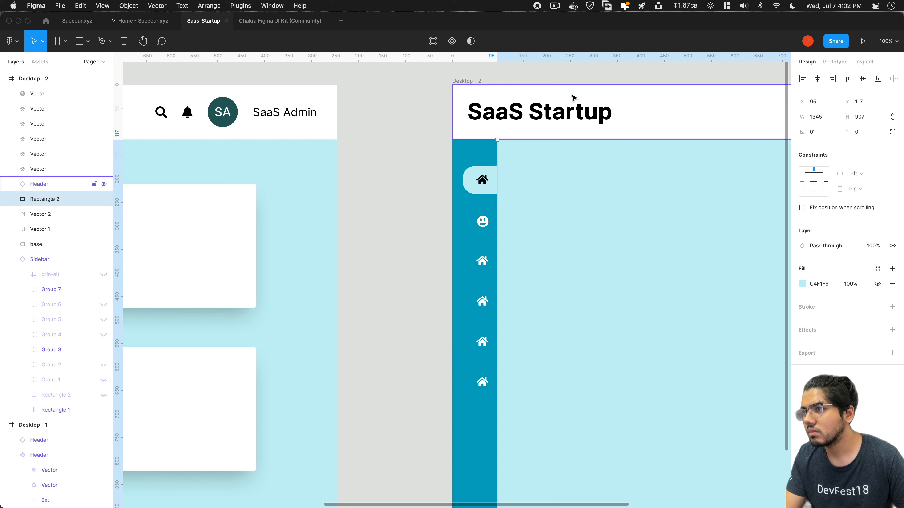
left_click(484, 180)
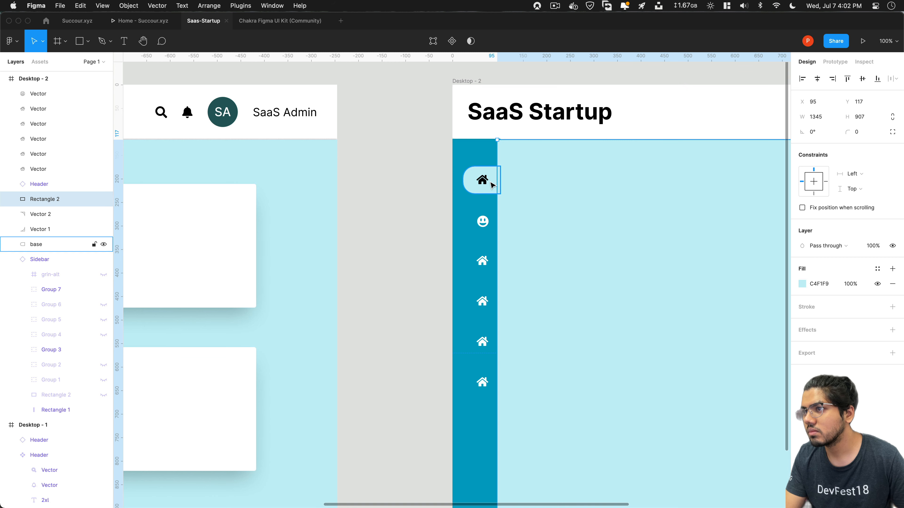
right_click(489, 179)
mouse_move(534, 188)
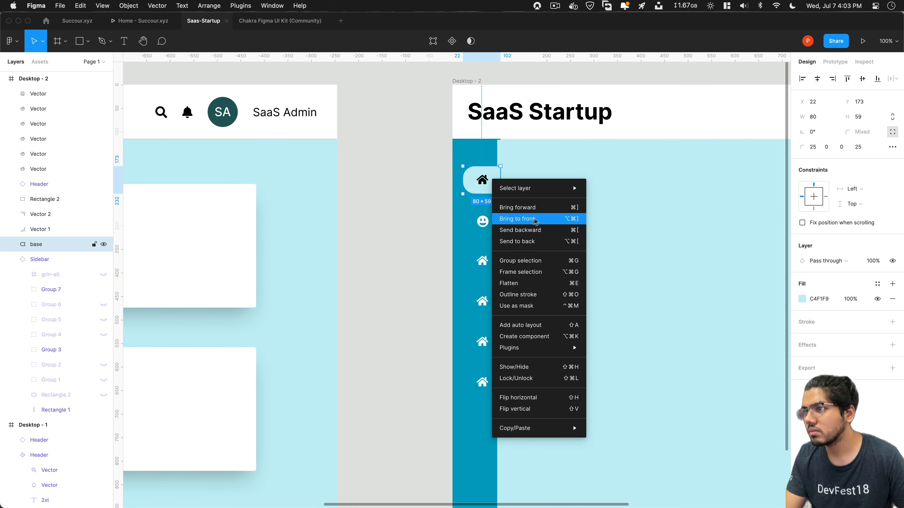
left_click(543, 208)
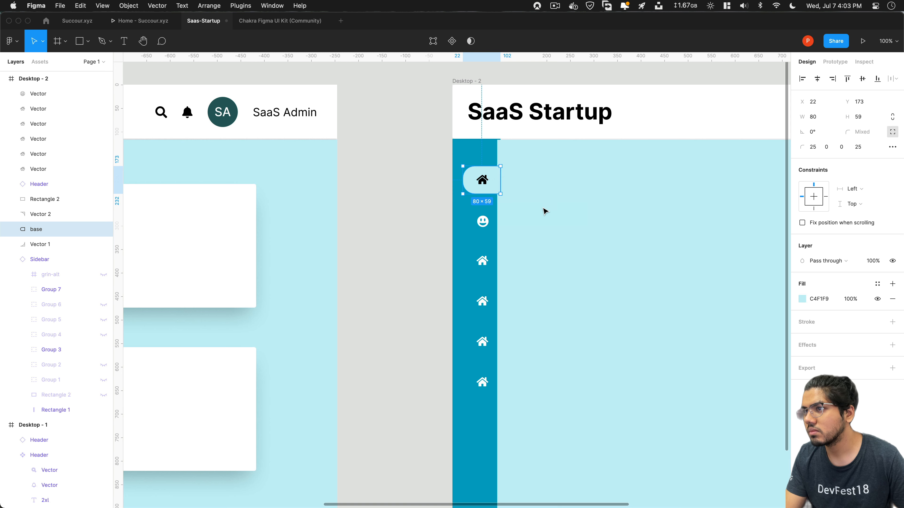
Move all six menu icons on the Desktop - 2 sidebar together about 13 px toward the sidebar's outer edge, keeping their height.
left_click(482, 179)
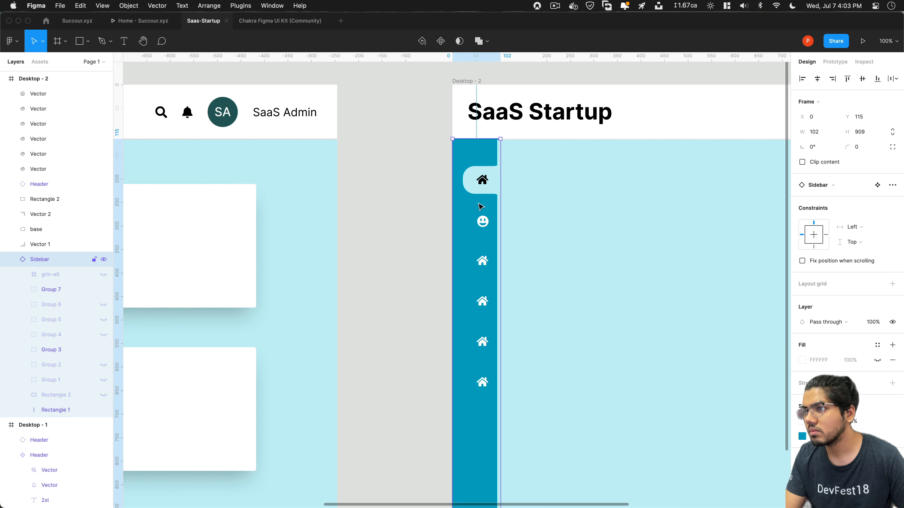
left_click(482, 180)
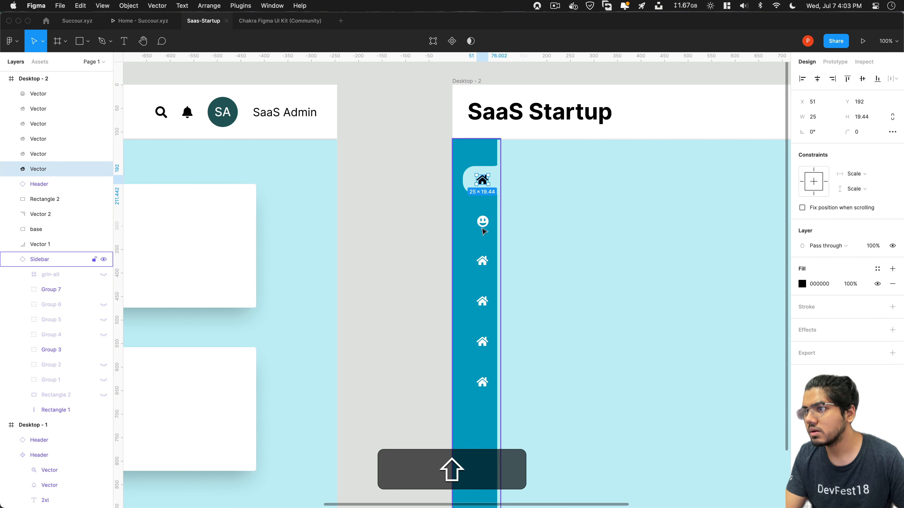
left_click(482, 221, "shift")
left_click(482, 261, "shift")
left_click(482, 301, "shift")
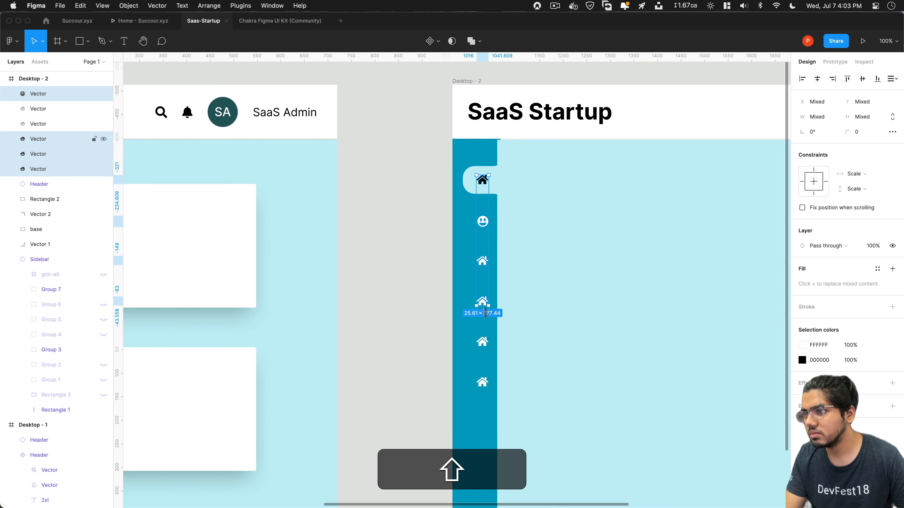
left_click(483, 342, "shift")
left_click(482, 382, "shift")
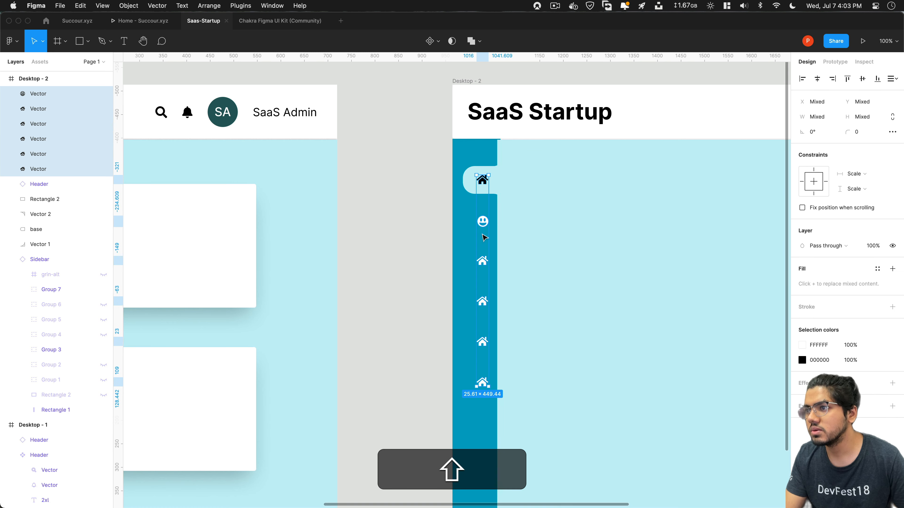
left_click_drag(484, 225, 480, 227)
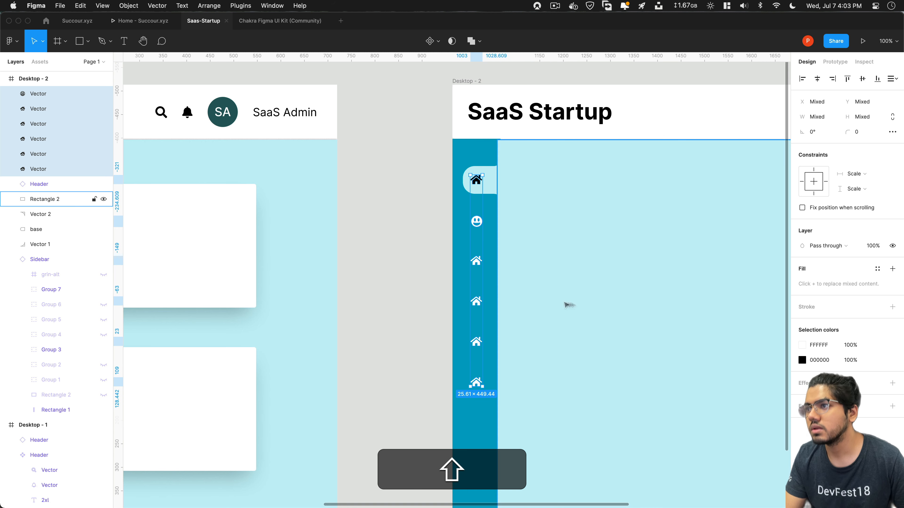
Duplicate the four white content cards from Desktop - 1 onto the content area of Desktop - 2 at the same height.
scroll(564, 305, "down", 3)
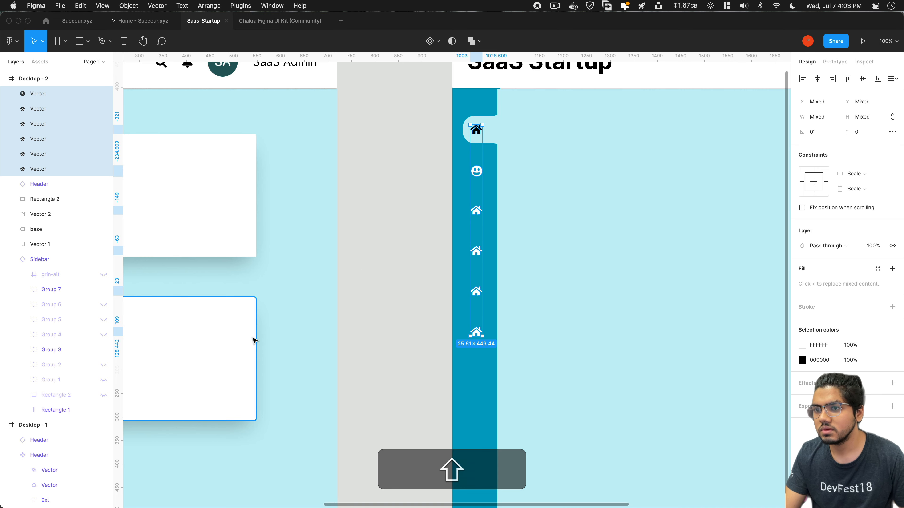
scroll(252, 340, "right", 4)
scroll(252, 341, "left", 10)
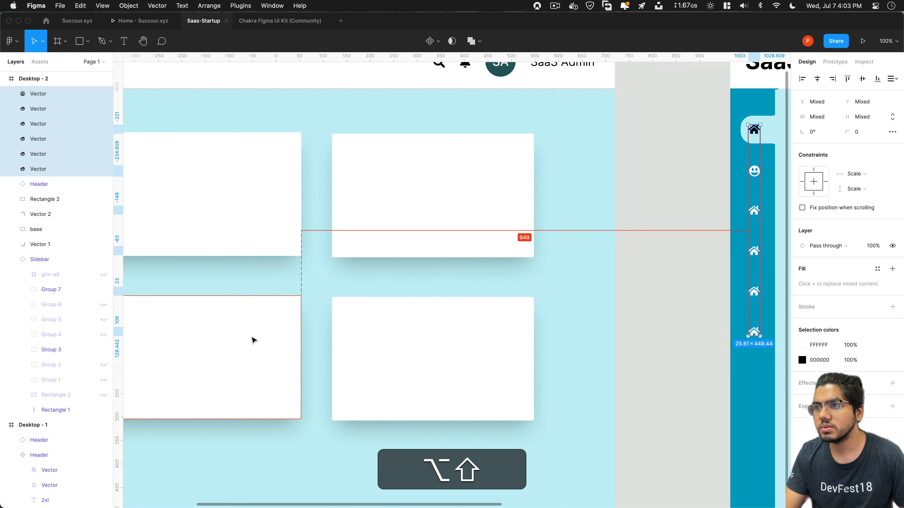
left_click(240, 202)
left_click(394, 223, "shift+super")
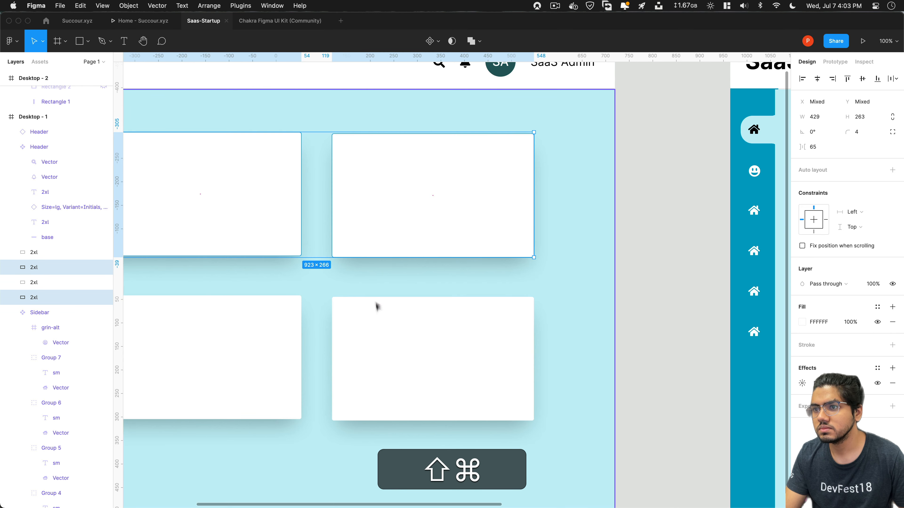
left_click(376, 307, "shift+super")
left_click(249, 321, "shift+super")
left_click_drag(233, 233, 601, 256)
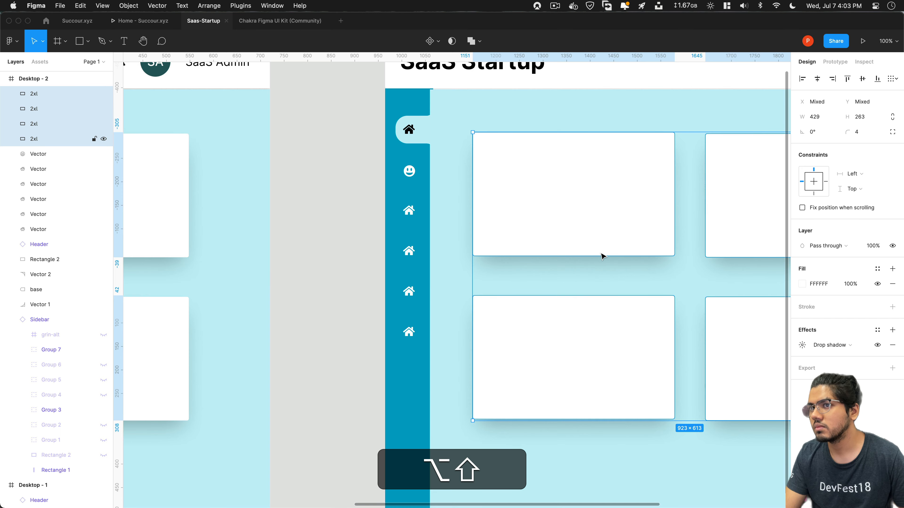
Shift the four Desktop - 2 cards about 57 px to the right onto a layout grid column edge, showing the grid only for the move.
scroll(601, 256, "right", 5)
scroll(601, 256, "left", 5)
scroll(601, 257, "right", 5)
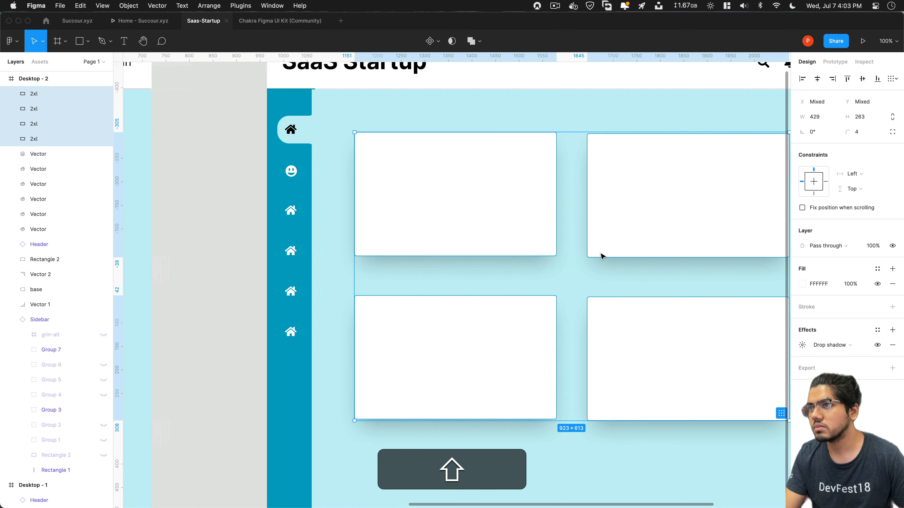
key("ctrl+g")
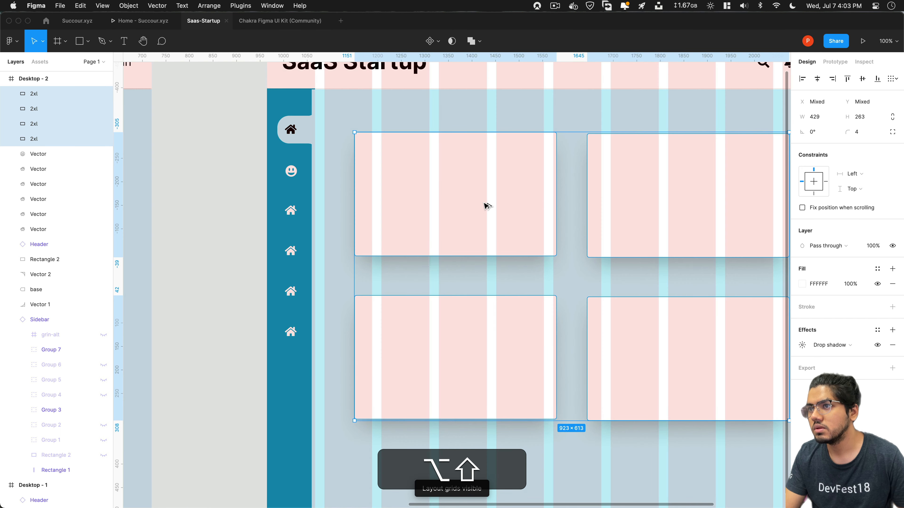
left_click_drag(486, 204, 505, 215)
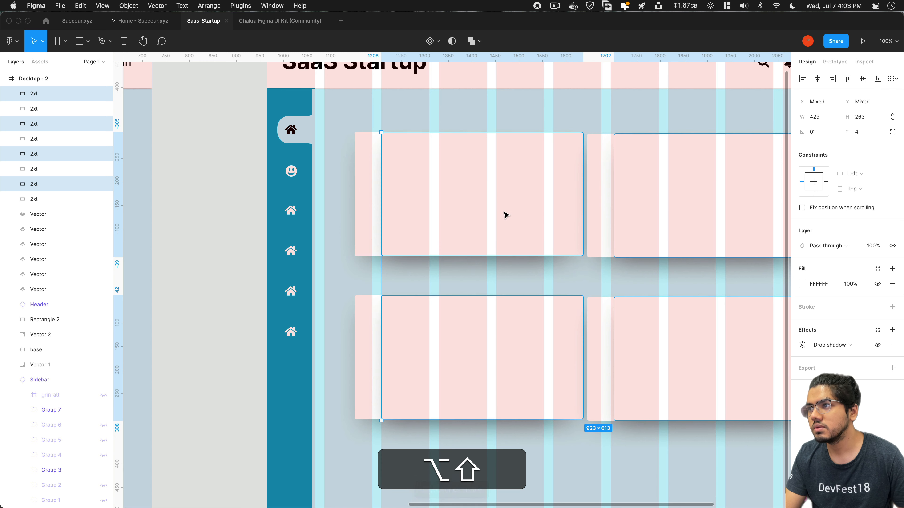
key("super+z")
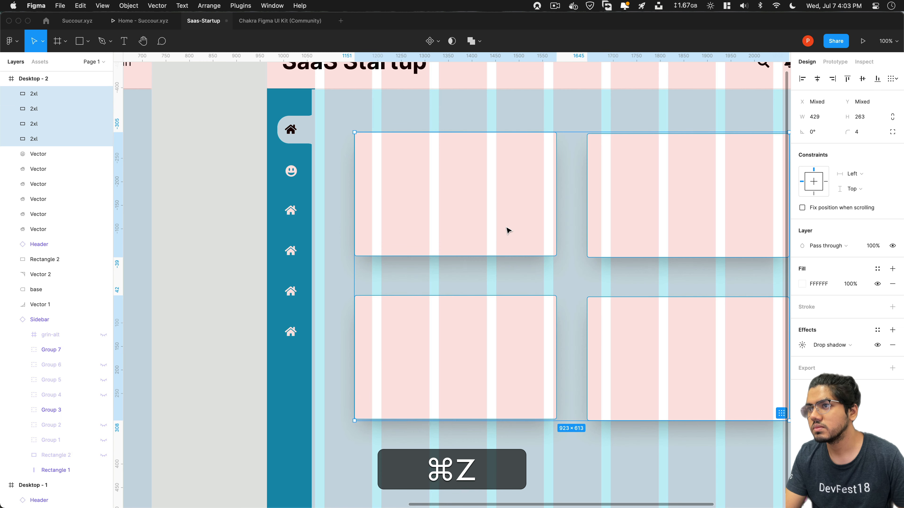
left_click_drag(494, 214, 520, 222)
left_click(356, 218)
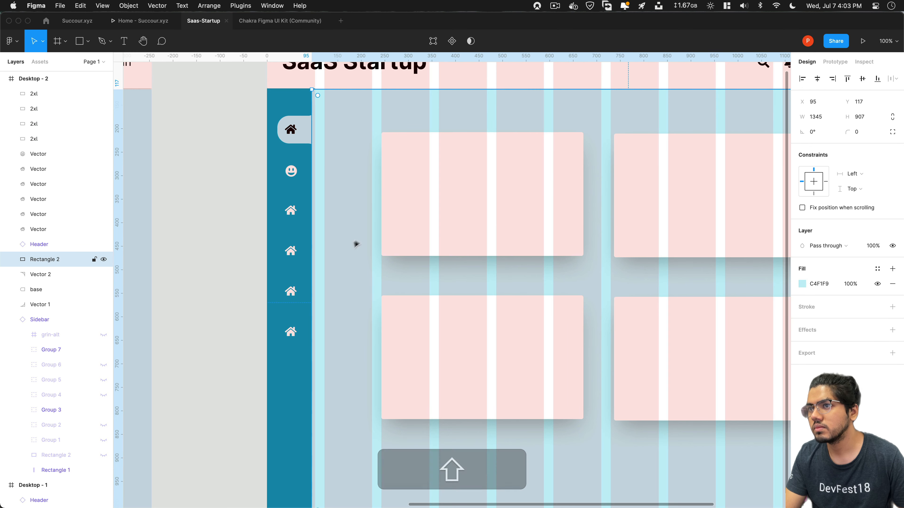
key("ctrl+g")
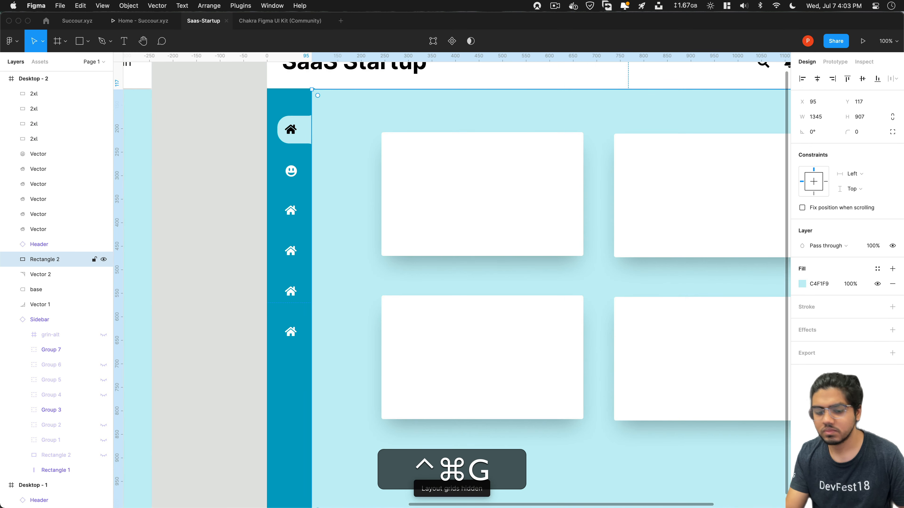
Add an on-click prototype interaction to the Home highlight's base shape in the Desktop - 1 sidebar.
key("super+minus")
key("super+minus")
key("super+equal")
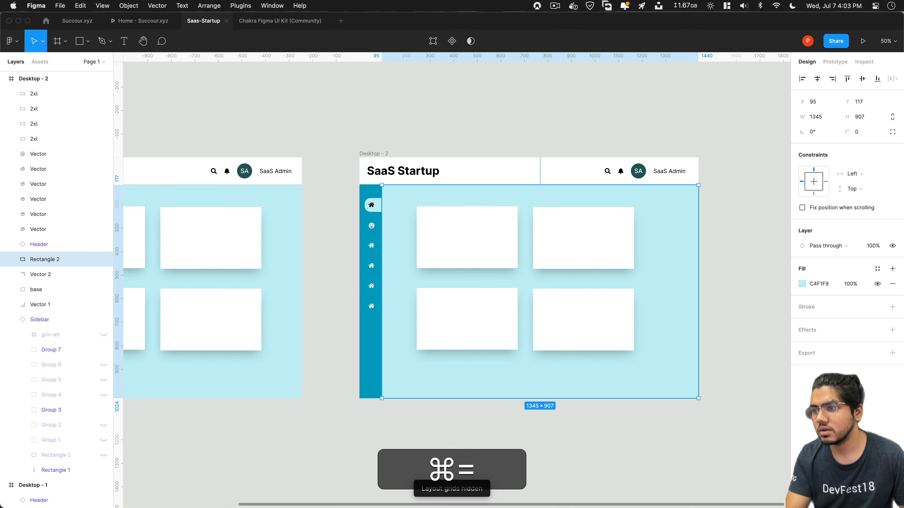
scroll(347, 226, "left", 2)
scroll(347, 226, "left", 8)
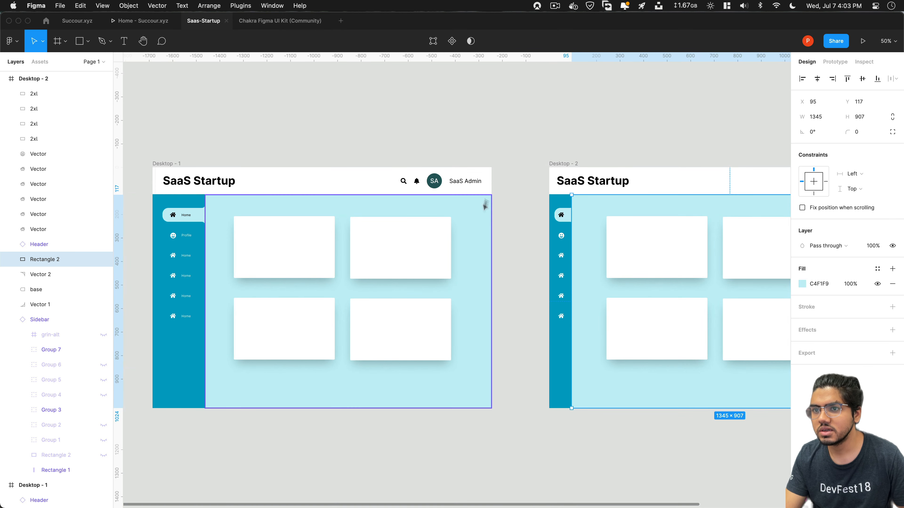
left_click(504, 102)
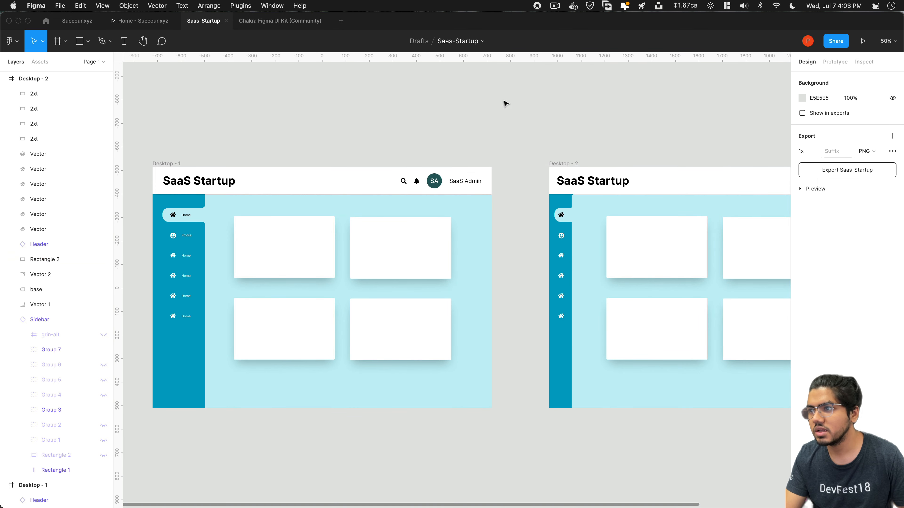
left_click(195, 215)
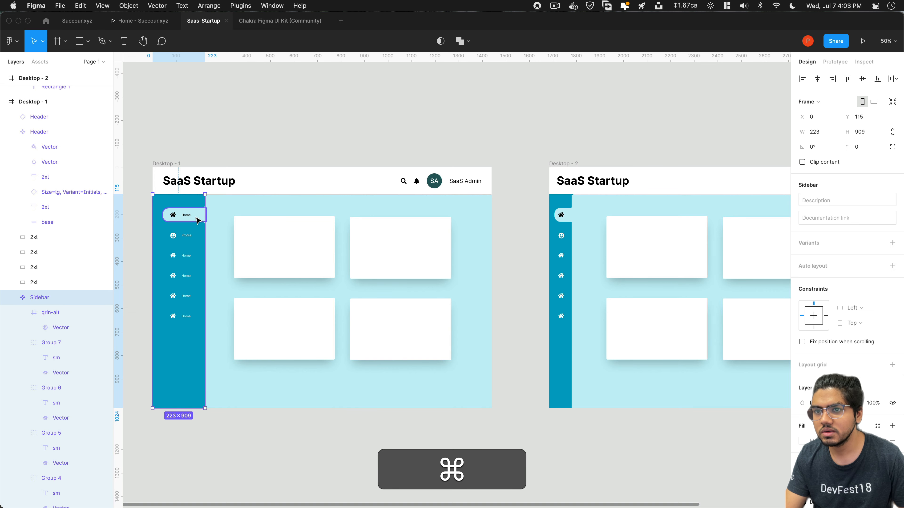
left_click(198, 220, "super")
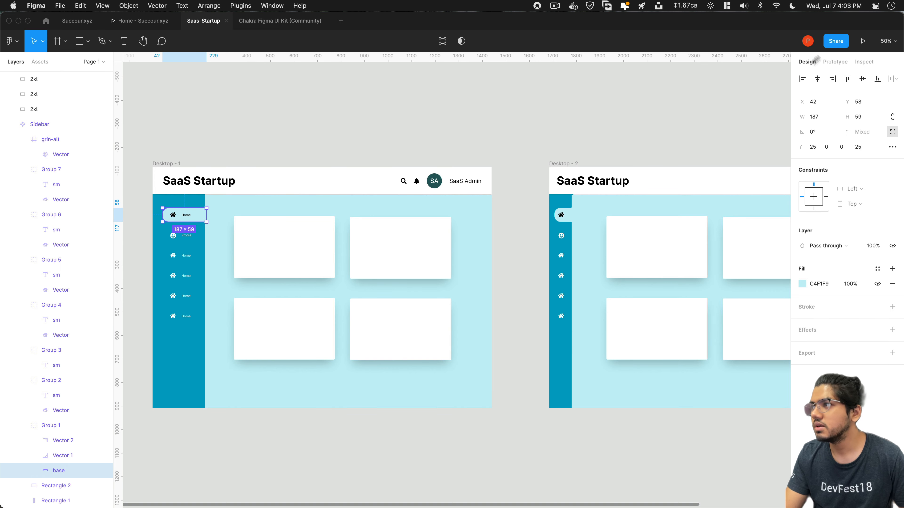
left_click(836, 62)
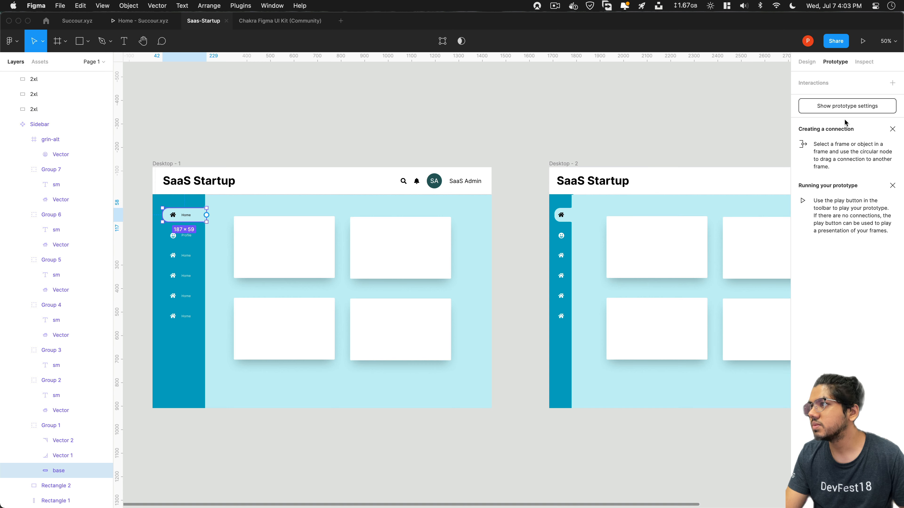
left_click(892, 83)
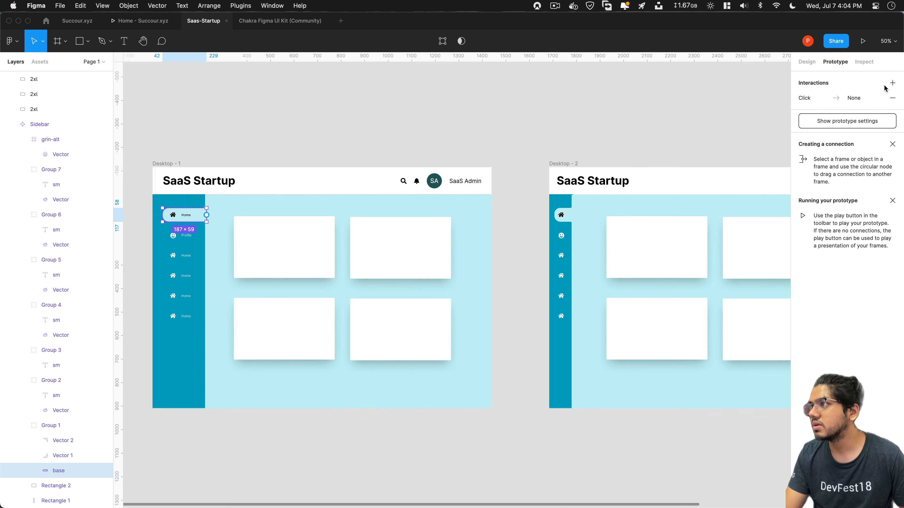
Set the Desktop - 1 Home highlight's interaction to open Desktop - 2 as an overlay, leaving the animation on Instant.
left_click(869, 102)
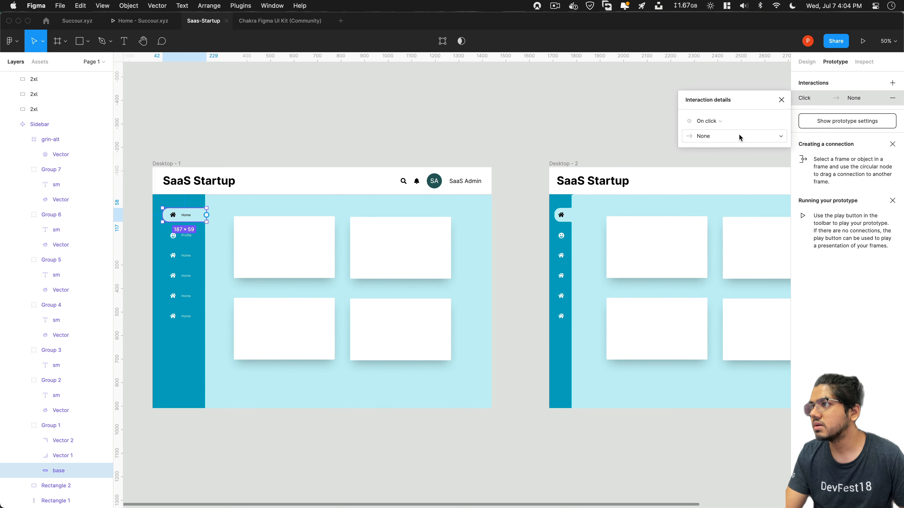
left_click(724, 137)
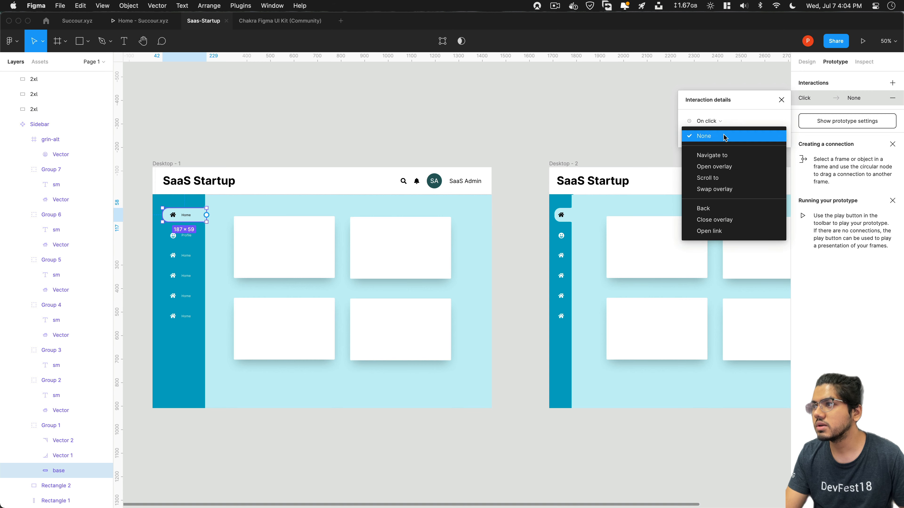
left_click(726, 172)
left_click(765, 137)
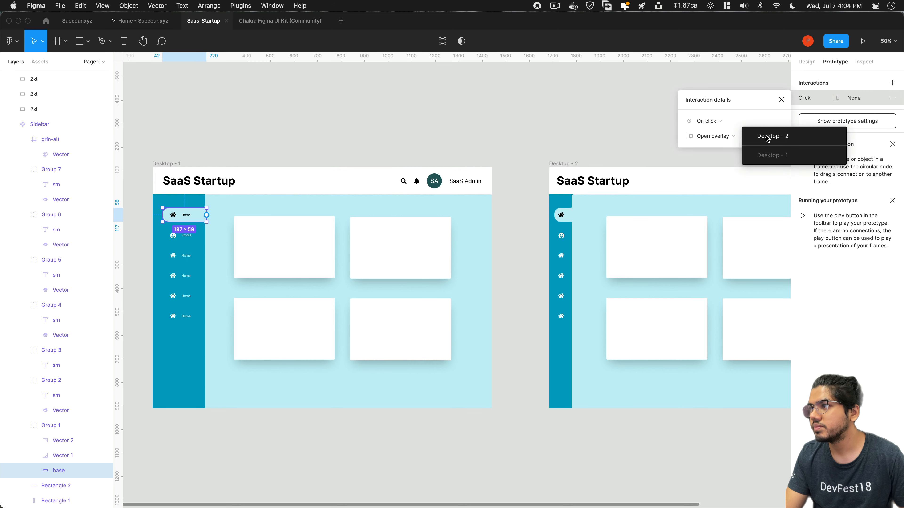
left_click(769, 137)
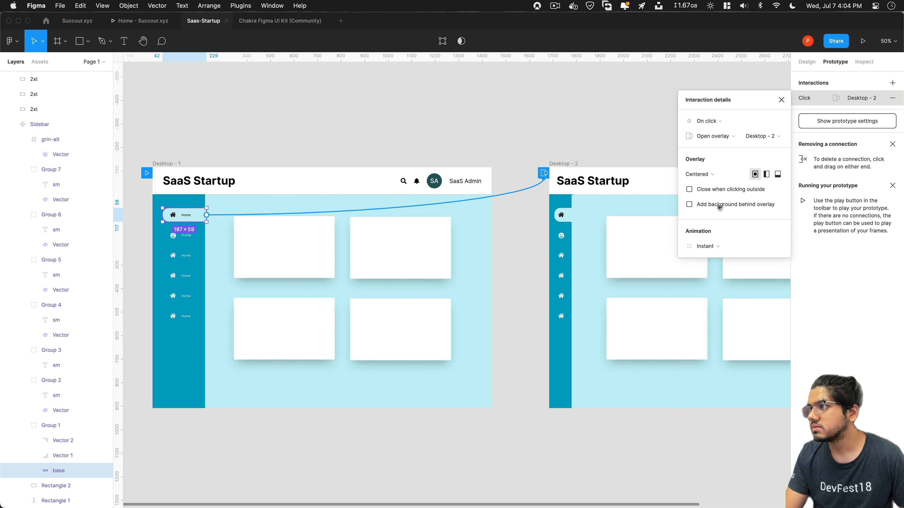
left_click(703, 248)
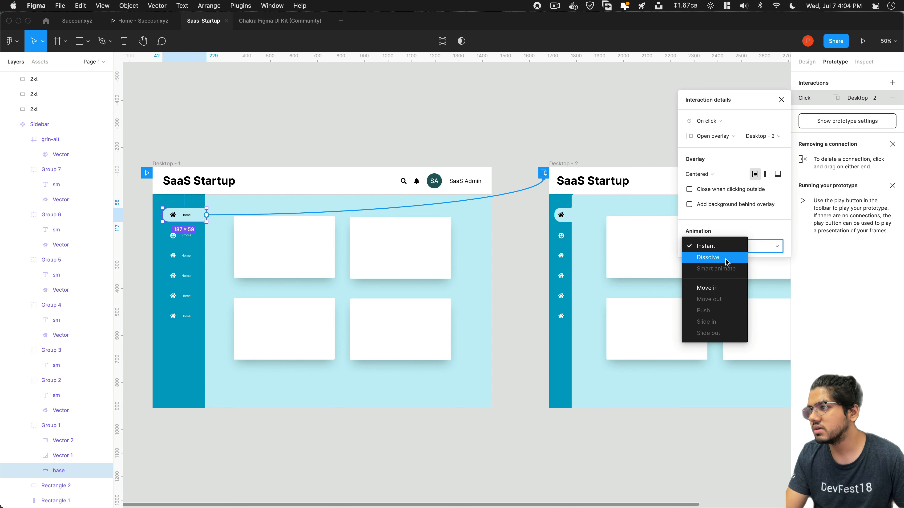
left_click(577, 106)
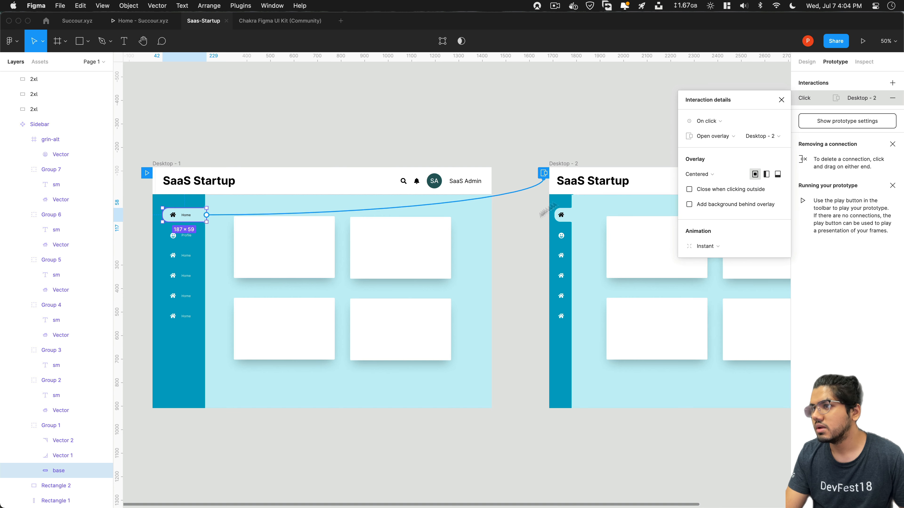
Add an on-click interaction to the Home highlight's base shape on Desktop - 2 that opens Desktop - 1 as an overlay.
left_click(569, 217)
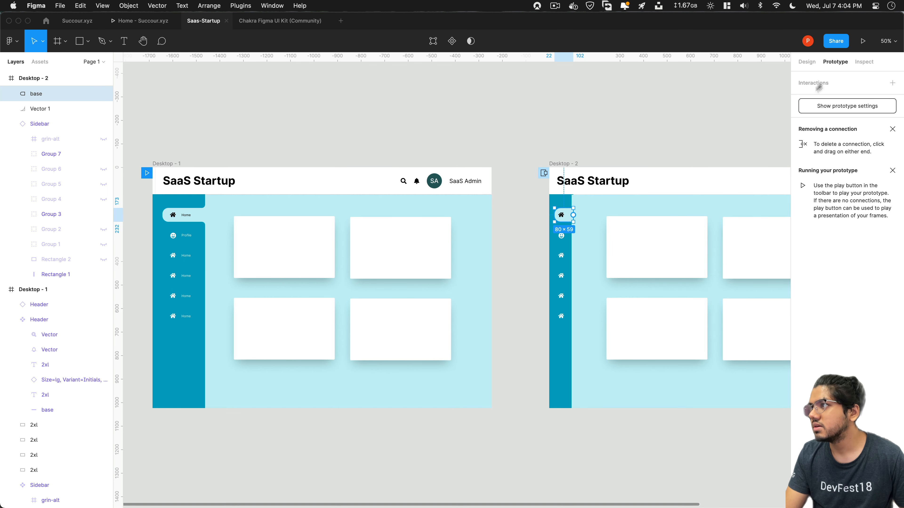
left_click(892, 83)
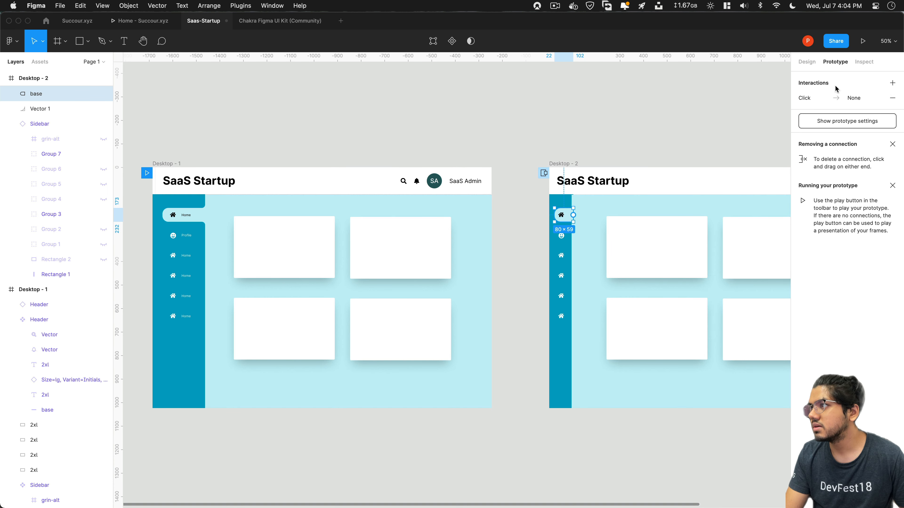
left_click(856, 99)
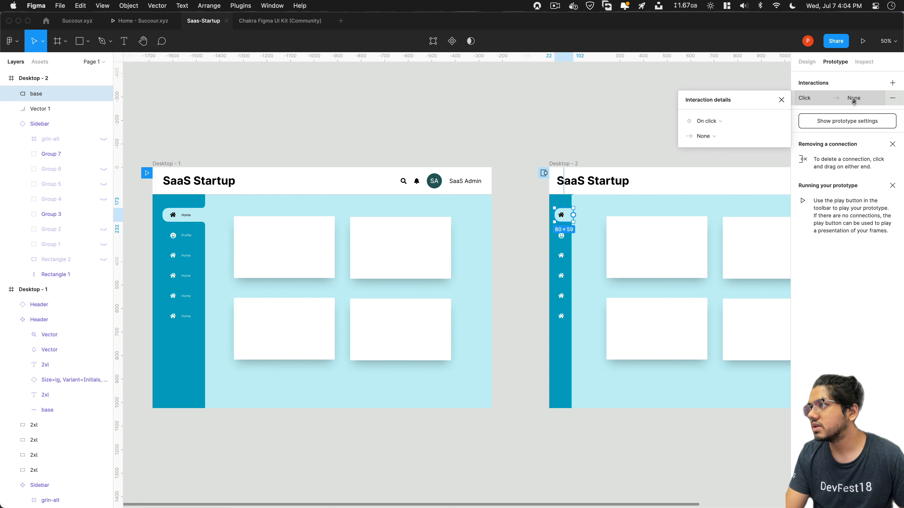
left_click(717, 140)
left_click(716, 166)
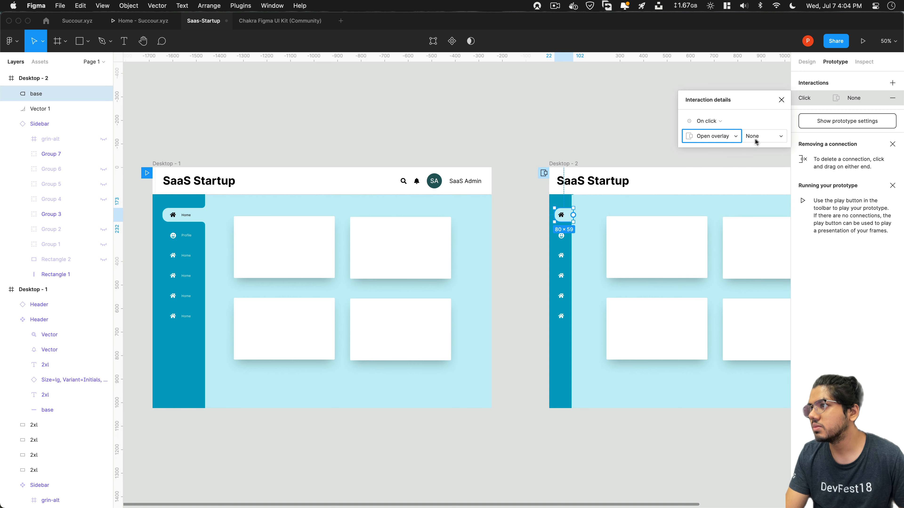
left_click(756, 141)
left_click(767, 138)
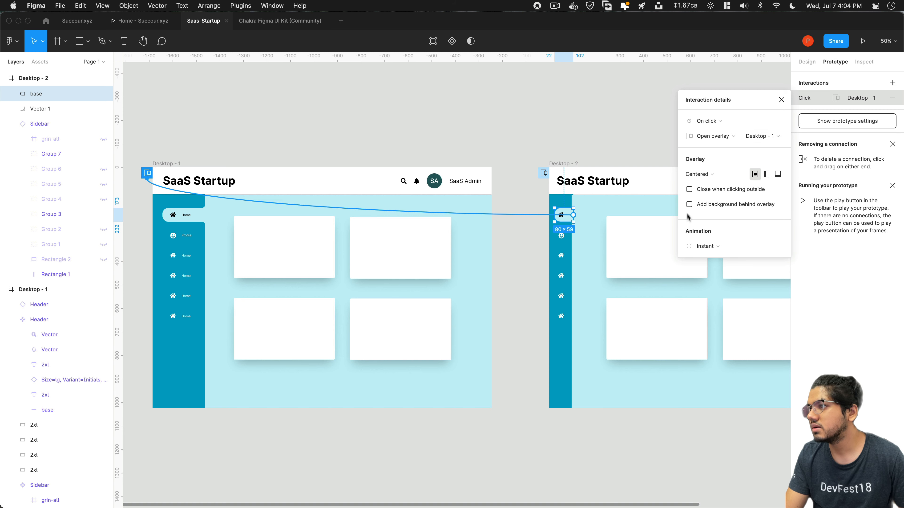
Set the animation of the Desktop - 2 Home highlight's overlay interaction to Move in.
left_click(706, 246)
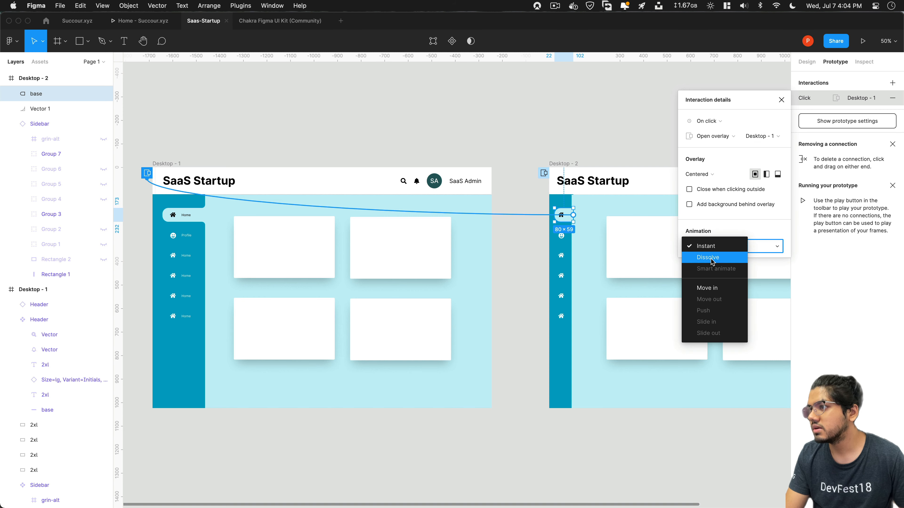
left_click(712, 258)
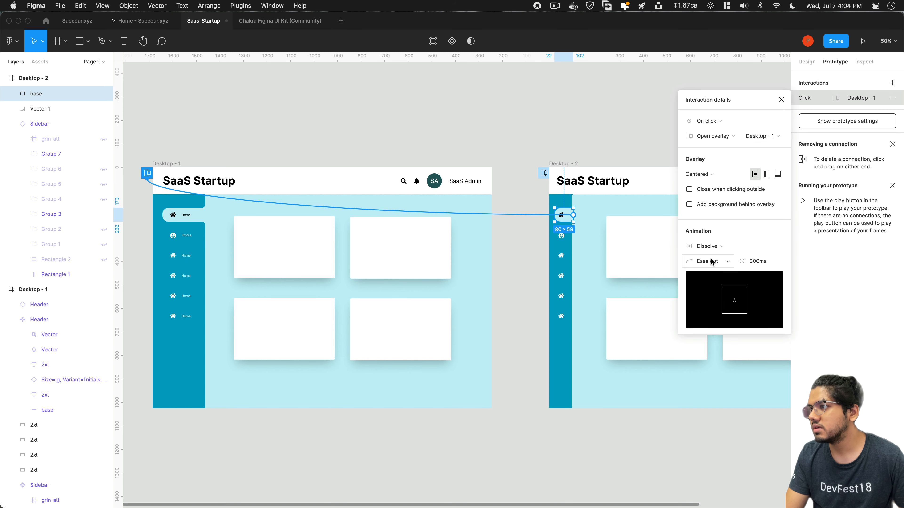
left_click(711, 247)
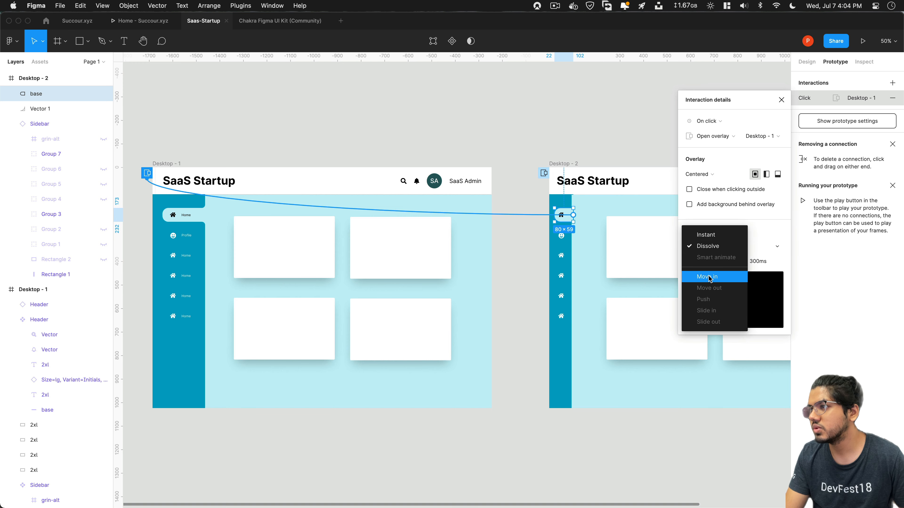
left_click(709, 277)
left_click(543, 135)
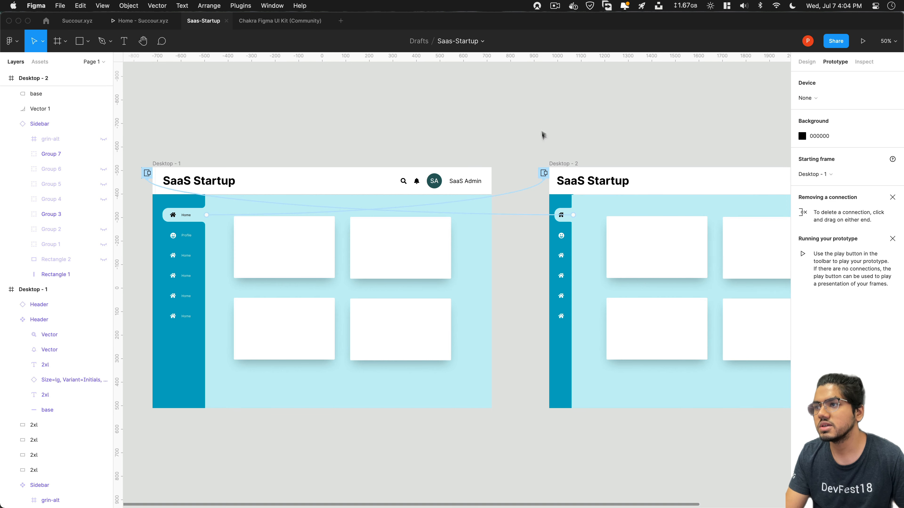
Run the prototype preview, test the Home item's interaction several times, and close the preview.
scroll(545, 171, "left", 3)
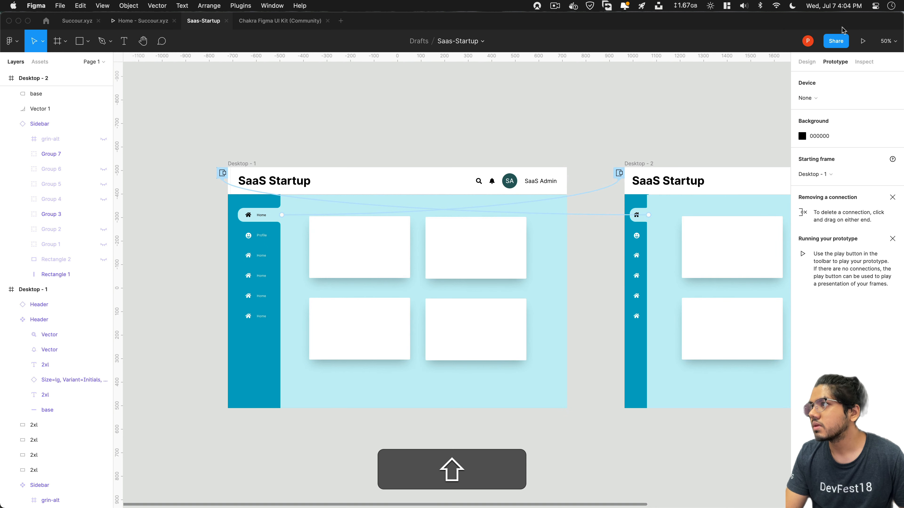
left_click(862, 41)
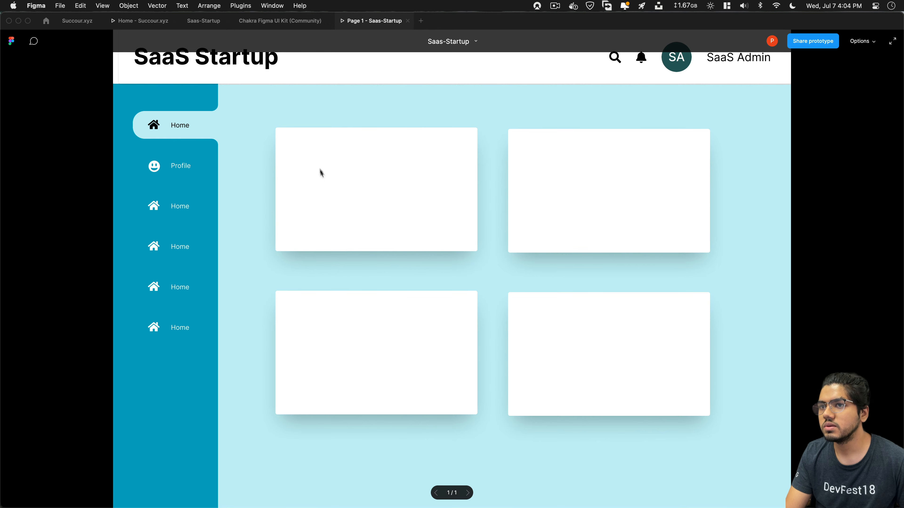
left_click(209, 130)
left_click(150, 132)
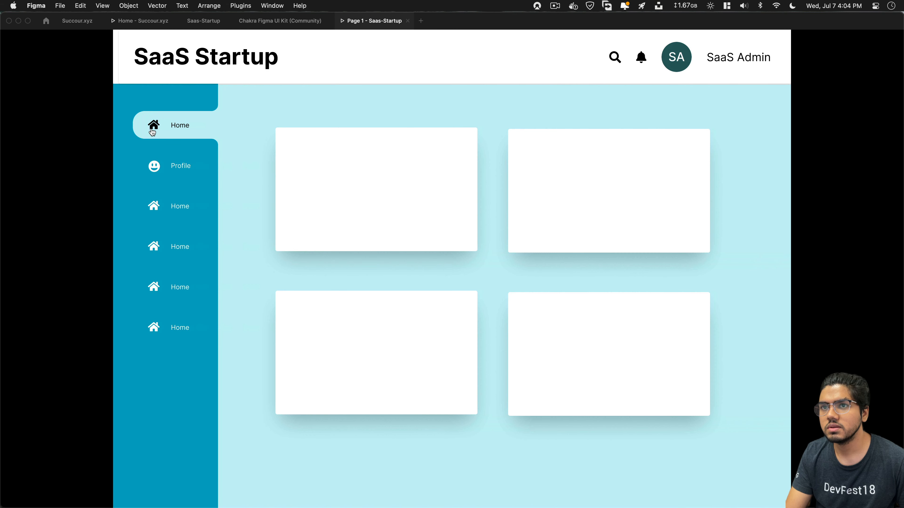
left_click(186, 131)
left_click(143, 135)
left_click(166, 130)
left_click(152, 133)
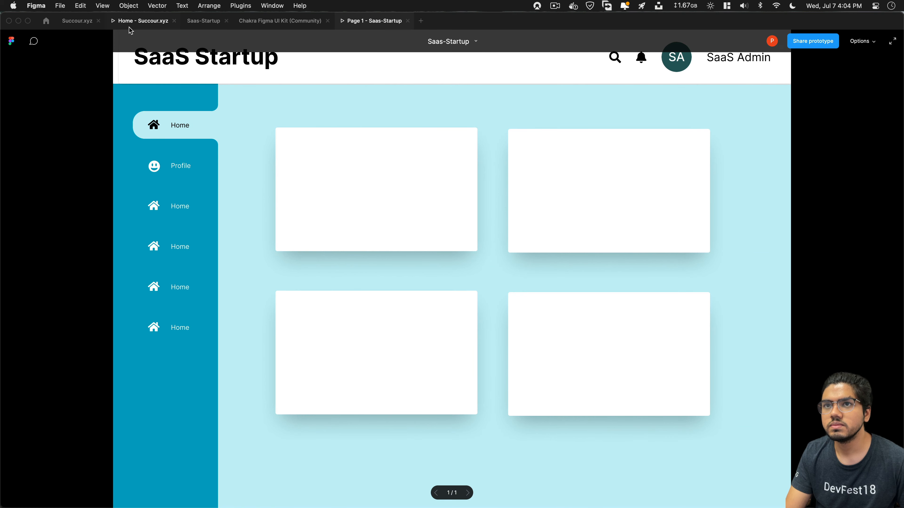
key("super+w")
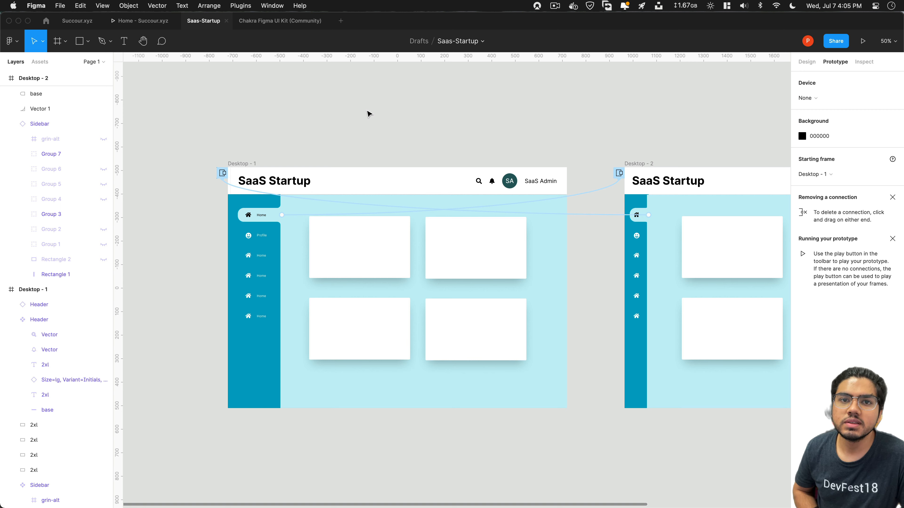